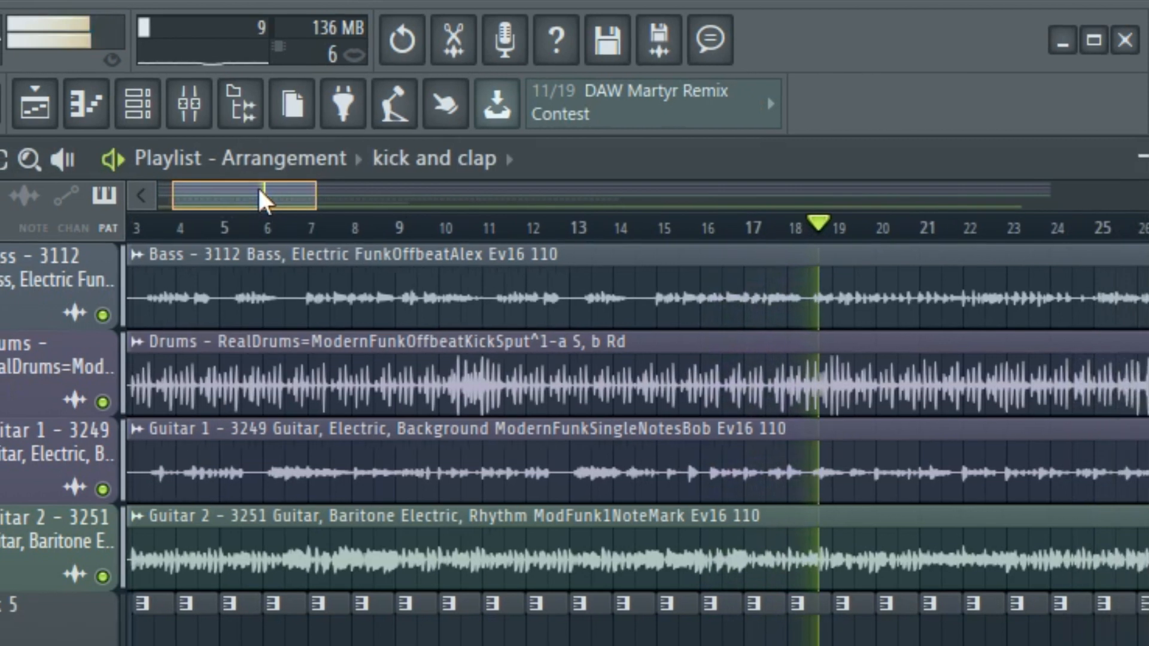
drag(257, 186, 390, 181)
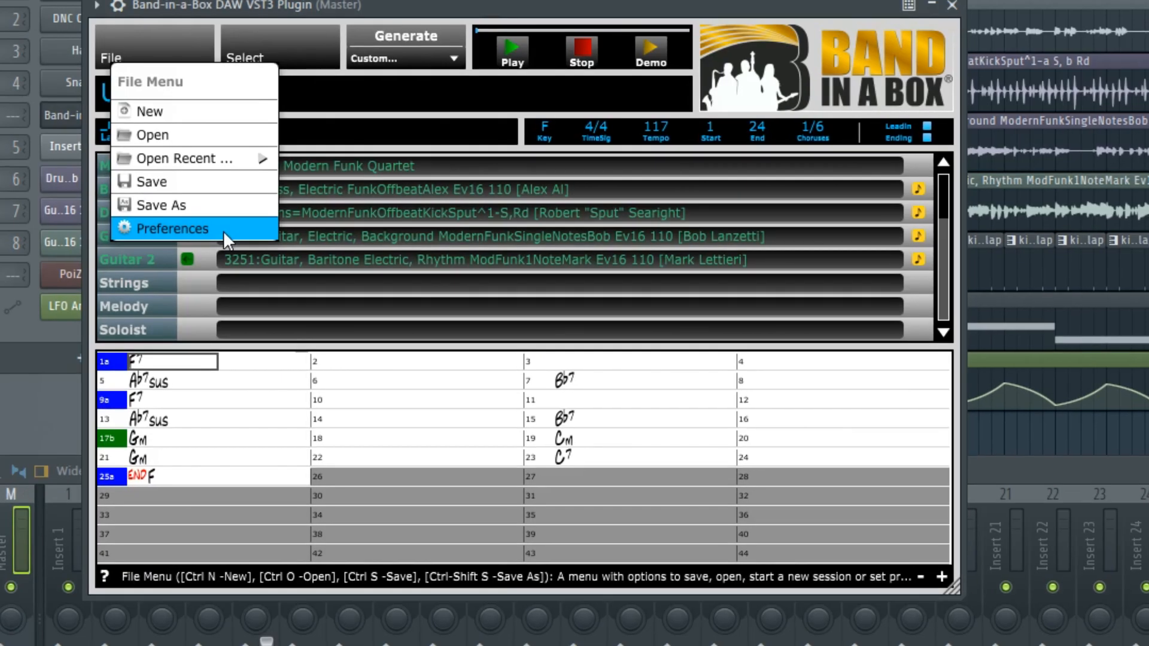
click(224, 231)
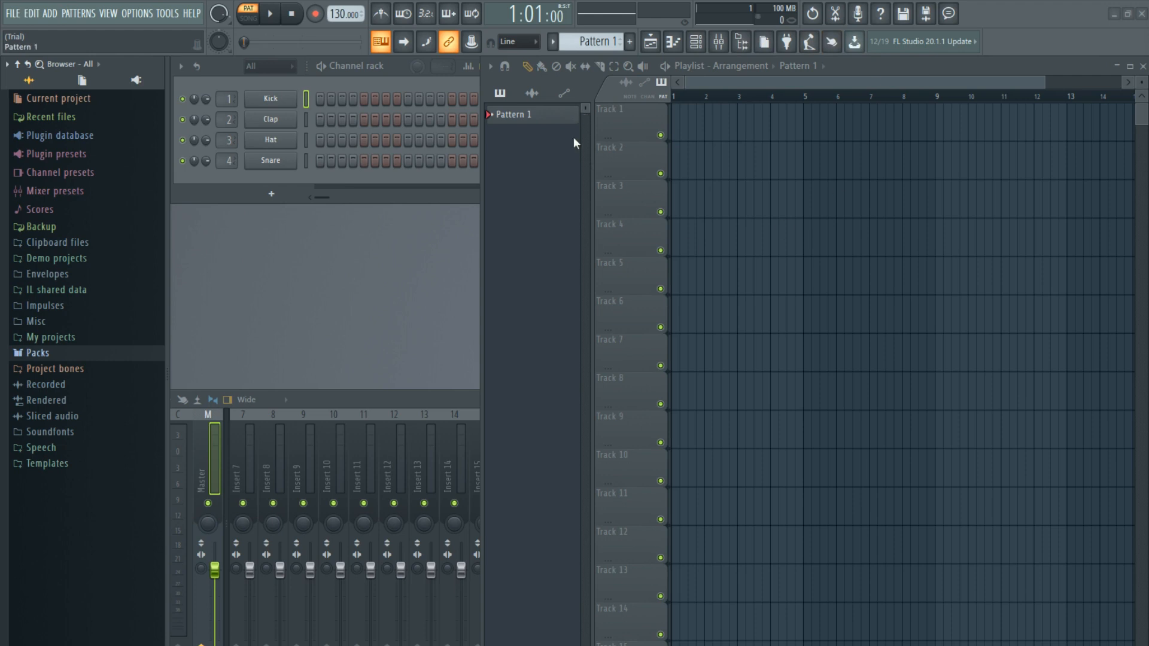
Bring the mixer and channel rack to the front and refresh the plugin database with a fast scan.
click(408, 398)
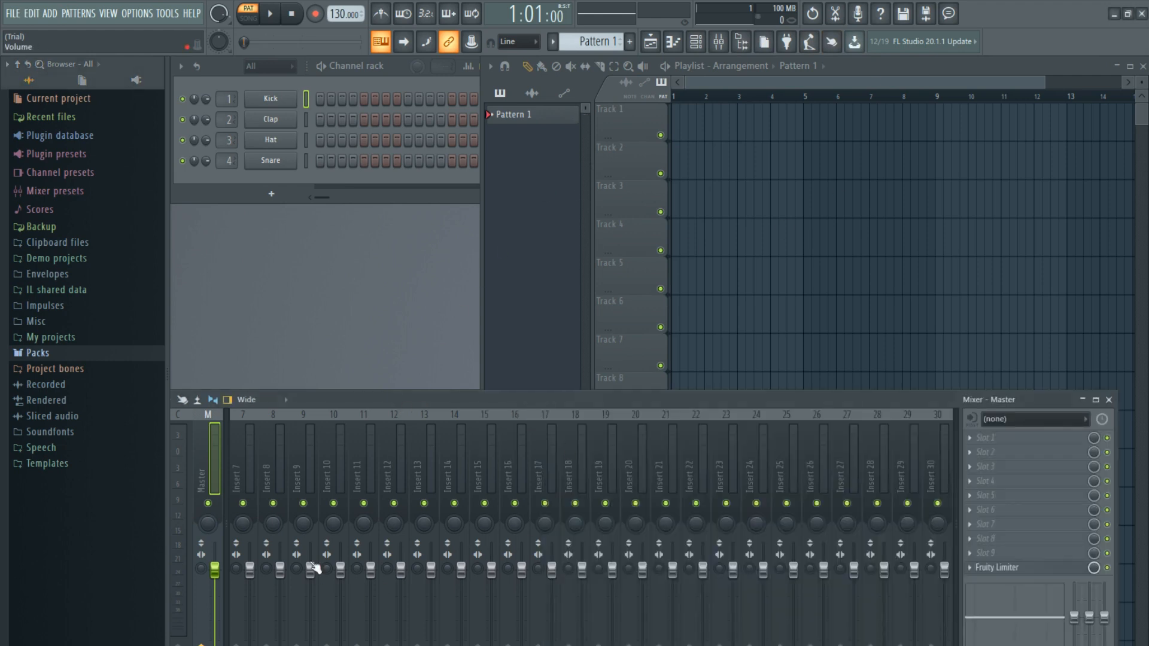
click(377, 63)
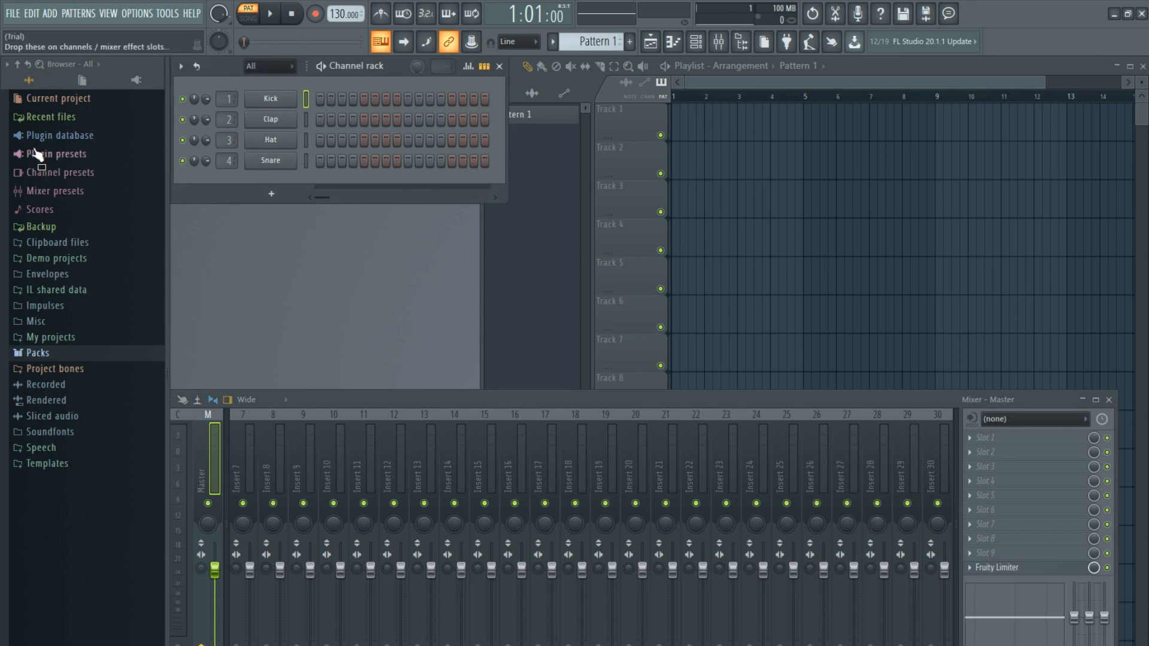
click(137, 81)
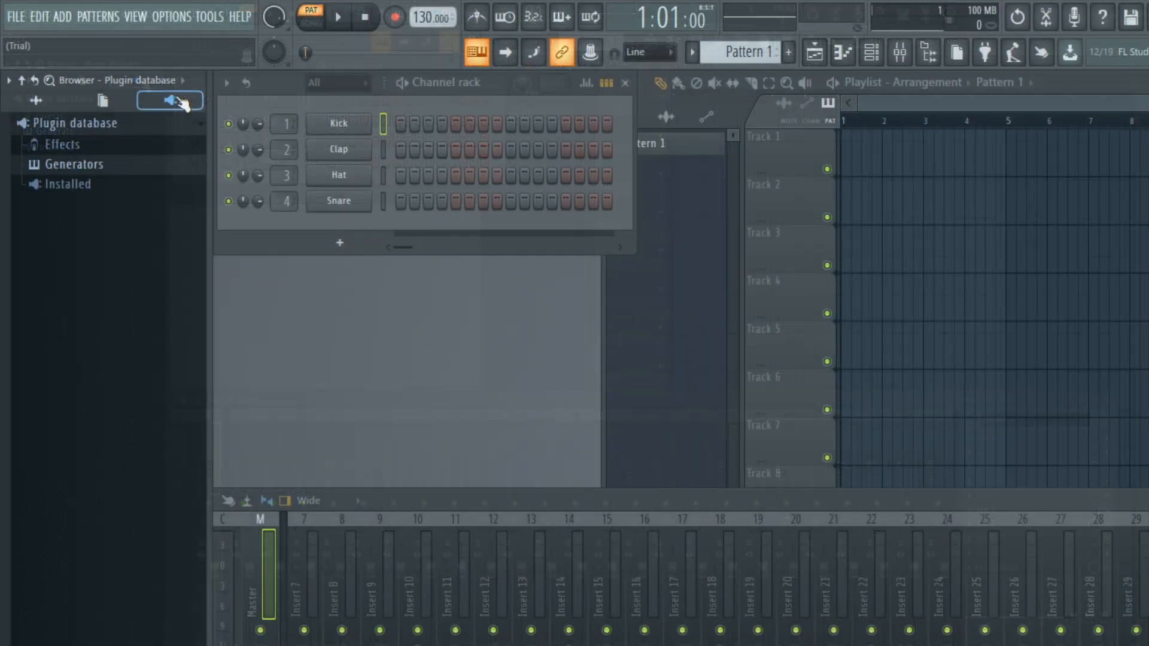
right_click(76, 127)
click(207, 178)
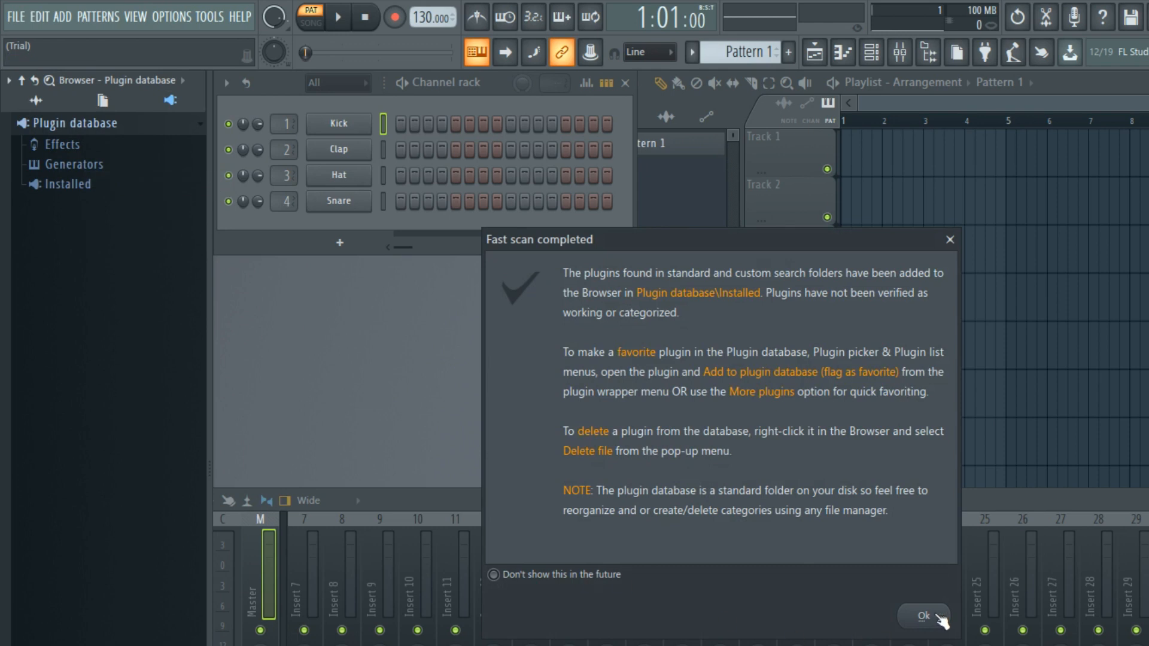
click(925, 616)
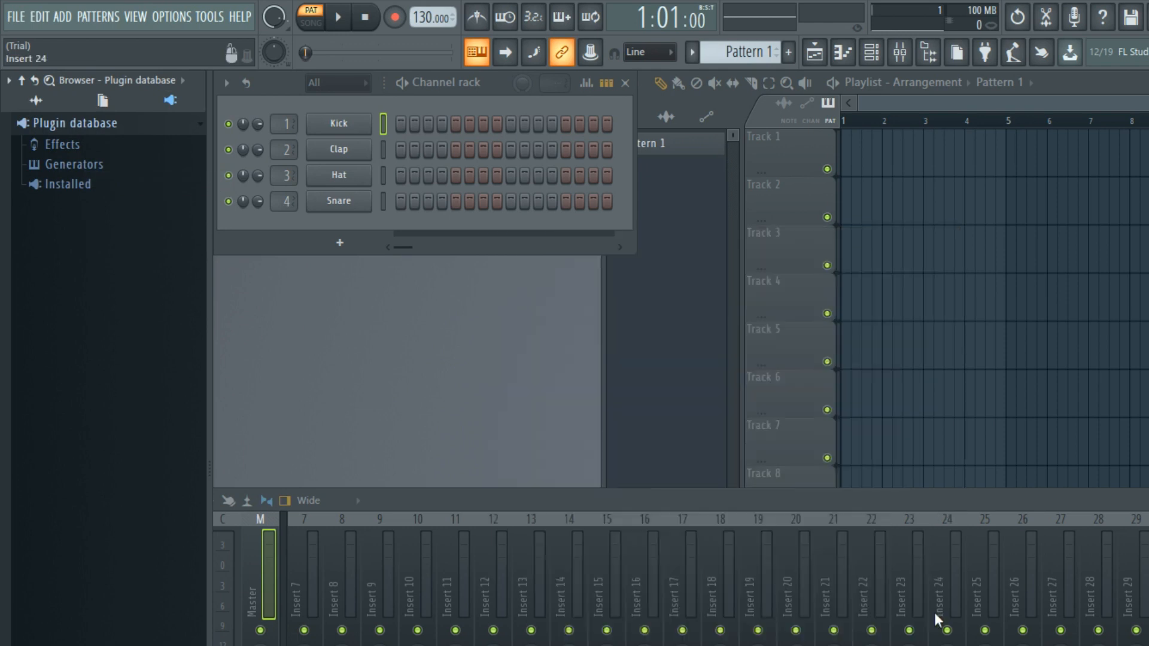
Load Band-in-a-Box DAW VST3 Plugin from the installed VST3 generators into the channel rack and enlarge its window.
click(83, 184)
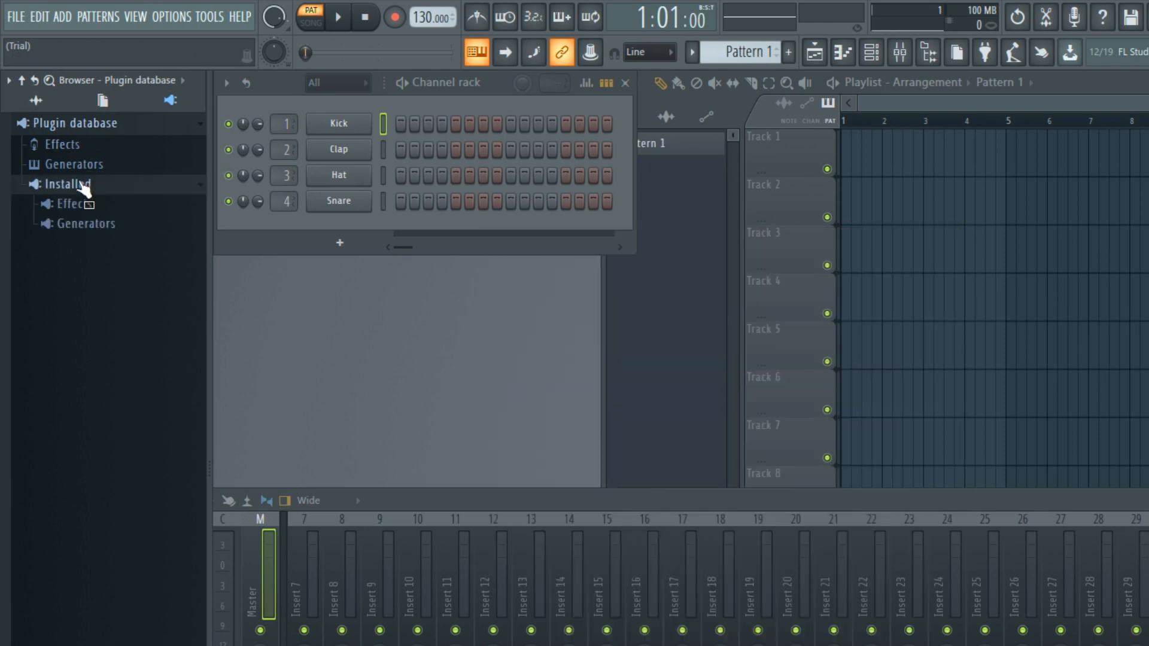
click(87, 227)
click(90, 262)
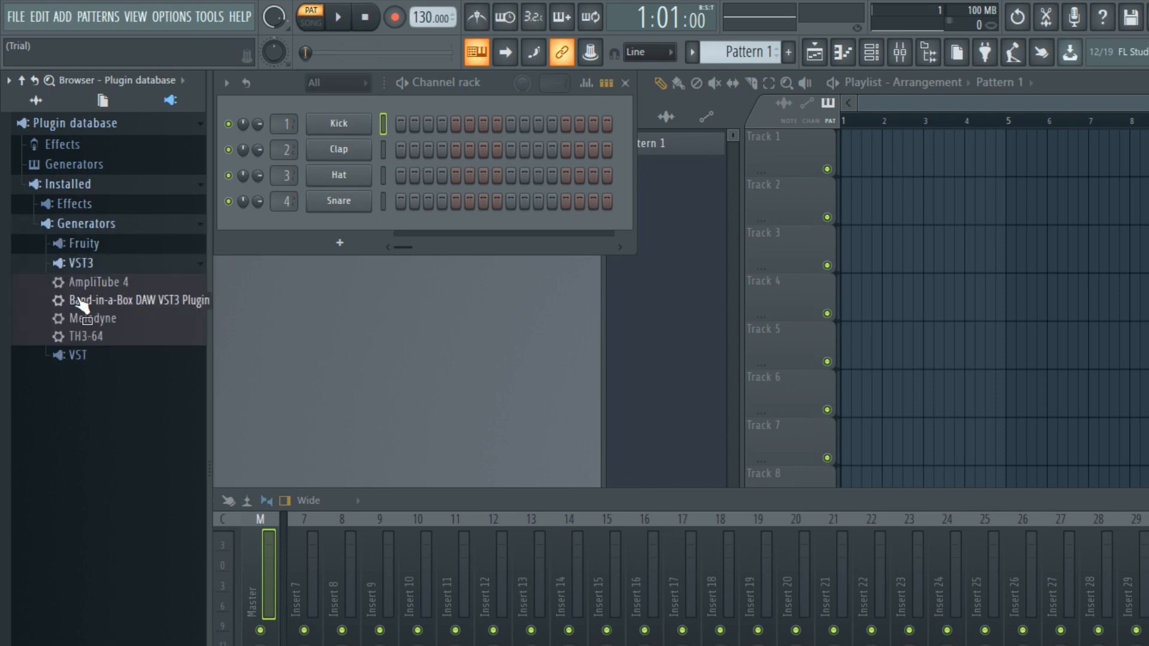
drag(170, 304, 384, 218)
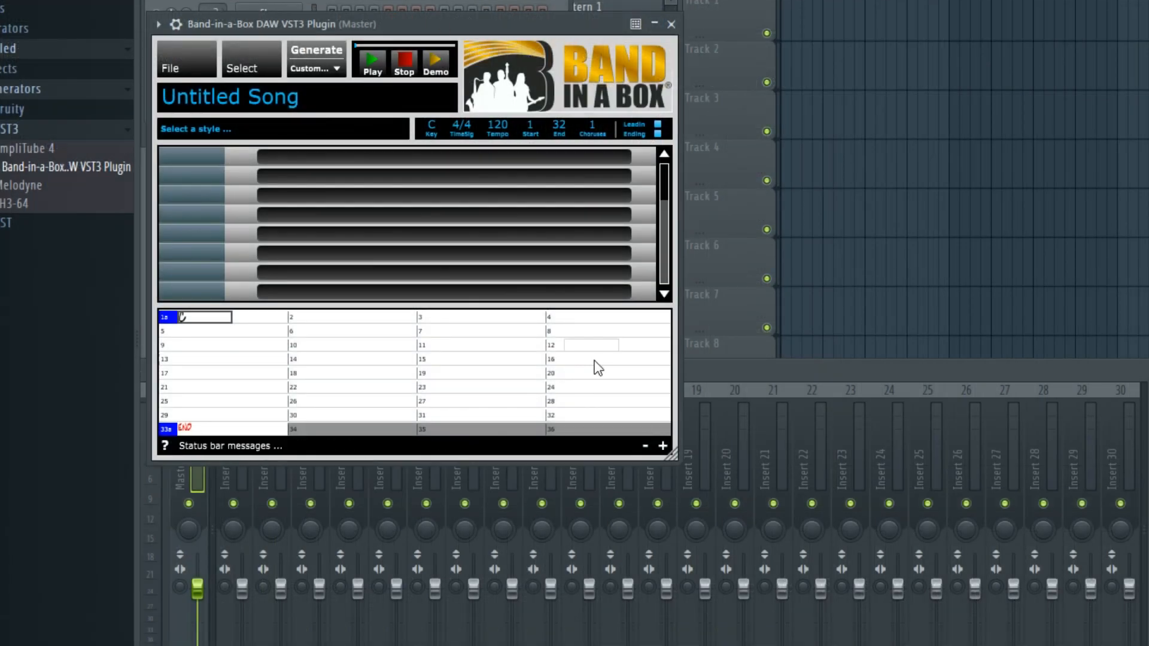
drag(678, 455, 968, 629)
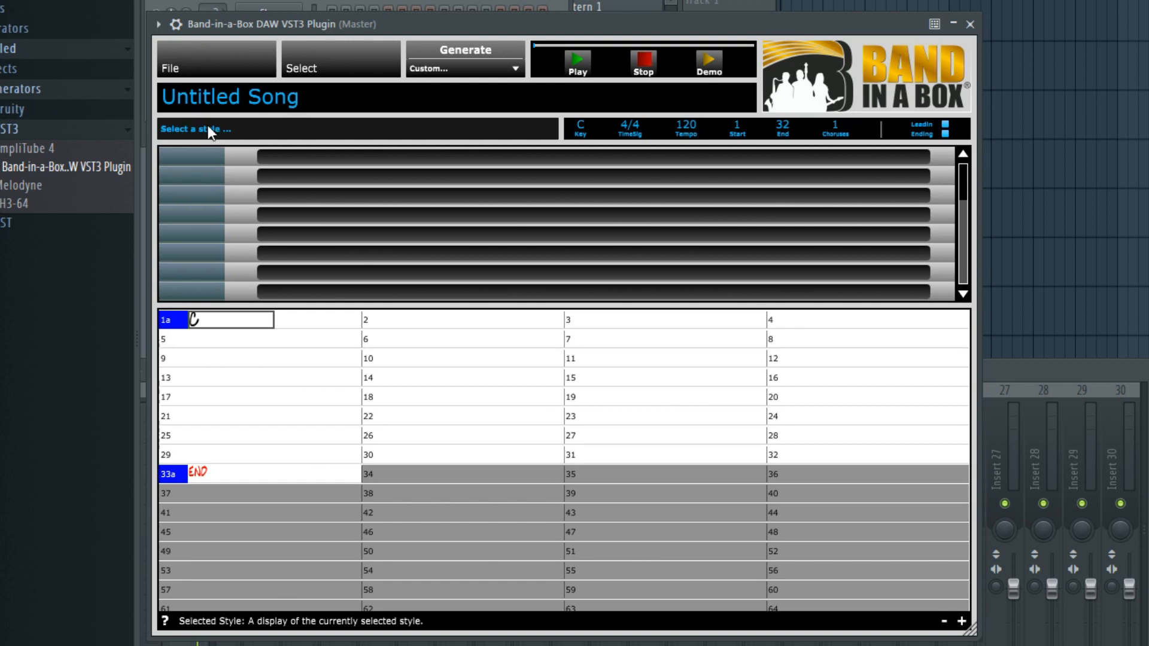
Set the song's key signature to F major and enter an F7 chord in bar 1.
click(580, 125)
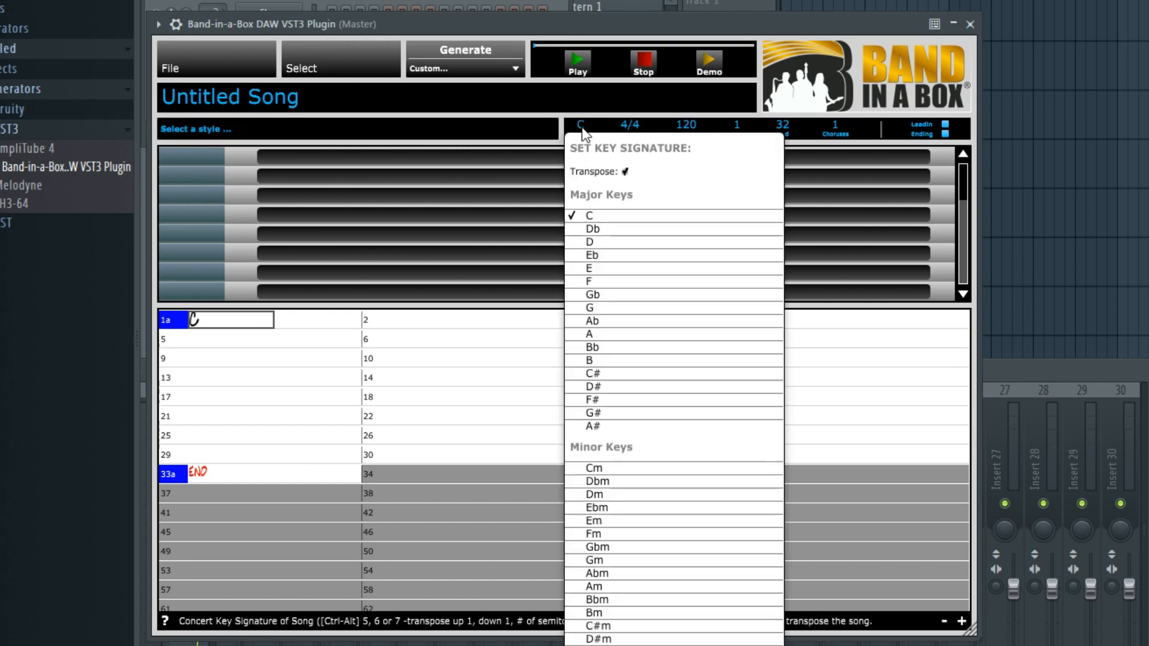
click(615, 281)
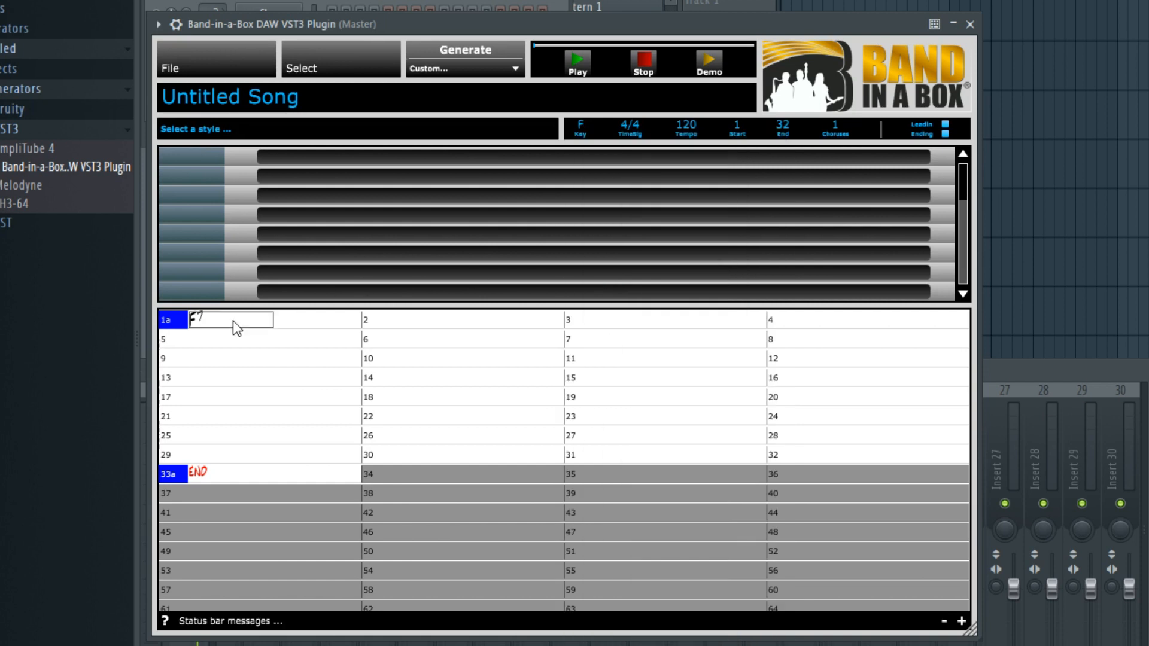
Enter the chords Ab7sus in bar 5 and Bb7 in bar 7 of the chord sheet.
key(Right)
key(Right)
key(Right)
key(Right)
key(Right)
key(Right)
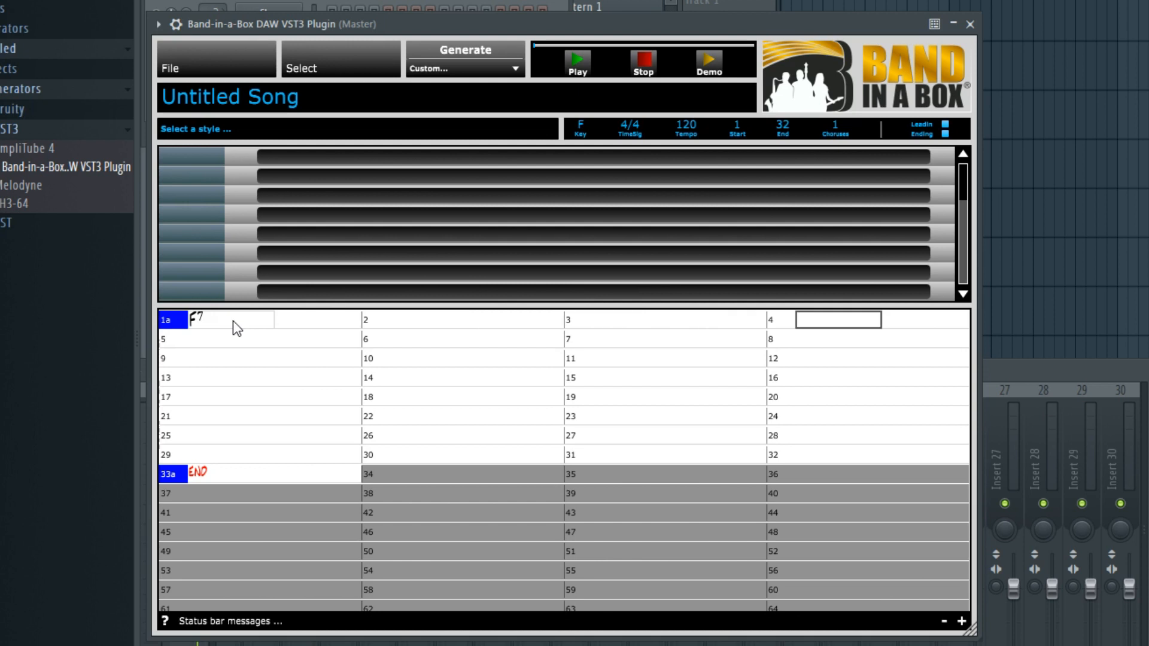
key(Right)
key(Right)
text(A)
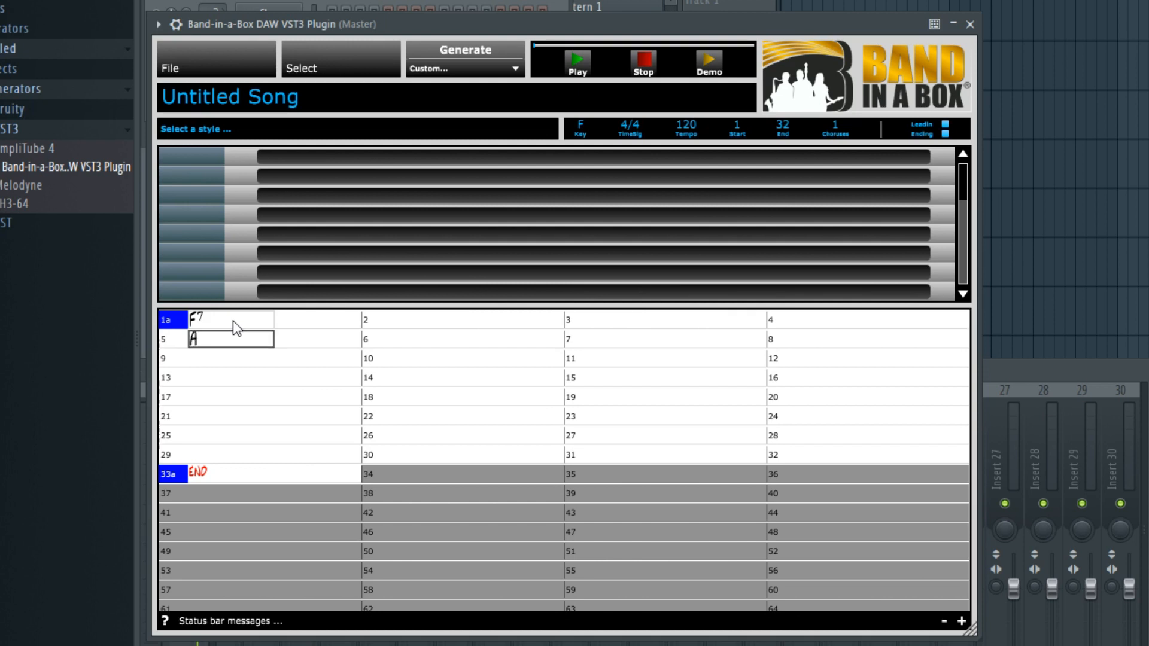
text(b7sus)
key(Return)
key(Right)
key(Right)
key(Right)
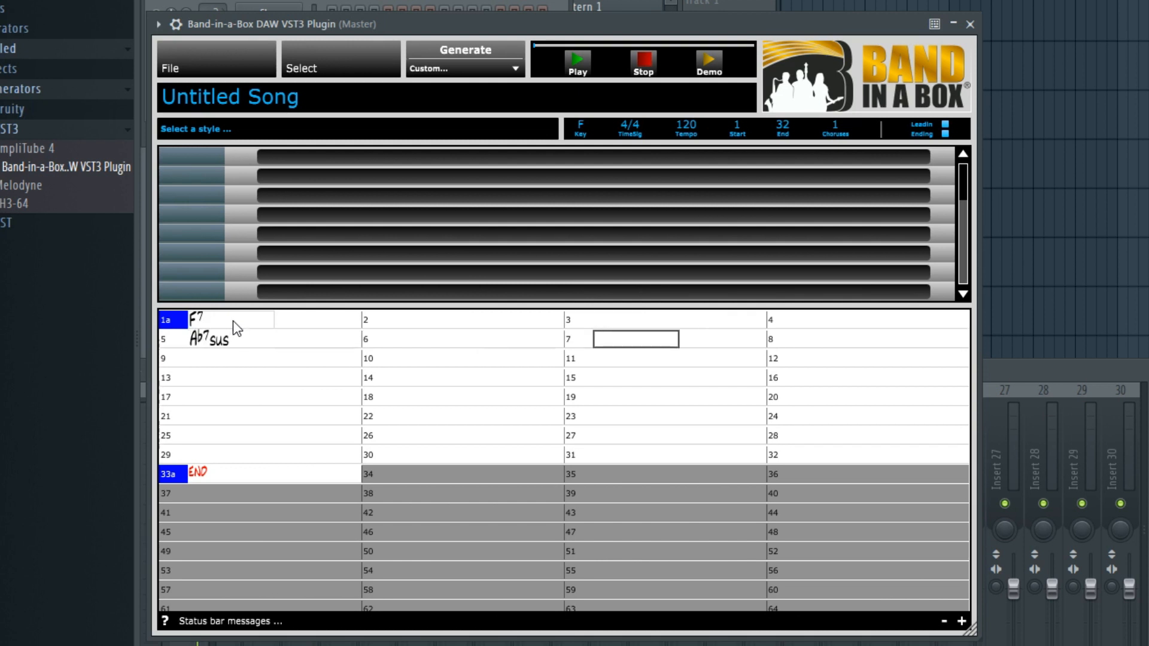
key(Return)
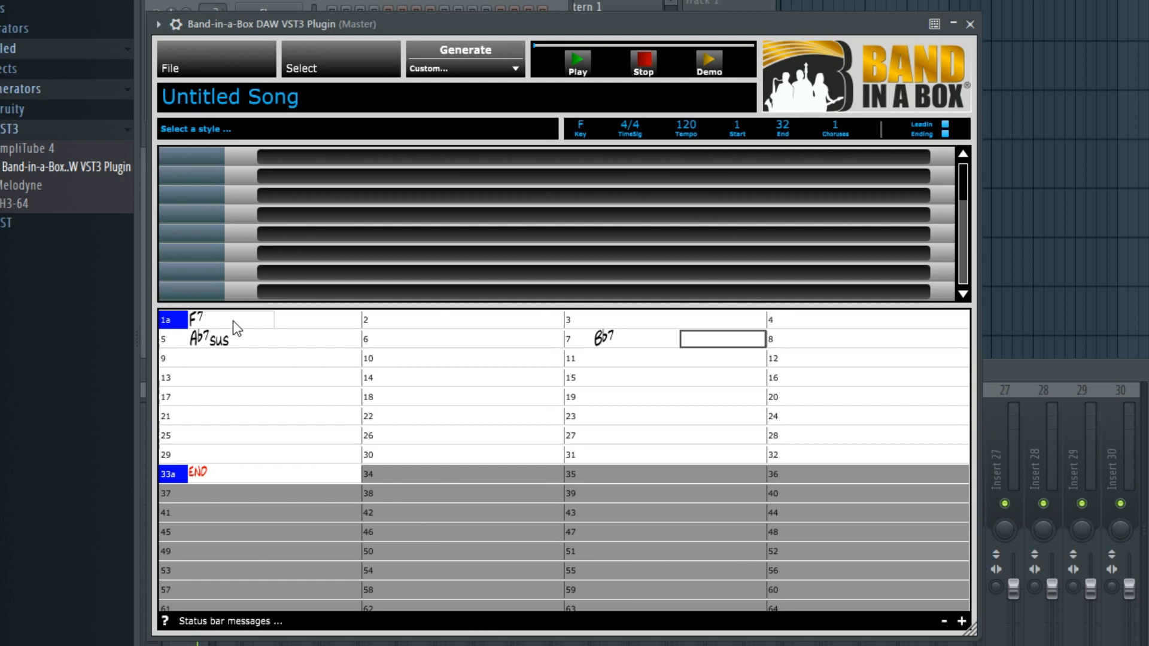
View the plugin's channel settings with arpeggiator and echo delay, and return to the Band-in-a-Box interface.
double_click(402, 25)
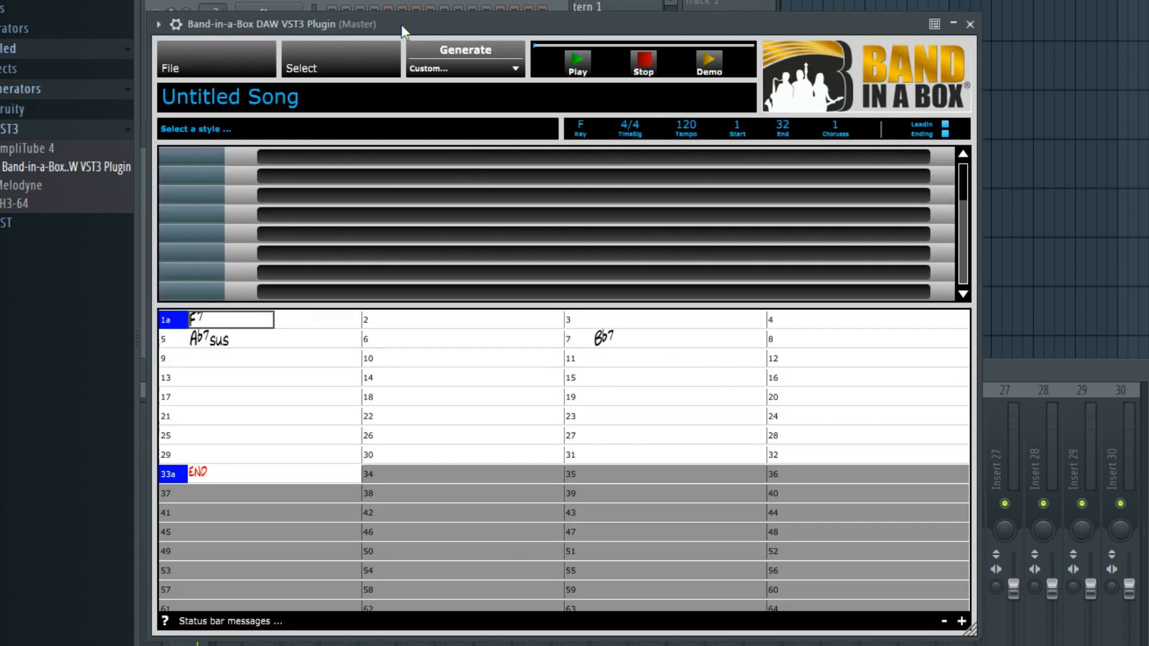
scroll(401, 24, down, 1)
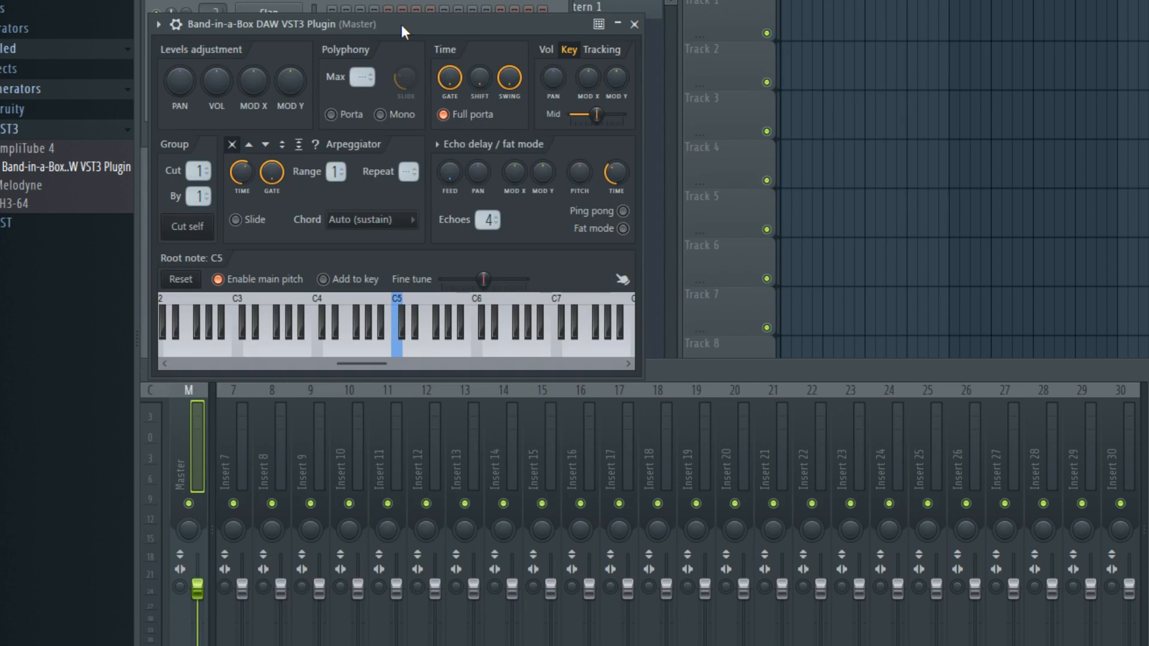
scroll(401, 24, up, 1)
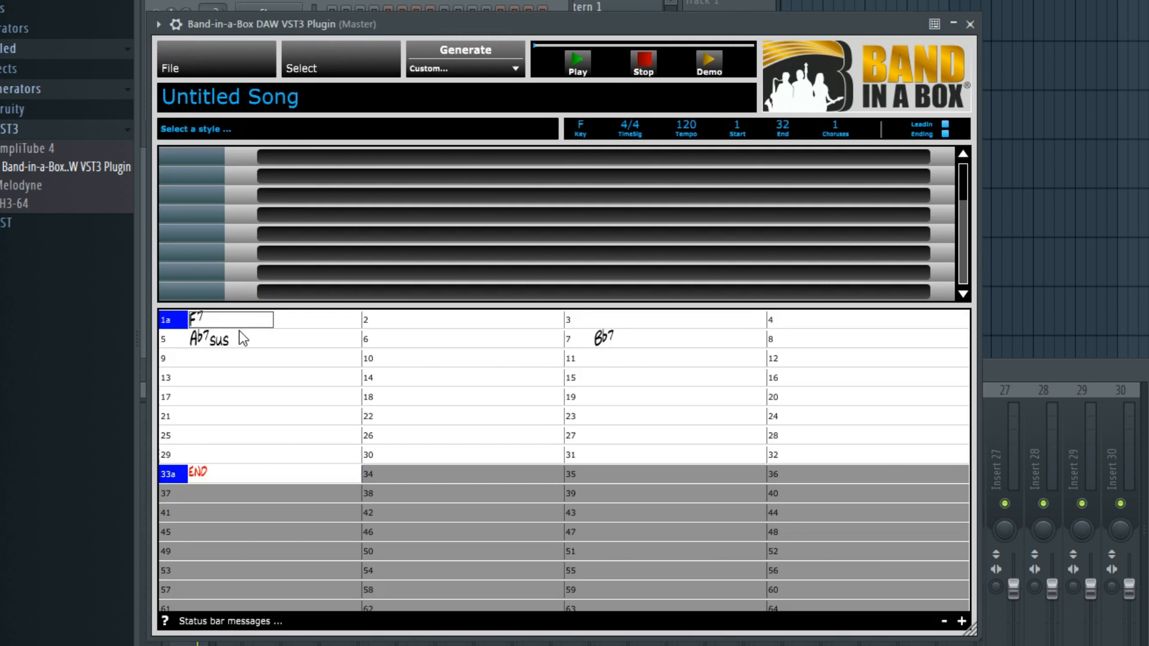
Copy the first eight bars of chords to bar 9 with the K entry and place a B part marker at bar 17.
click(223, 361)
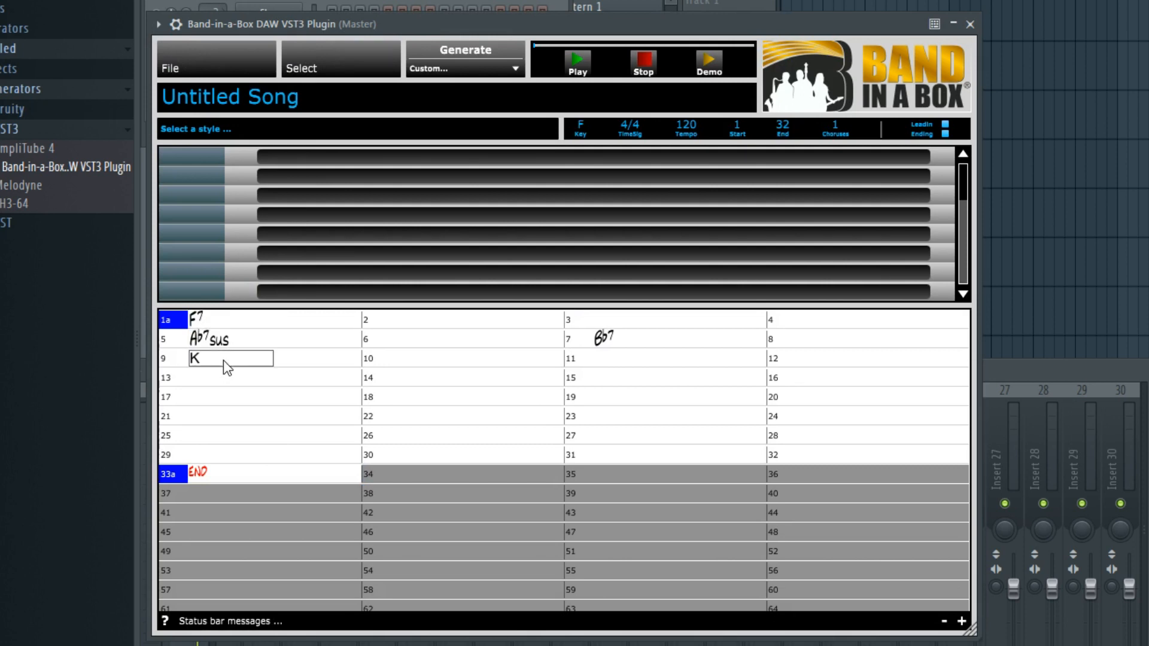
key(Return)
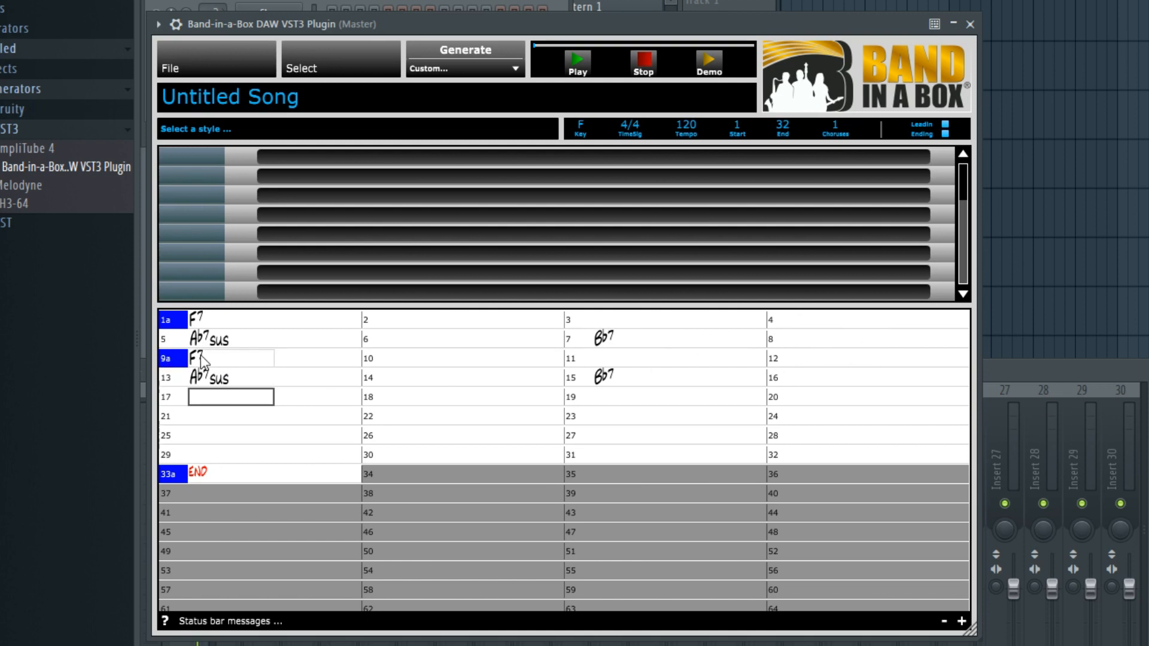
click(175, 397)
click(175, 397)
Enter the chords Gm in bar 17 and Cm in bar 19.
text(Gm)
key(Right)
key(Right)
key(Right)
key(Right)
text(Cm)
Enter the chords Gm in bar 21 and C7 in bar 23.
key(Right)
key(Right)
key(Right)
key(Right)
text(Gm)
key(Right)
key(Right)
key(Right)
key(Right)
text(C)
key(Right)
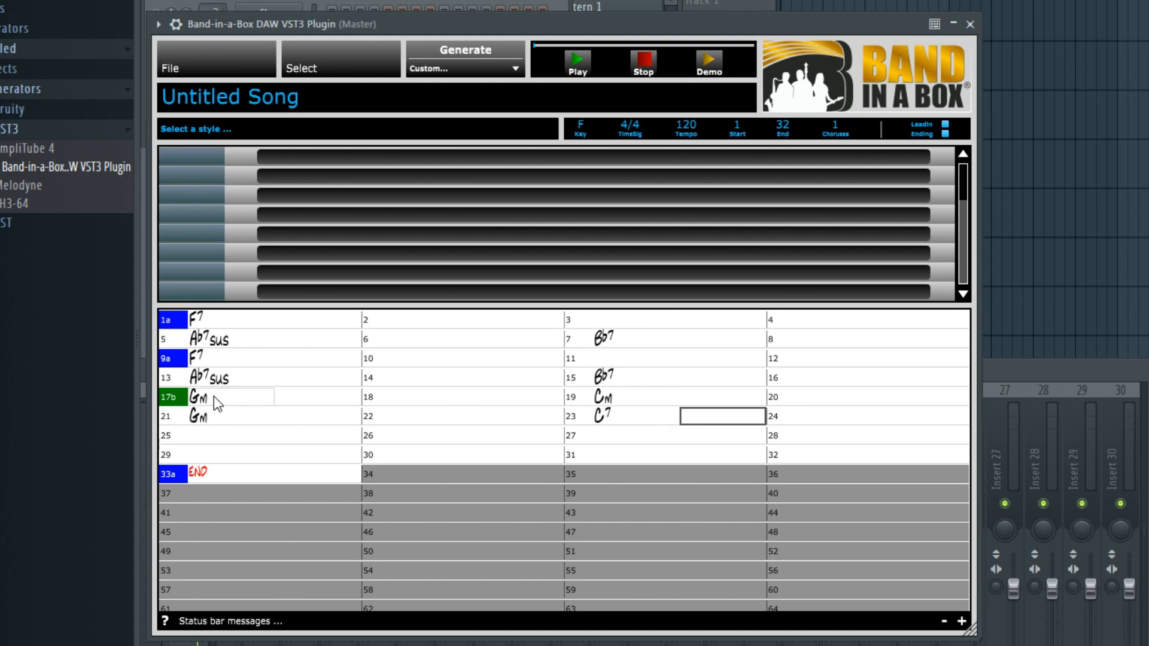
Set the song's end bar to 24 and enter an ending F chord in bar 25.
click(786, 121)
text(24)
key(Return)
click(221, 436)
text(F)
key(Return)
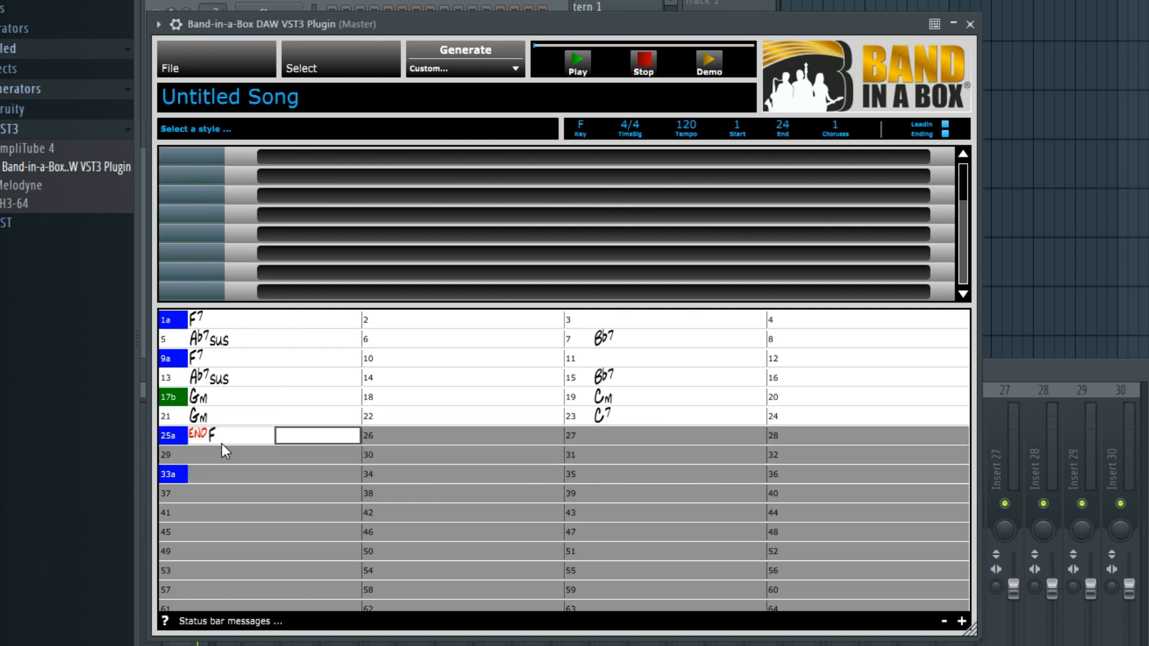
Set the song's number of choruses to 6.
click(833, 128)
text(6)
key(Return)
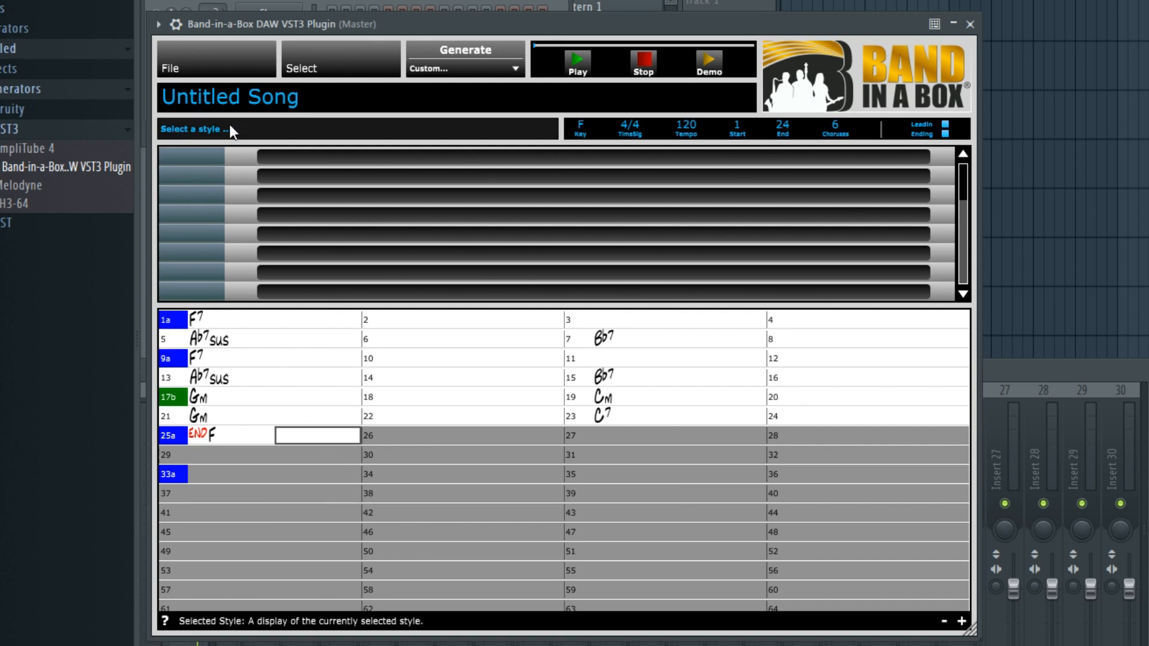
Open the StylePicker and filter the style list by the Everything Jazz category.
click(308, 65)
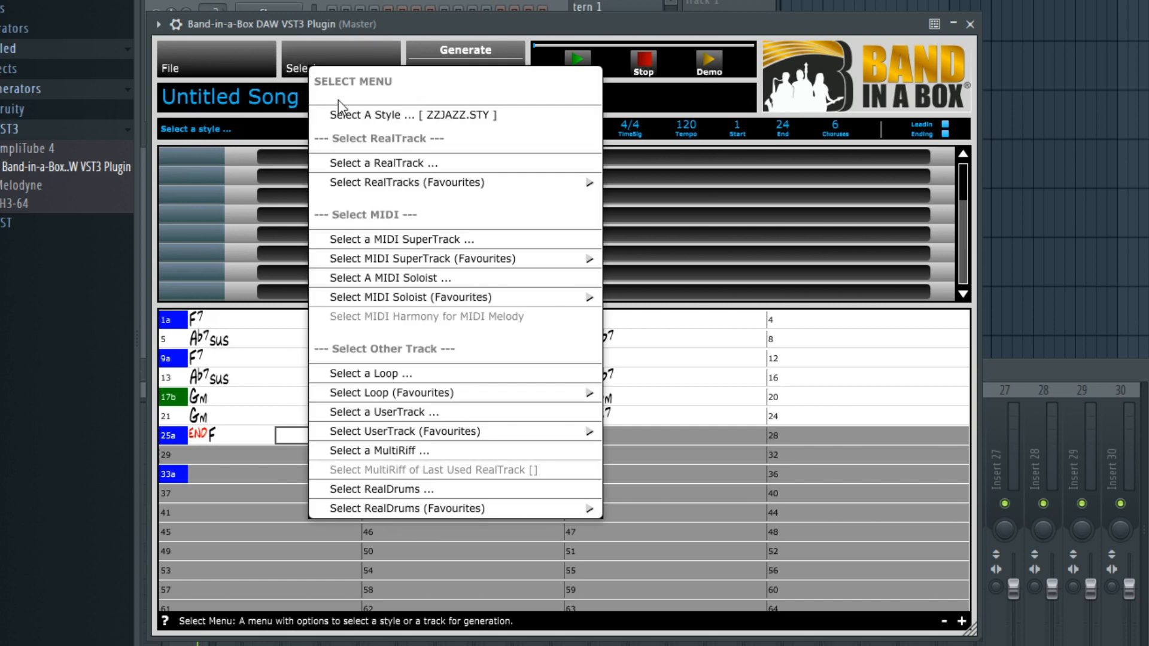
click(458, 115)
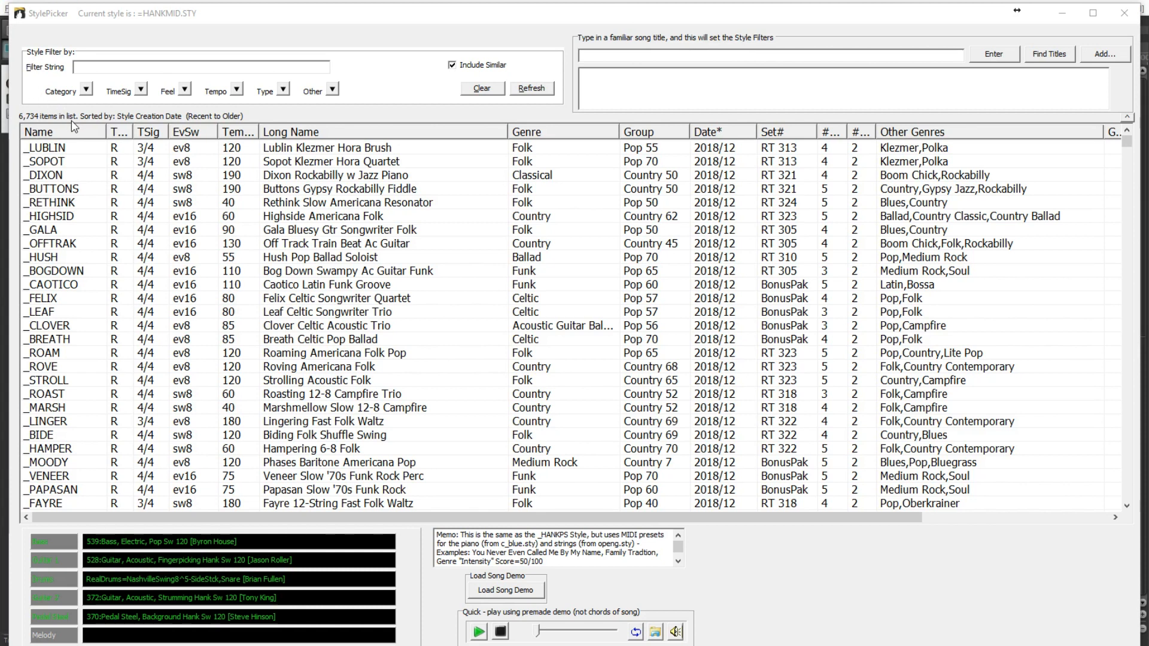
click(86, 90)
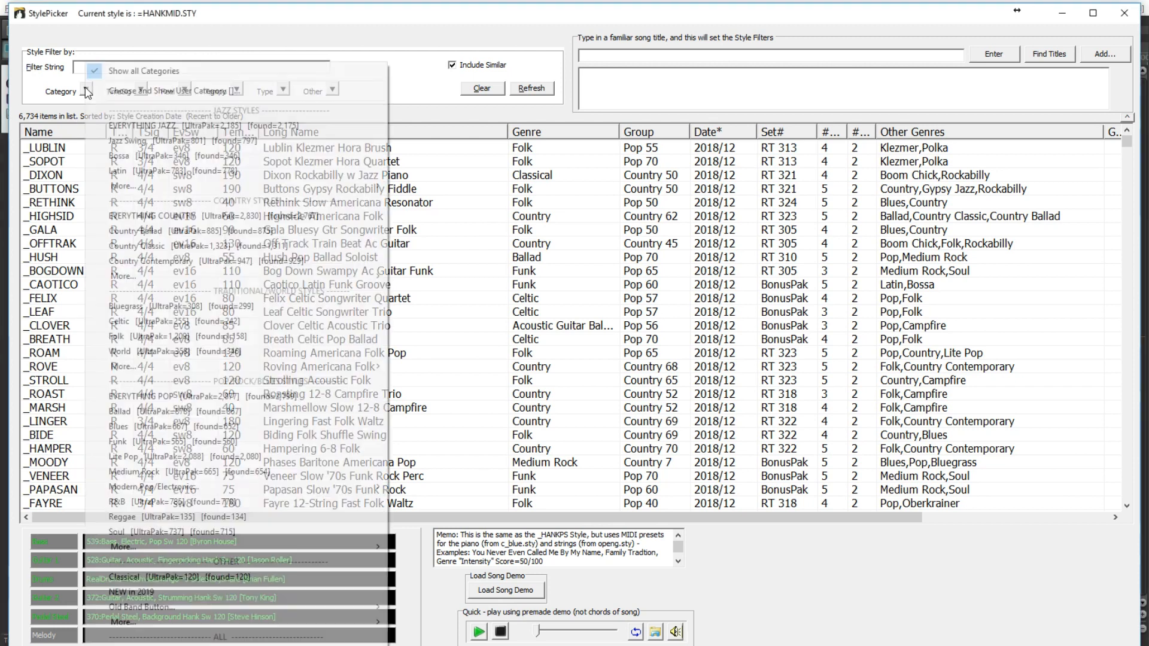
click(145, 125)
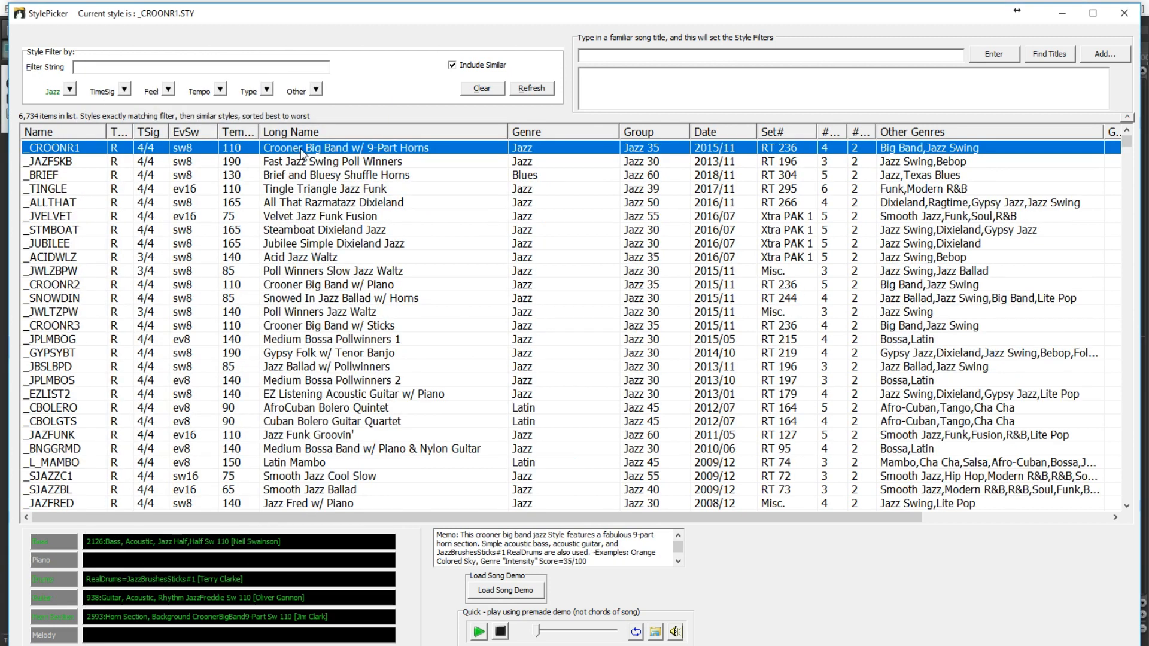
Audition the styles Crooner Big Band w/ 9-Part Horns, Poll Winners Jazz Waltz, AfroCuban Bolero Quintet and Medium Bossa Pollwinners 2.
double_click(302, 154)
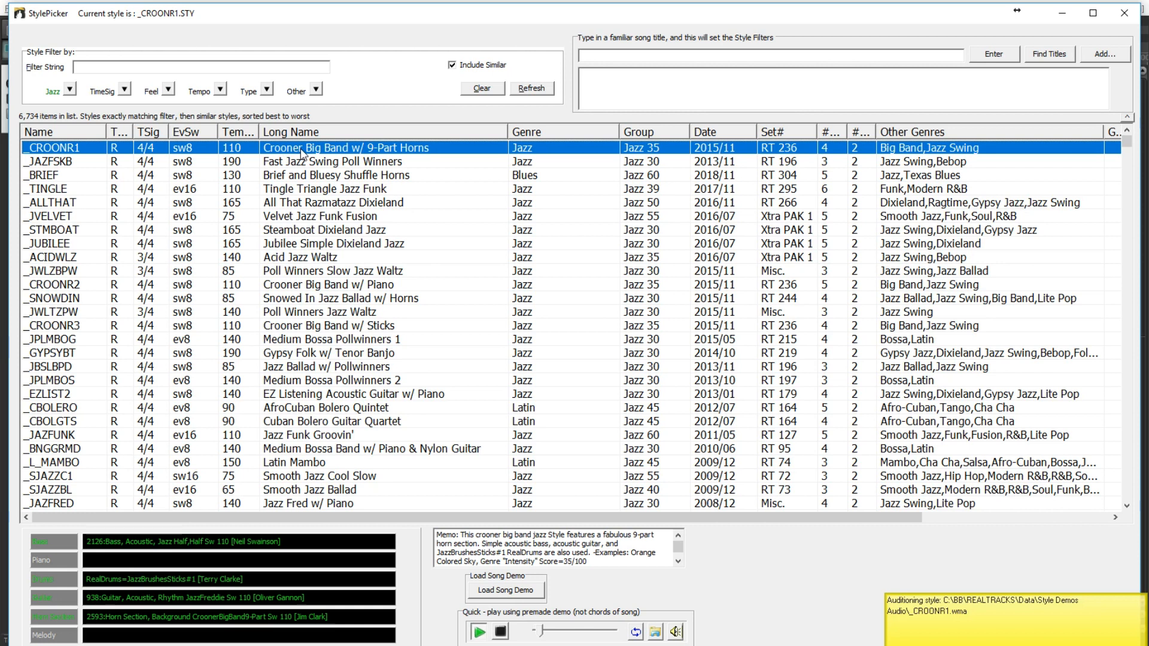
double_click(301, 313)
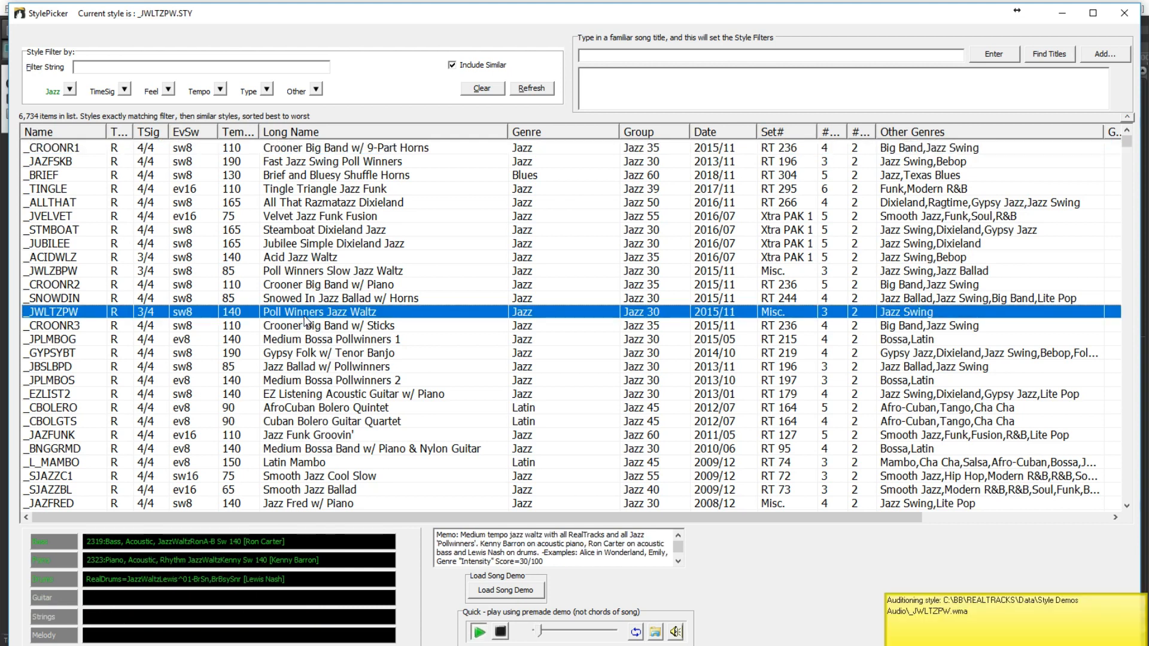
click(315, 409)
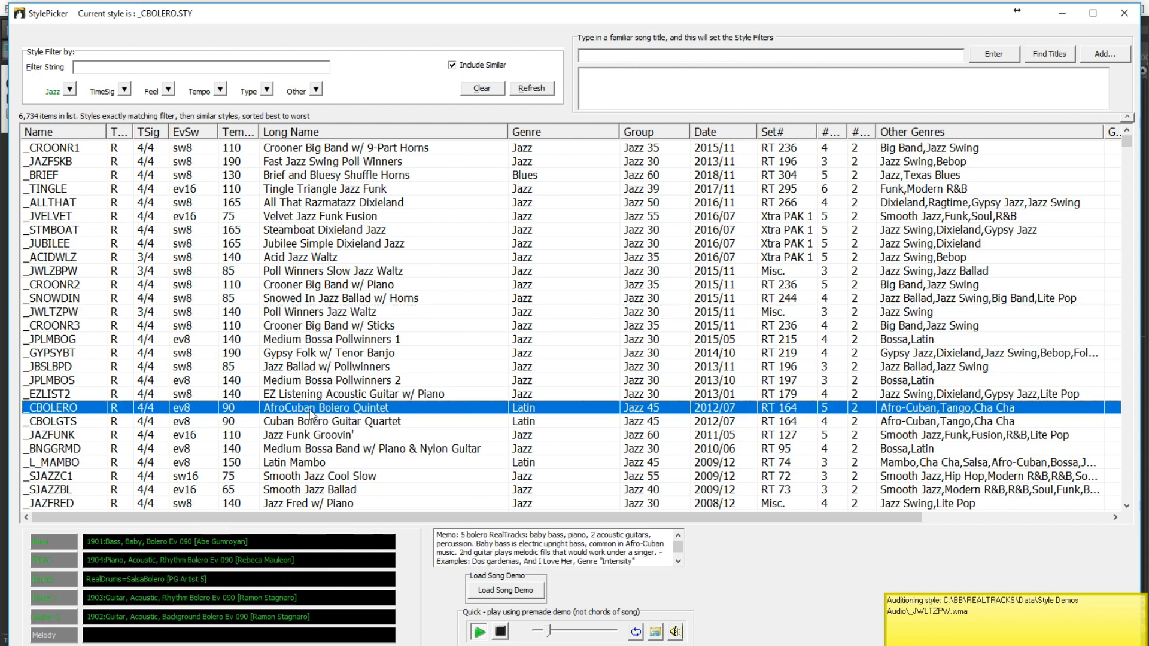
click(344, 381)
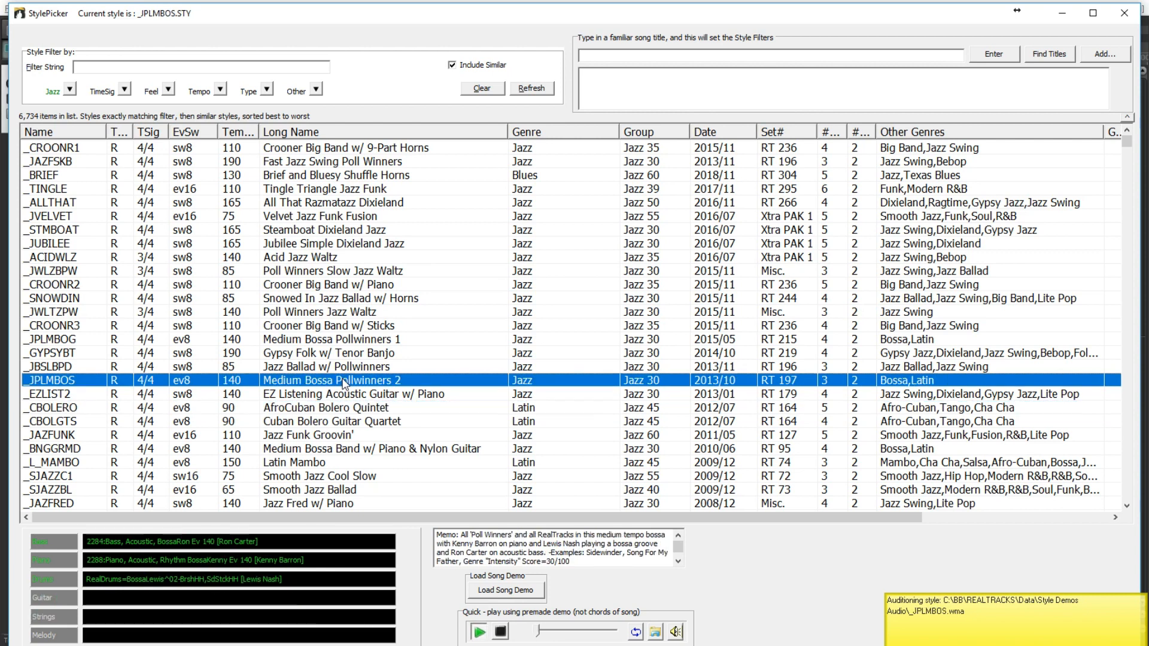
Change the style list's category filter to Medium Rock.
click(70, 89)
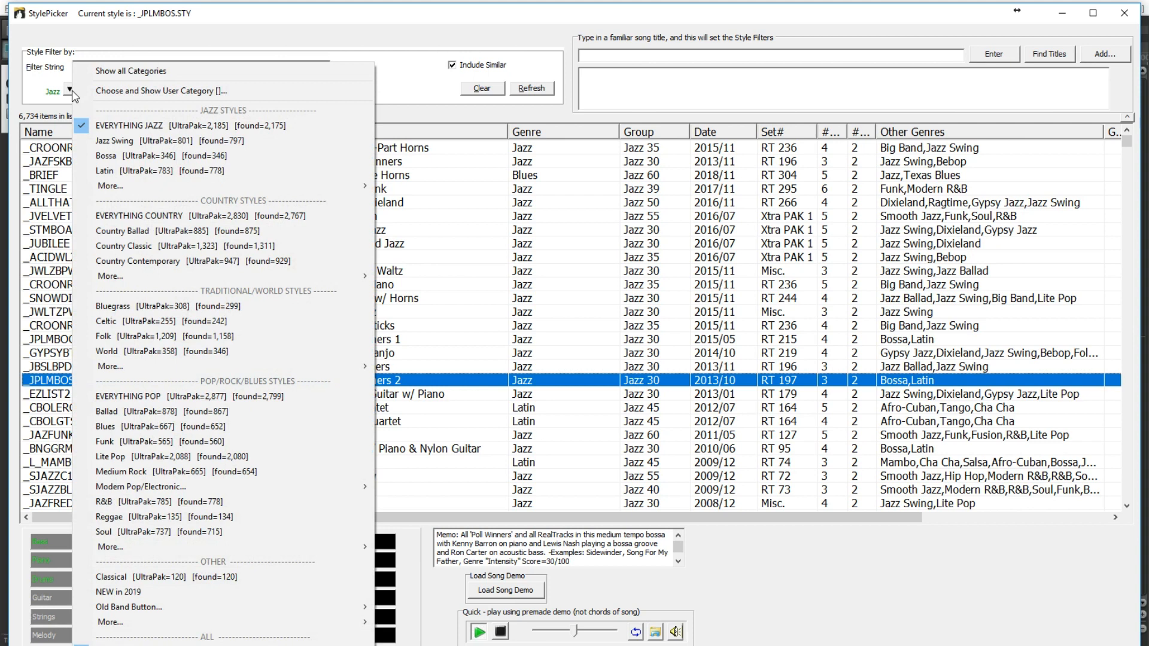
click(159, 472)
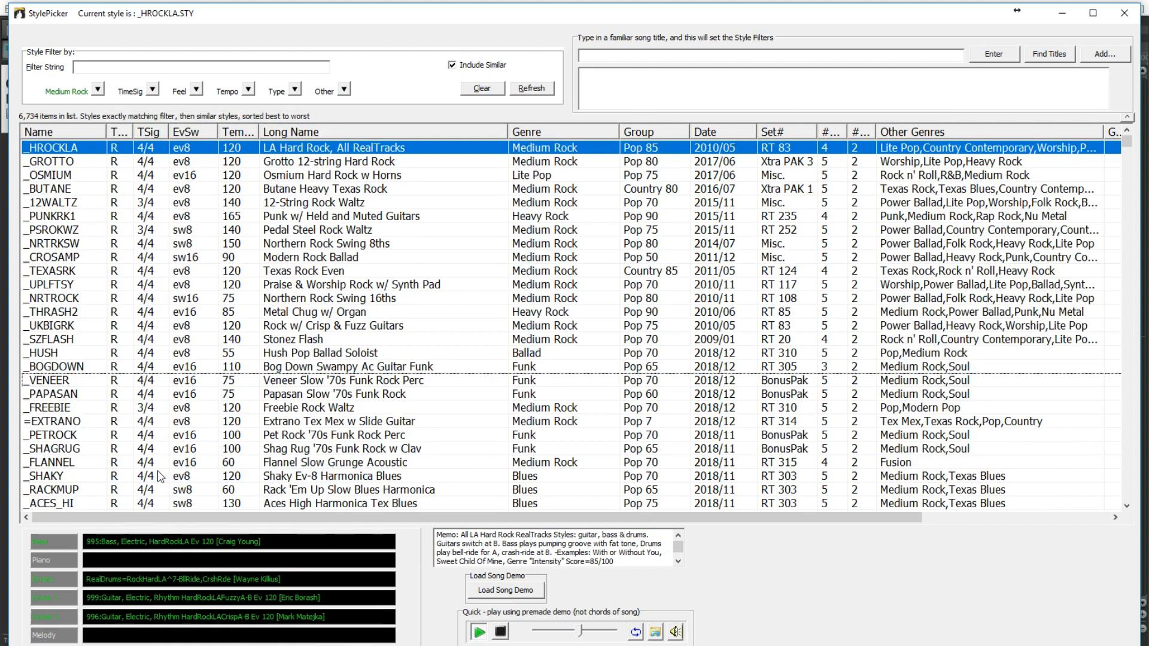
Audition the styles LA Hard Rock, Grotto 12-string Hard Rock, 12-String Rock Waltz and Texas Rock Even.
double_click(294, 150)
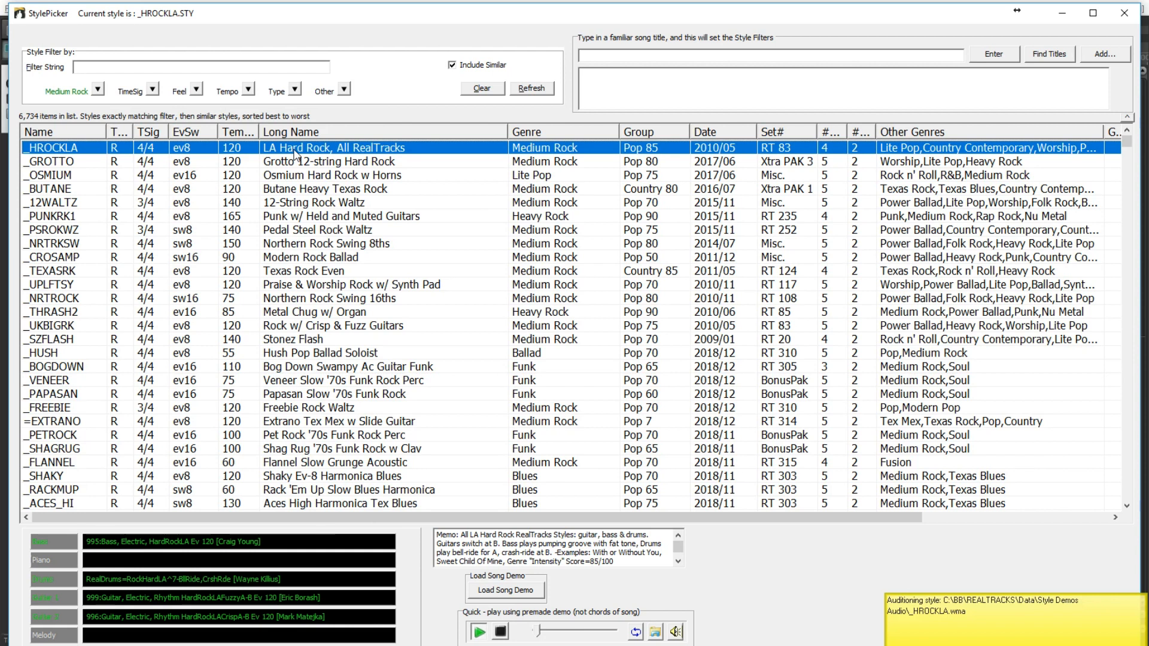
click(336, 167)
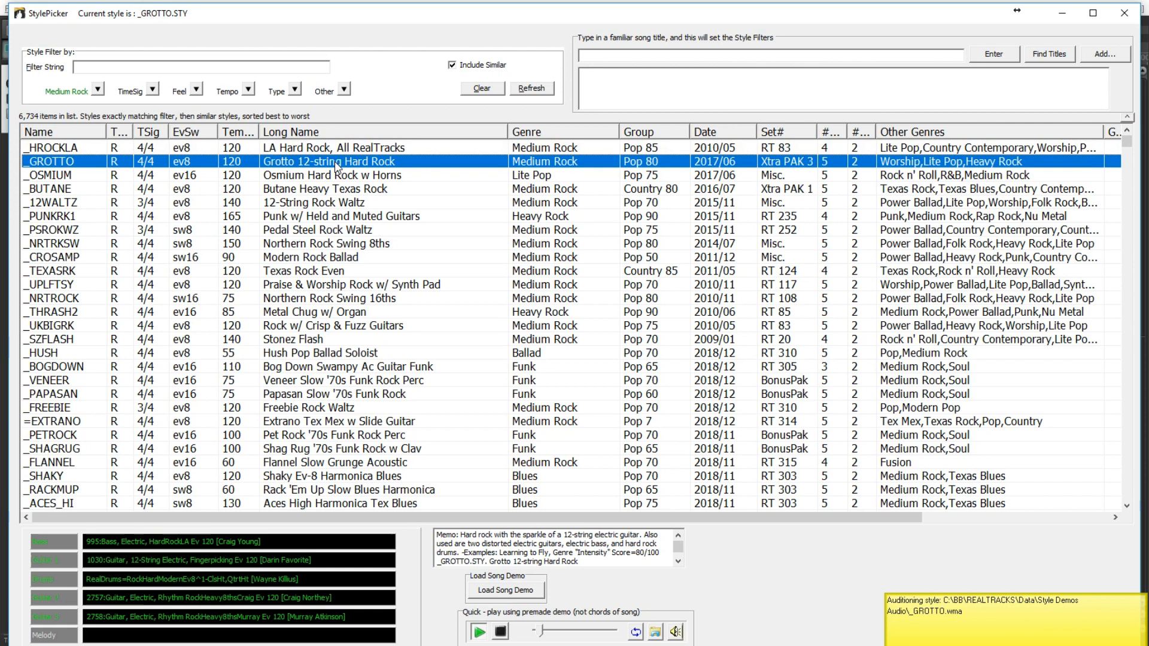
click(331, 203)
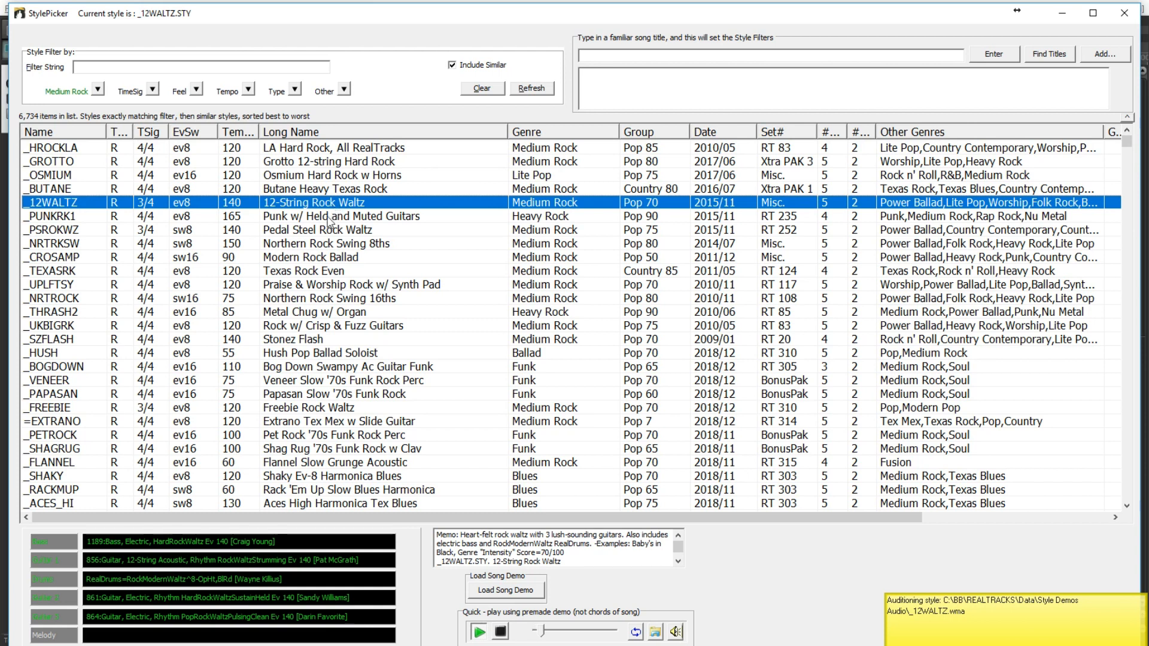
click(313, 273)
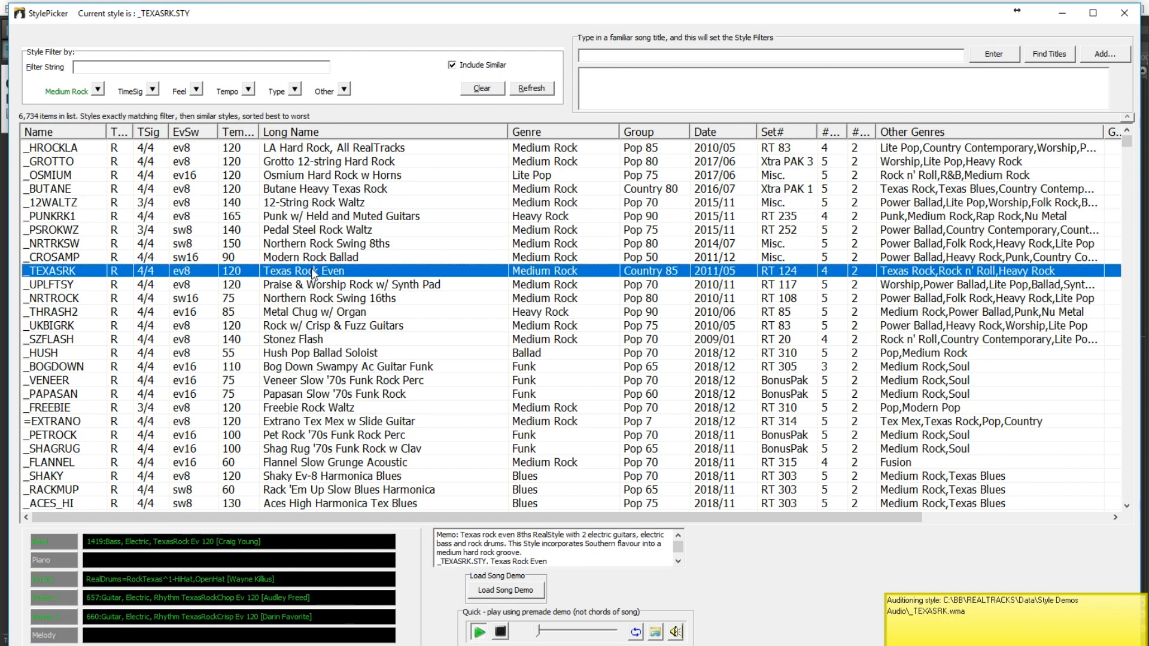
Filter the styles by Everything Country and audition Chicken Pickin Country, Songwriter Fingerstyle Duo, Lowside Americana Folk, Folk Crossover and Country Ballad w/ Baritone Guitar.
click(98, 90)
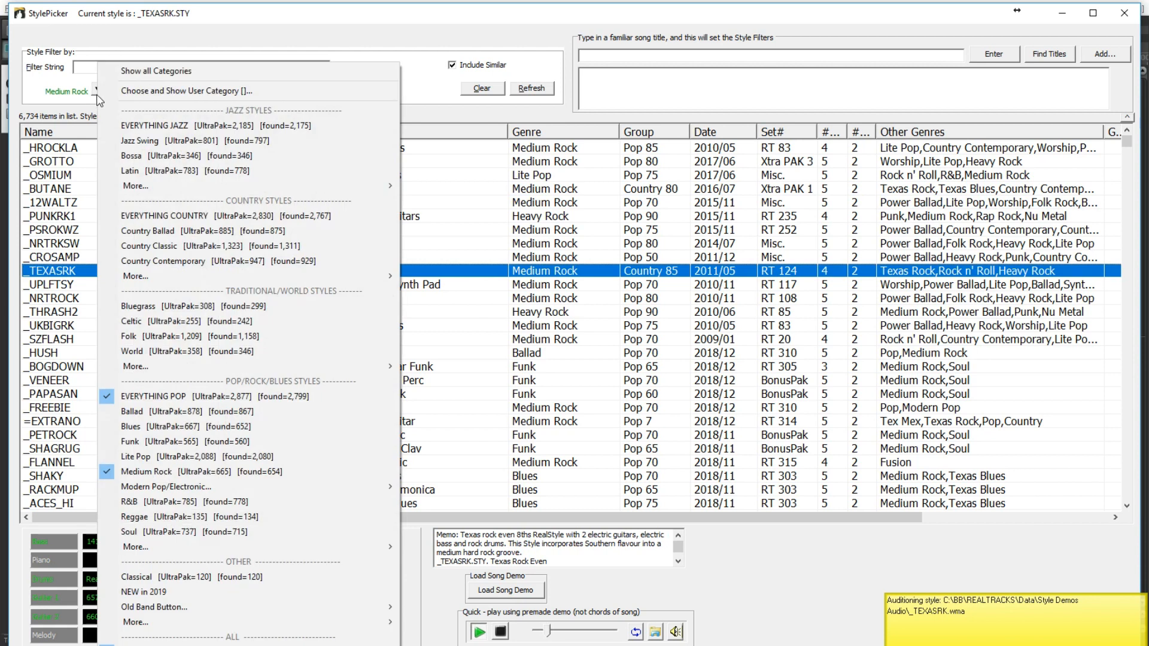
click(171, 217)
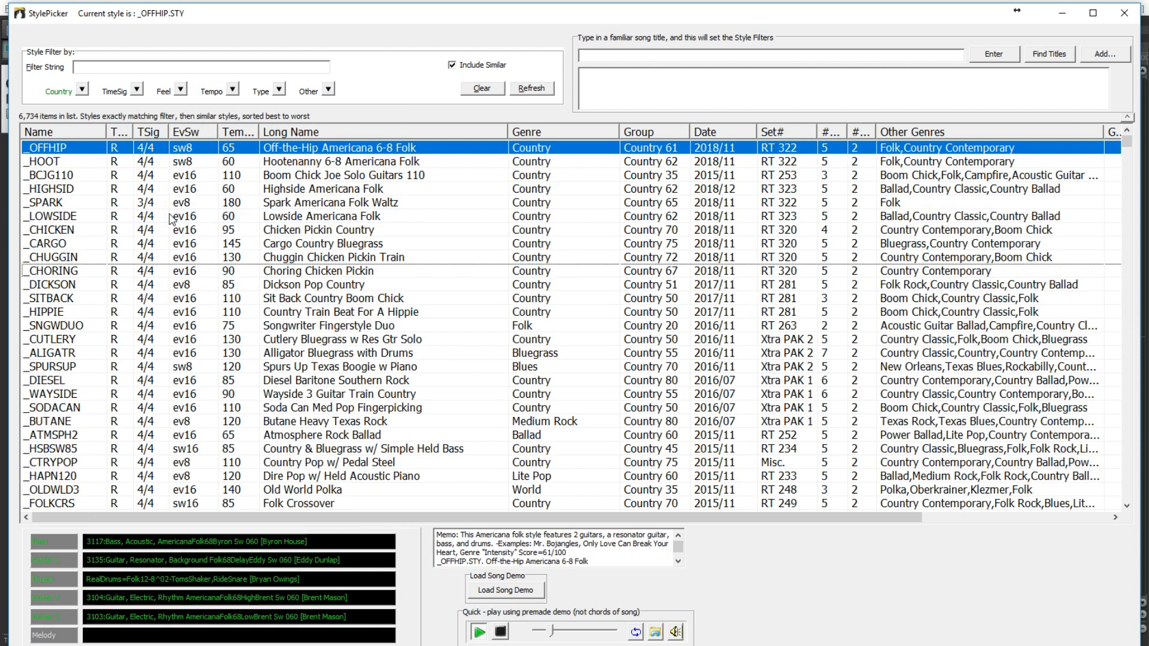
double_click(291, 234)
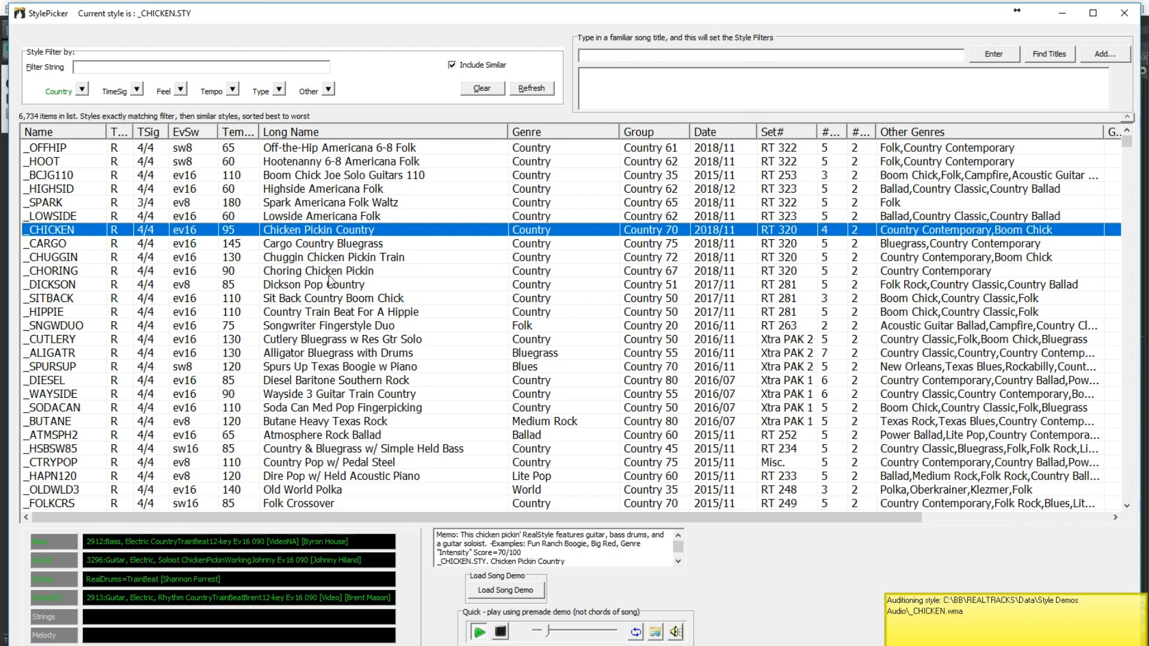
double_click(341, 326)
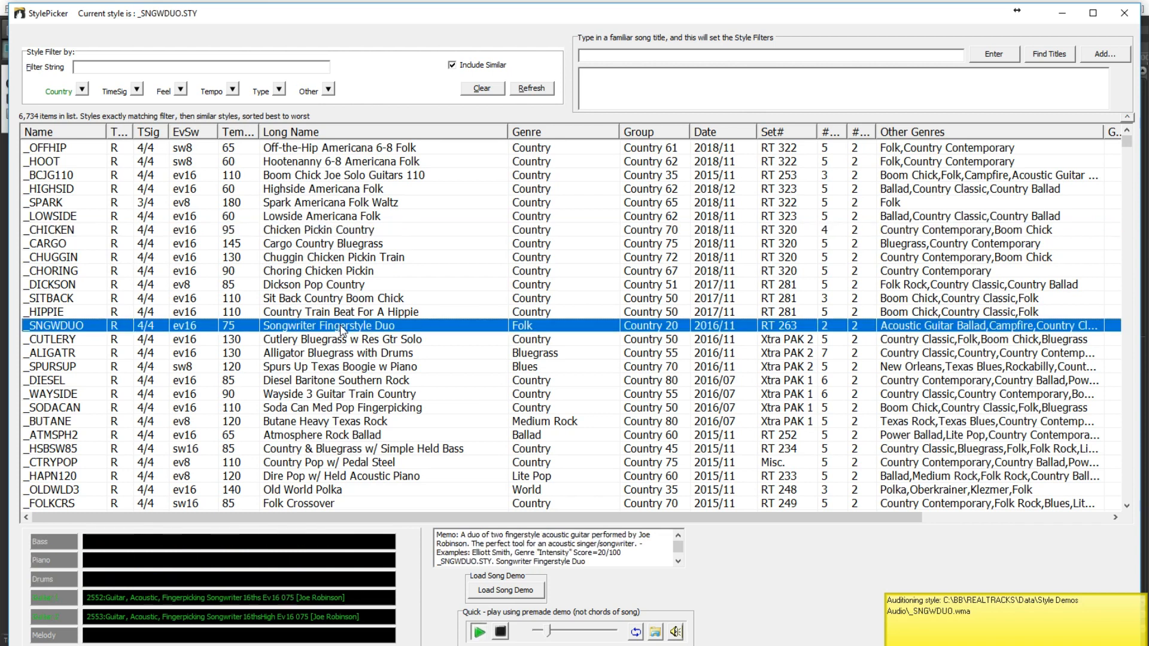
click(372, 220)
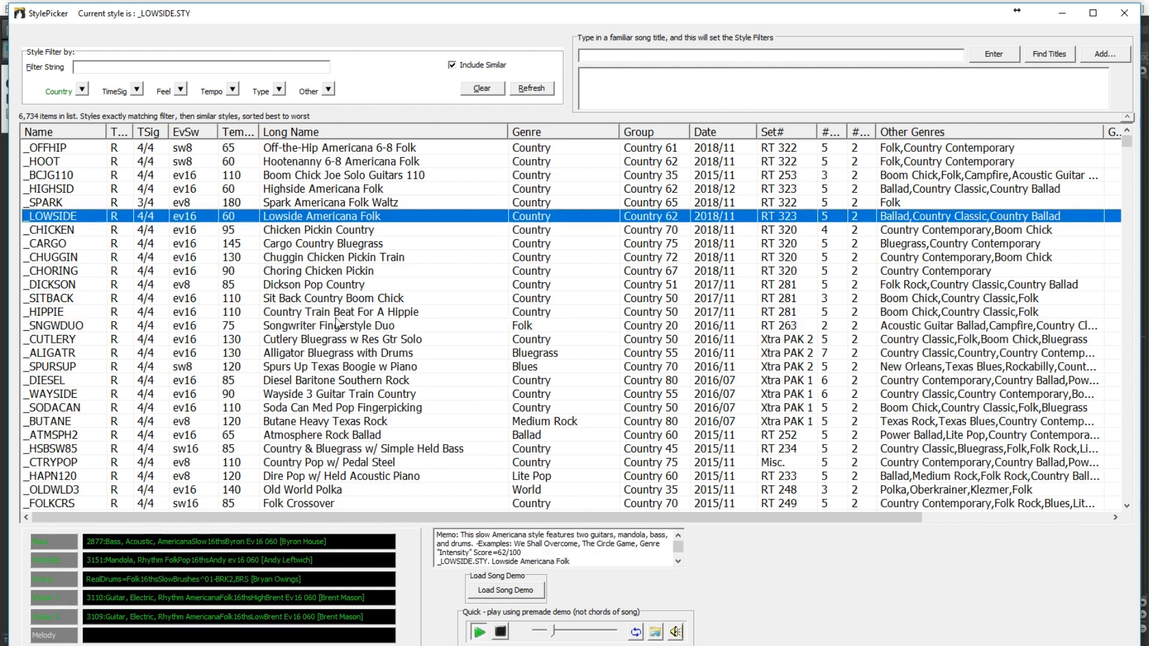
double_click(300, 504)
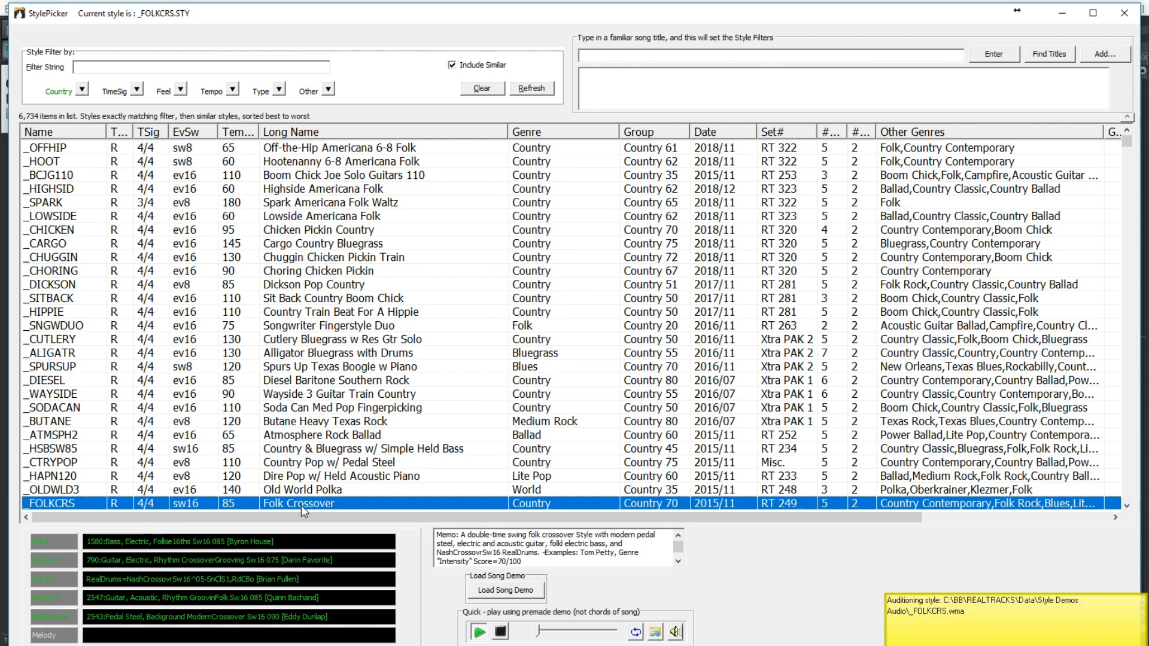
scroll(332, 443, down, 1)
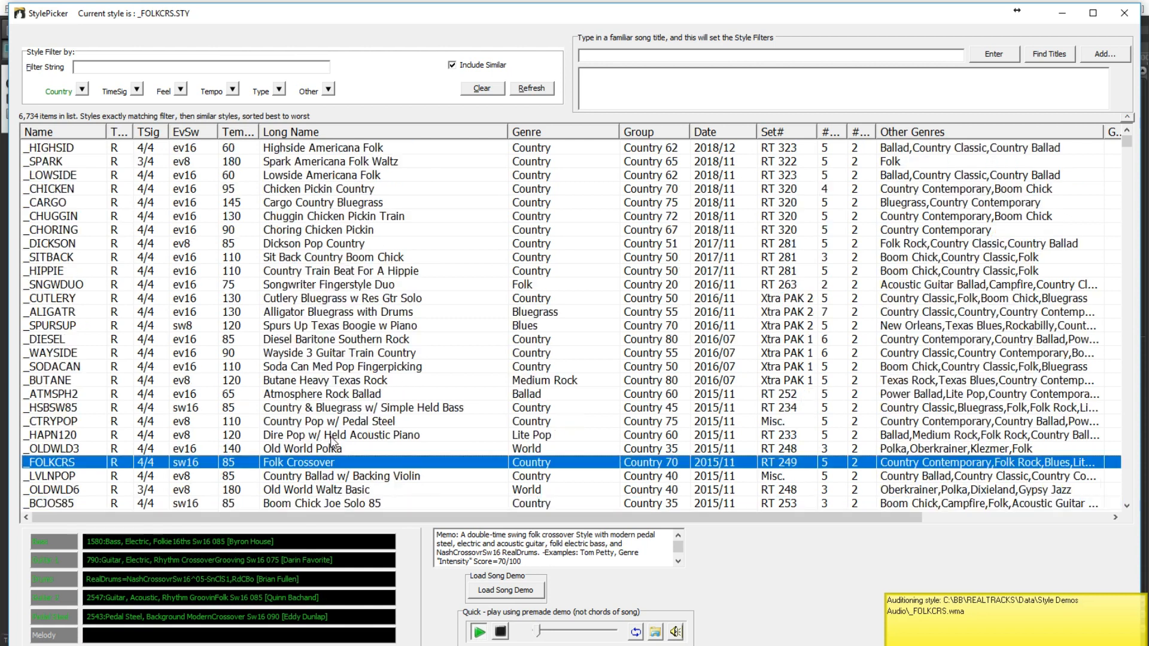
scroll(332, 442, down, 5)
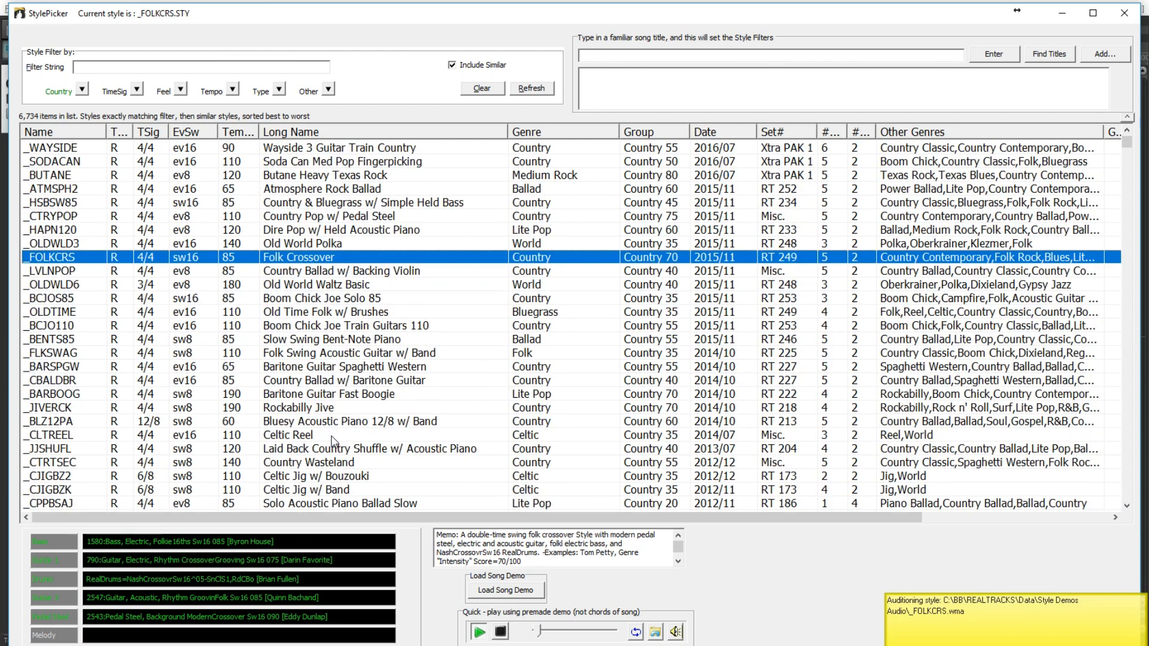
click(331, 383)
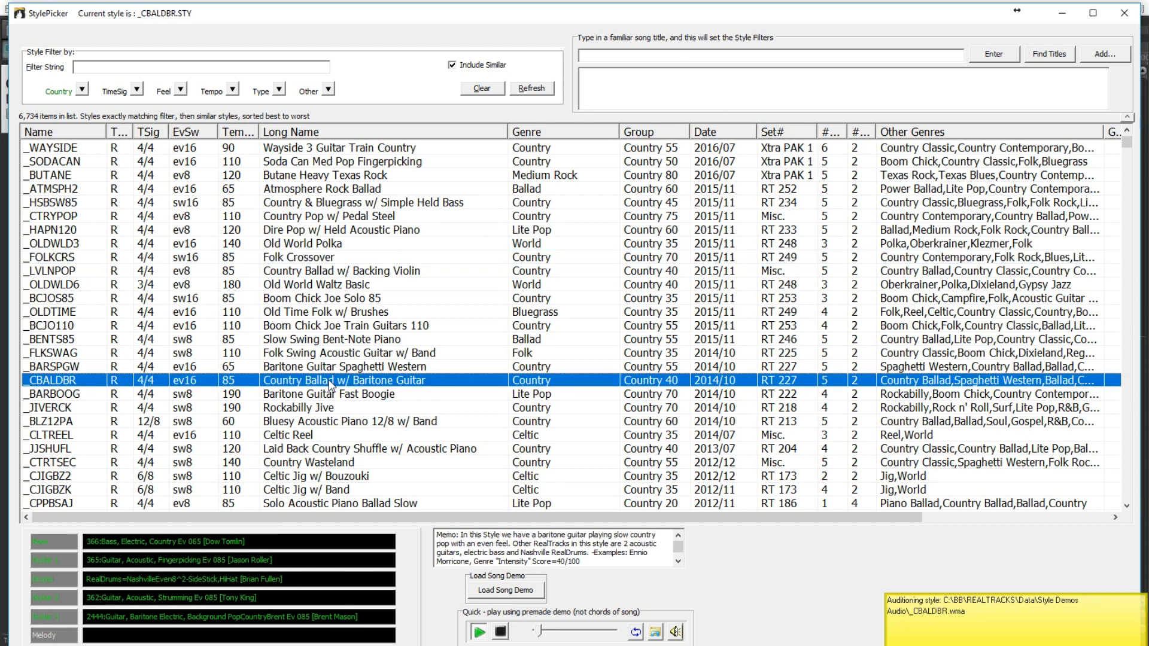
Change the style list's category filter to Funk and audition San Francisco Funk and Modern Slap Funk.
click(82, 90)
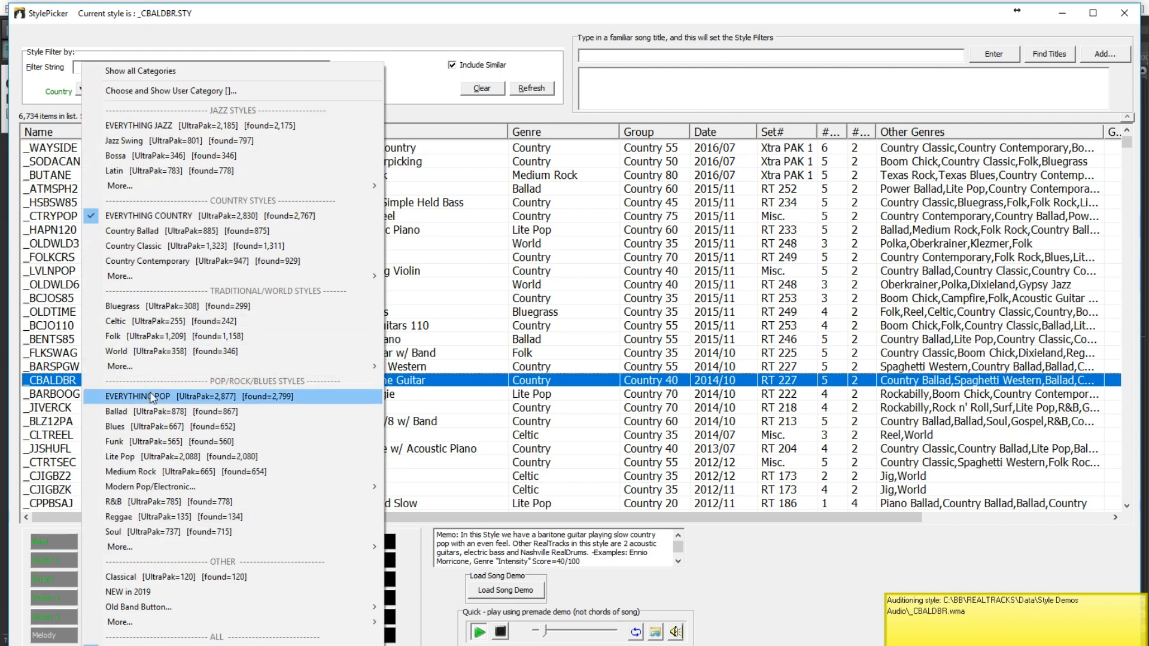
click(153, 444)
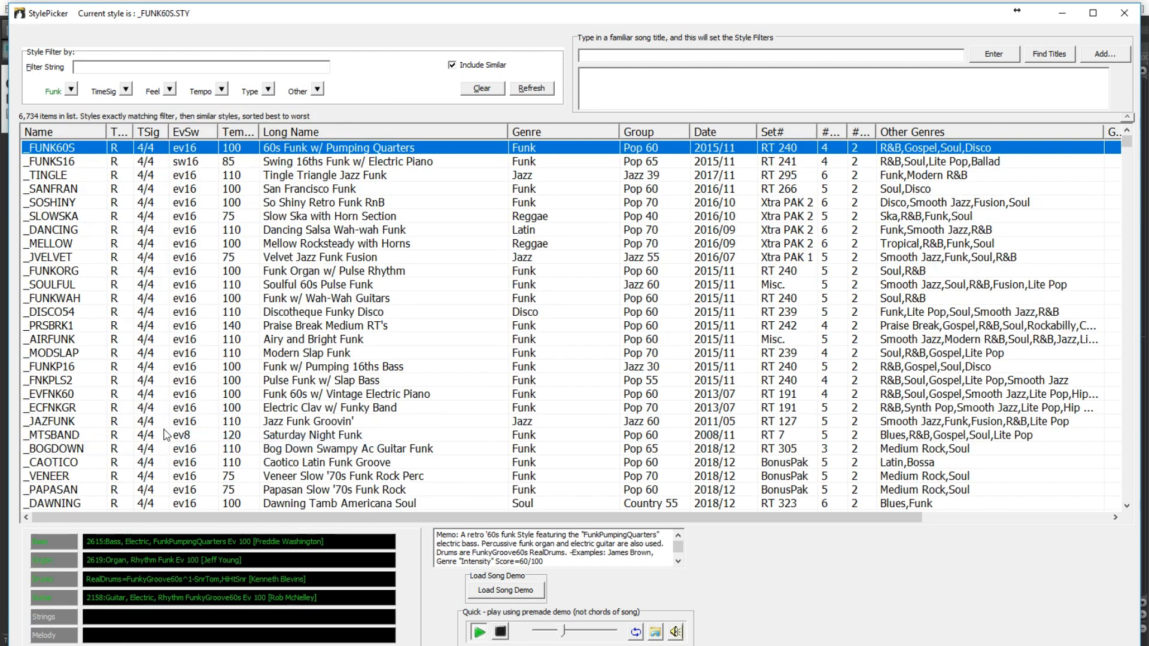
click(316, 190)
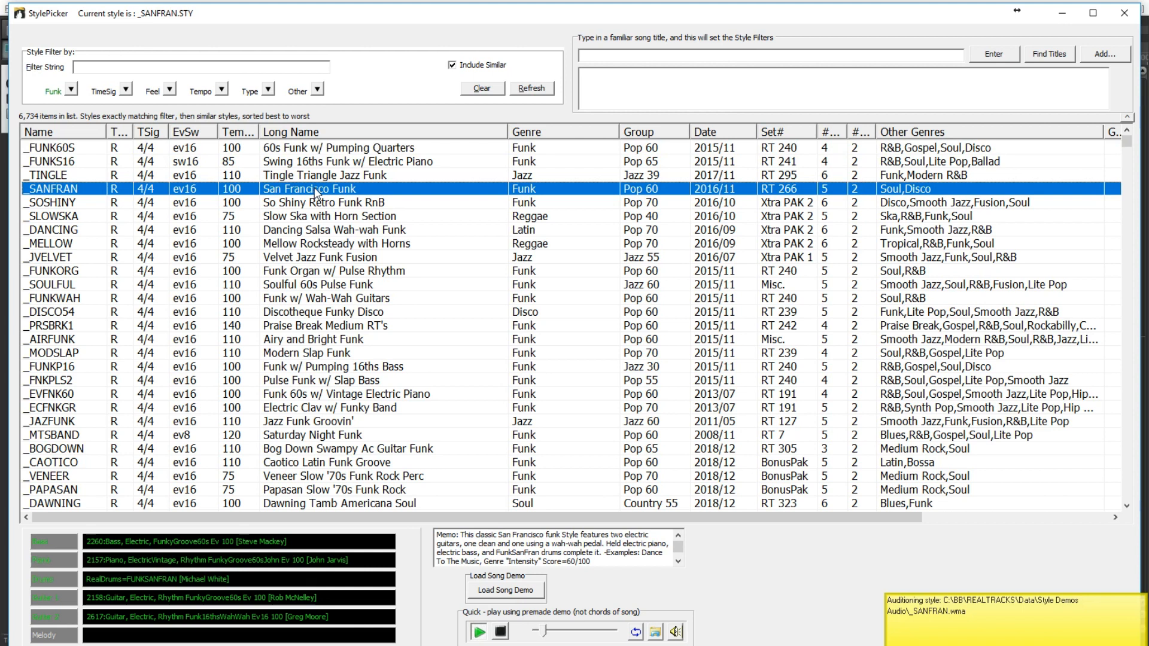
click(283, 356)
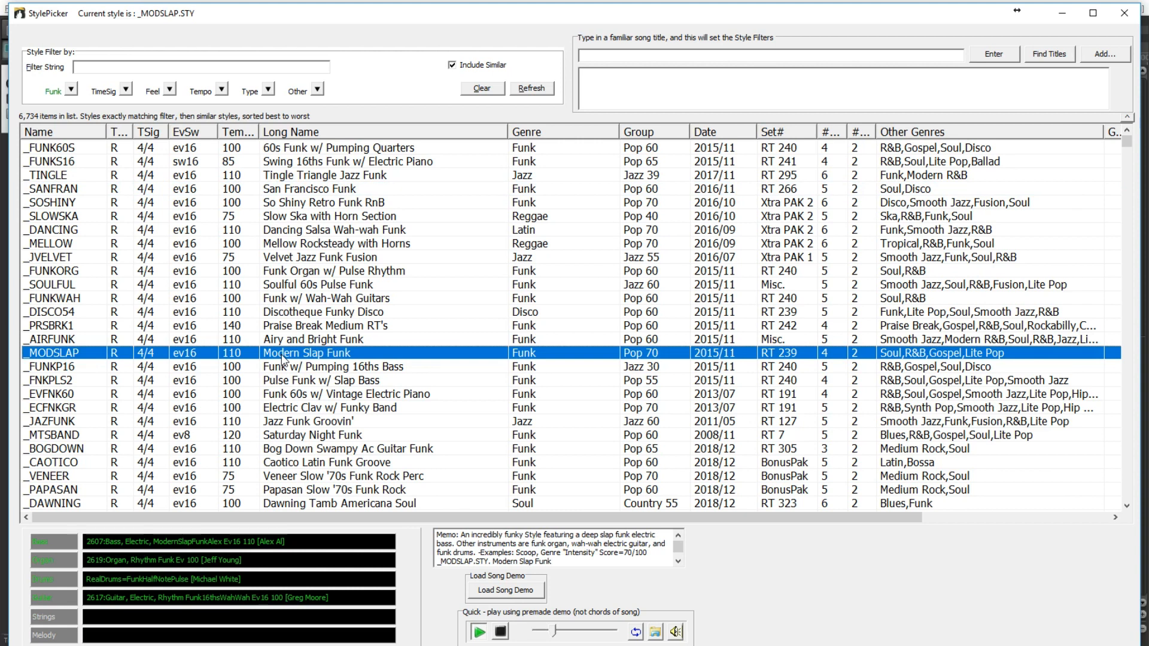
Choose the style Lash Out Modern Funk Quartet for the song and close the StylePicker.
scroll(283, 359, down, 3)
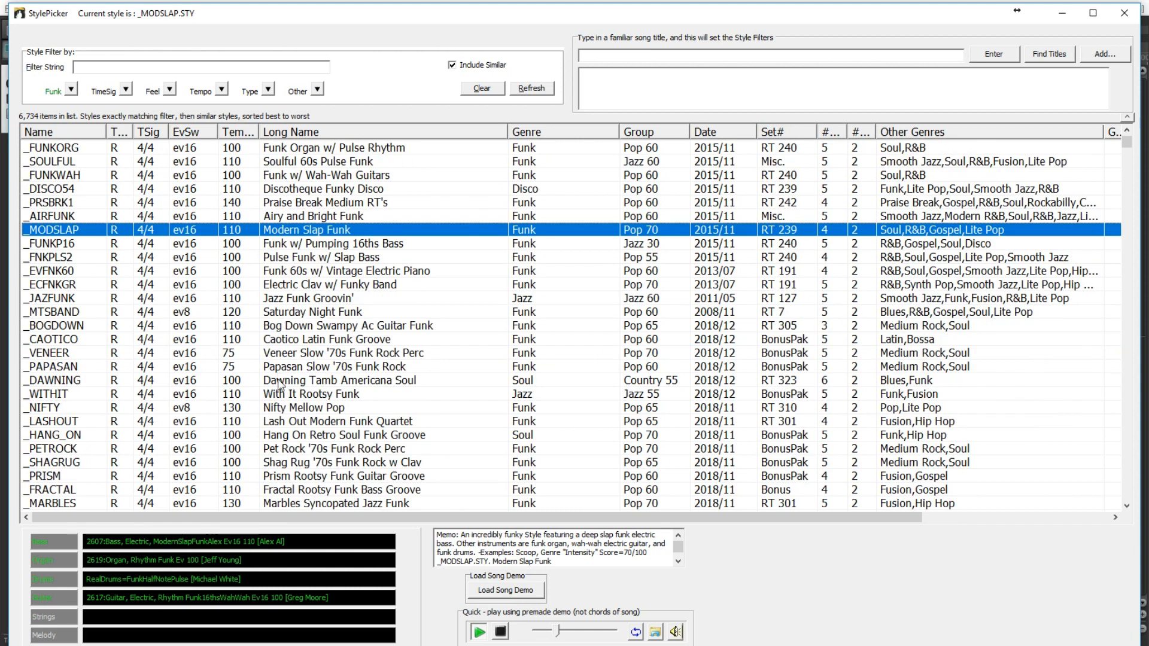
click(323, 424)
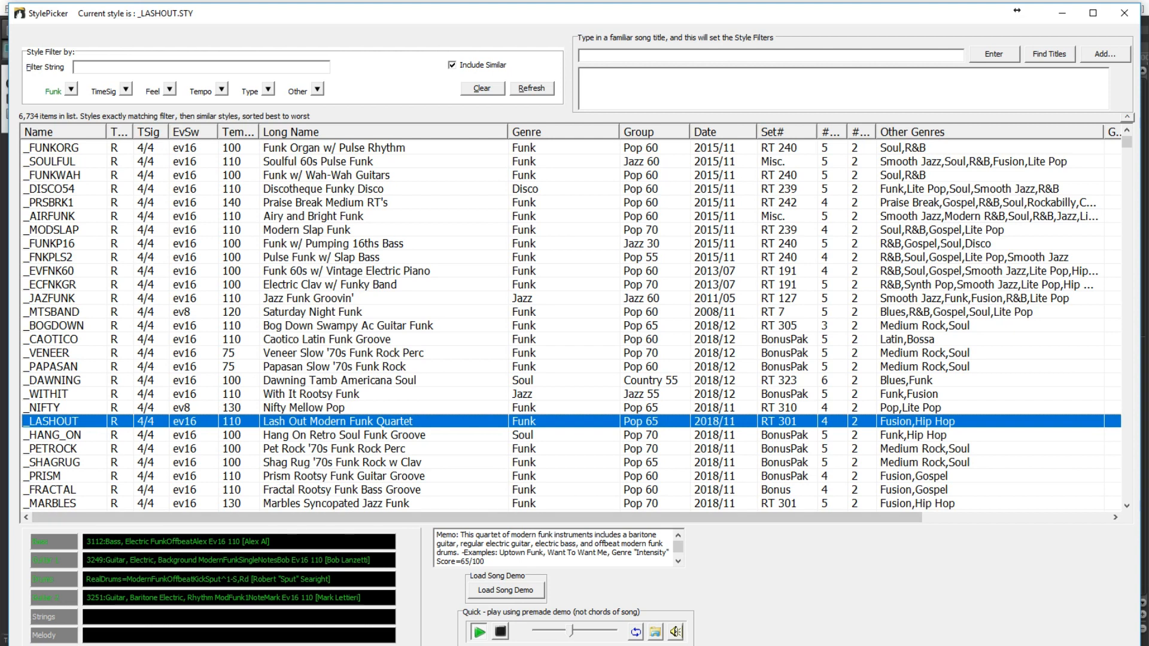
click(1124, 13)
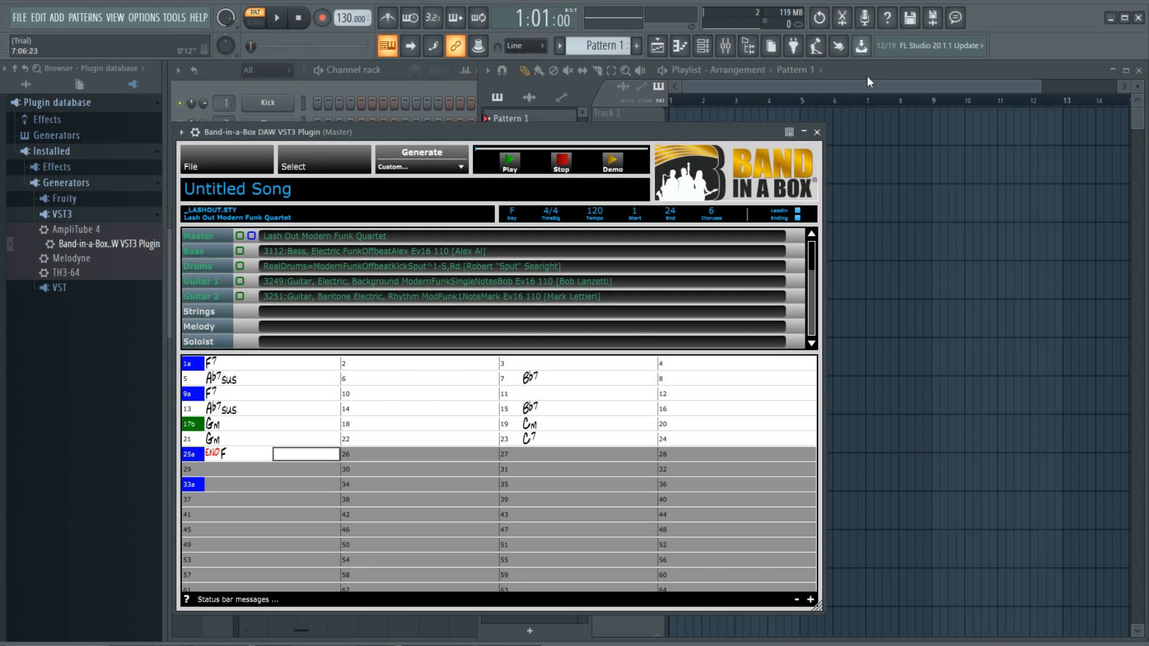
Tap in a project tempo of 117 BPM with the tempo tapper and set the Band-in-a-Box song tempo to 117.
click(818, 48)
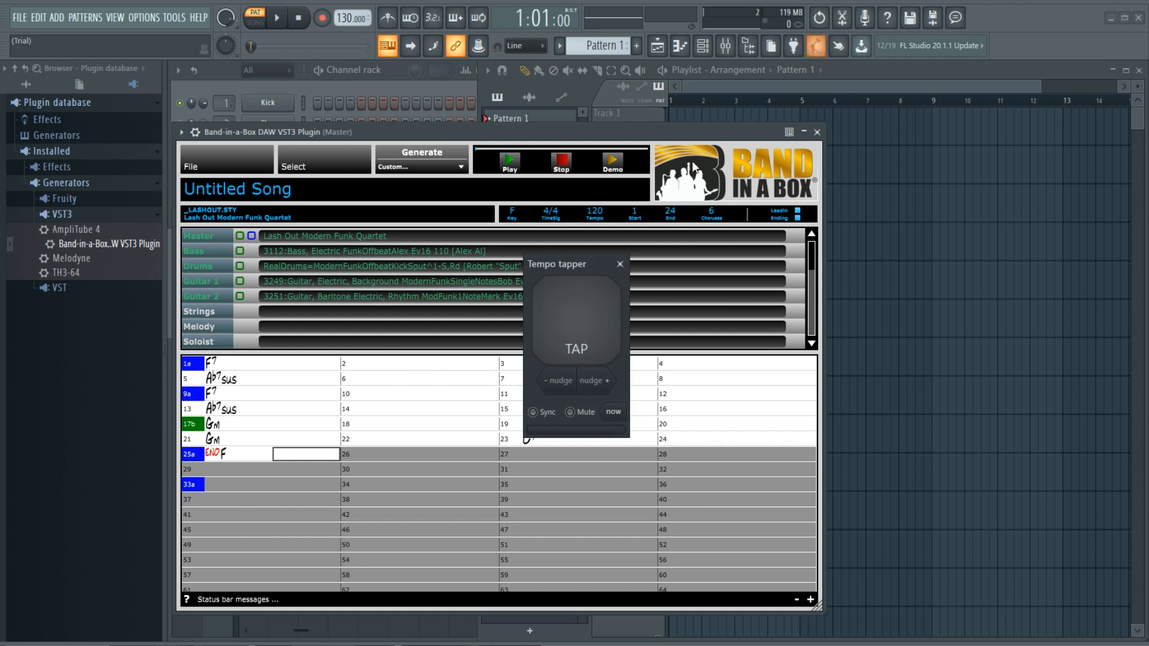
click(585, 317)
click(586, 319)
click(593, 321)
click(599, 325)
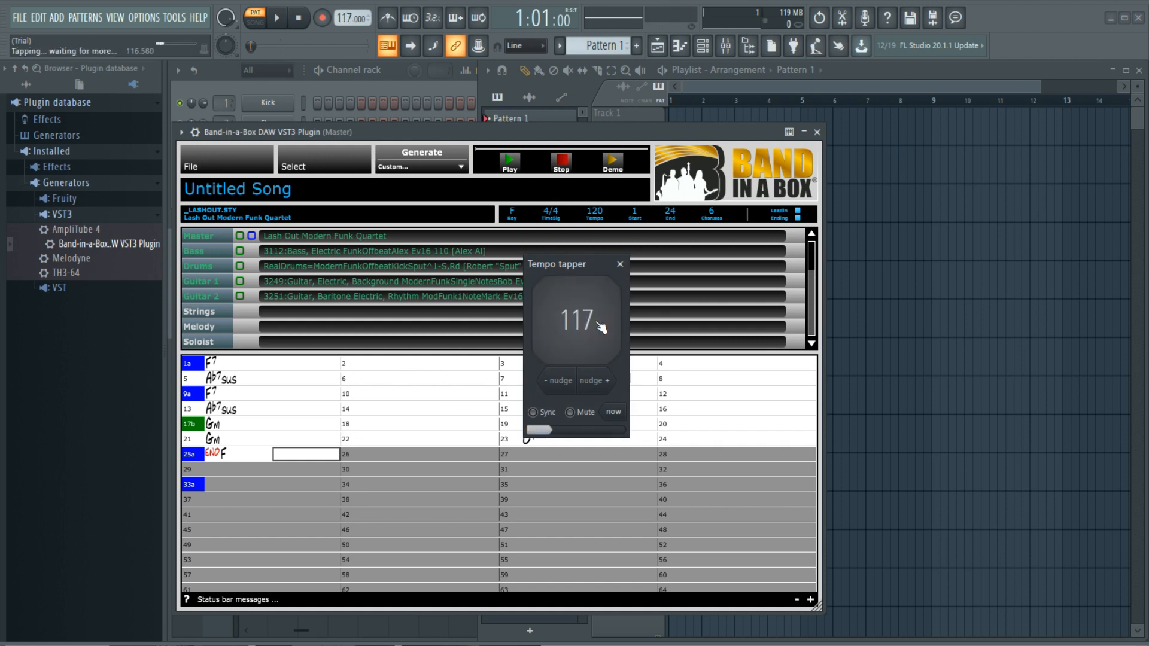
click(619, 264)
click(599, 211)
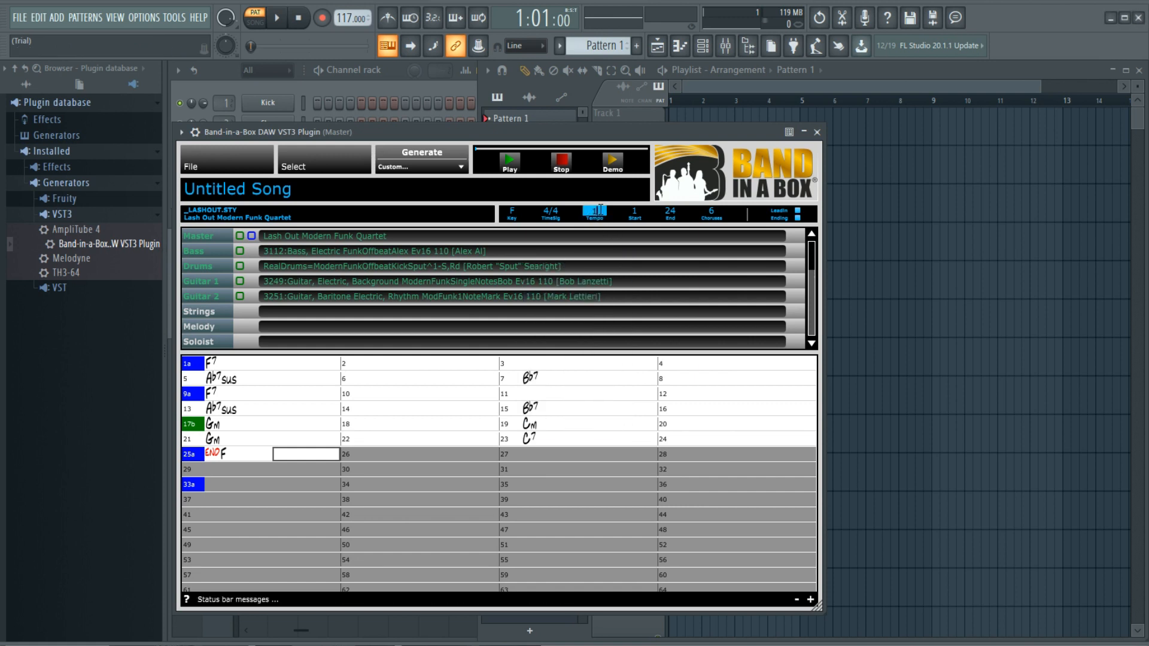
key(Return)
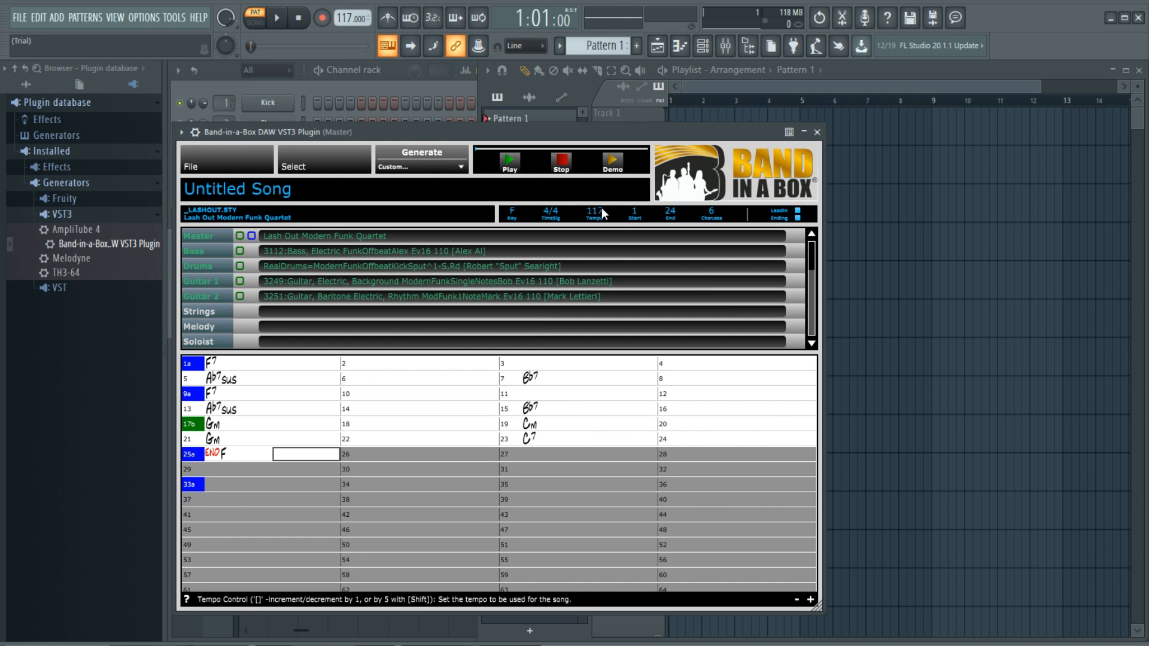
Generate the song's tracks in the Band-in-a-Box plugin and play them back there.
click(440, 167)
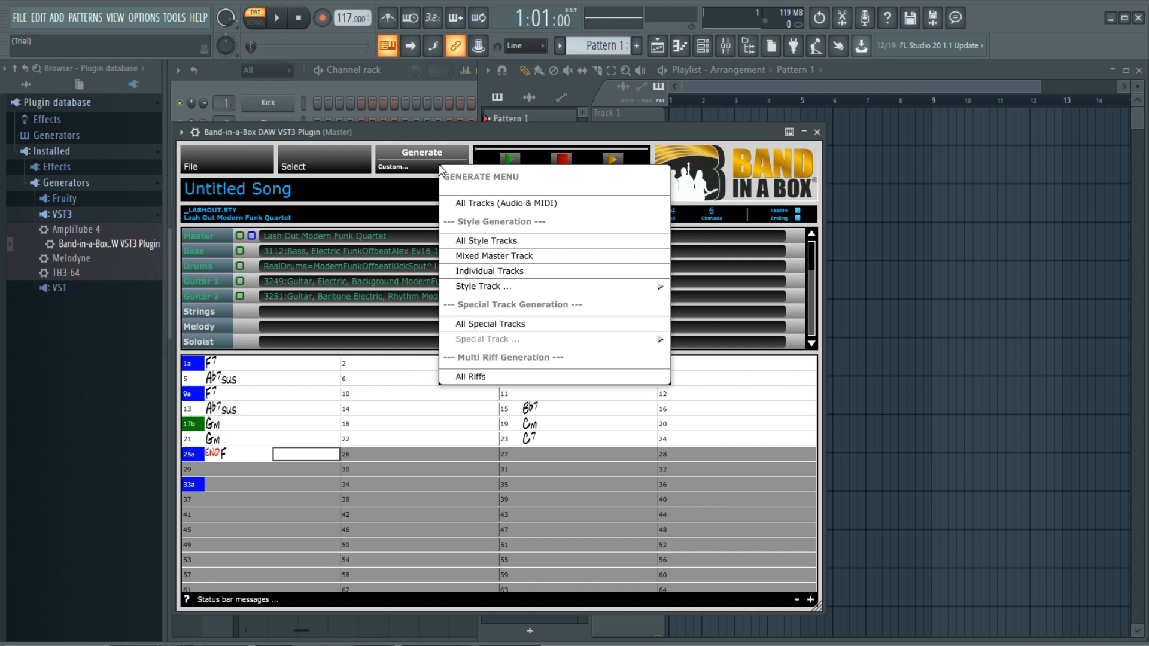
click(438, 168)
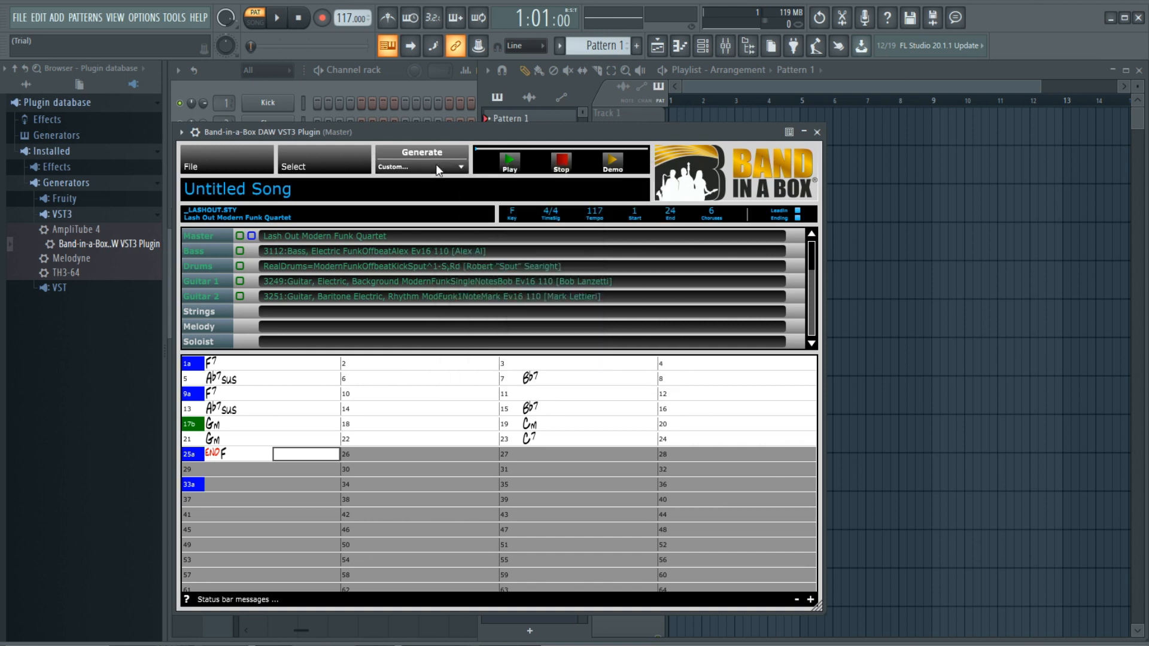
click(425, 151)
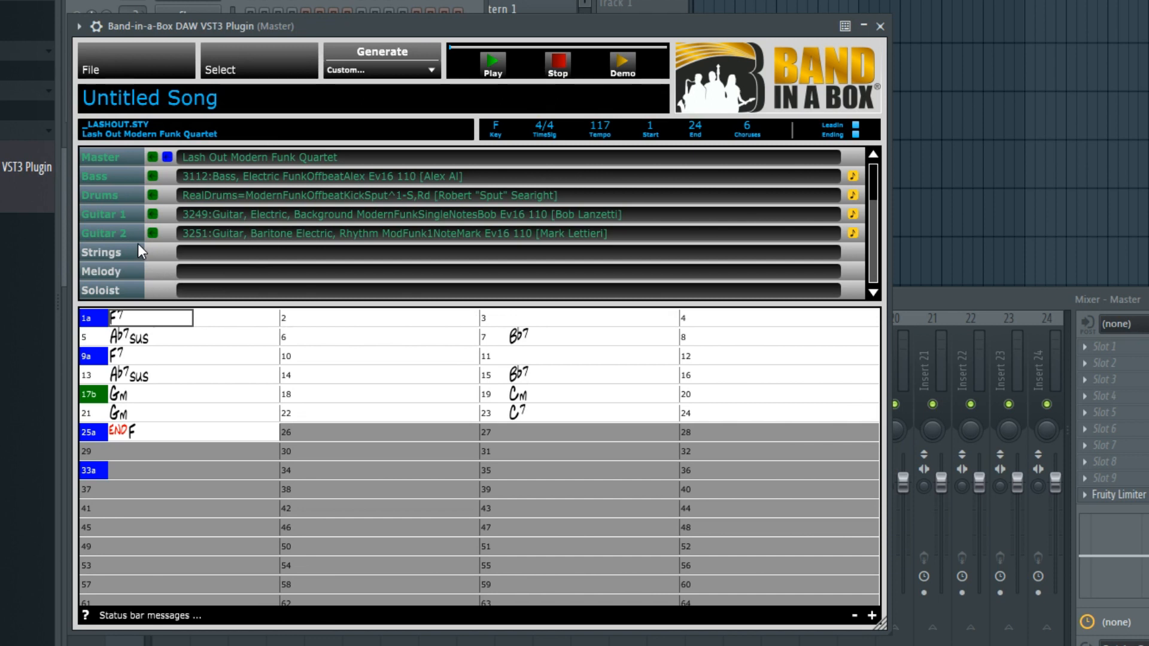
click(496, 61)
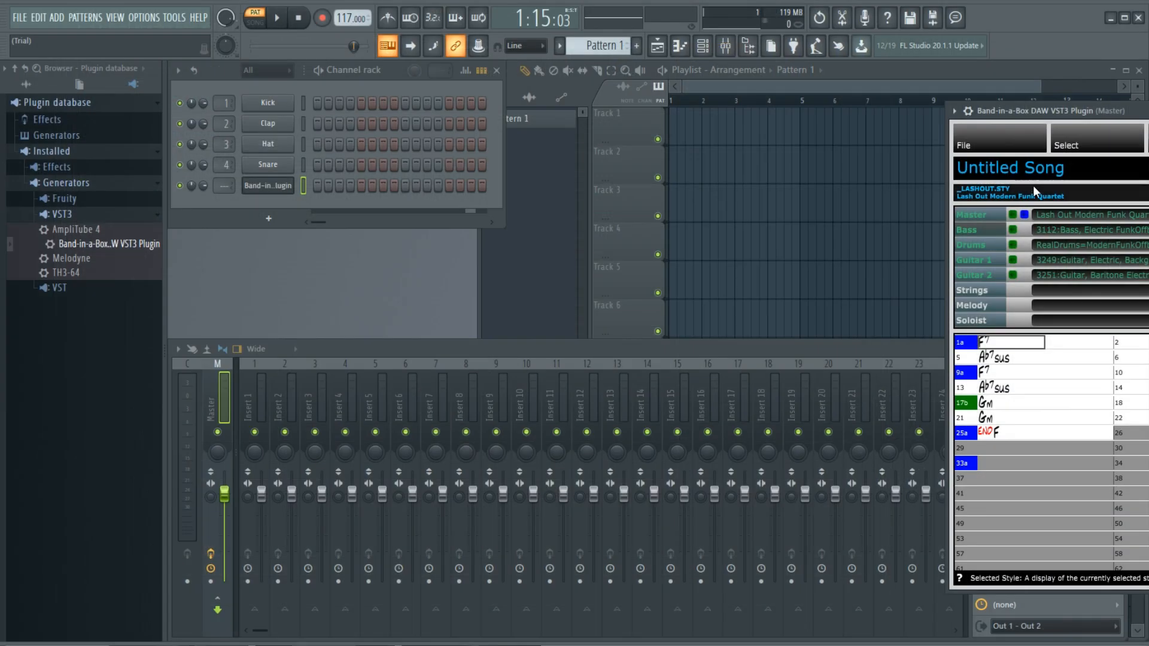
Place the generated Bass audio at the start of playlist Track 1 and play it from bar 3.
drag(1012, 230, 774, 143)
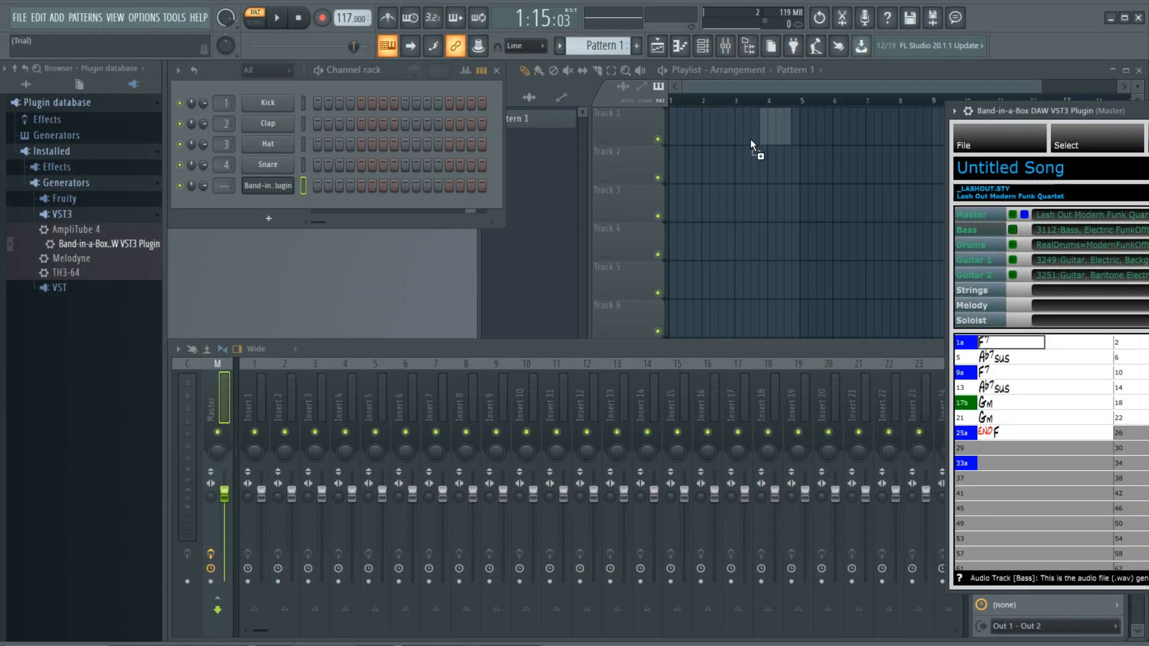
drag(670, 137, 671, 137)
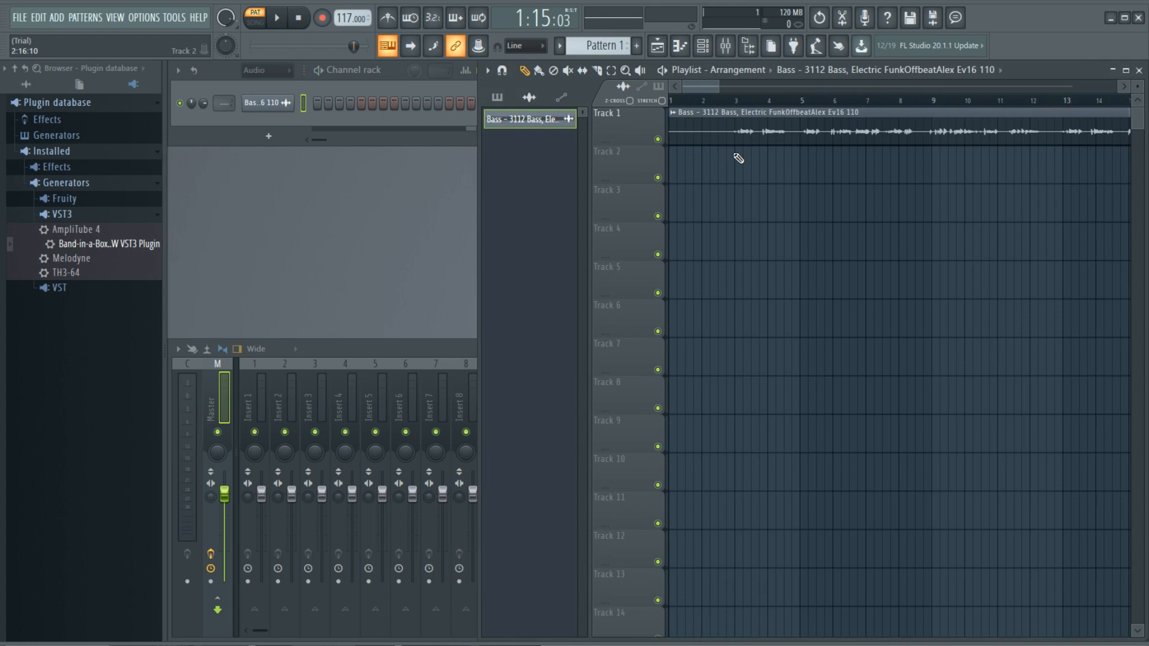
click(737, 100)
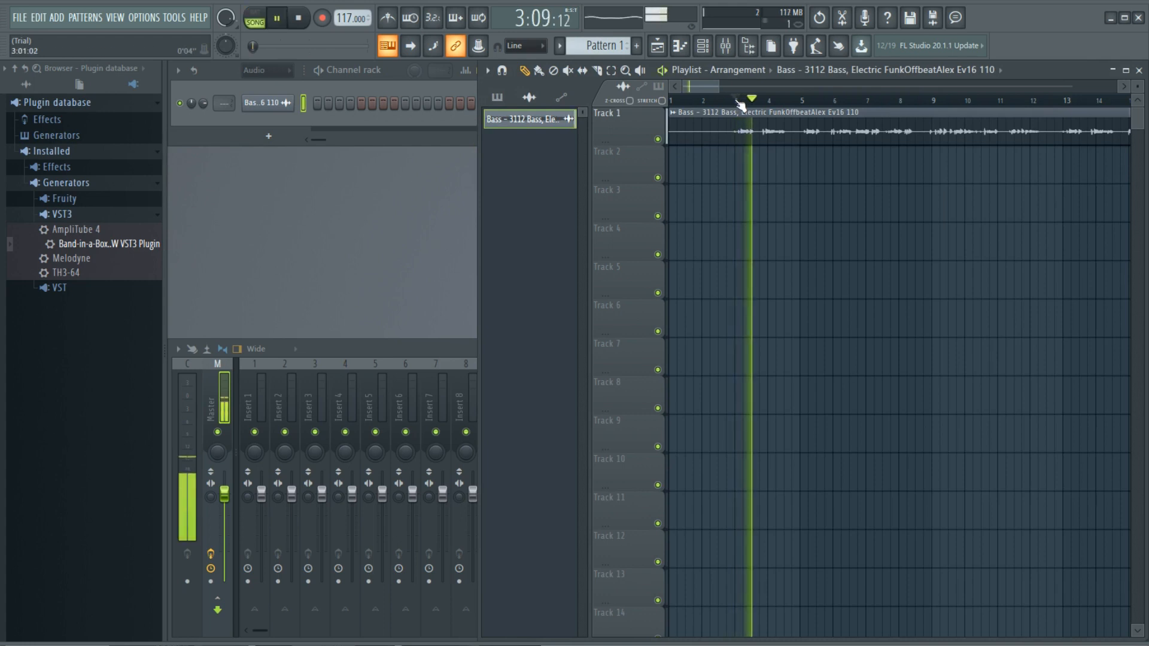
key(space)
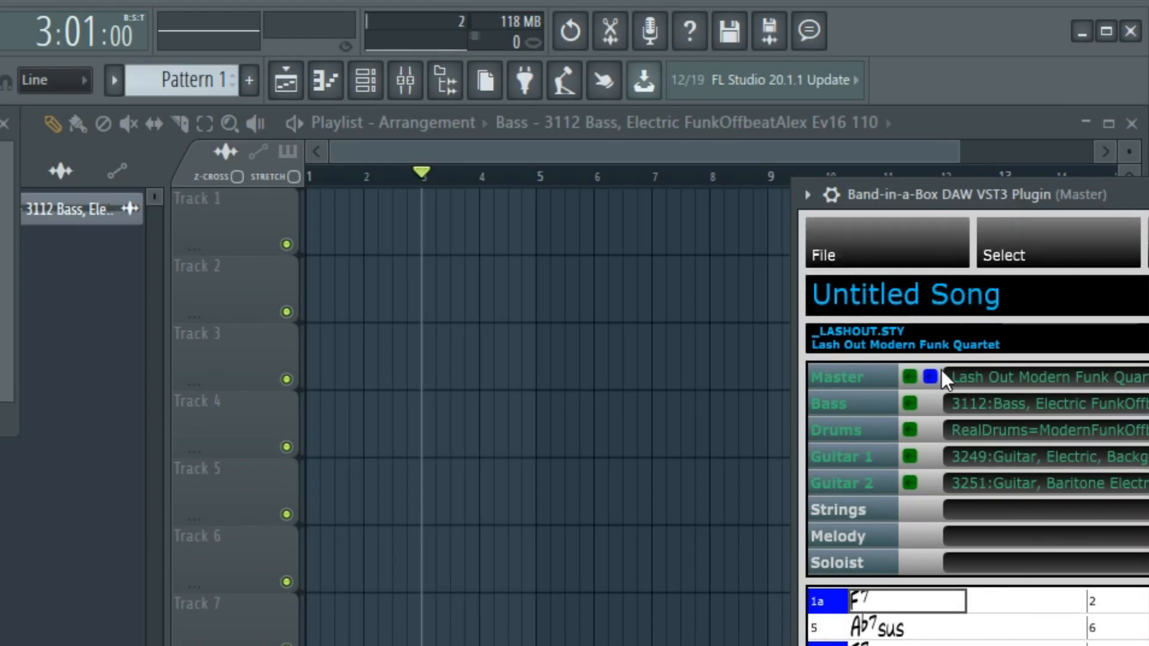
Place all the generated Bass, Drums, Guitar 1 and Guitar 2 tracks at bar 1 of playlist Tracks 1 to 4, and close the plugin window.
drag(935, 375, 310, 232)
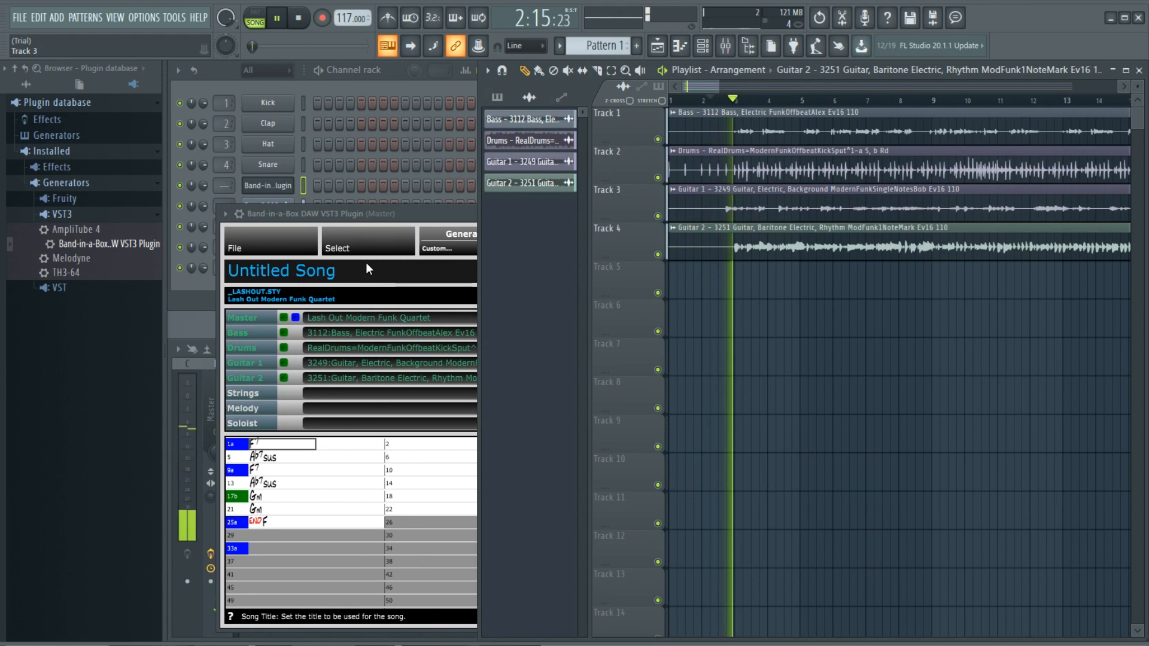
click(417, 210)
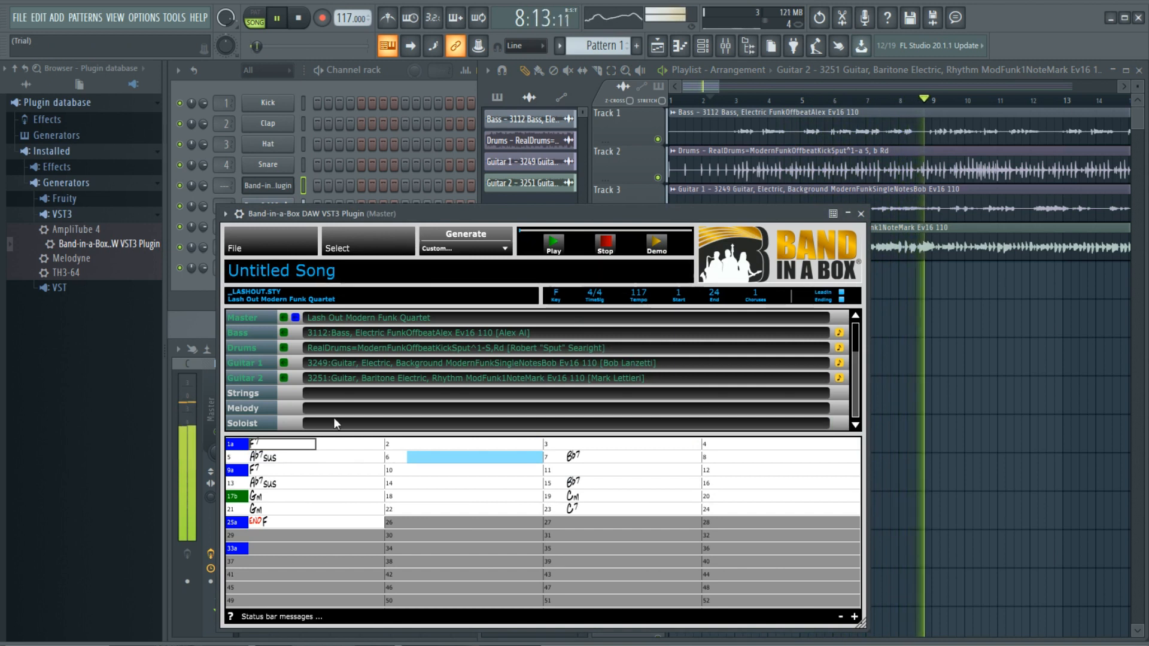
click(860, 213)
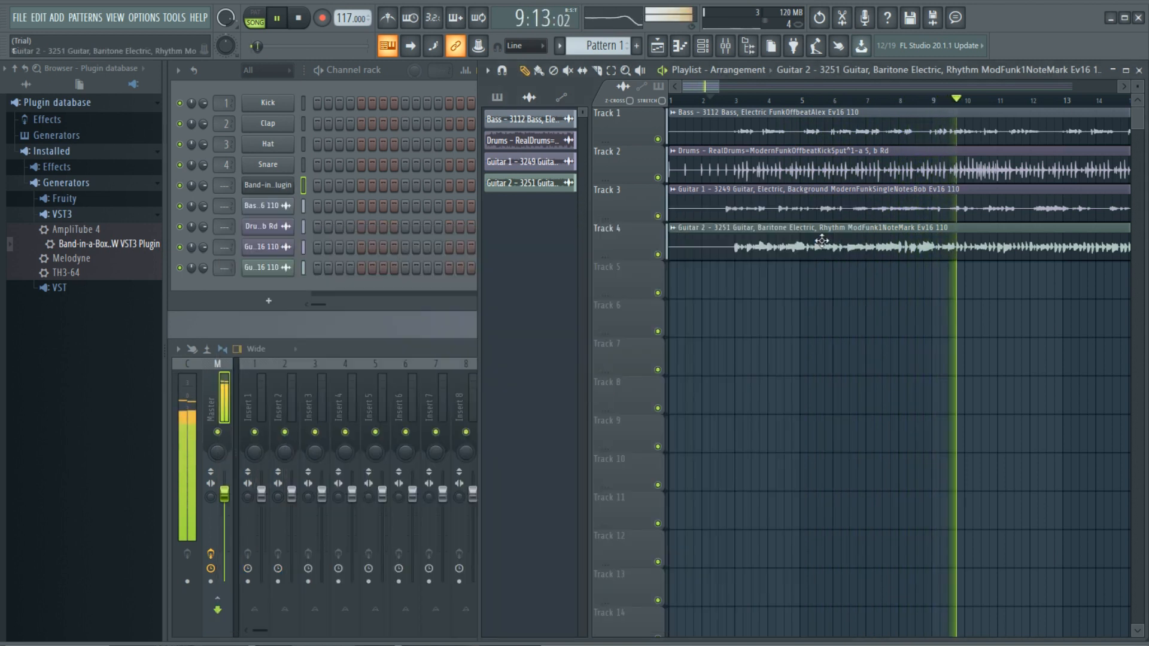
Stop playback and set playlist Track 1 as an audio track linked to mixer Insert 5.
click(465, 350)
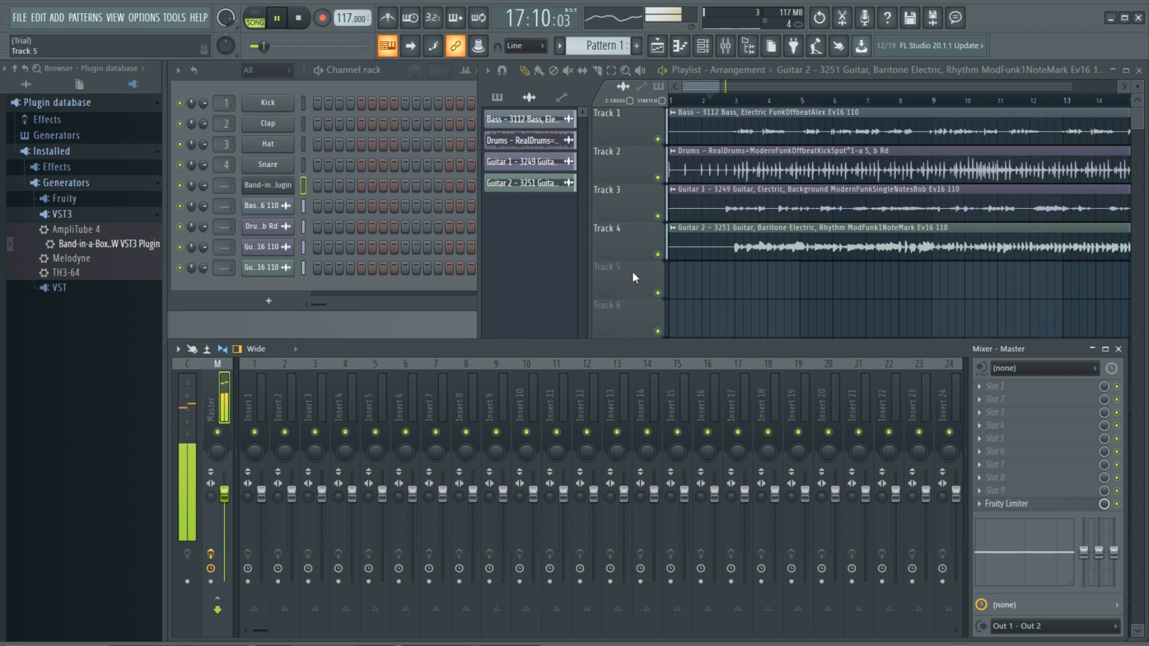
key(space)
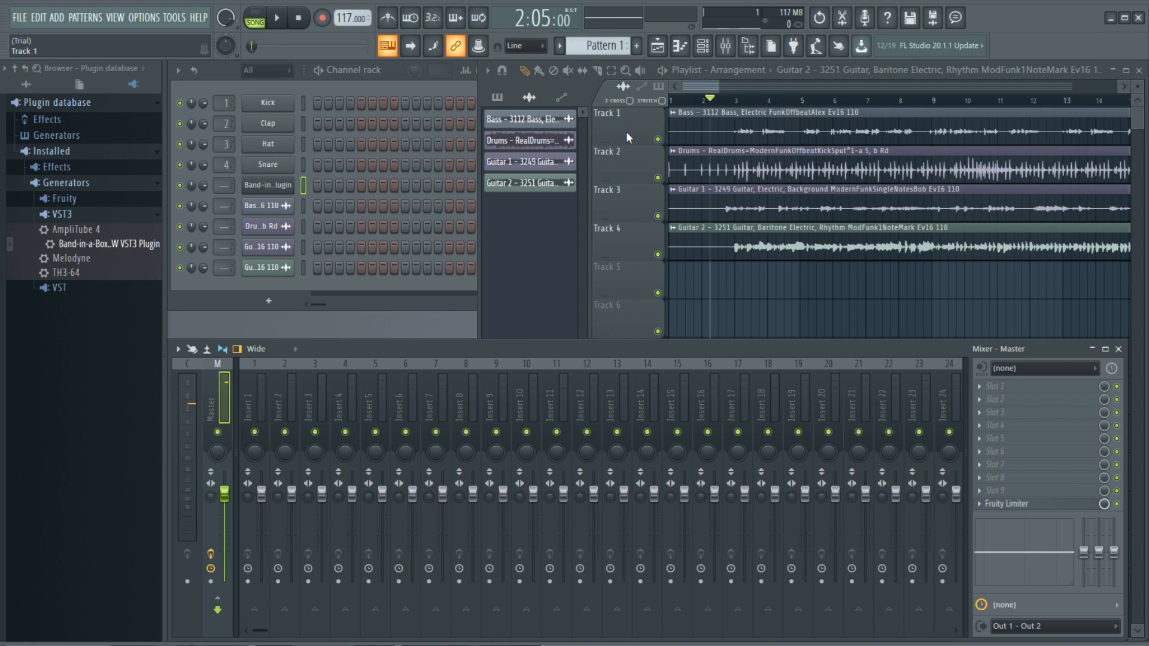
right_click(626, 131)
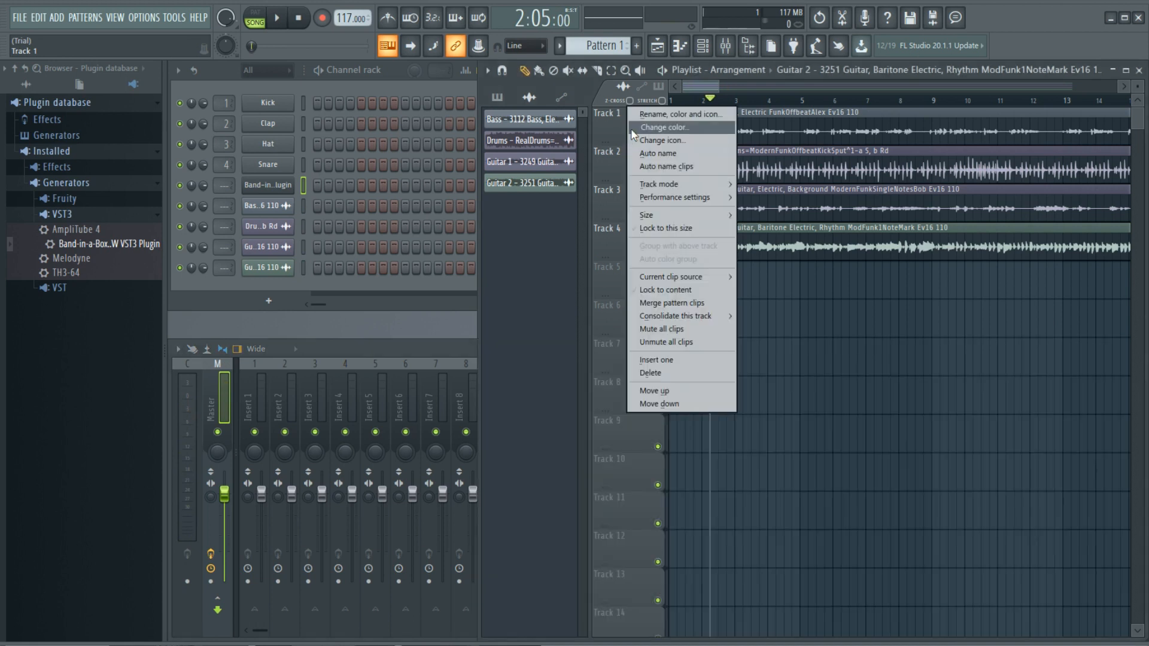
mouse_move(706, 185)
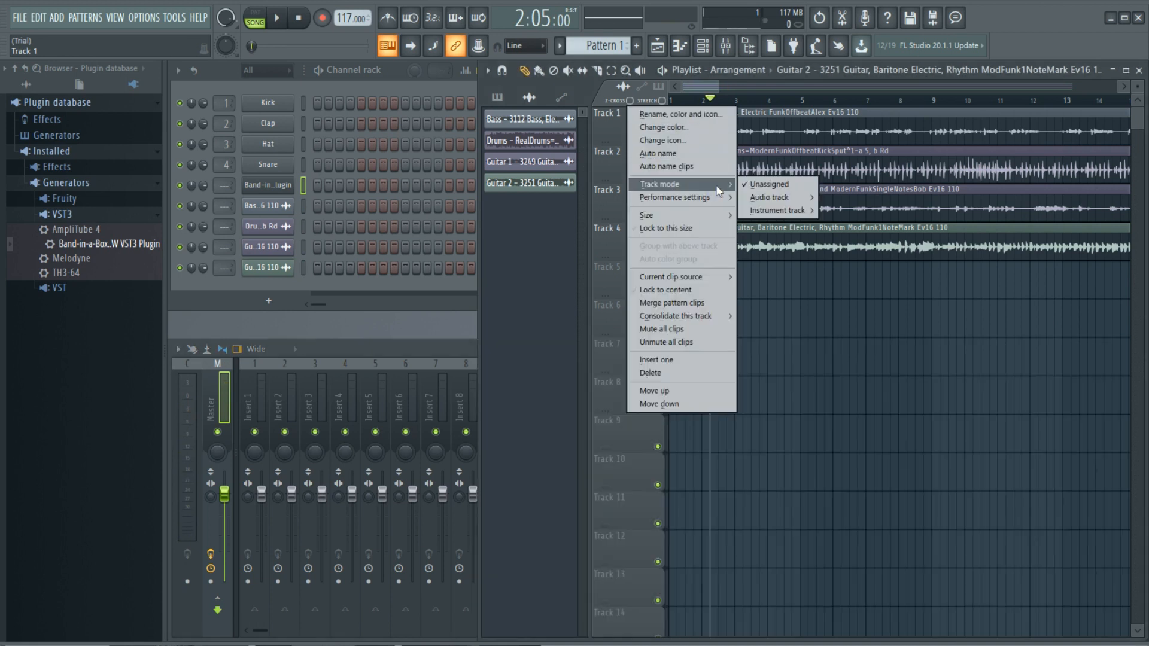
mouse_move(781, 200)
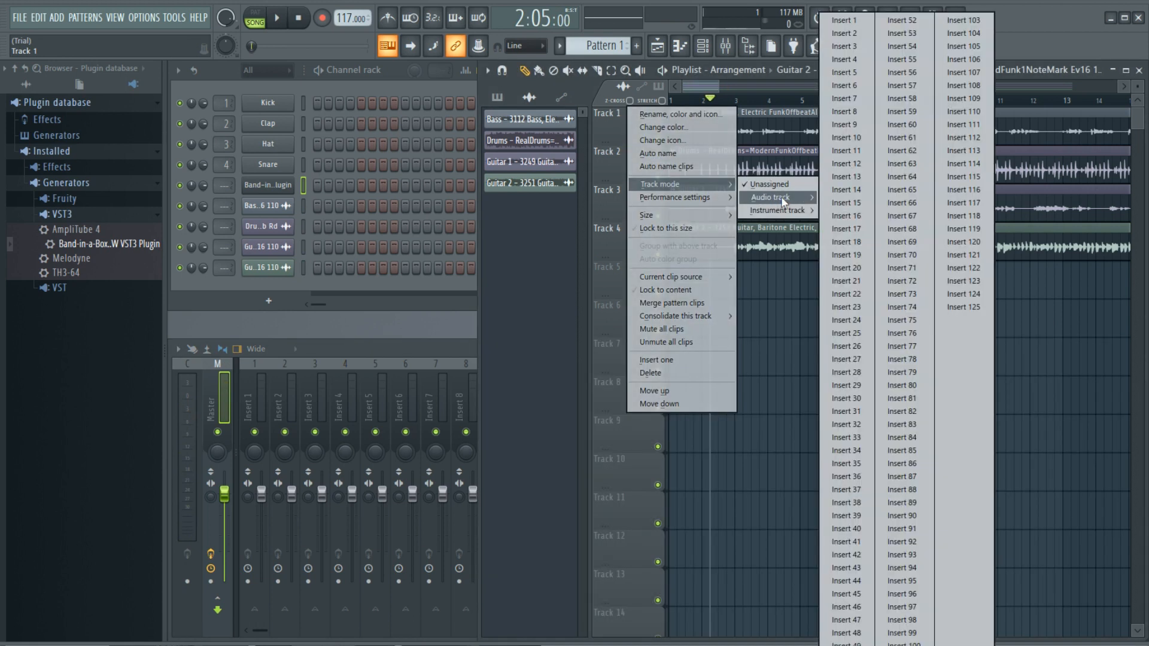
click(859, 71)
Set playlist Tracks 2, 3 and 4 as audio tracks linked to mixer Insert 6, Insert 7 and Insert 8.
right_click(634, 147)
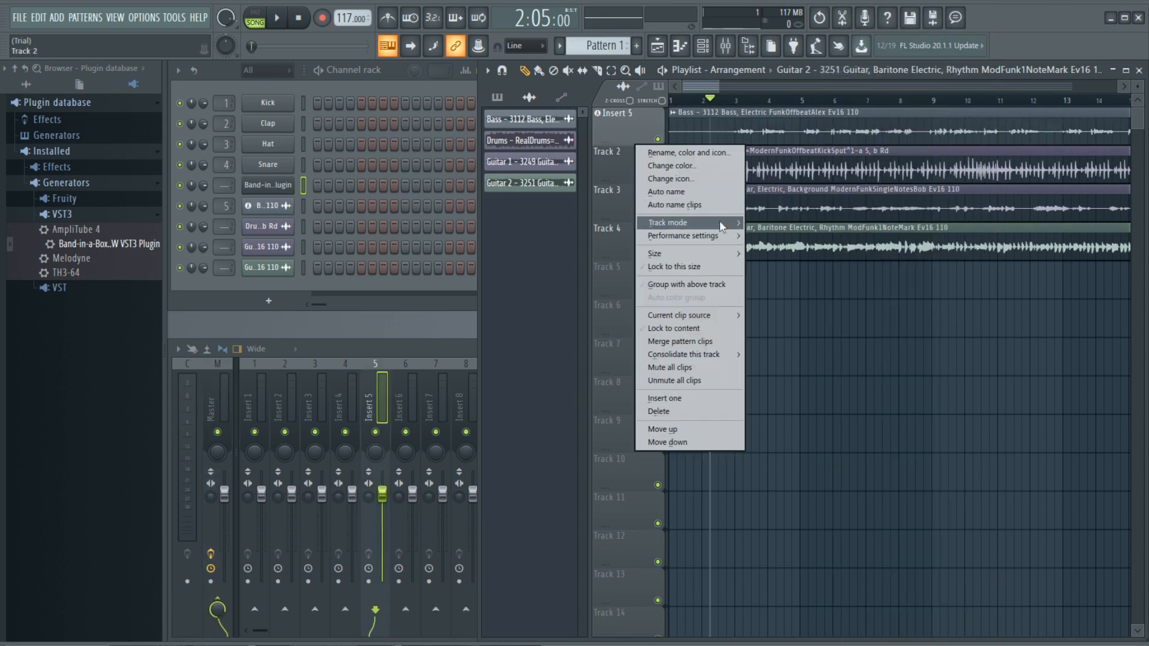
mouse_move(719, 222)
mouse_move(801, 235)
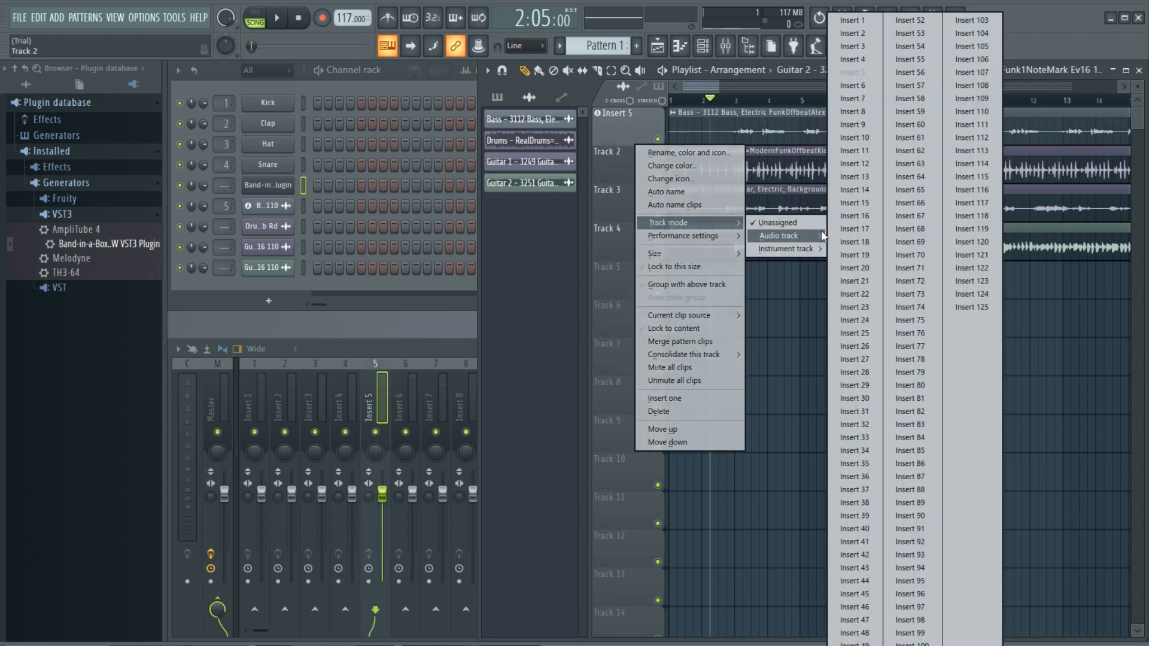
click(843, 85)
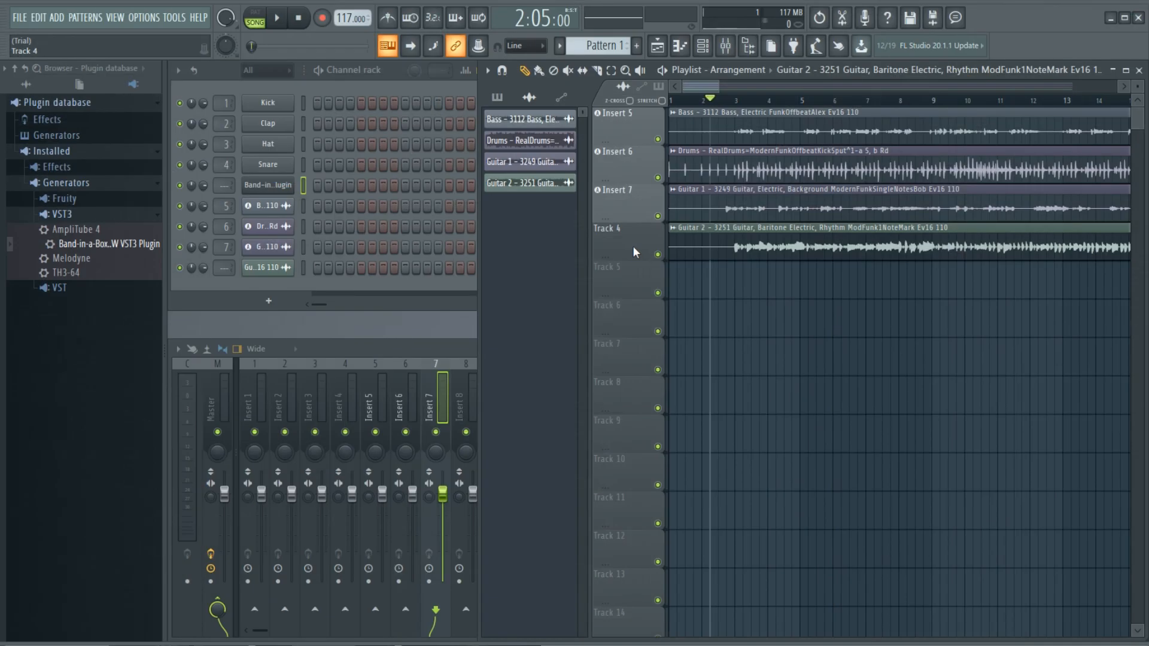
right_click(634, 249)
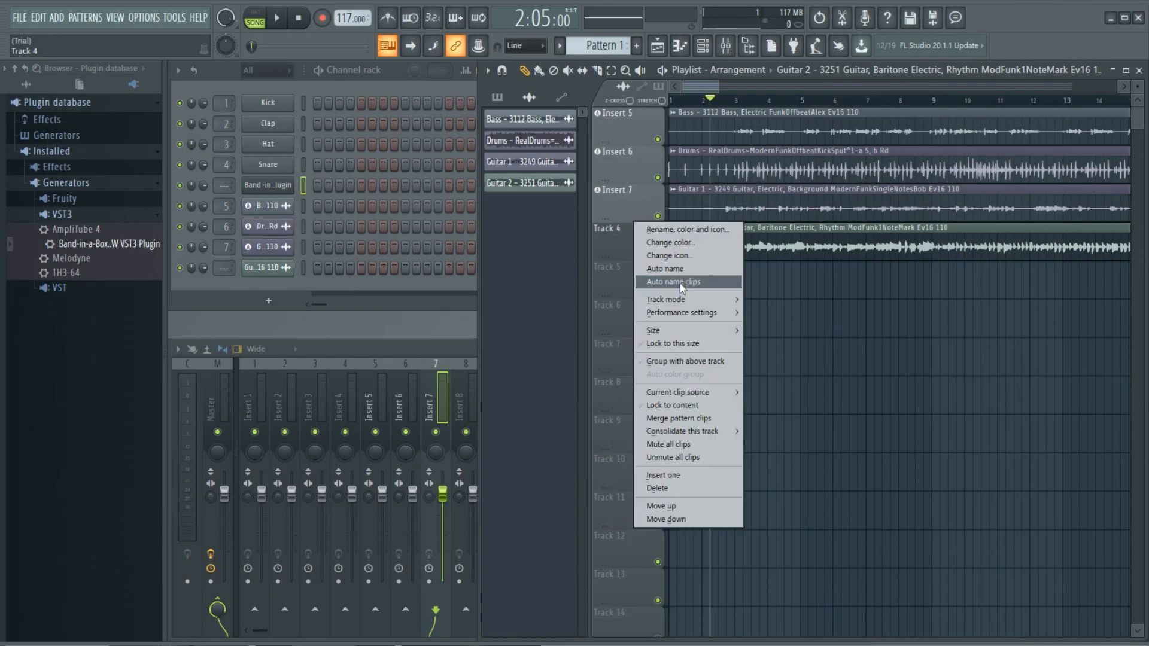
mouse_move(712, 301)
mouse_move(792, 310)
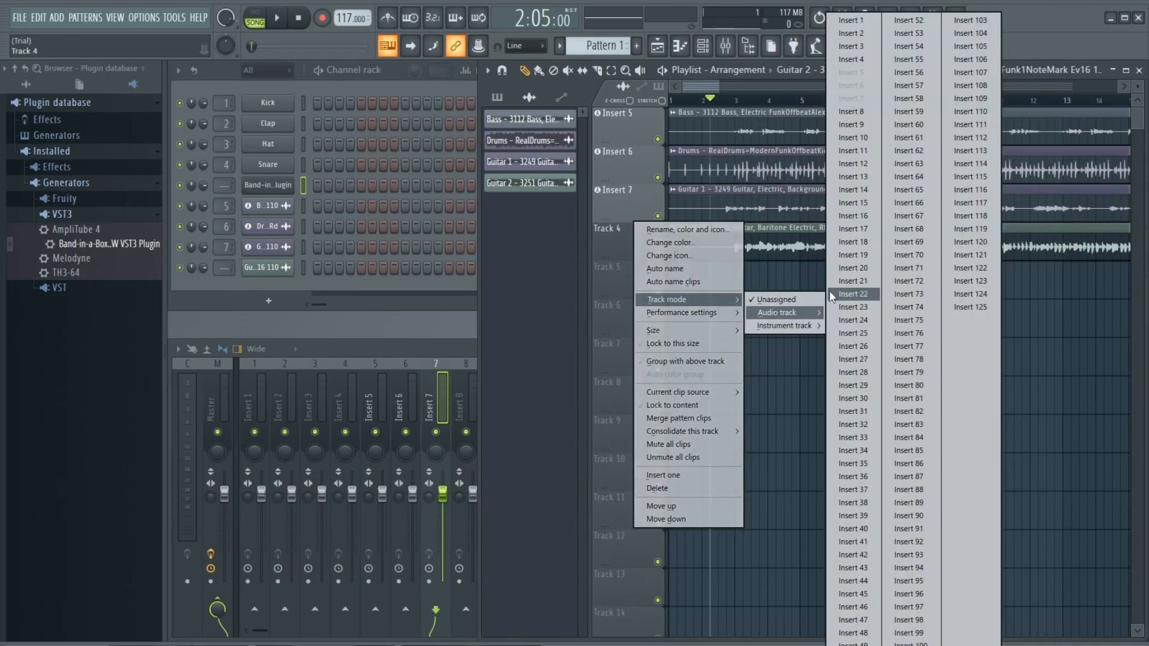
click(856, 111)
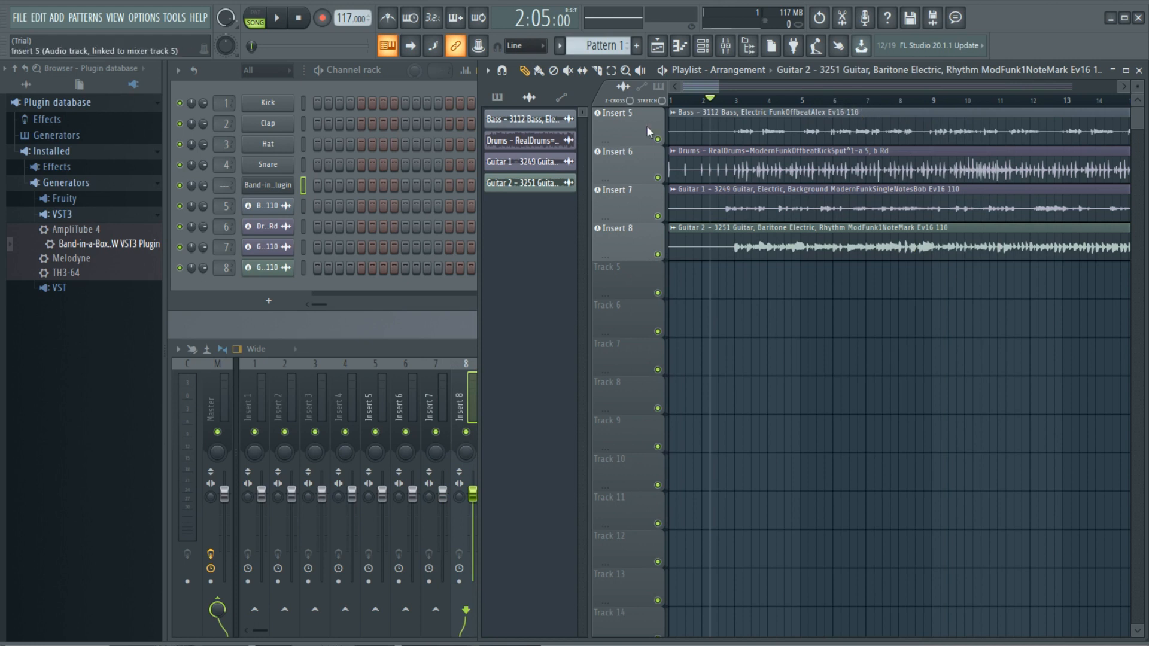
Auto-name the four playlist audio tracks after their Bass, Drums, Guitar 1 and Guitar 2 clips.
right_click(629, 138)
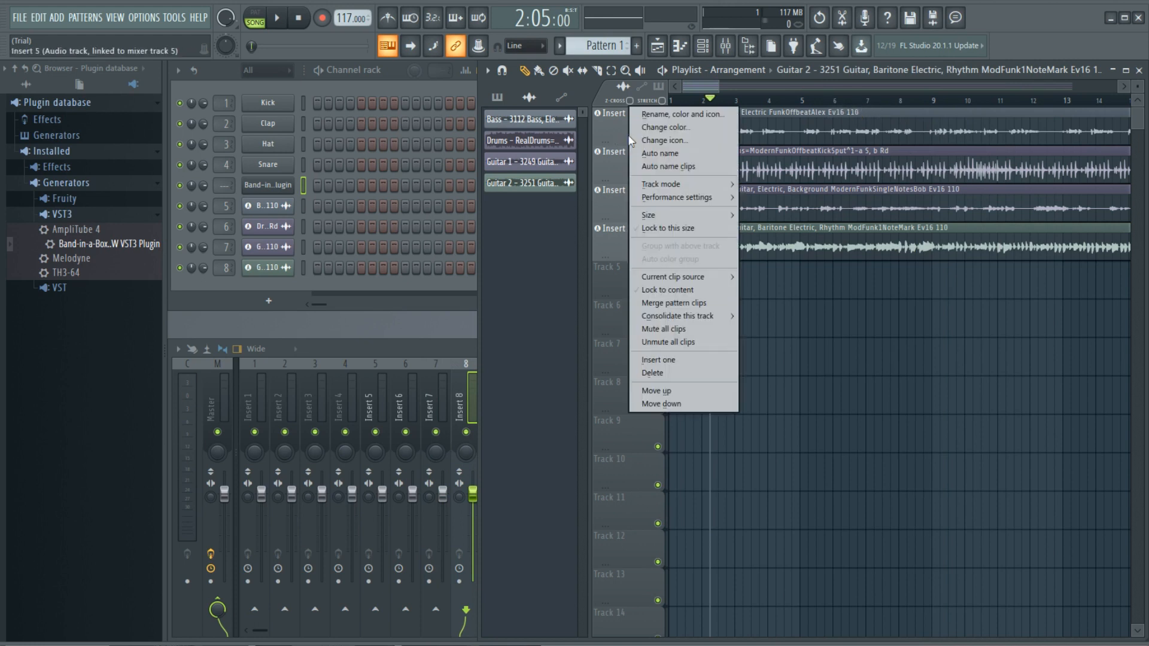
click(671, 154)
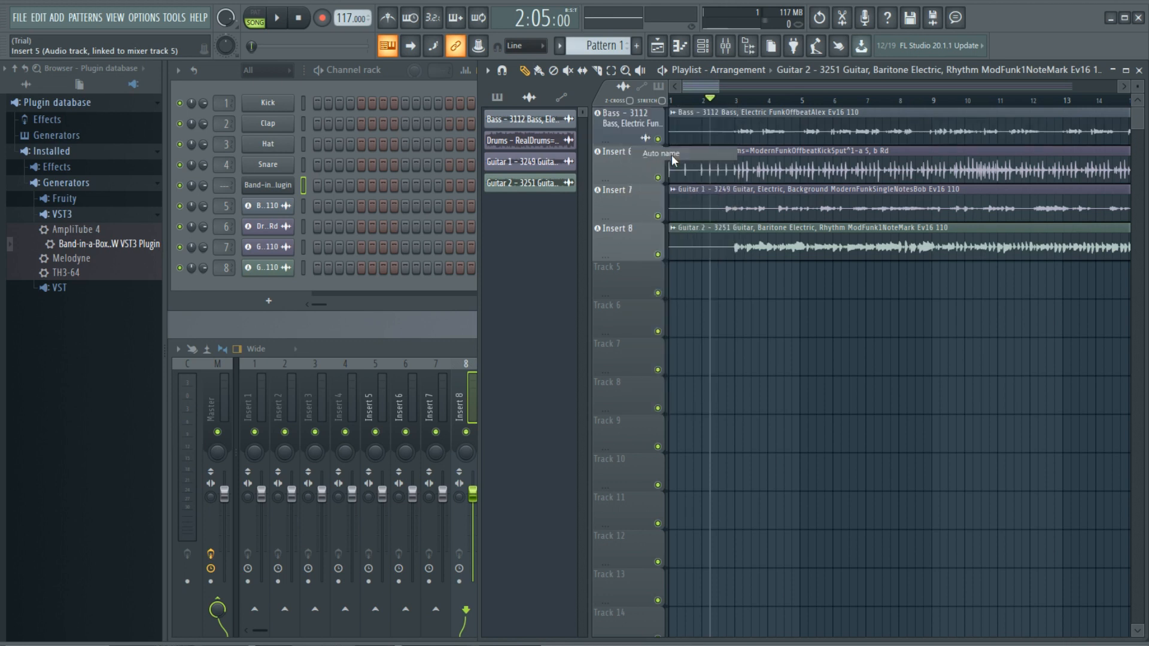
right_click(631, 149)
click(659, 192)
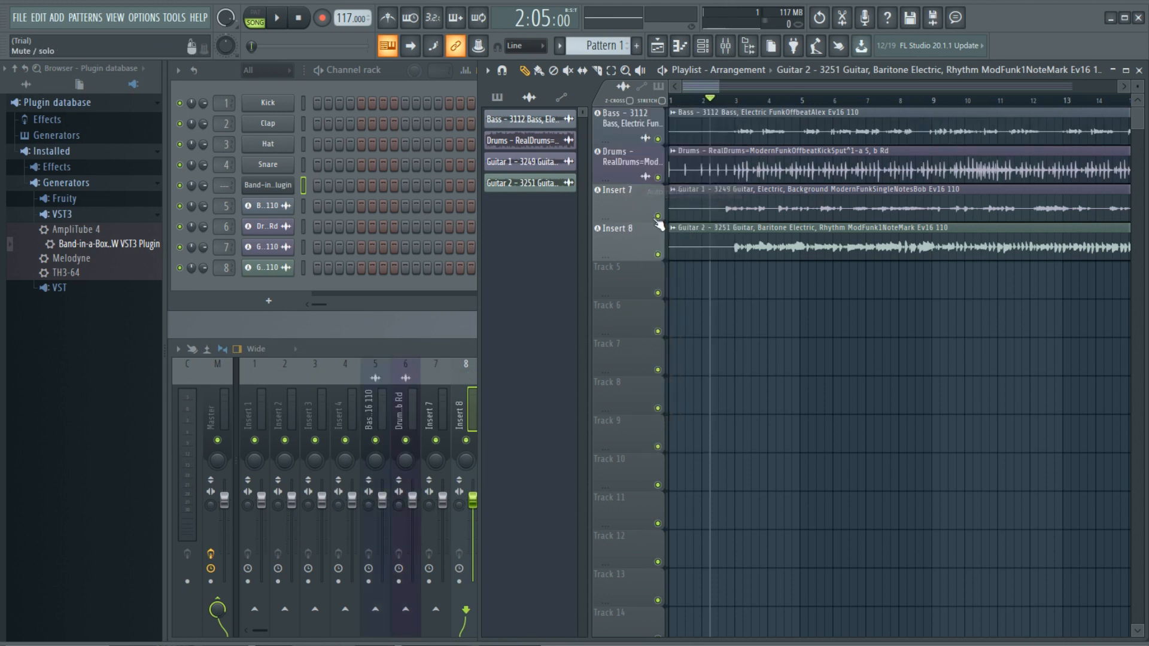
right_click(628, 214)
click(654, 232)
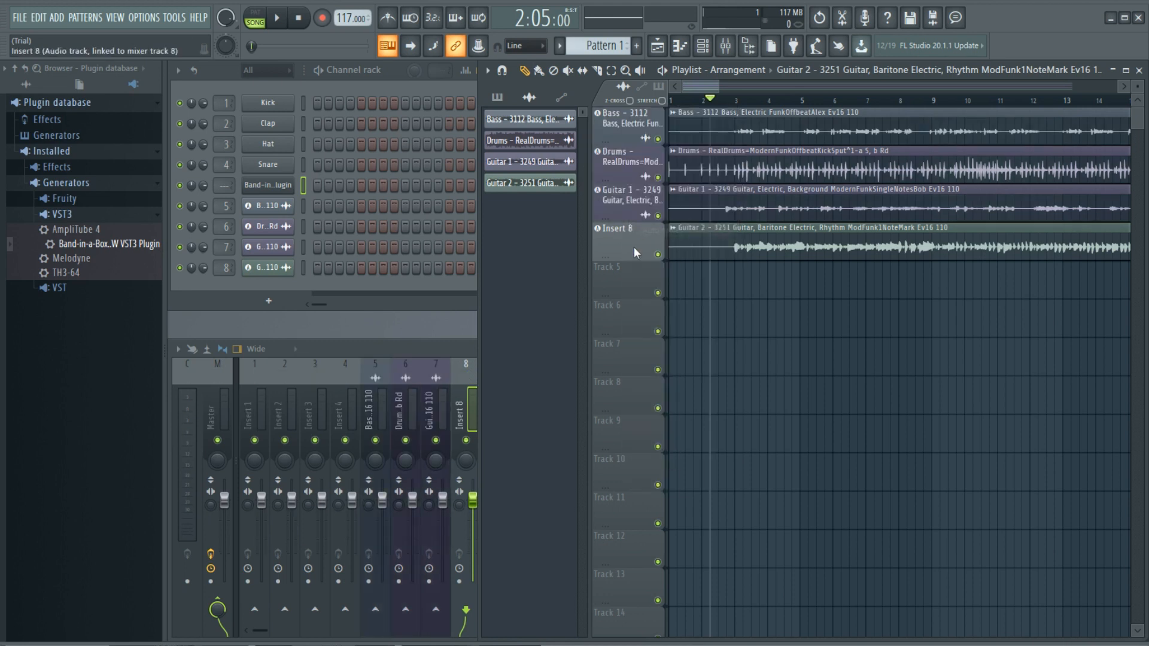
right_click(633, 247)
click(666, 269)
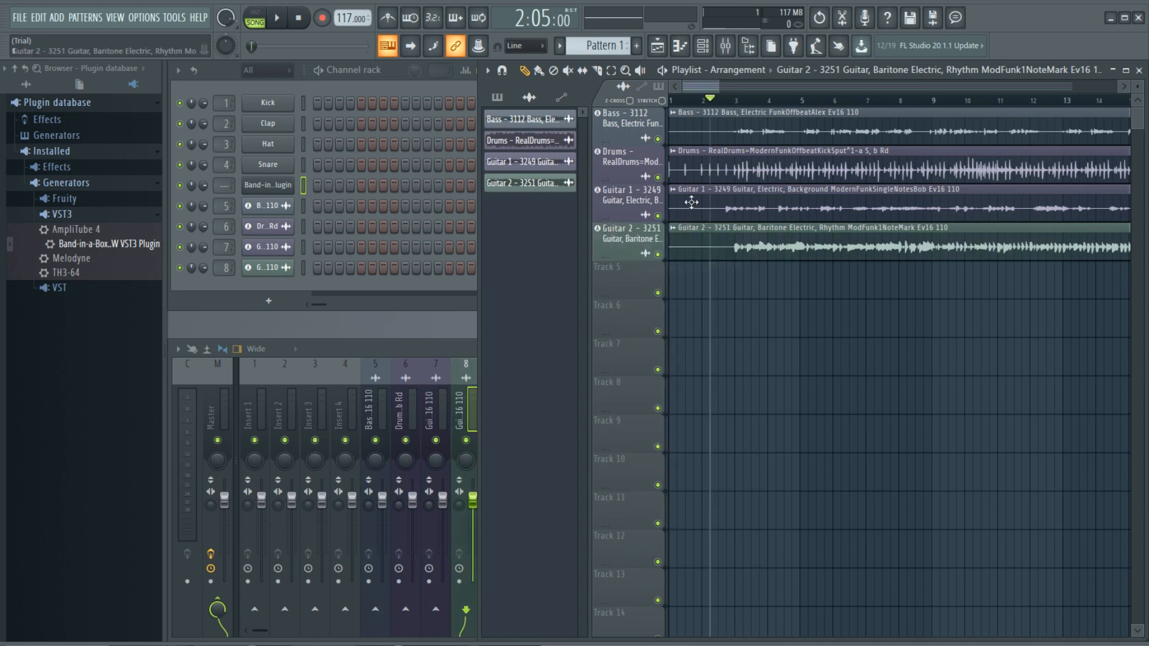
Play the song and balance the mixer volumes, lowering Guitar 2 to about -3.8 dB and raising the Bass slightly.
key(space)
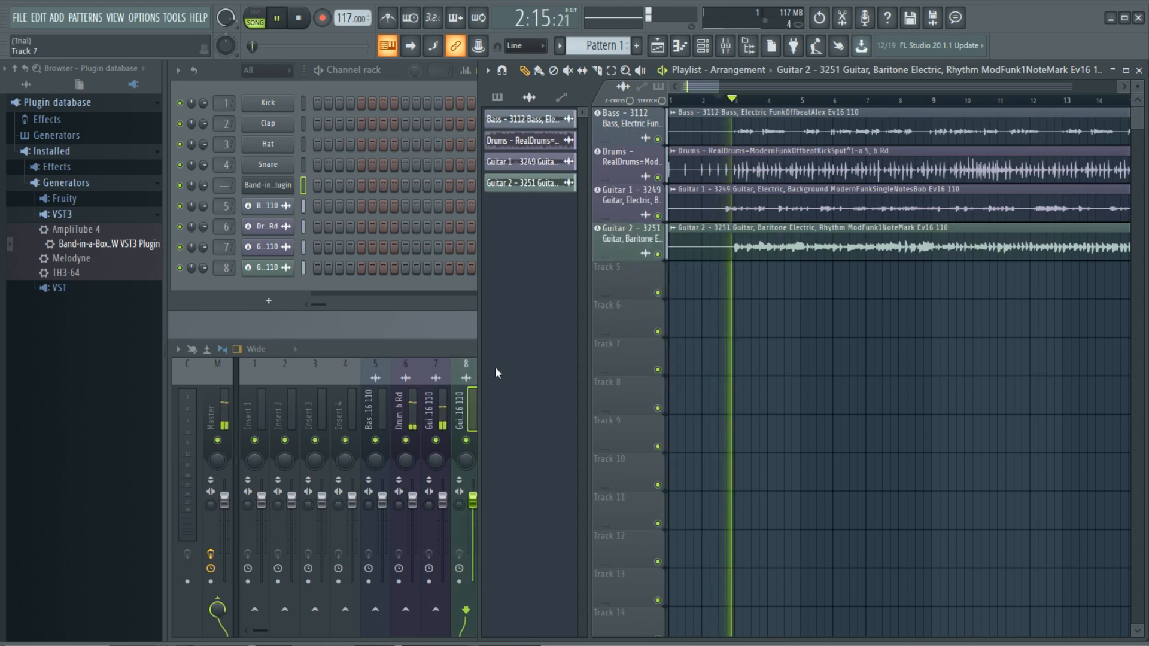
click(418, 347)
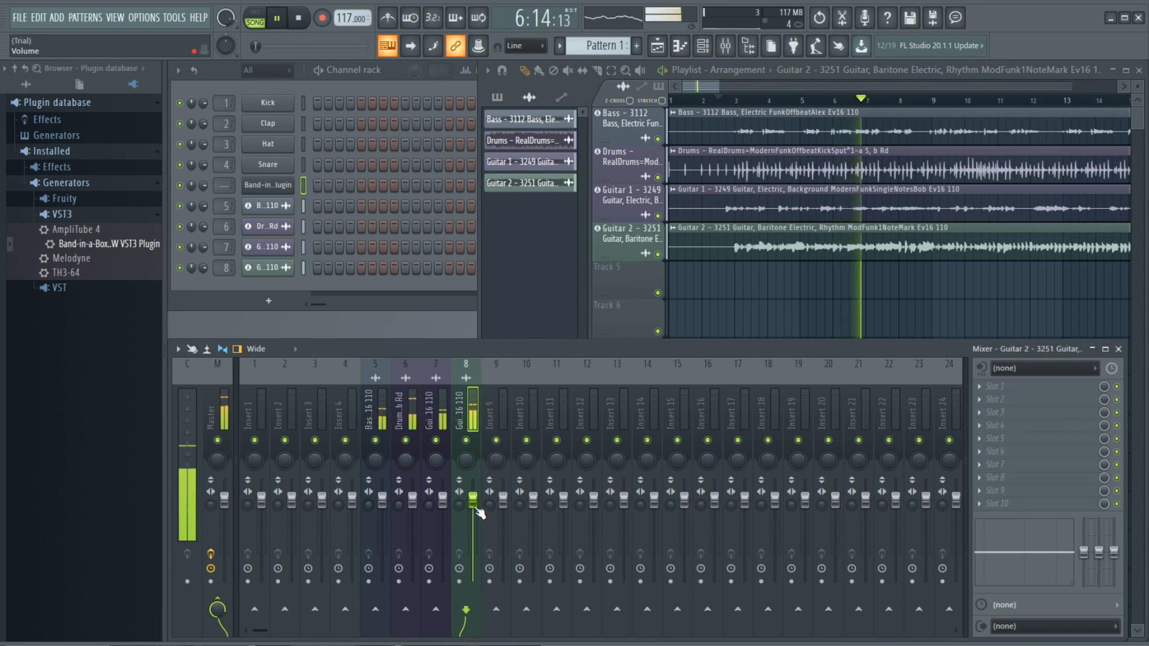
drag(473, 500, 473, 508)
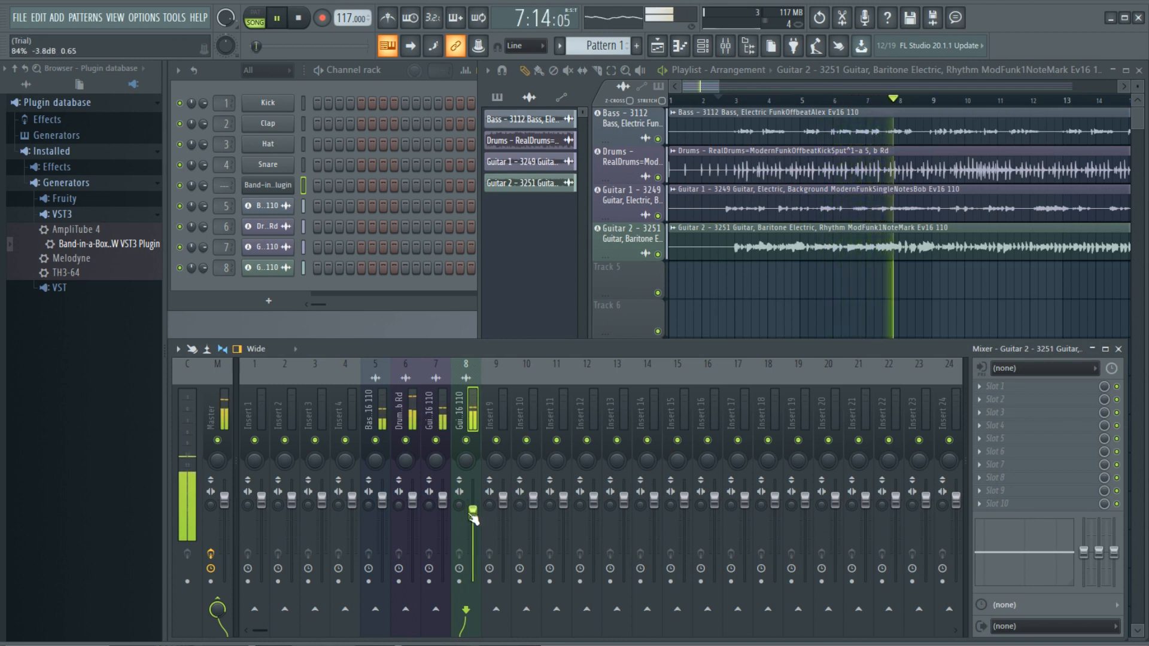
click(384, 500)
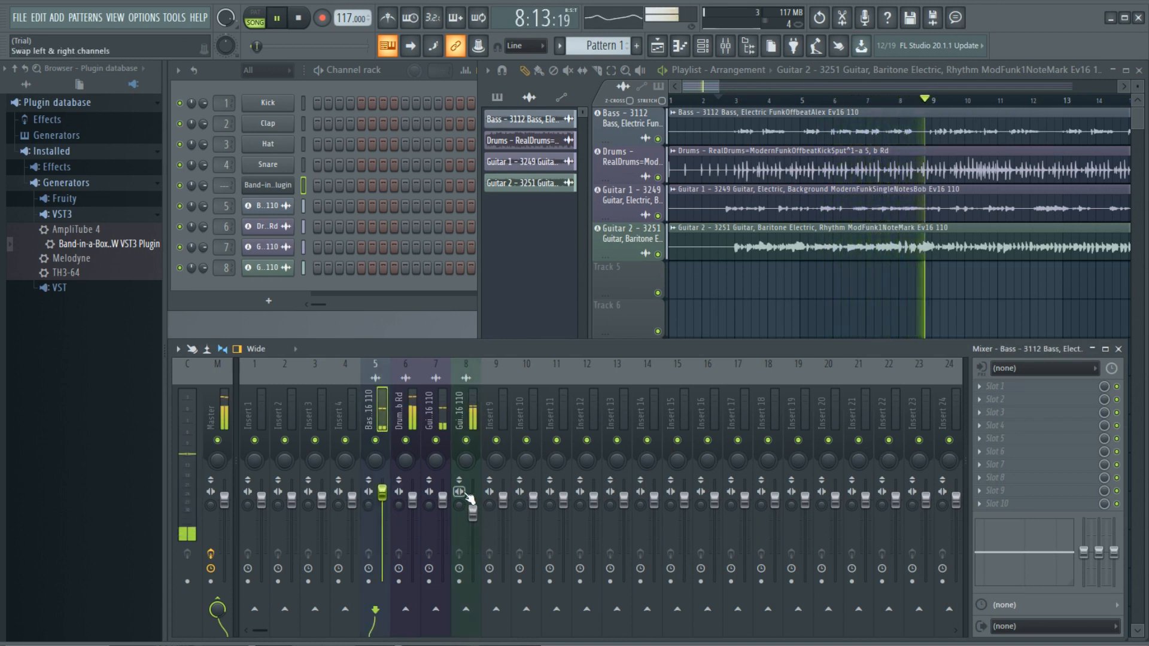
Adjust the stereo separation of the Guitar 2 and Guitar 1 mixer tracks.
click(457, 506)
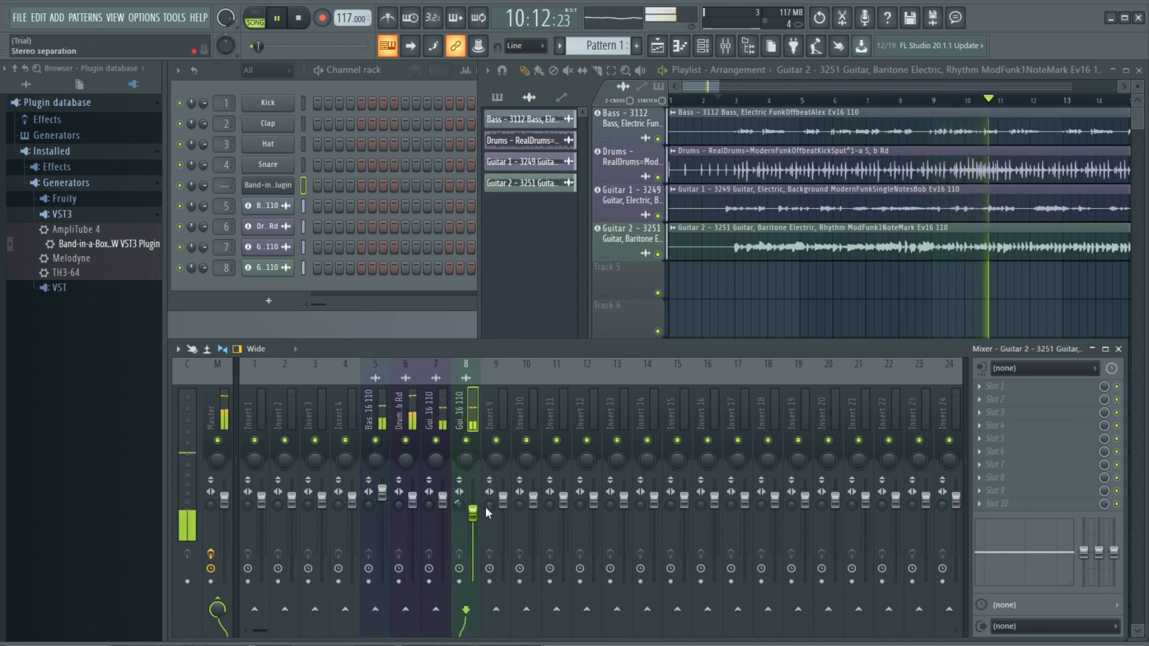
click(441, 511)
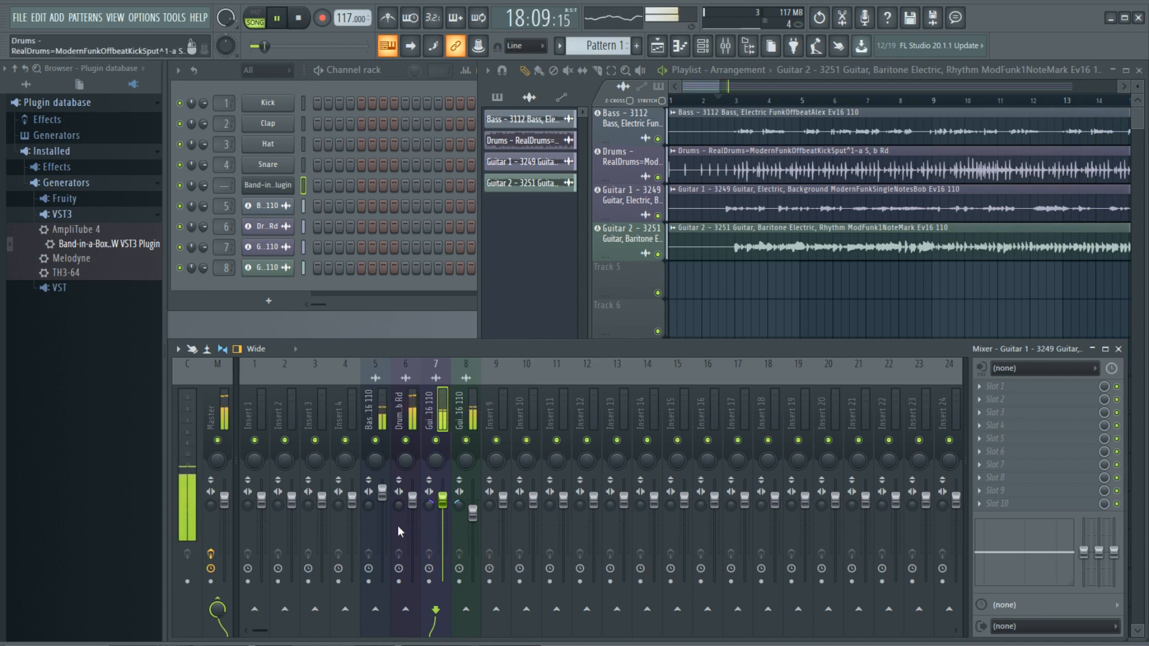
Solo the Bass, Guitar 1, Guitar 2 and Drums mixer tracks in turn to hear each one alone.
click(383, 410)
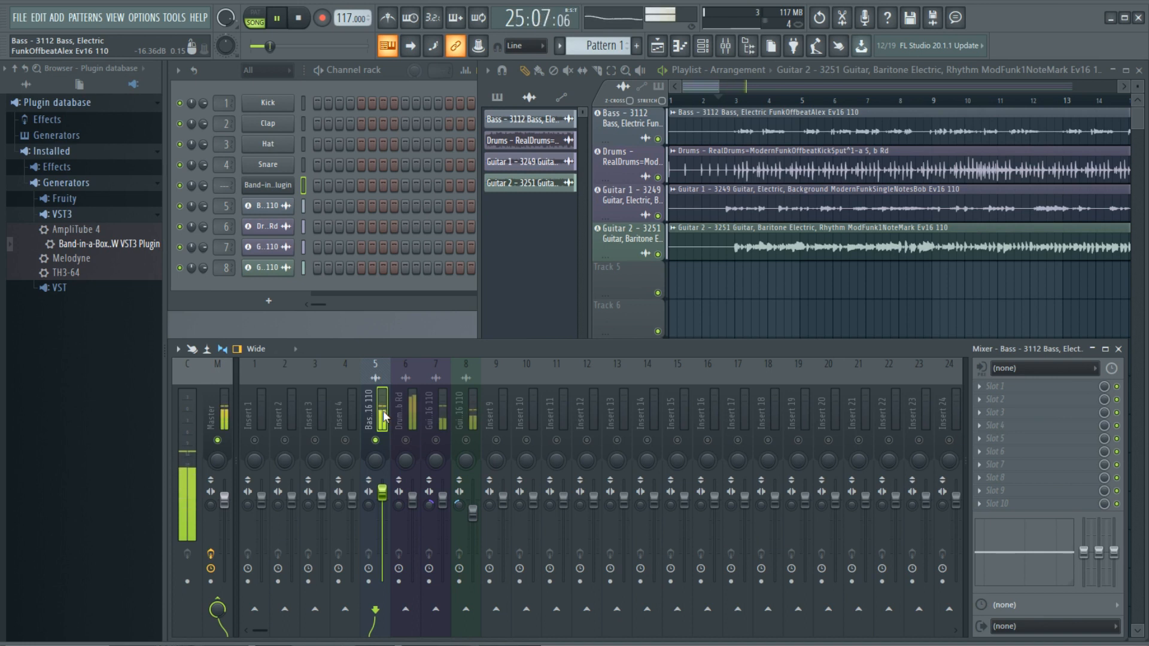
click(441, 421)
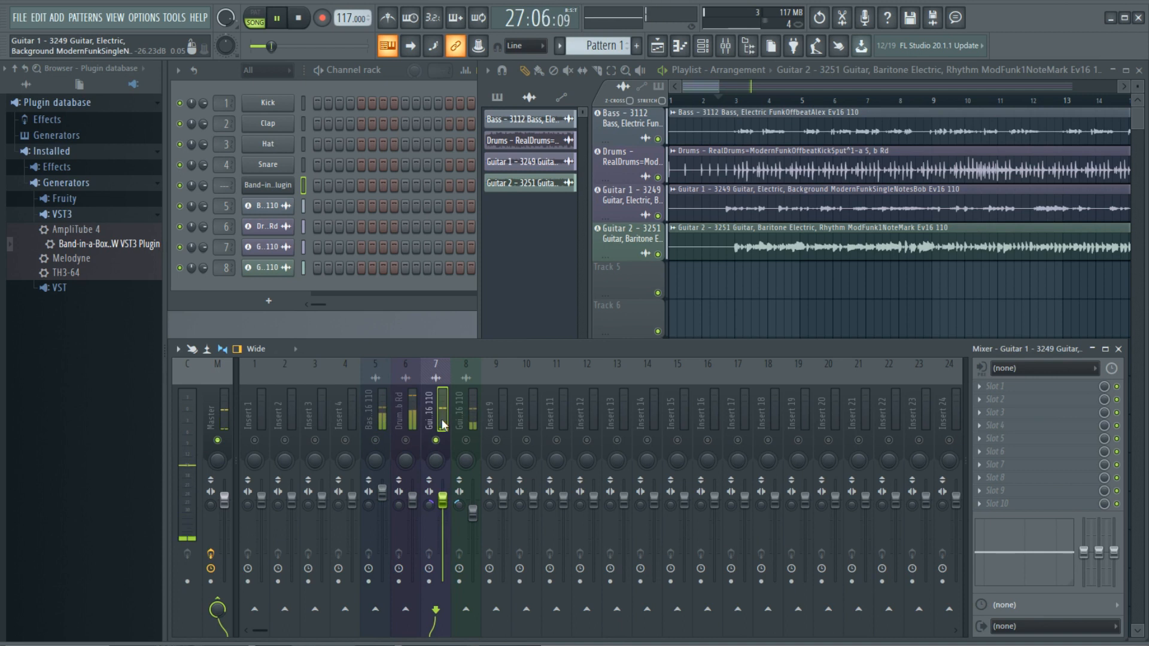
click(472, 419)
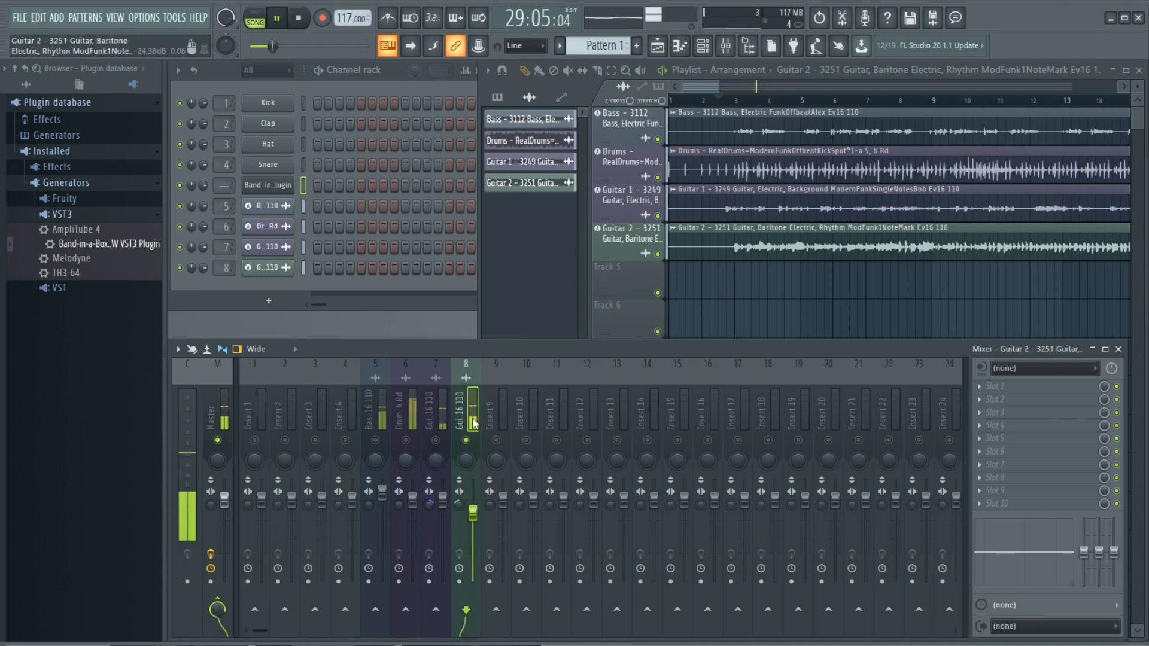
click(412, 418)
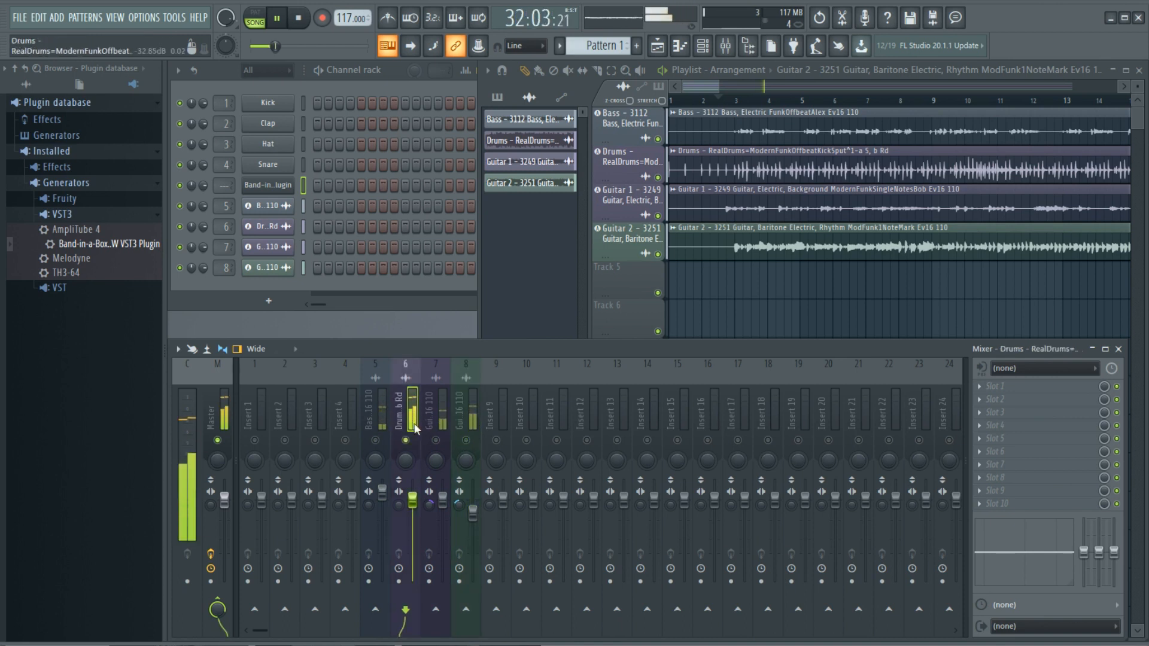
key(s)
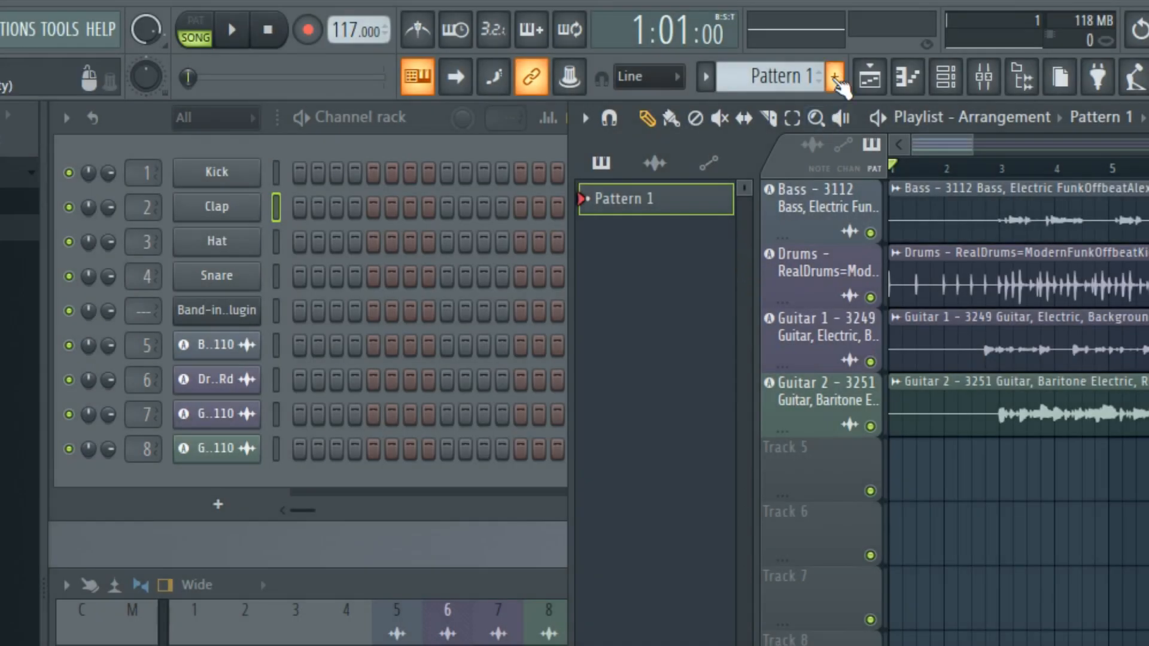
Rename Pattern 1 as "kick and clap".
click(830, 75)
text(kick and clap)
key(Return)
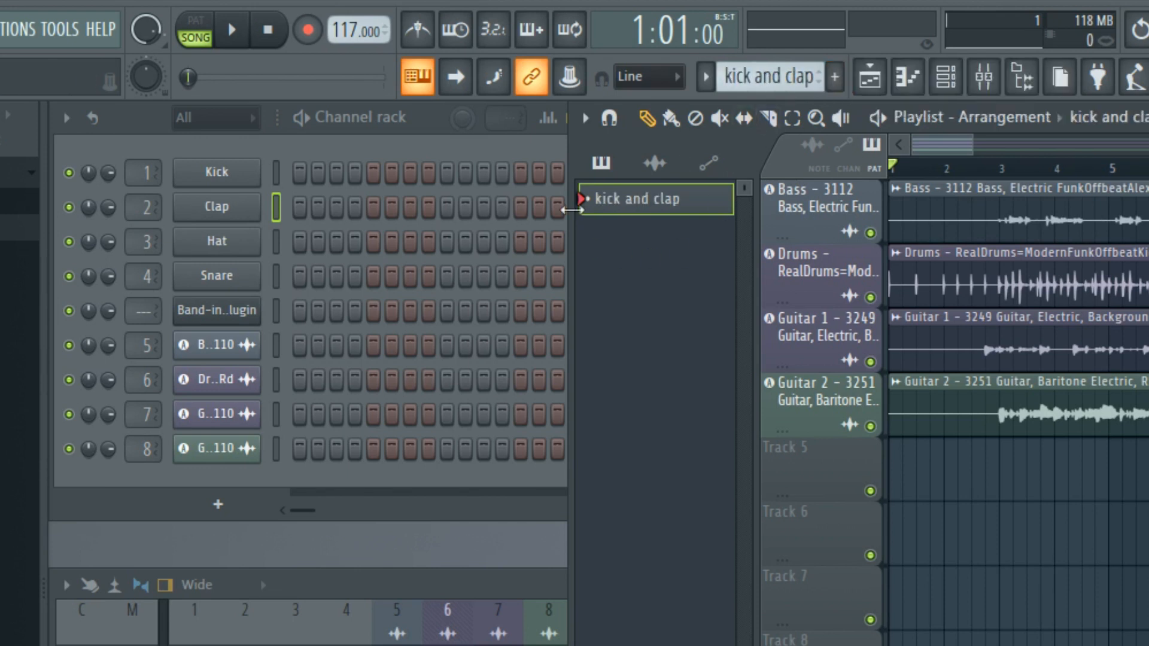
Program the Kick on step 1 and the Clap on steps 5 and 13 of the "kick and clap" pattern.
click(386, 123)
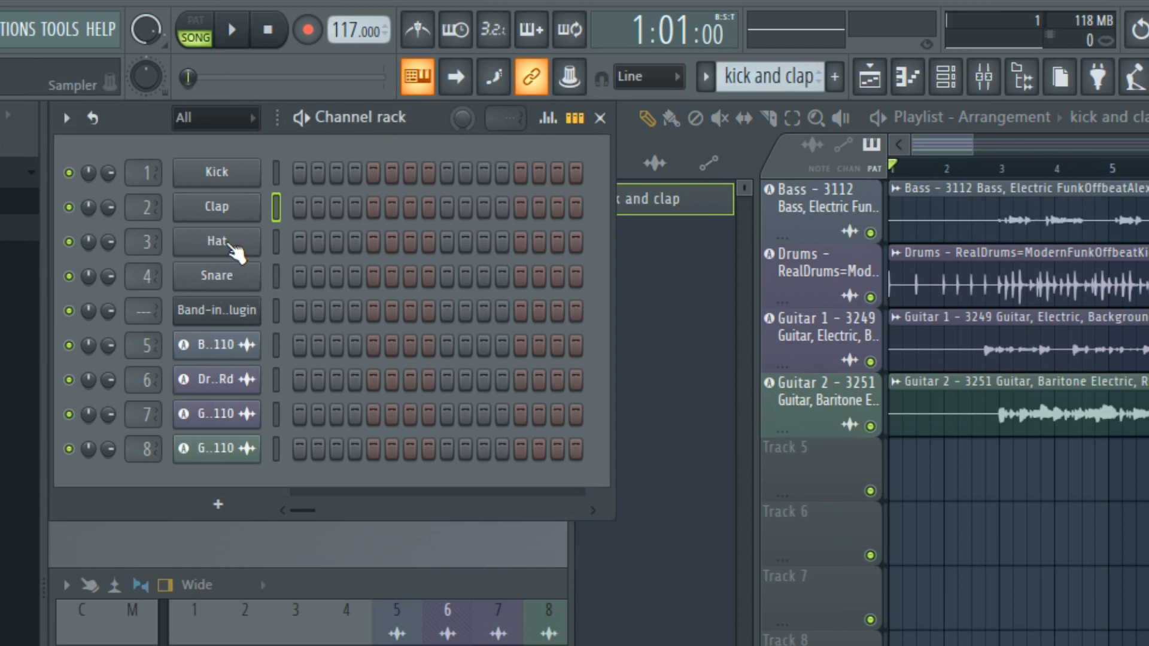
click(299, 173)
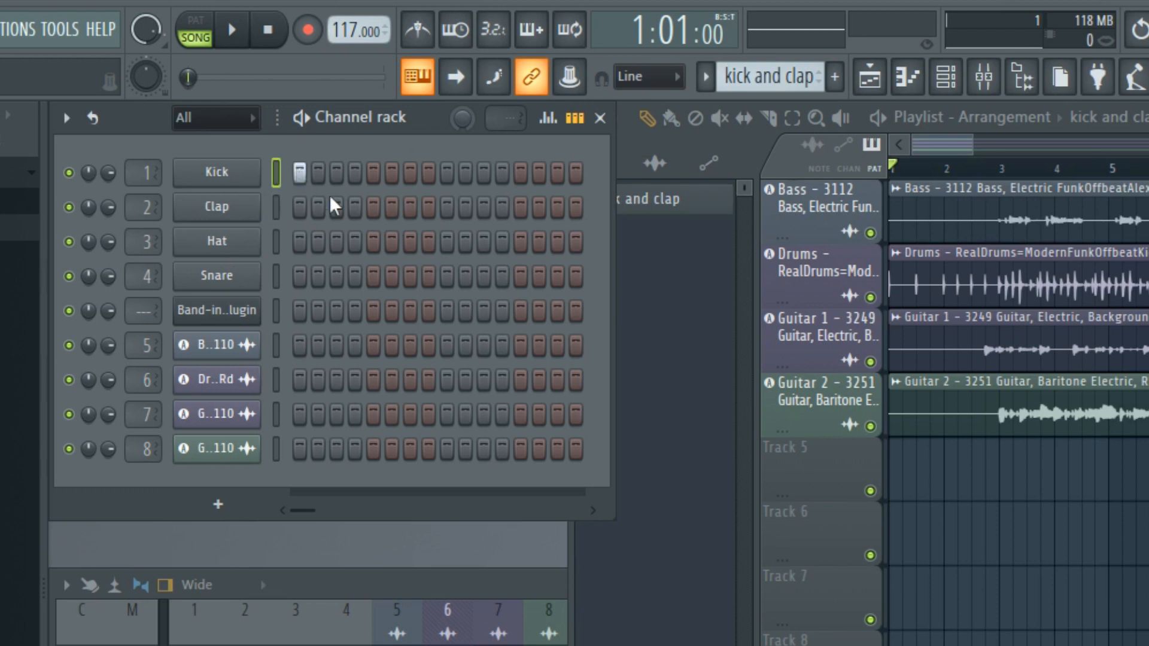
click(373, 208)
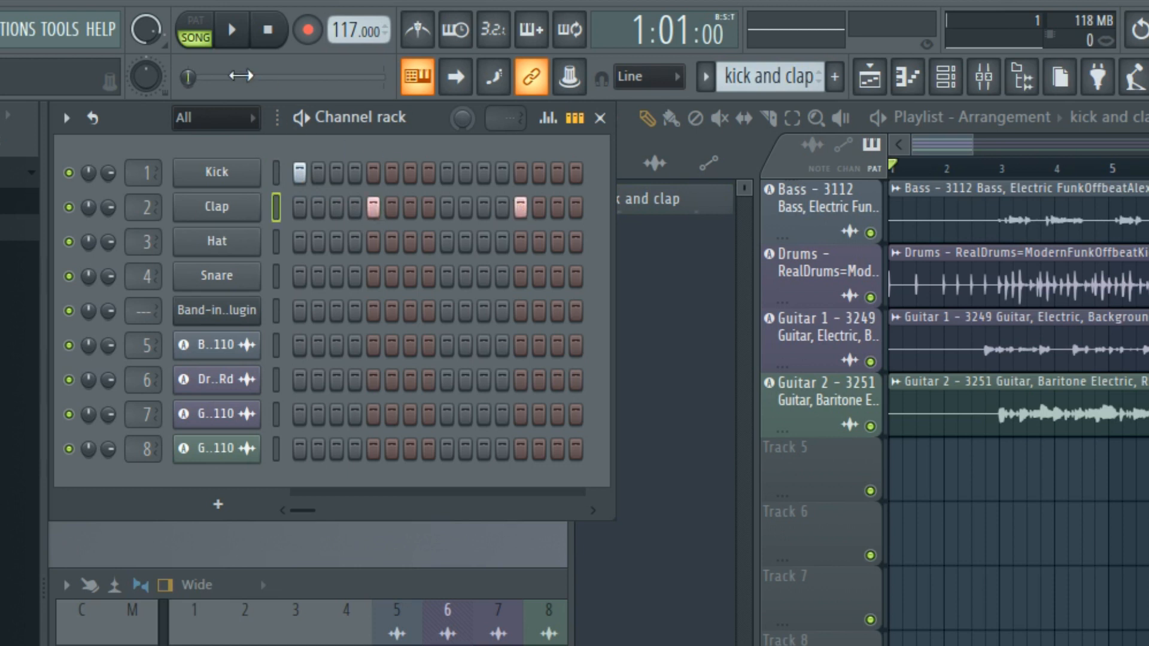
Switch to pattern playback mode and audition the kick and clap pattern.
click(200, 23)
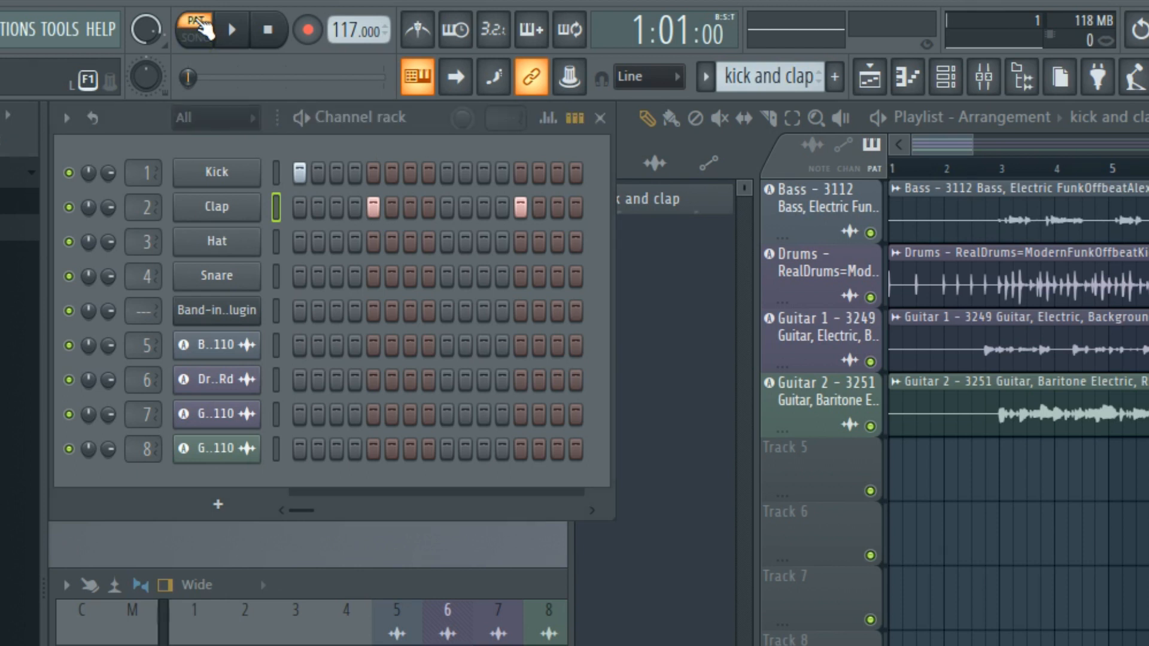
key(space)
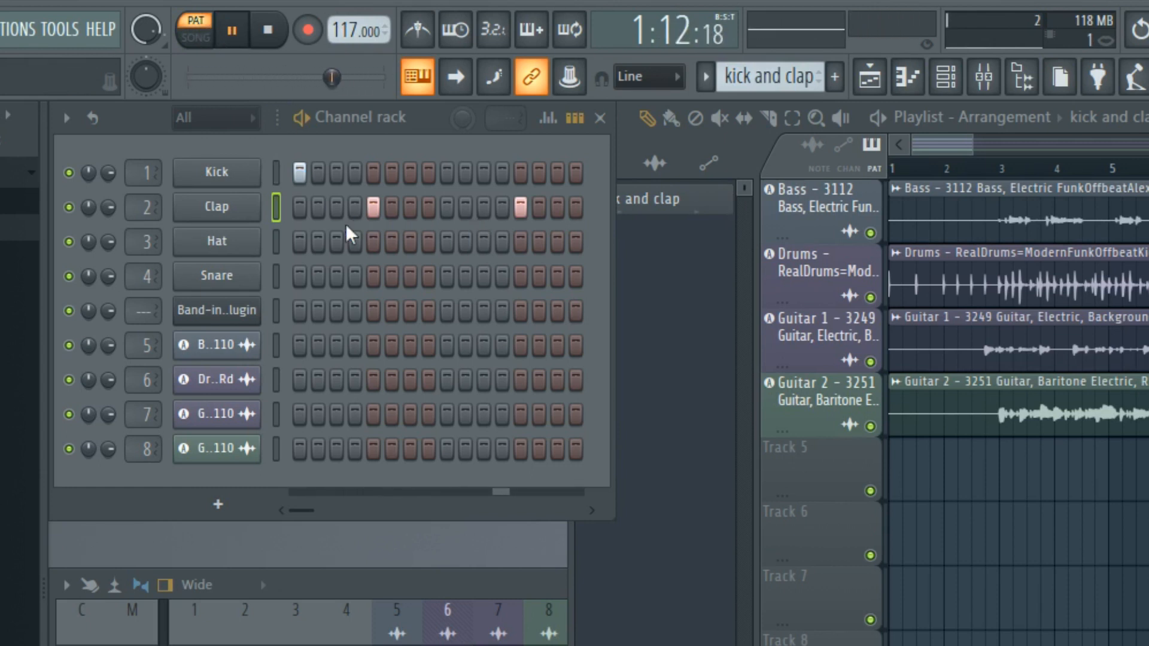
key(space)
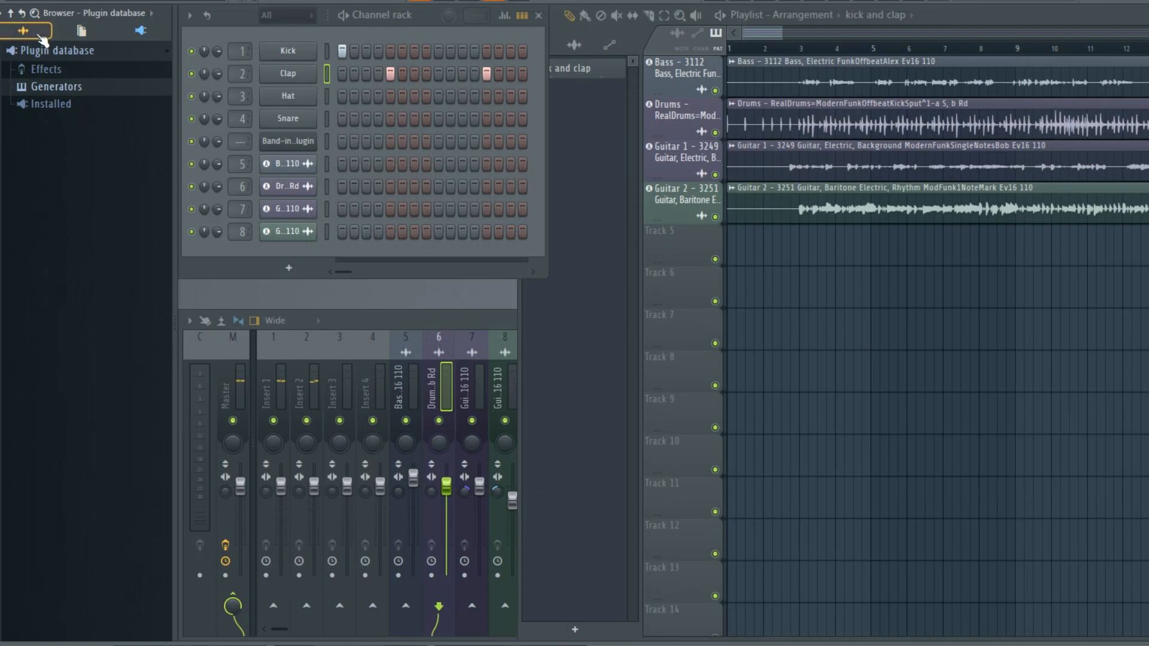
Open the Kicks folder in the Drums packs and audition several FPC and Grv kick samples.
click(31, 36)
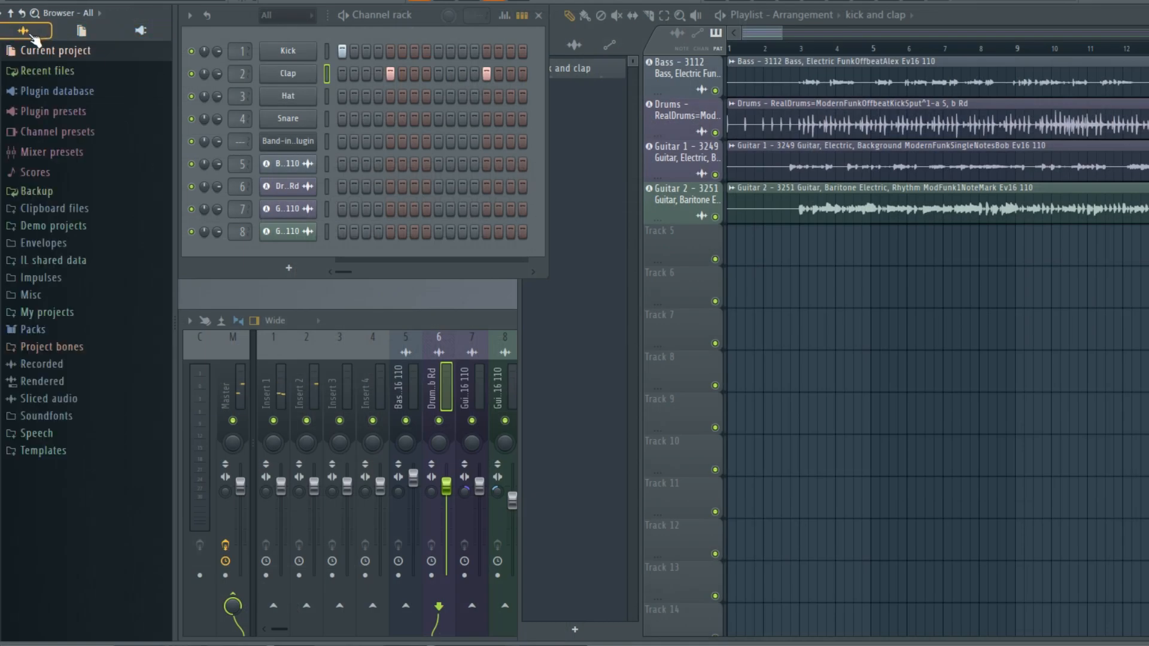
click(33, 329)
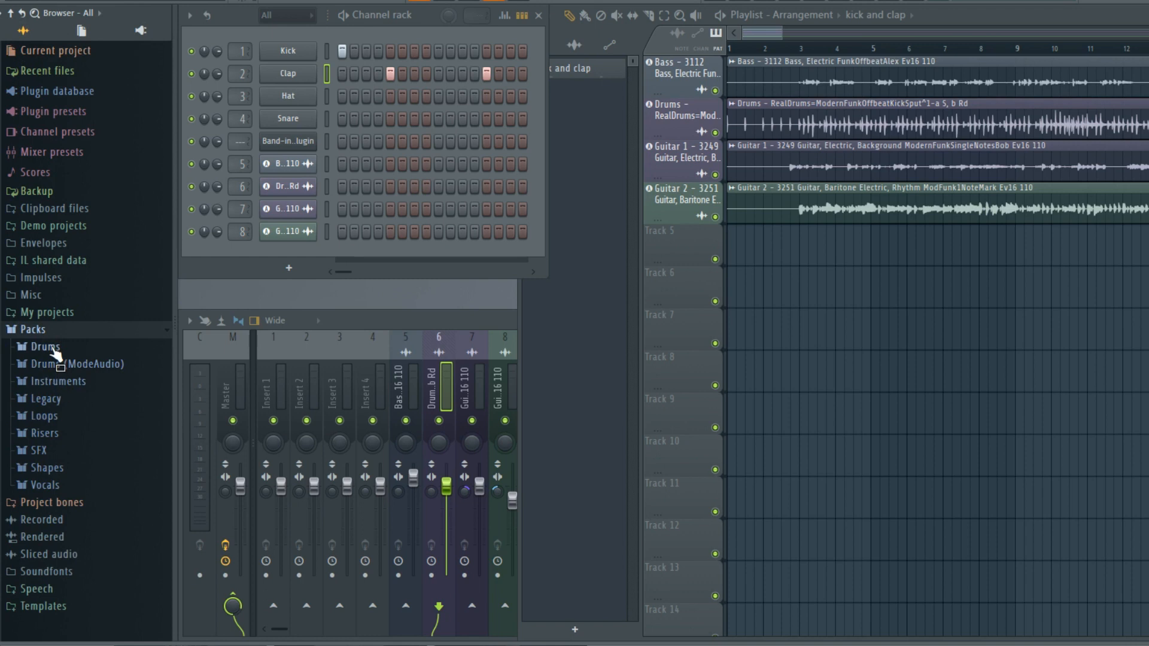
click(46, 347)
click(53, 398)
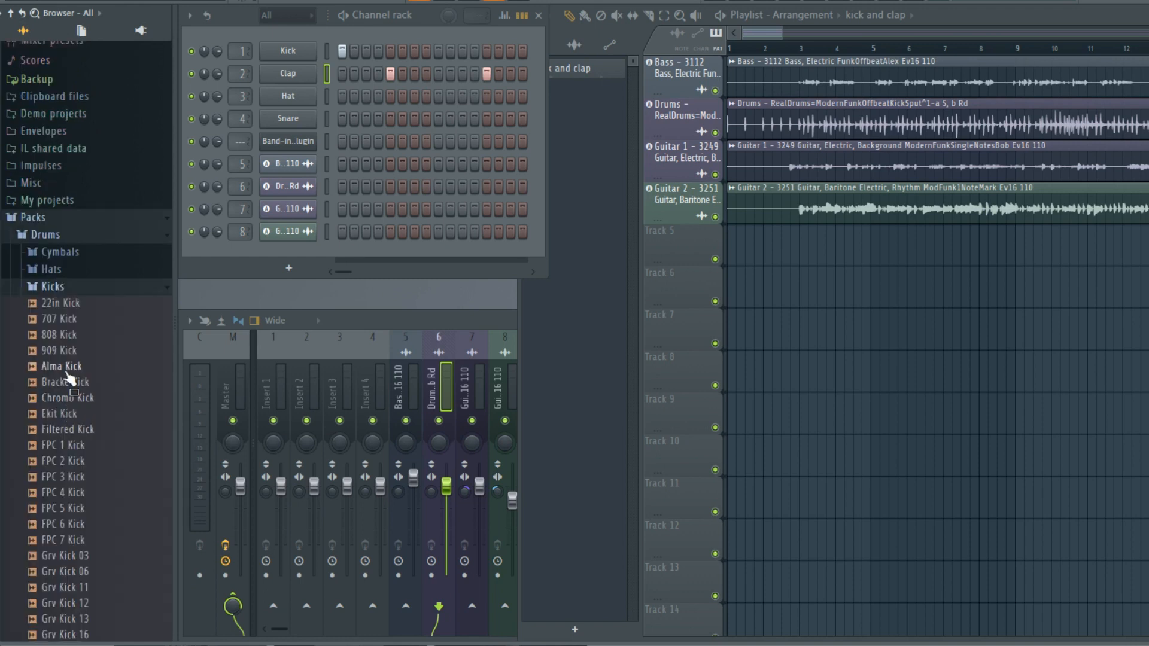
click(66, 462)
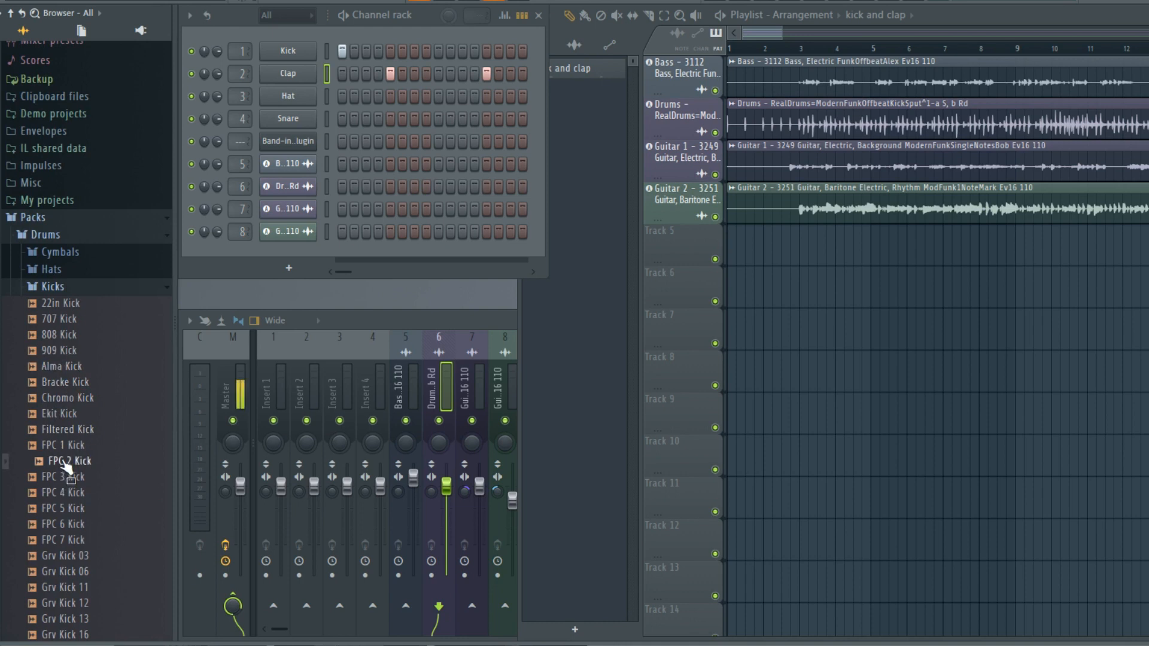
click(64, 541)
click(72, 510)
click(75, 524)
click(80, 576)
click(72, 603)
click(73, 619)
Audition kick samples further down the list, from the higher-numbered Grv kicks to the first Minimal kicks.
scroll(96, 419, down, 12)
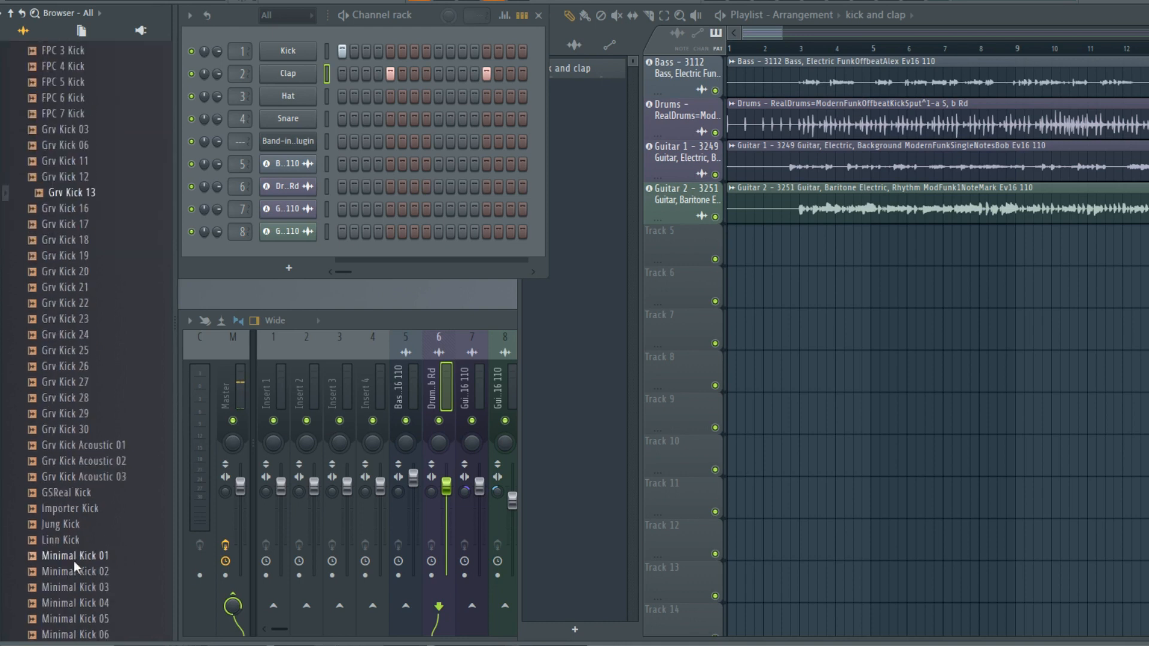
click(81, 144)
click(81, 240)
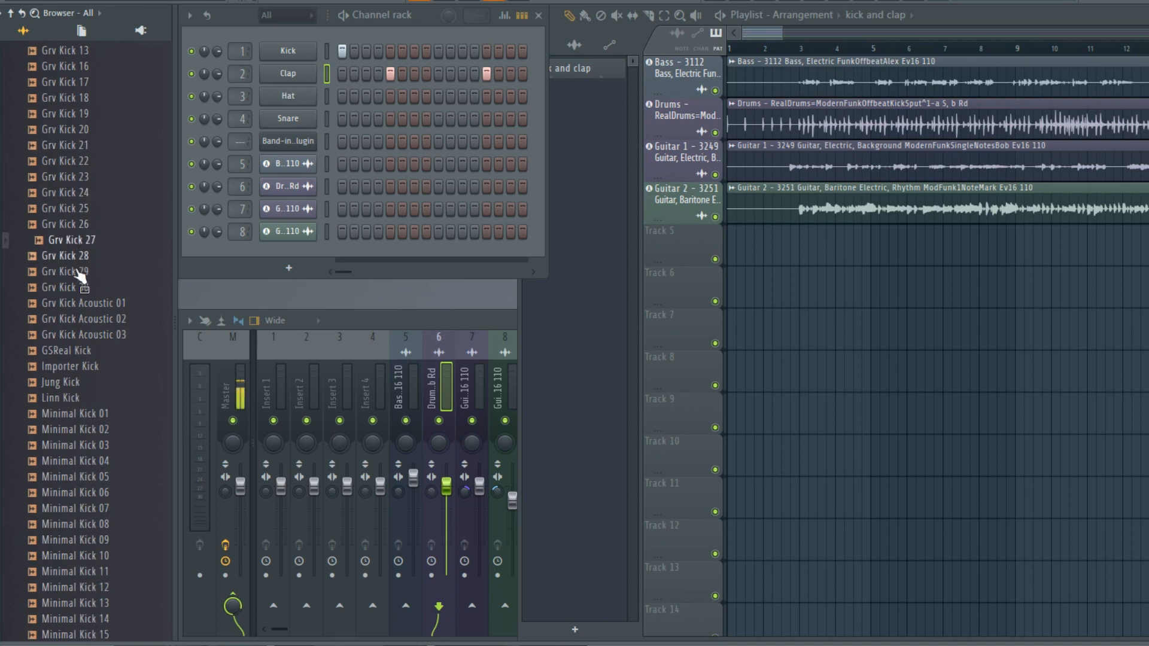
click(72, 335)
click(75, 382)
click(75, 398)
click(77, 462)
Audition more Minimal kicks, replace the Kick channel's sample with Minimal Kick 40, and play the pattern.
scroll(76, 516, down, 8)
click(59, 303)
click(73, 373)
click(72, 462)
click(83, 524)
click(89, 573)
scroll(89, 568, down, 4)
click(91, 431)
click(95, 462)
click(90, 495)
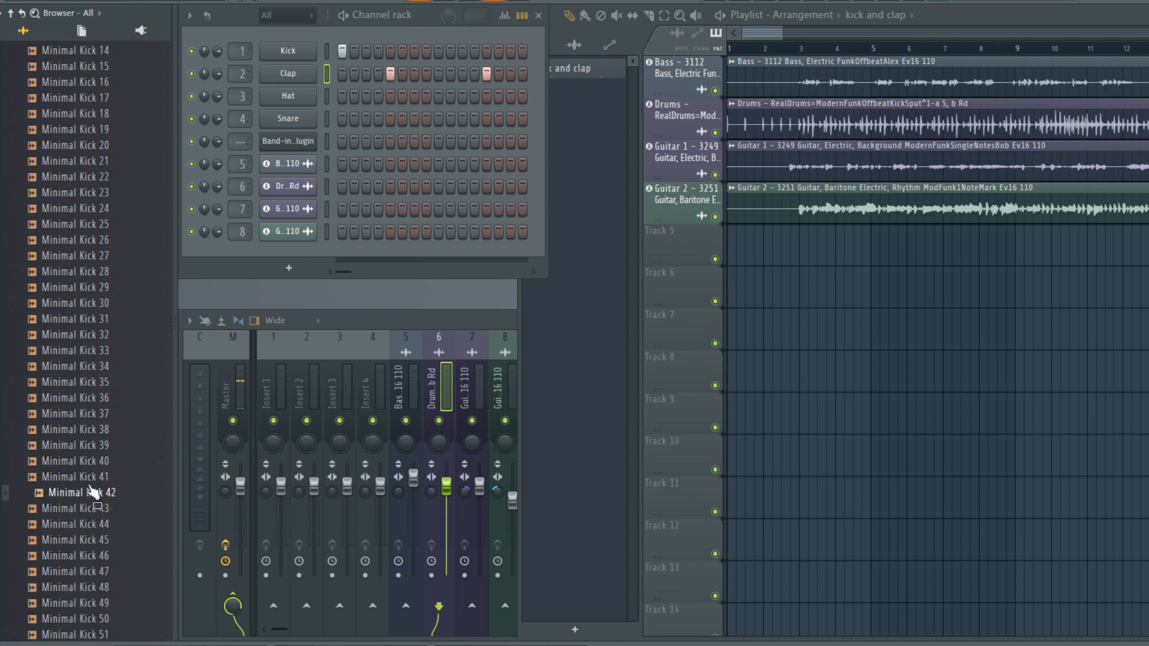
click(100, 464)
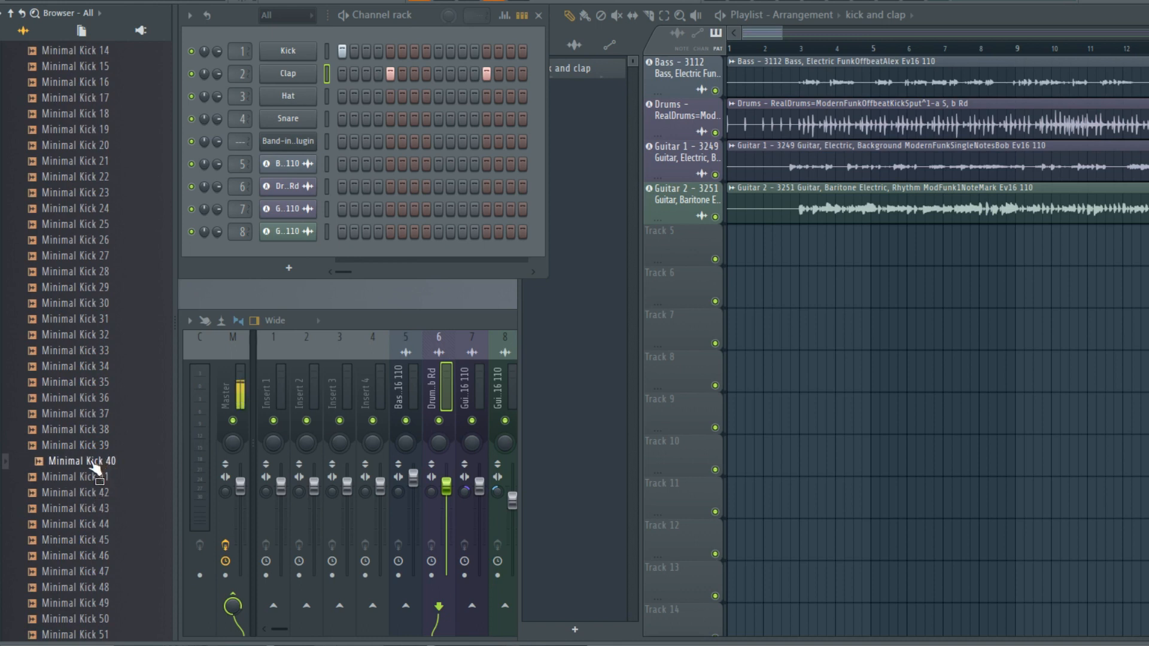
drag(61, 470, 302, 51)
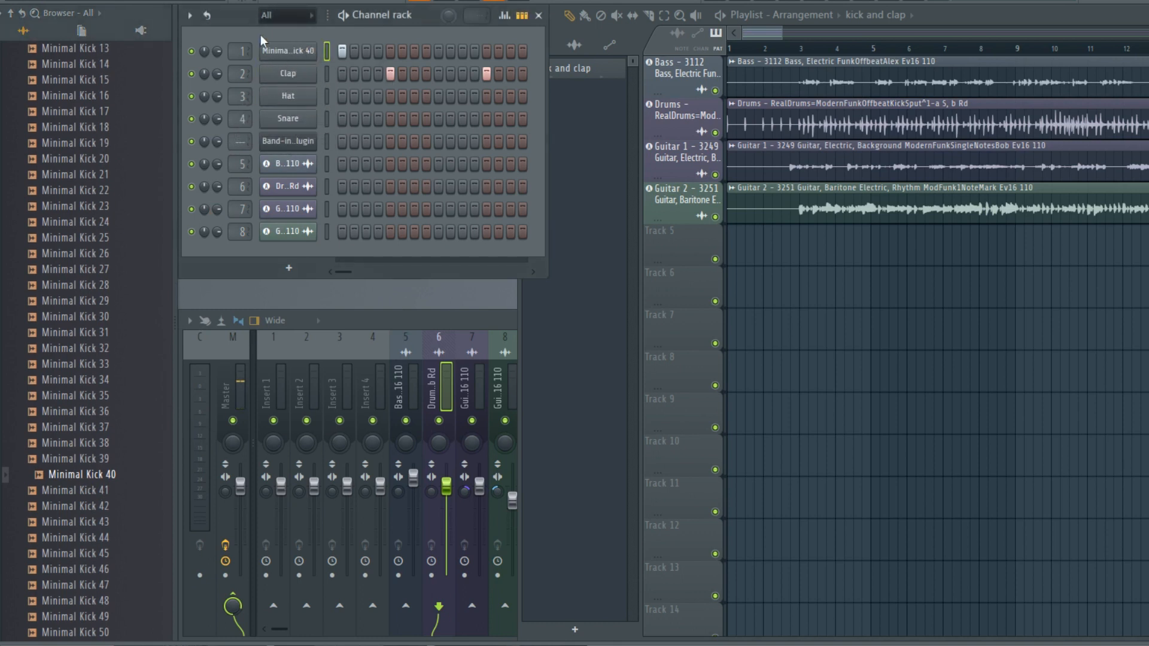
key(space)
Audition clap samples in the Drums Percussion folder and replace the Clap channel's sample with DNC Clap 1.
scroll(69, 240, up, 15)
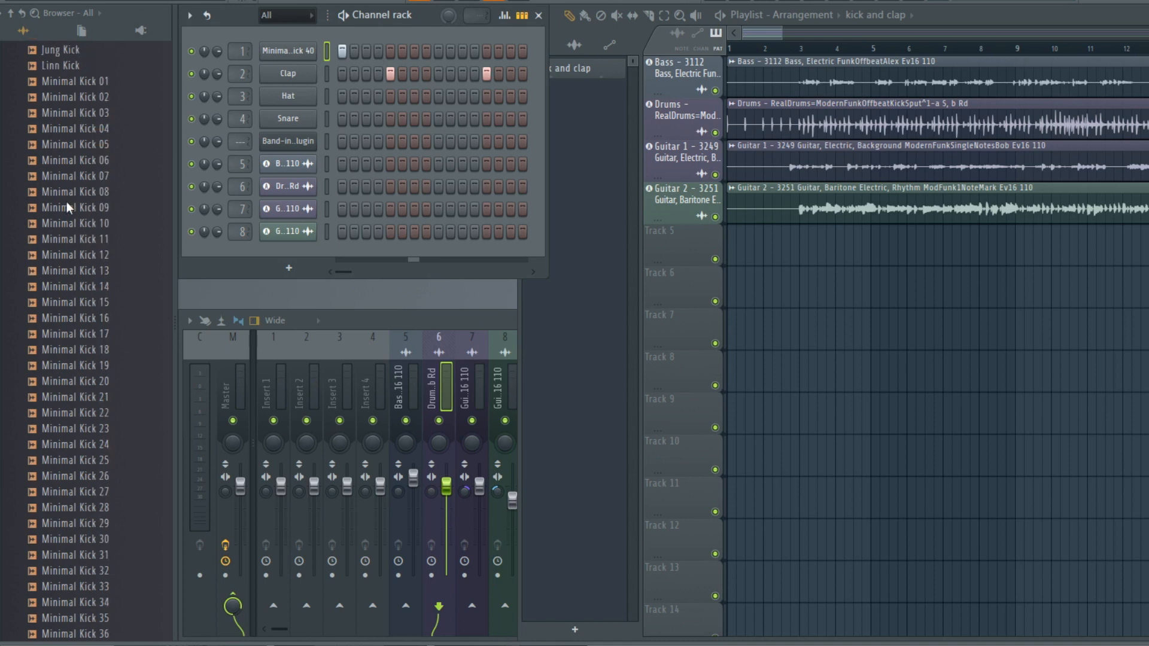
click(55, 399)
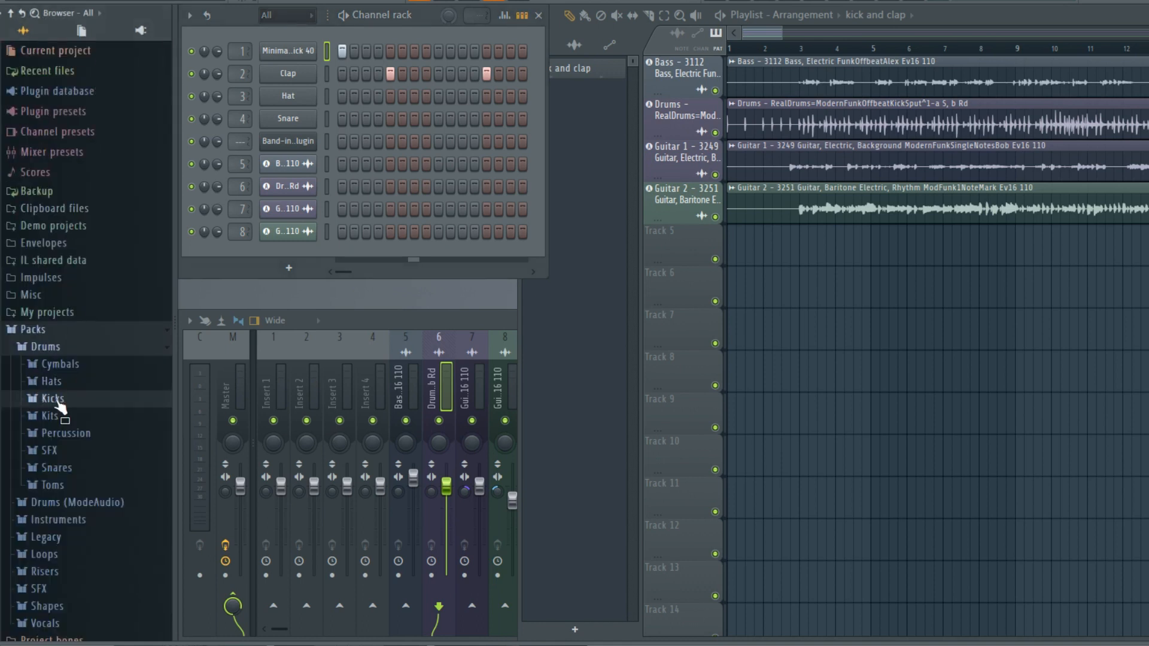
click(85, 434)
click(75, 418)
click(69, 432)
click(79, 449)
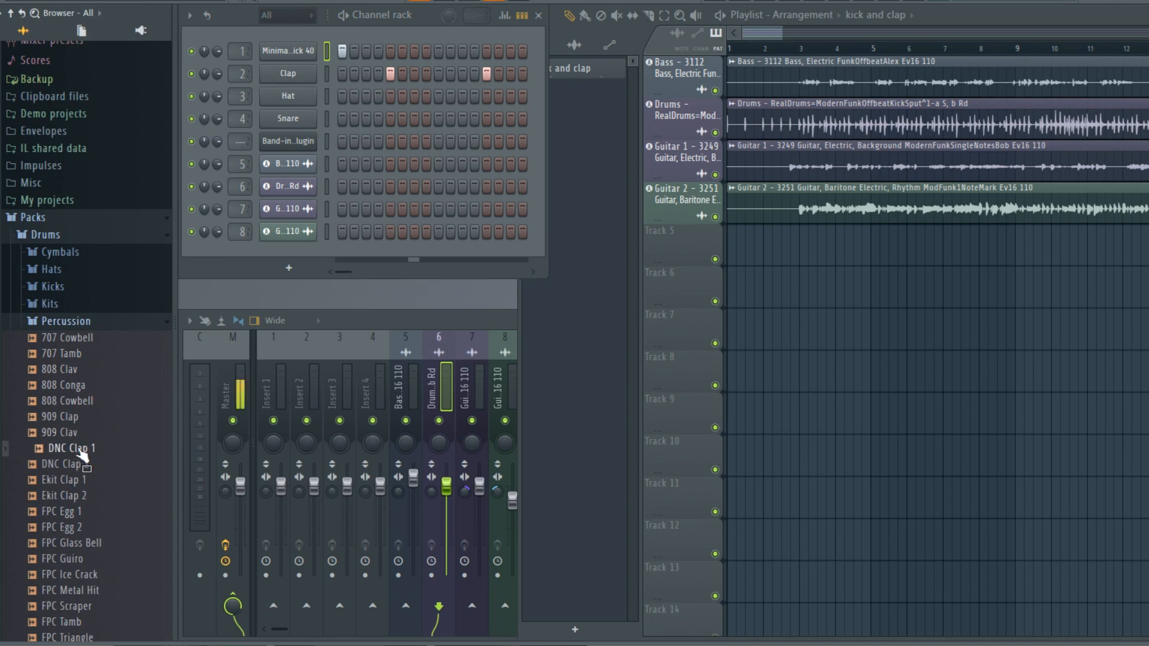
click(84, 472)
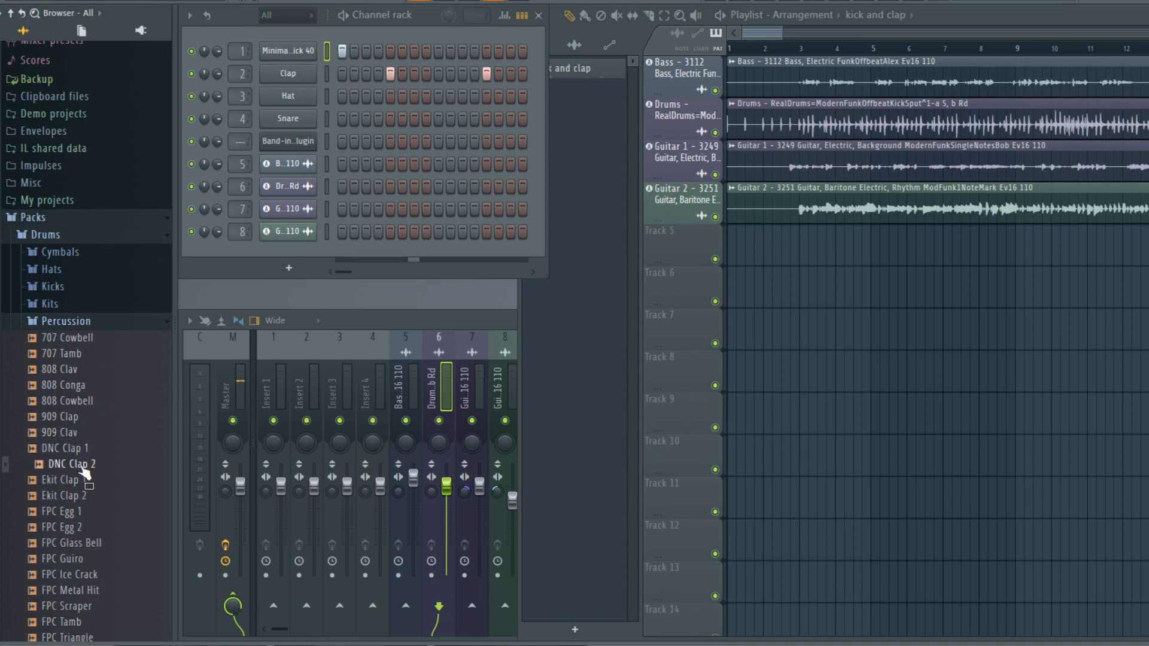
click(76, 449)
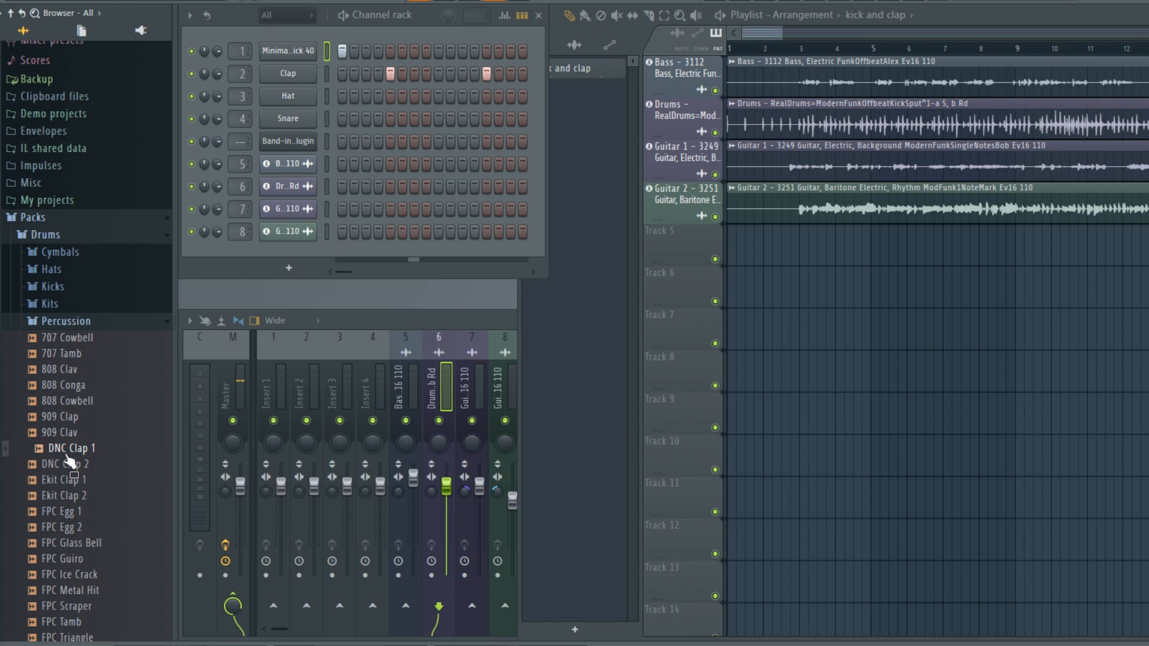
drag(47, 462, 310, 72)
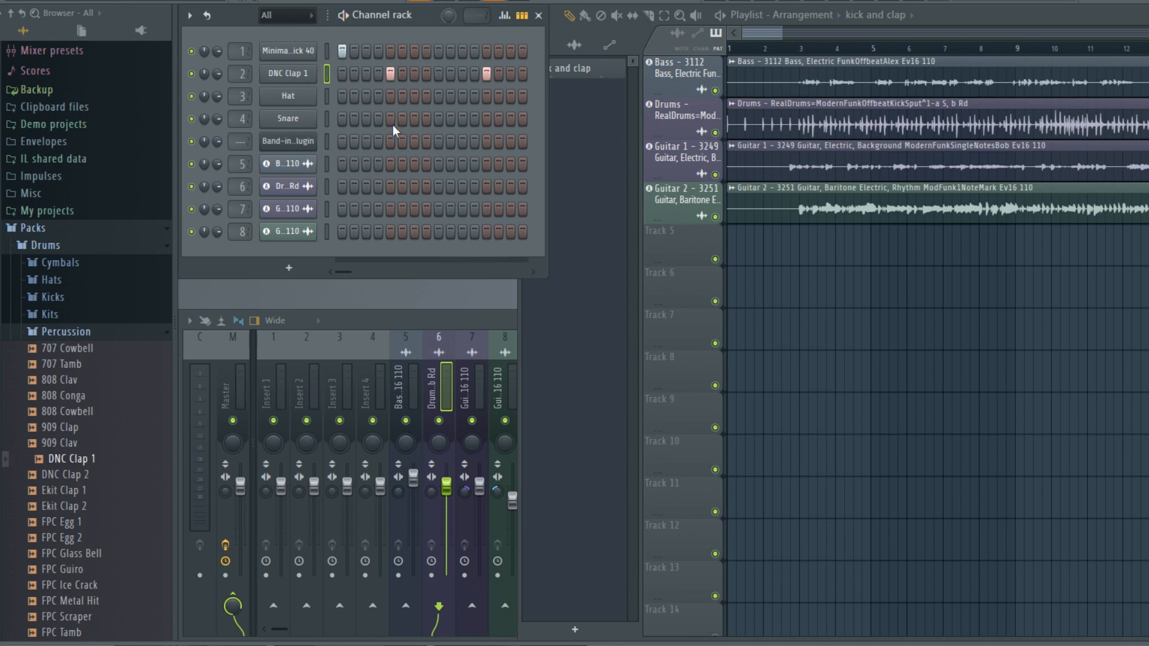
Place the "kick and clap" pattern on playlist Track 5 at bar 3 and paint repeats along the rest of the arrangement.
click(591, 115)
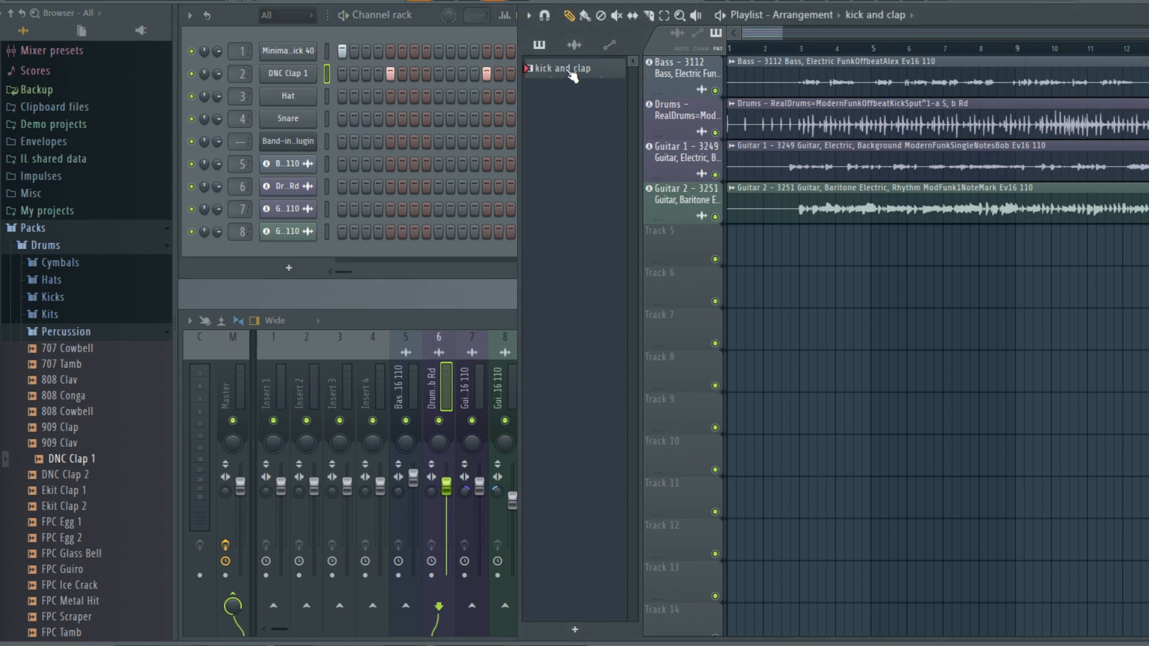
mouse_move(566, 71)
mouse_down()
mouse_move(583, 92)
mouse_move(826, 234)
mouse_move(802, 249)
mouse_move(835, 229)
mouse_up()
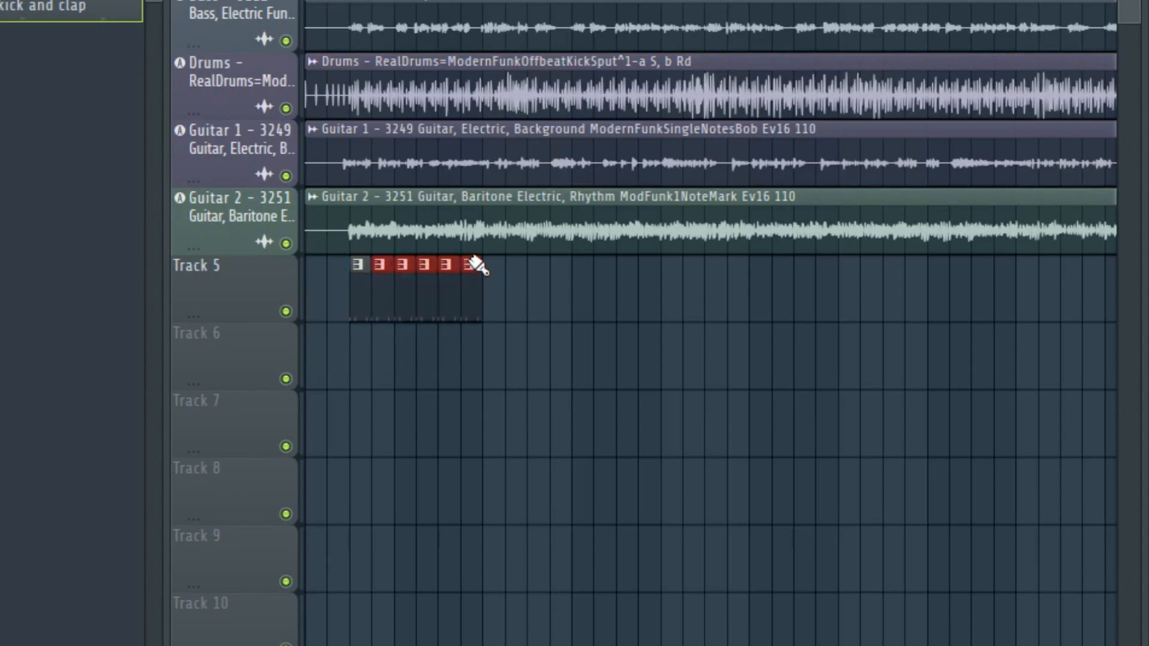
drag(477, 264, 1113, 263)
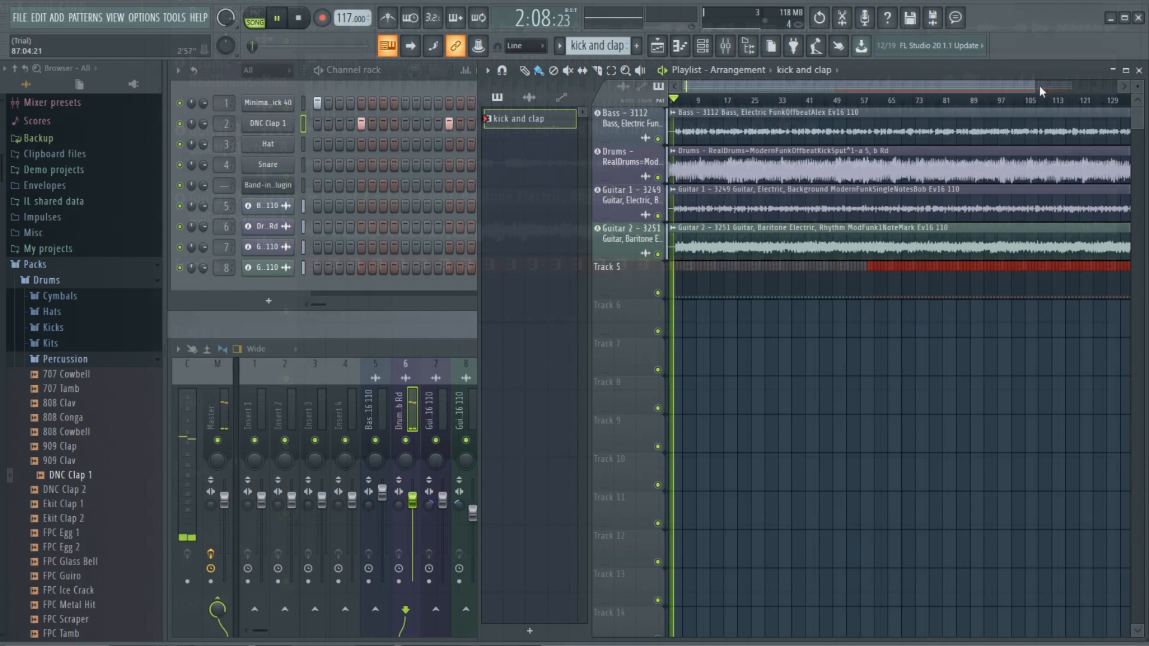
Lower the clap's volume on mixer Insert 2 and slightly raise the kick's volume on Insert 1 during playback.
drag(1038, 86, 749, 87)
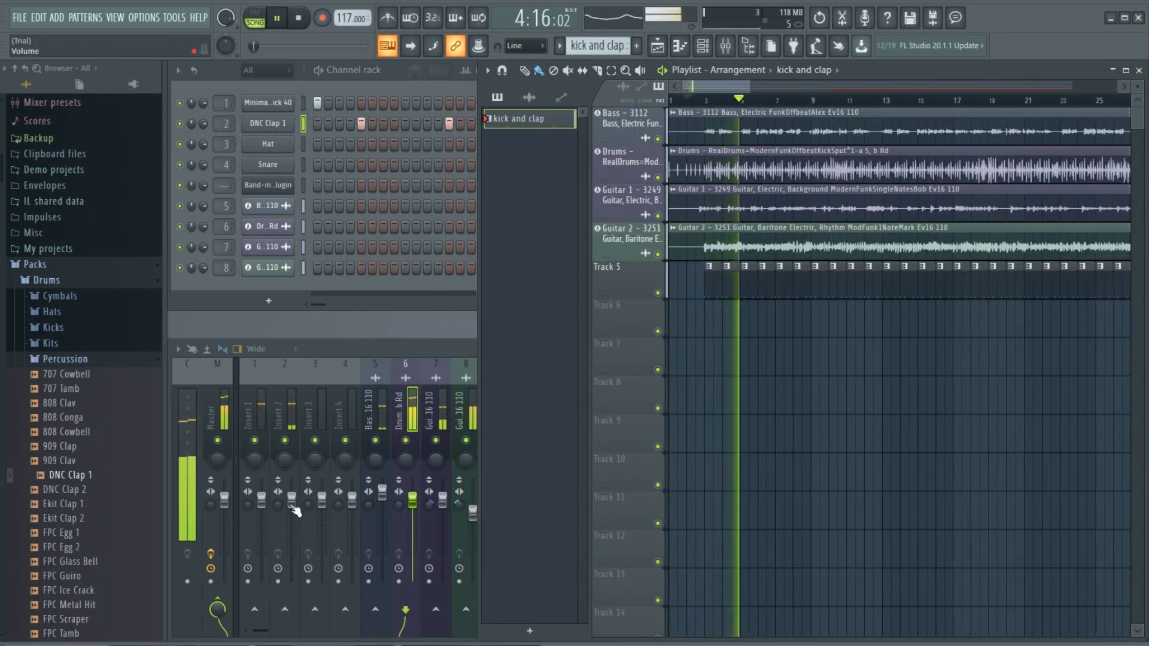
drag(292, 500, 292, 513)
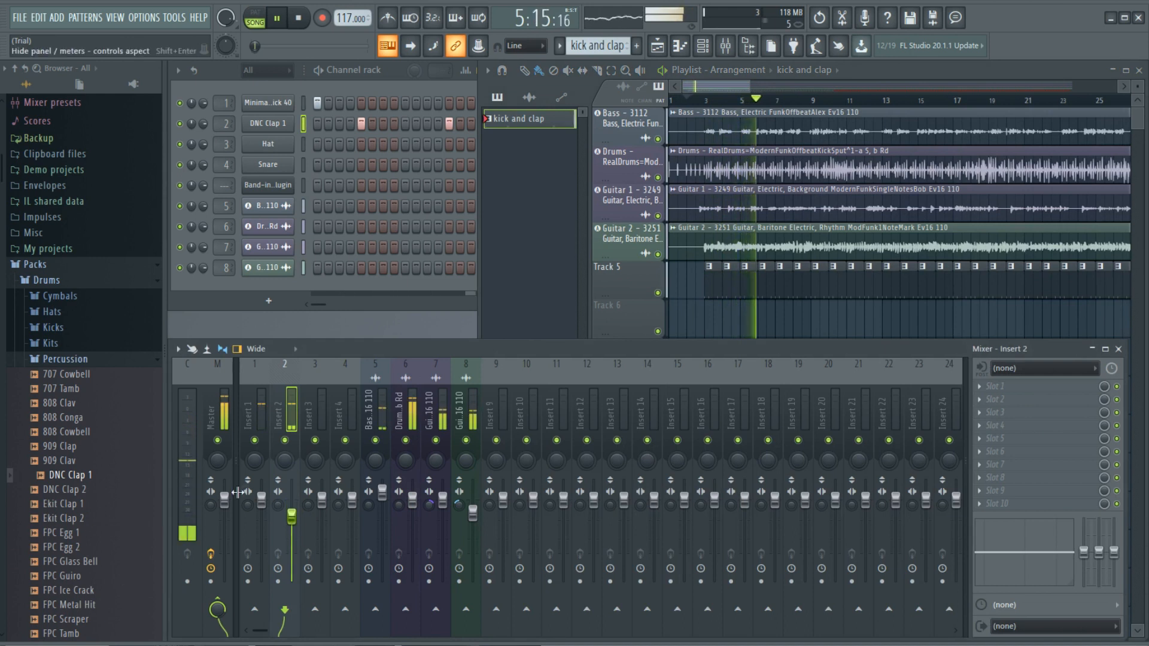
drag(261, 497, 298, 512)
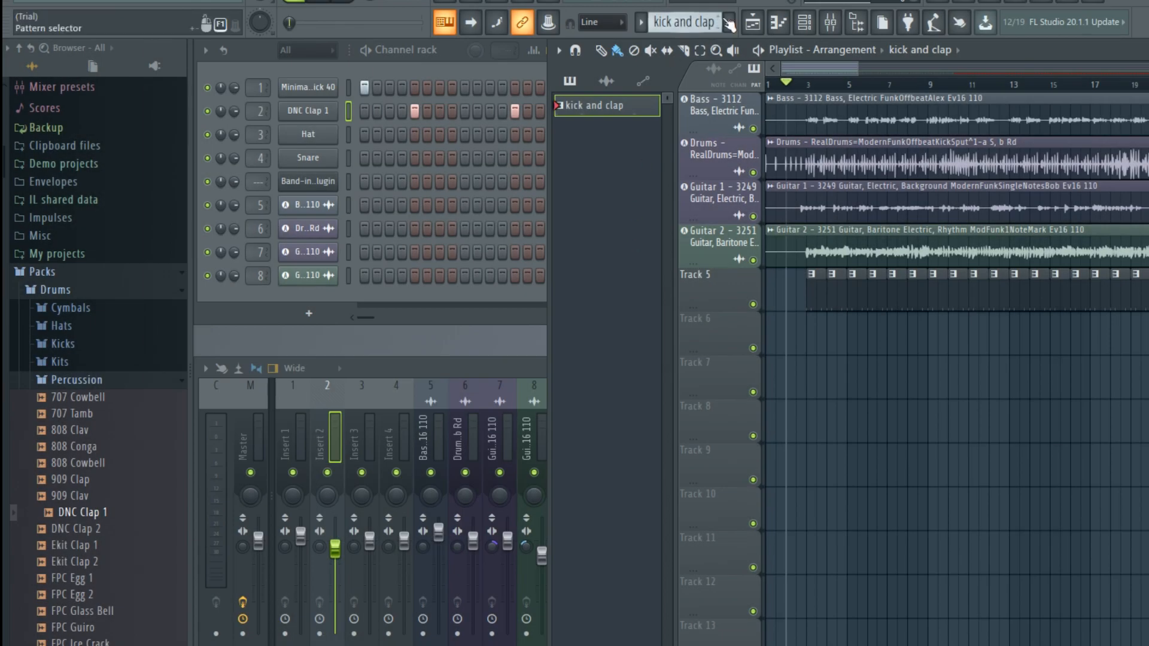
Create a new pattern named "synth" and add PoiZone from the Synth classic generators as a new channel.
click(730, 24)
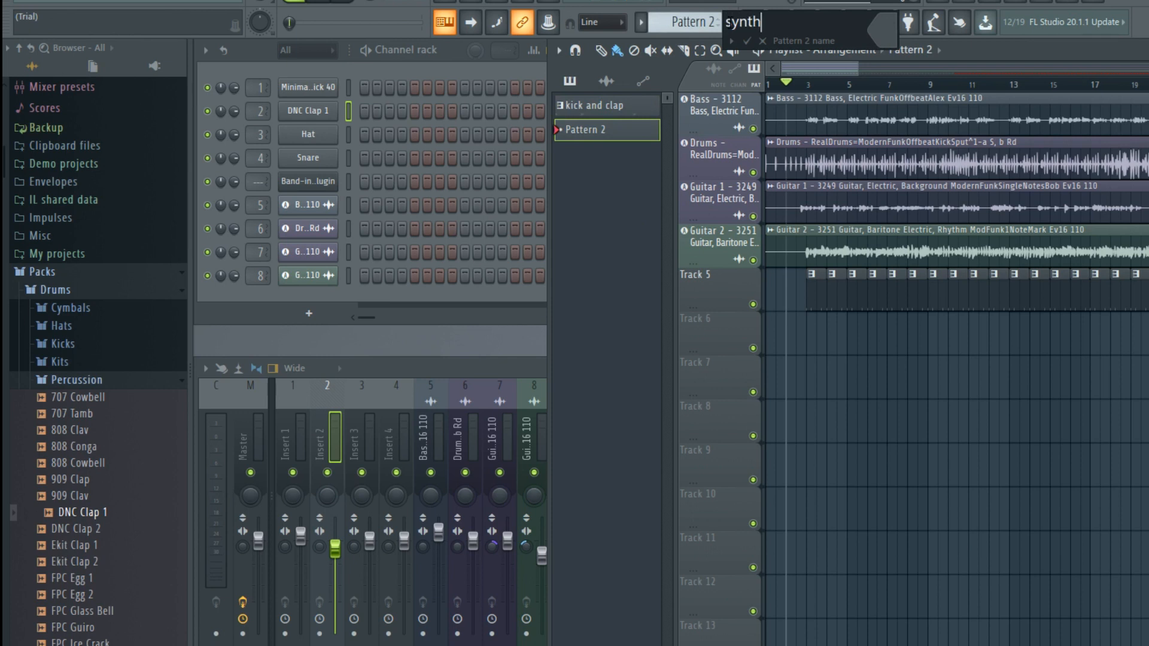
key(Return)
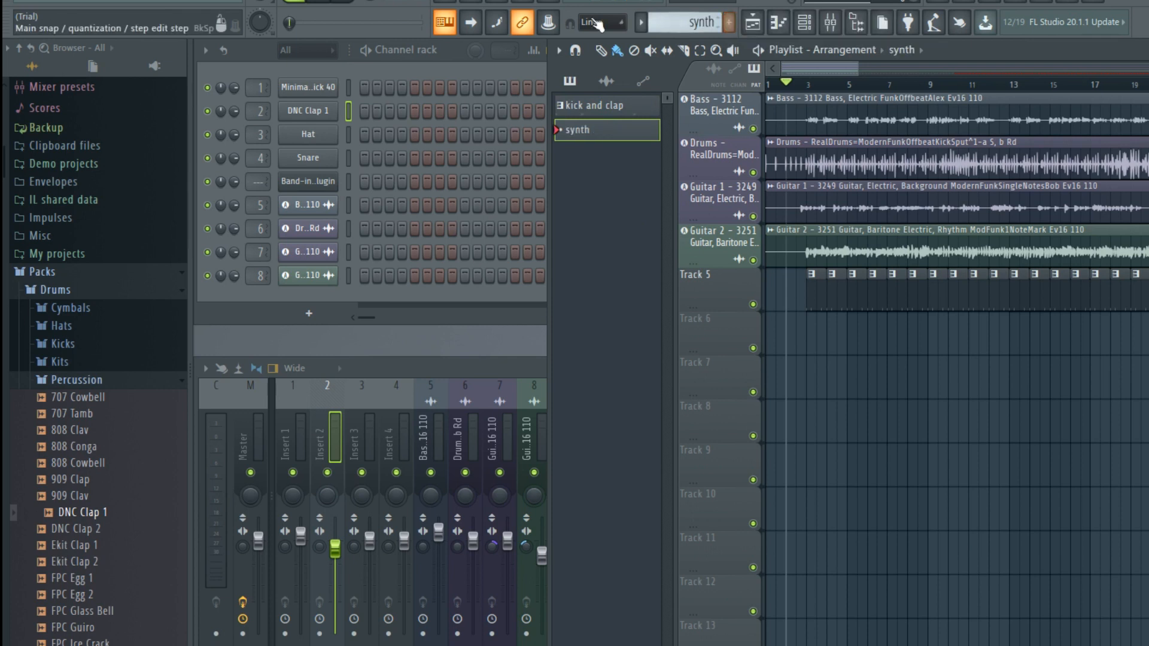
click(75, 130)
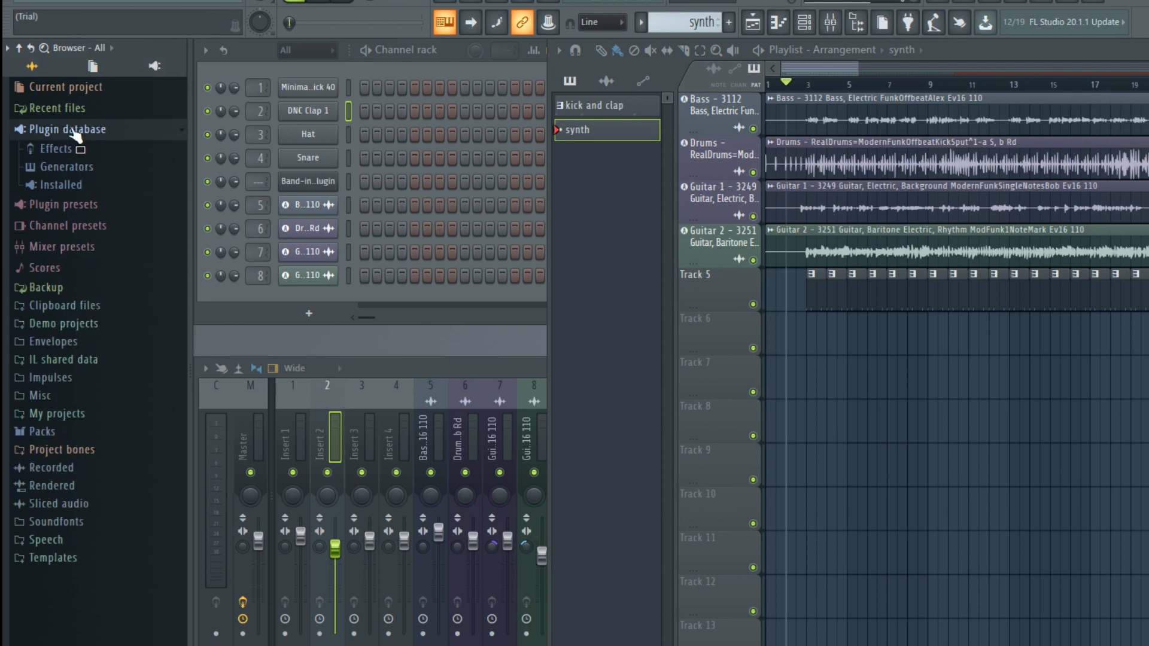
click(60, 168)
click(82, 293)
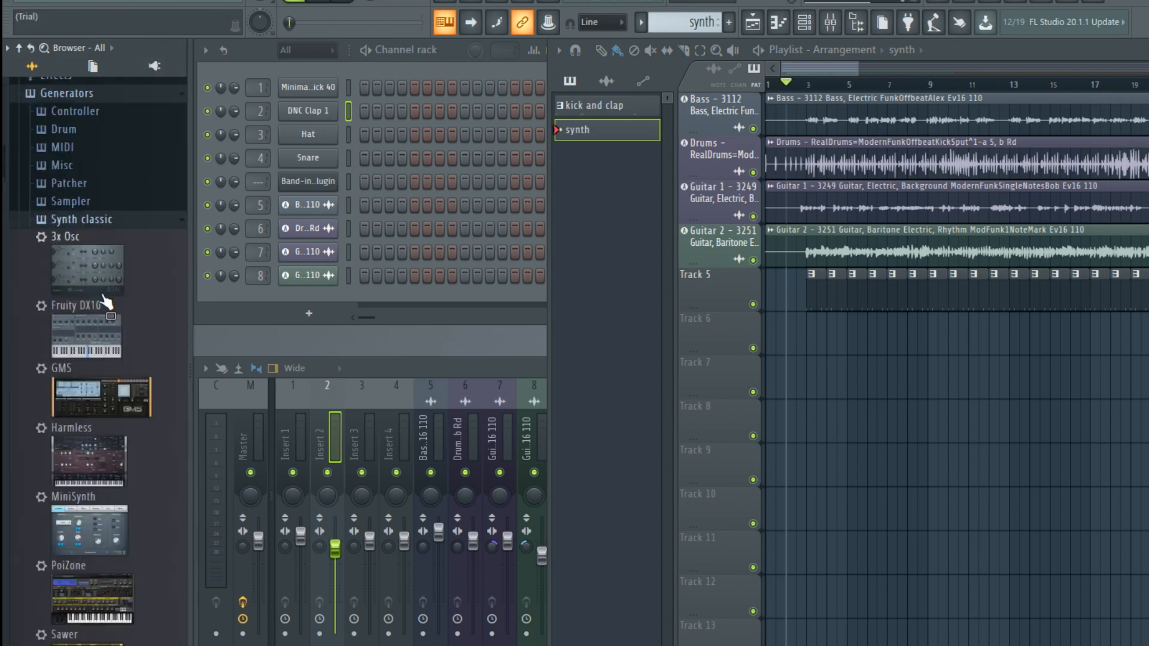
drag(98, 604, 324, 292)
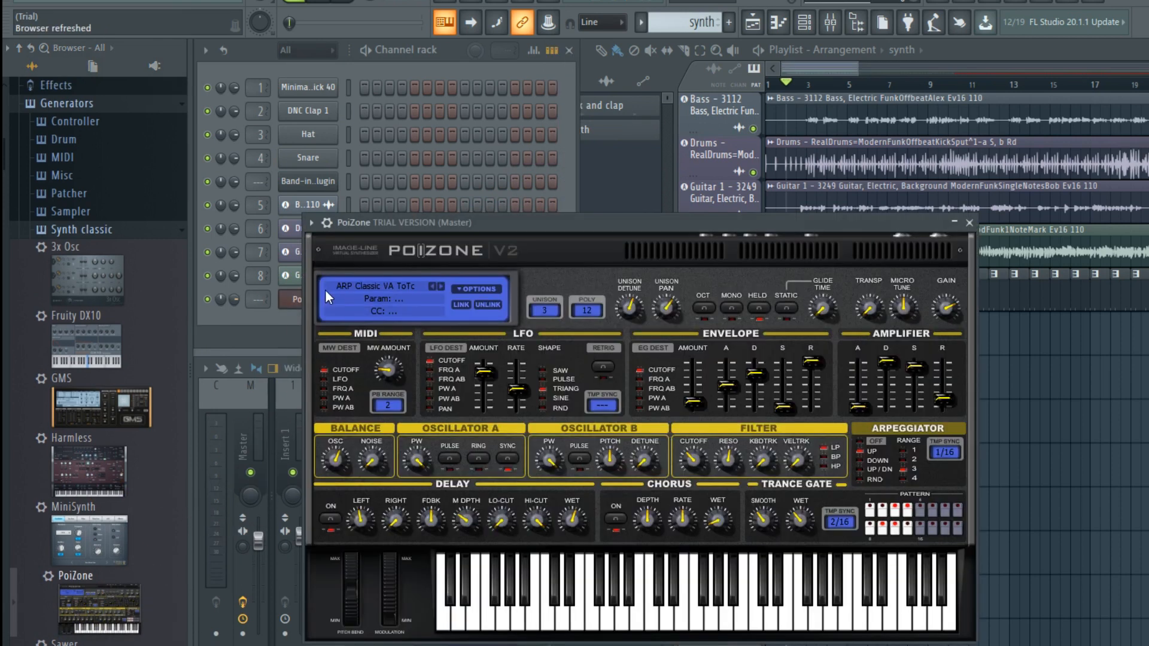
drag(509, 224, 209, 274)
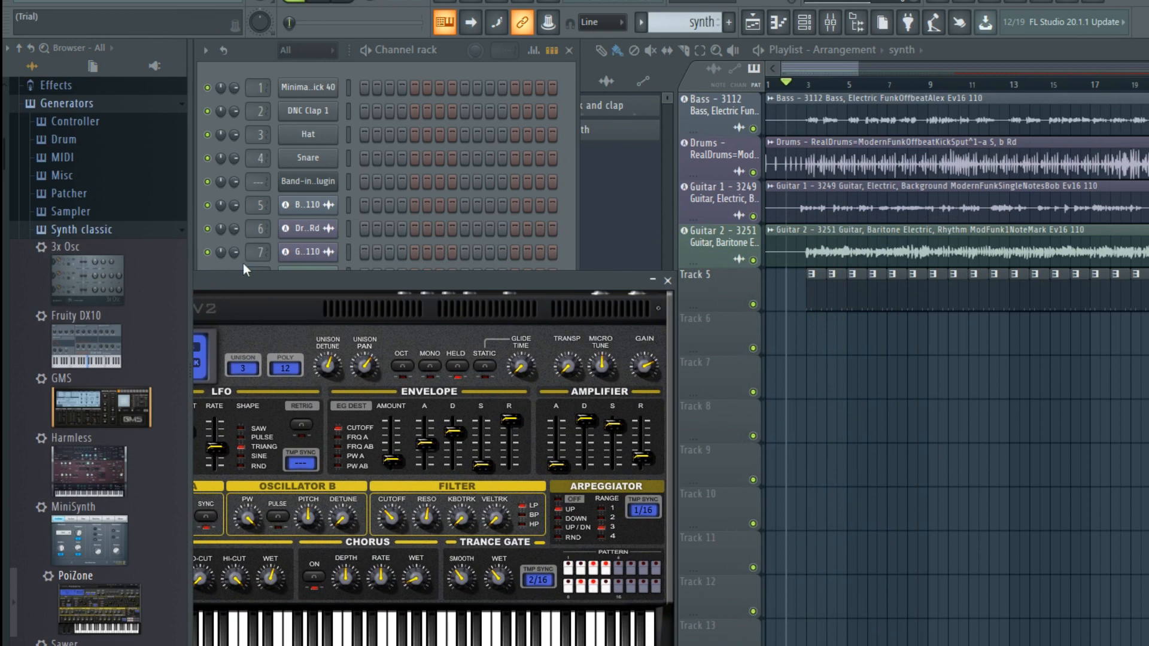
Draw a four-bar F6 note at bar 1, a two-bar D#6 at bar 5 and a two-bar D6 at bar 7 in PoiZone's piano roll.
click(617, 171)
click(599, 137)
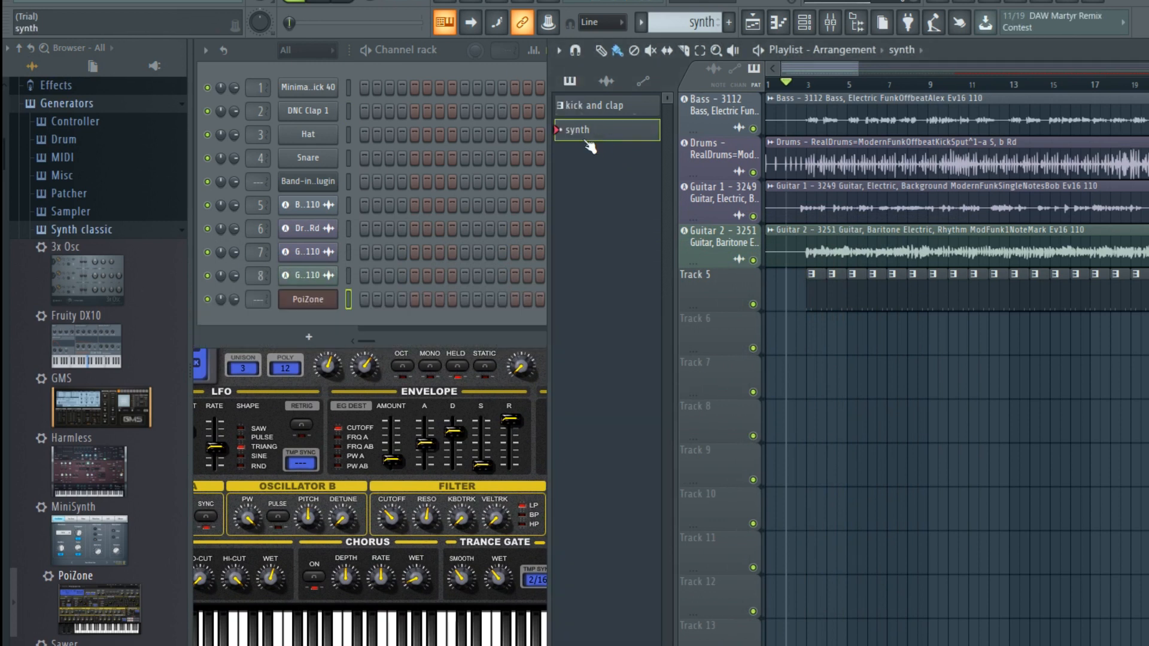
click(780, 26)
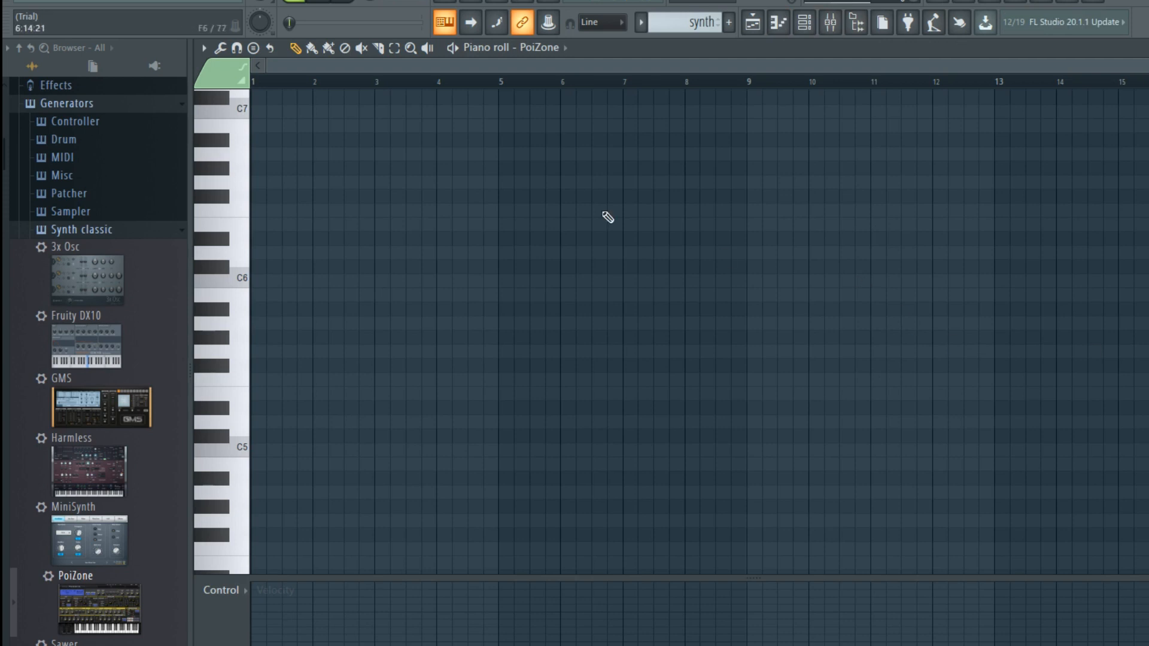
click(259, 211)
drag(371, 210, 493, 214)
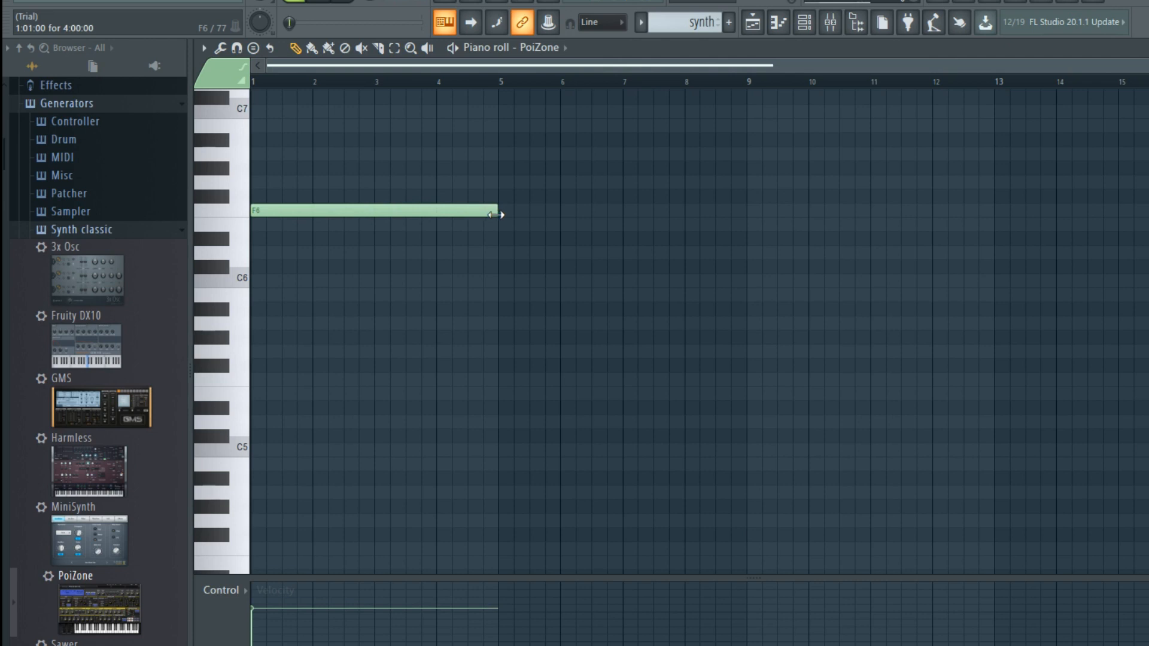
click(506, 240)
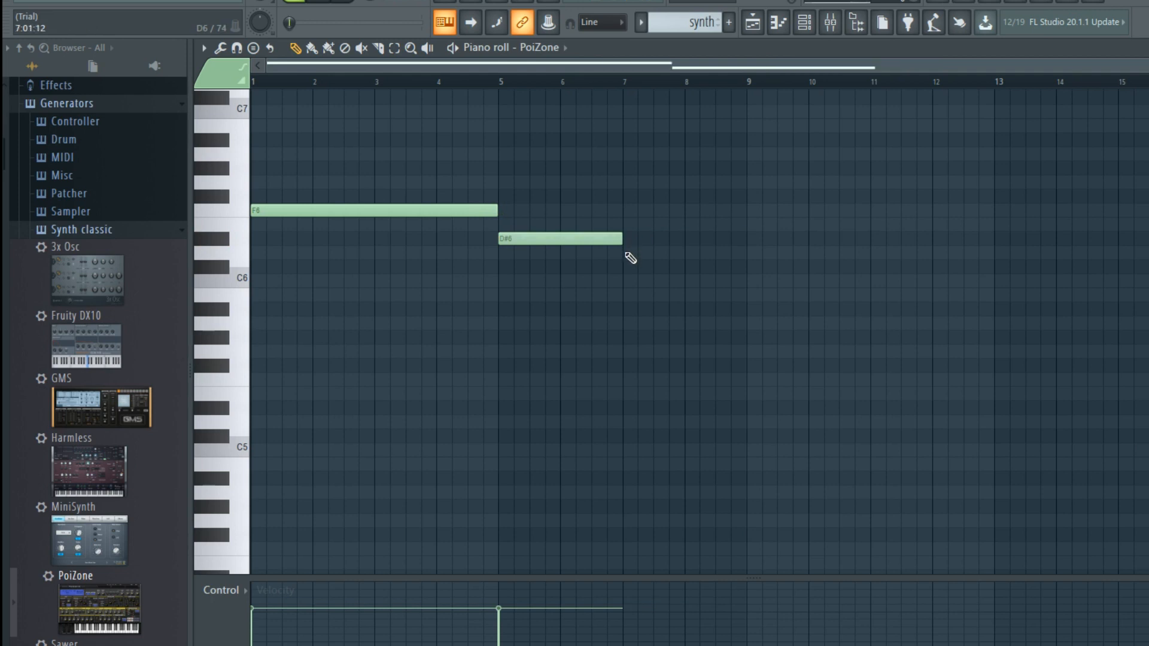
click(625, 252)
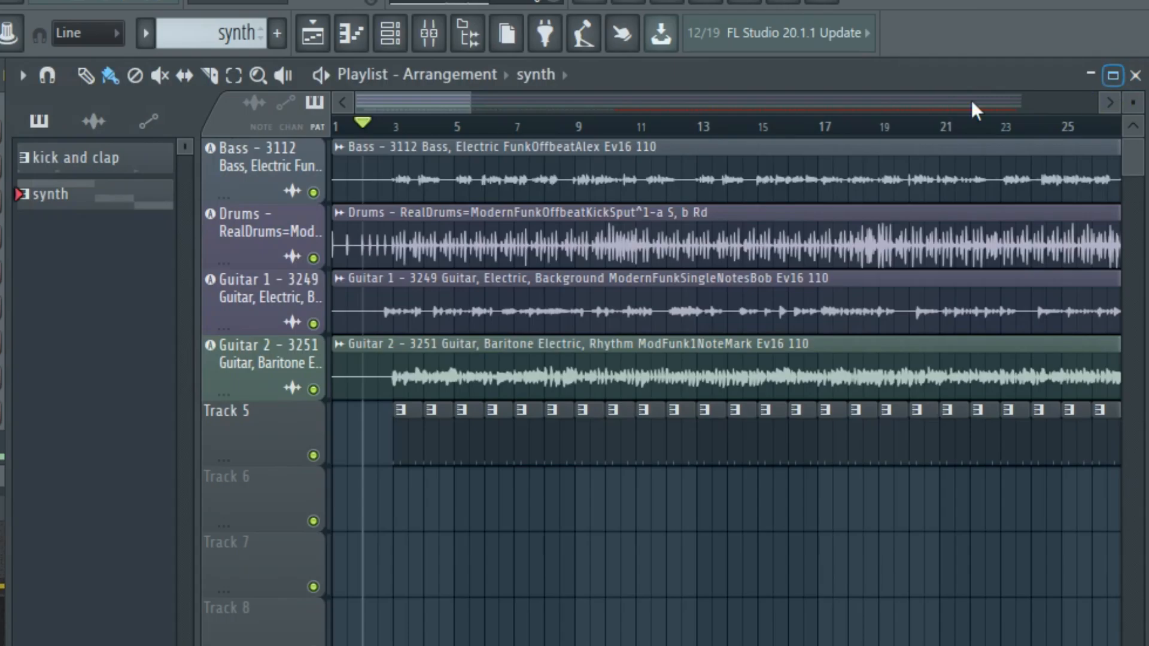
Place two back-to-back "synth" pattern clips on Track 6, starting at bars 3 and 11, and play the arrangement.
drag(81, 212, 413, 520)
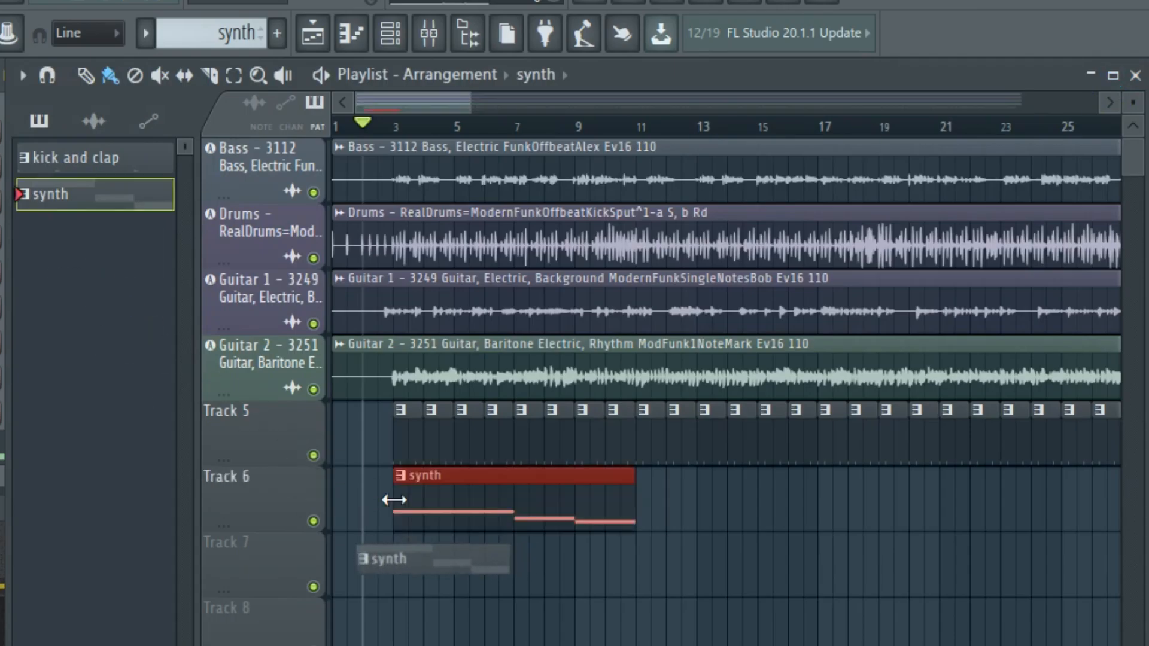
click(644, 477)
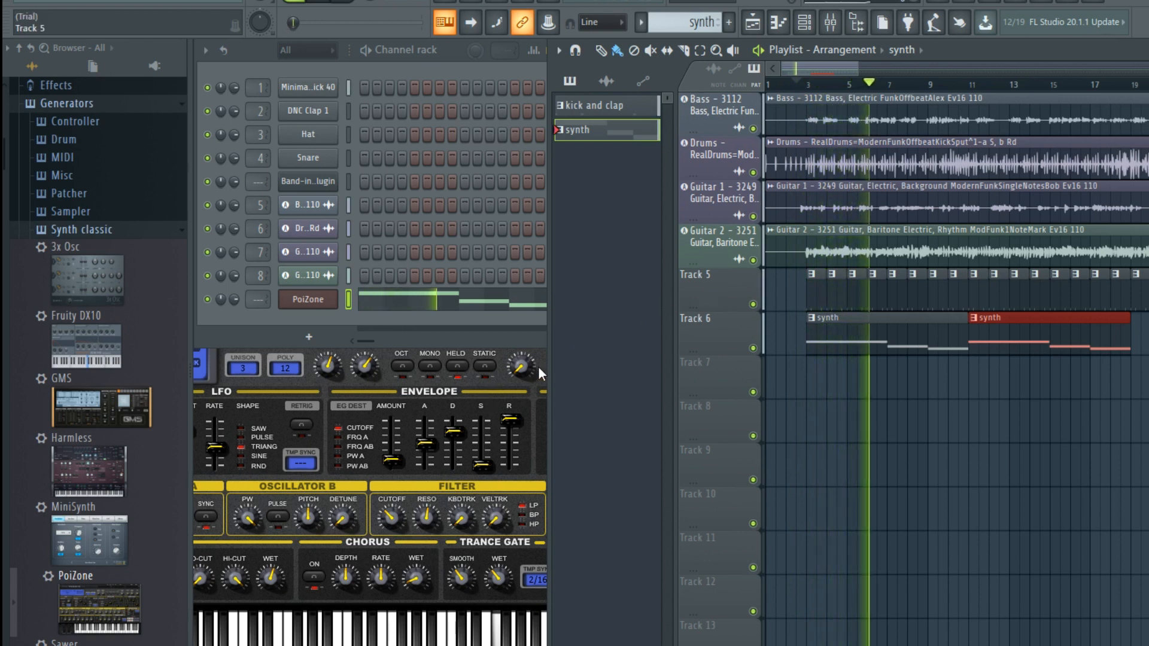
click(537, 336)
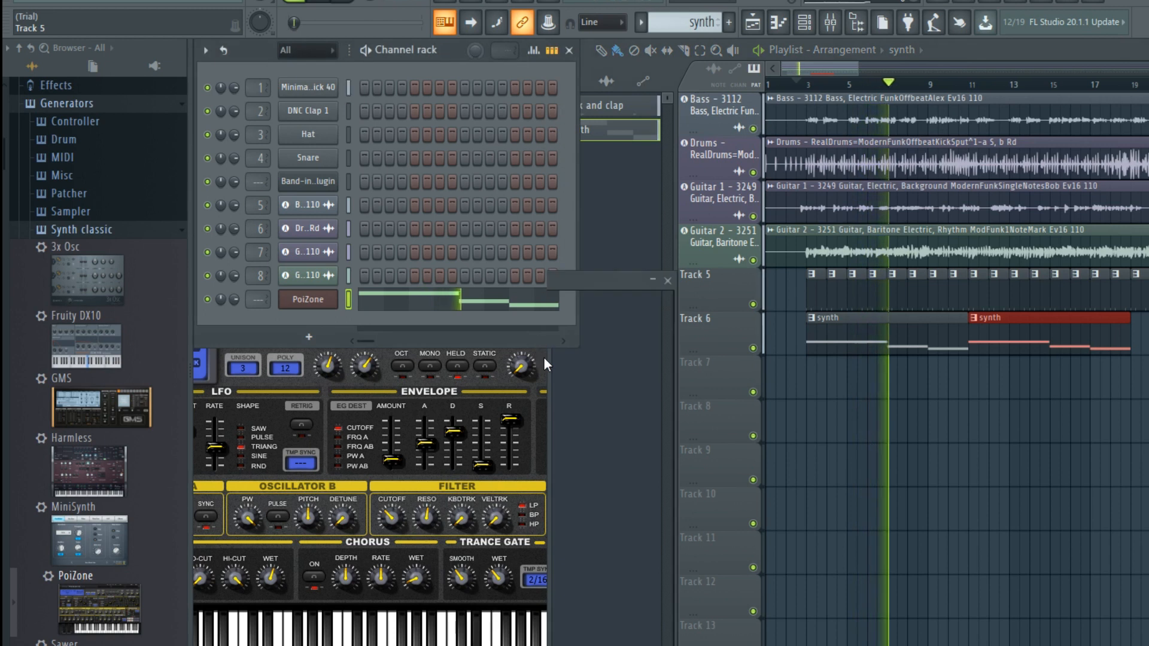
Bring the full PoiZone interface into view and try different LFO Amount settings while the arrangement plays.
click(543, 357)
drag(504, 281, 791, 257)
drag(484, 410, 473, 427)
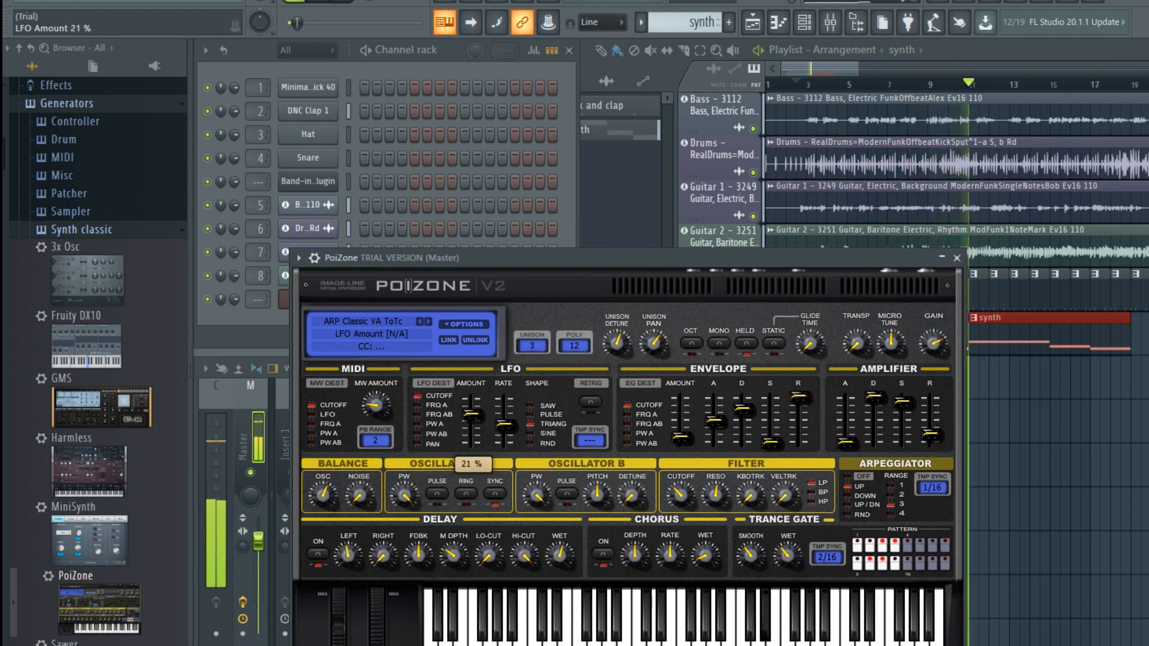
drag(472, 419, 472, 431)
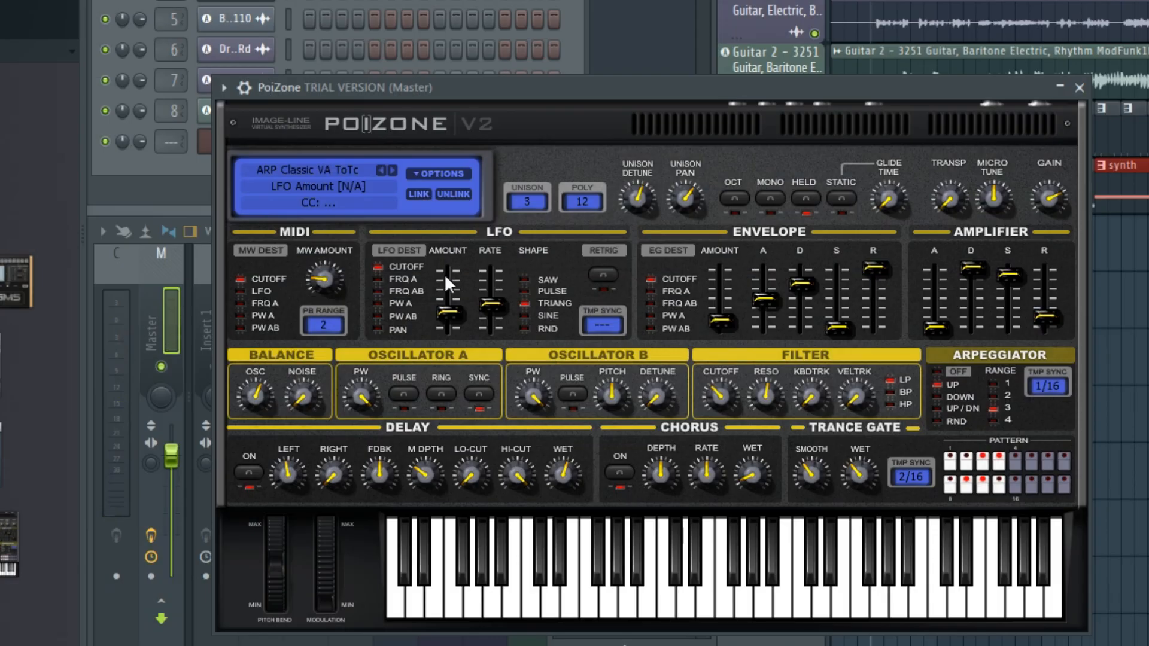
Create an automation clip for PoiZone's LFO Amount and move the synth window clear of the playlist.
right_click(446, 311)
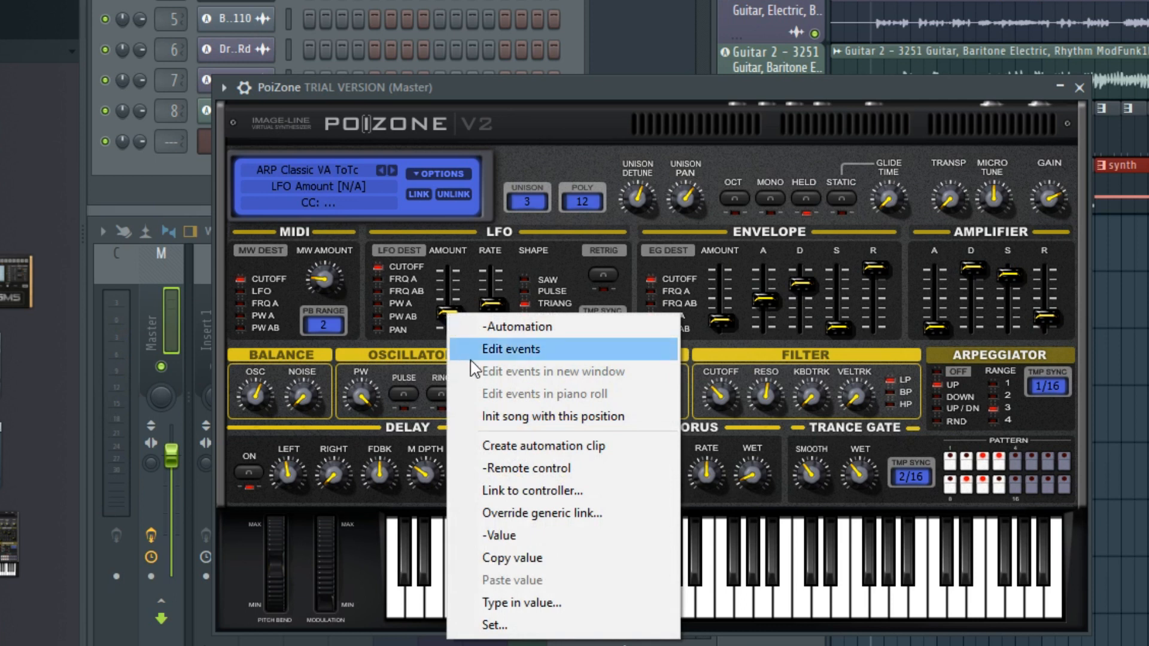
click(620, 453)
drag(1004, 84, 587, 145)
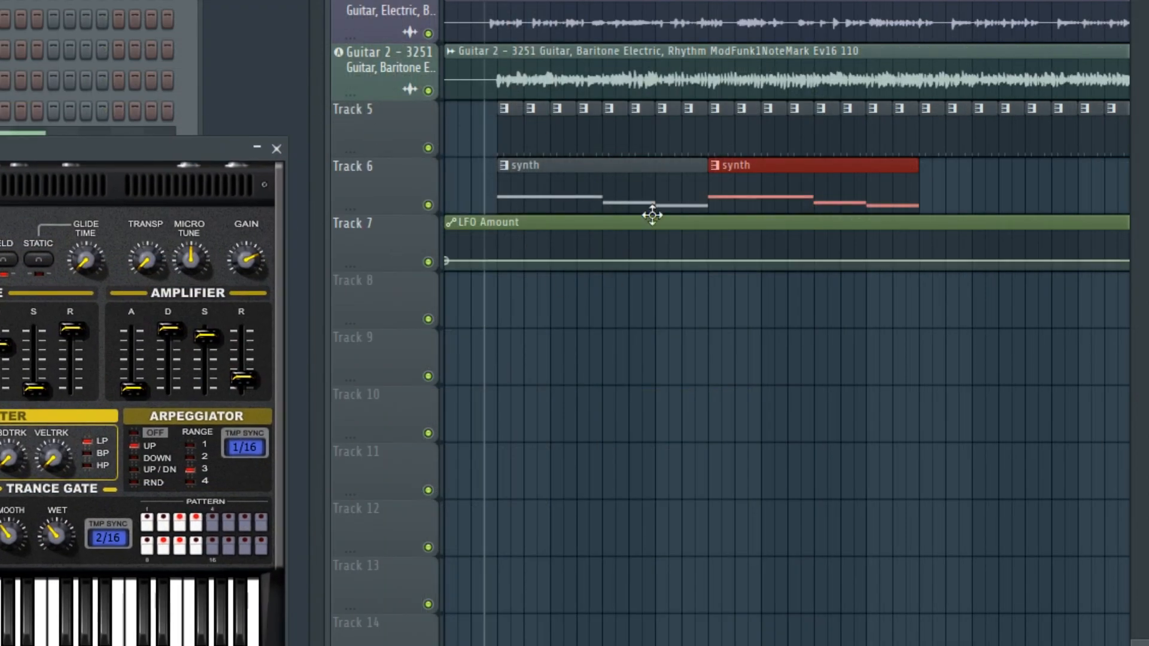
Shape the LFO Amount automation on Track 7 into smooth repeating peaks and dips from bar 3 to about bar 19.
click(471, 261)
drag(471, 260, 610, 267)
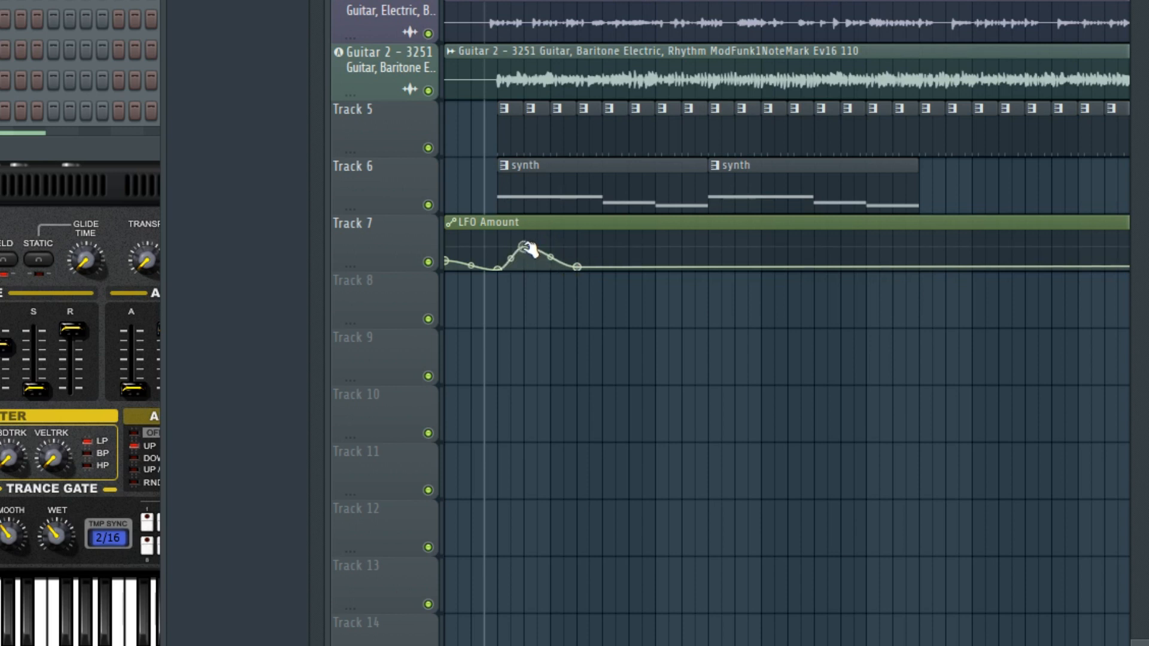
mouse_move(580, 267)
mouse_down()
mouse_move(549, 269)
mouse_move(578, 266)
mouse_move(579, 251)
mouse_up()
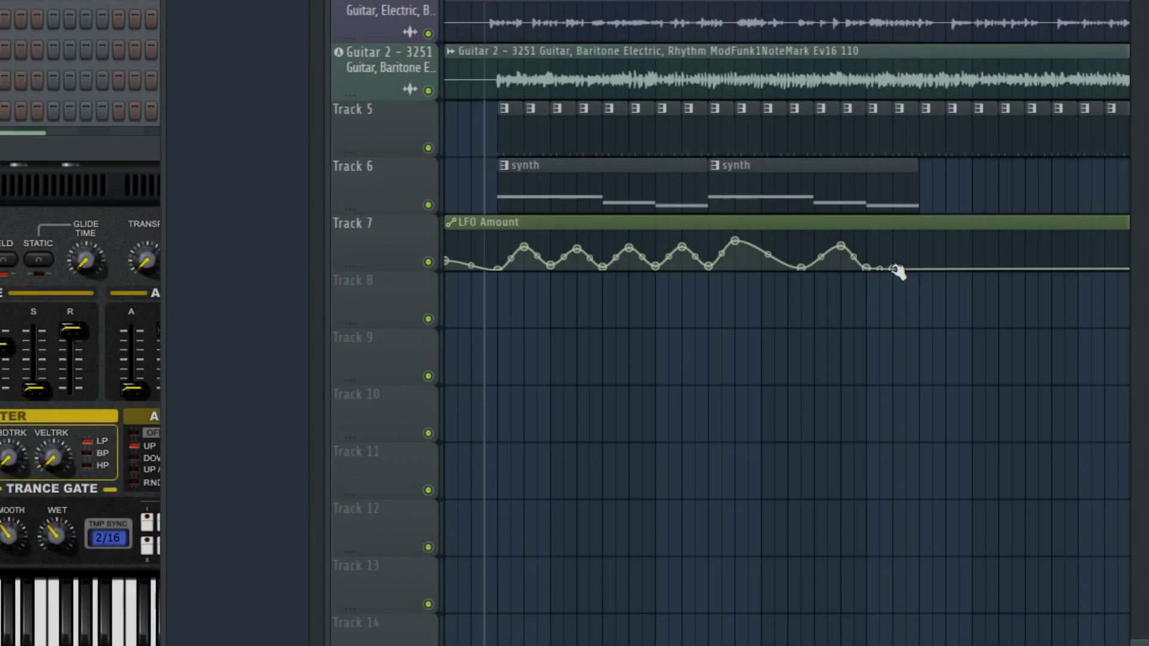
drag(896, 269, 927, 268)
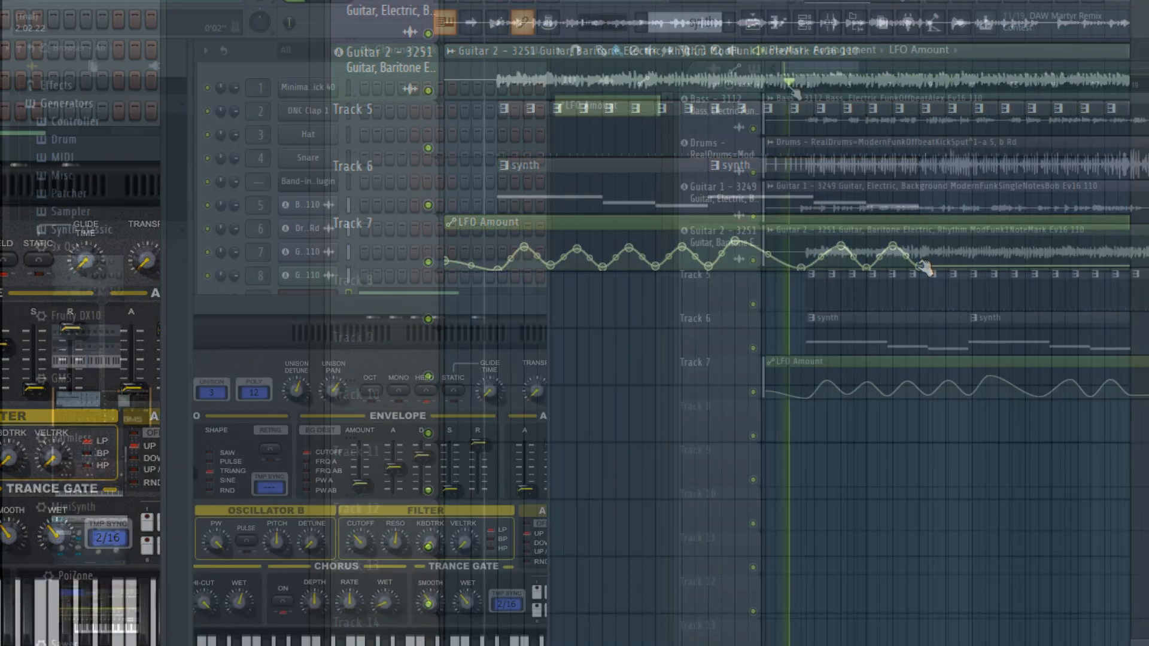
Play the arrangement and watch PoiZone's LFO Amount slider follow the automation curve.
key(space)
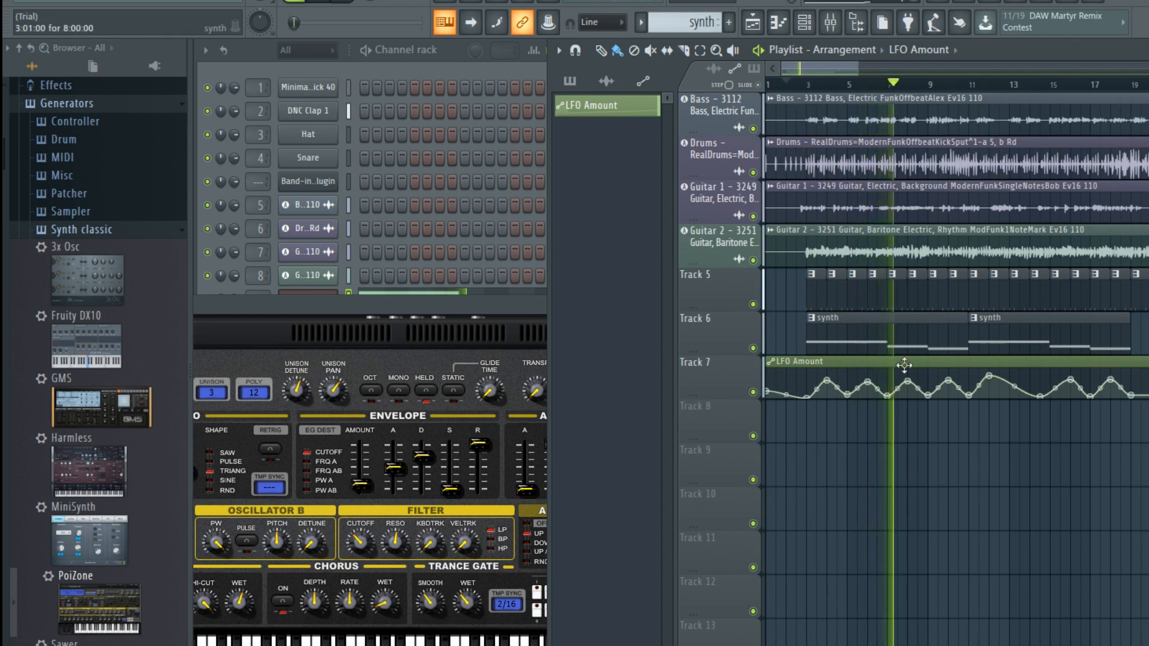
click(424, 302)
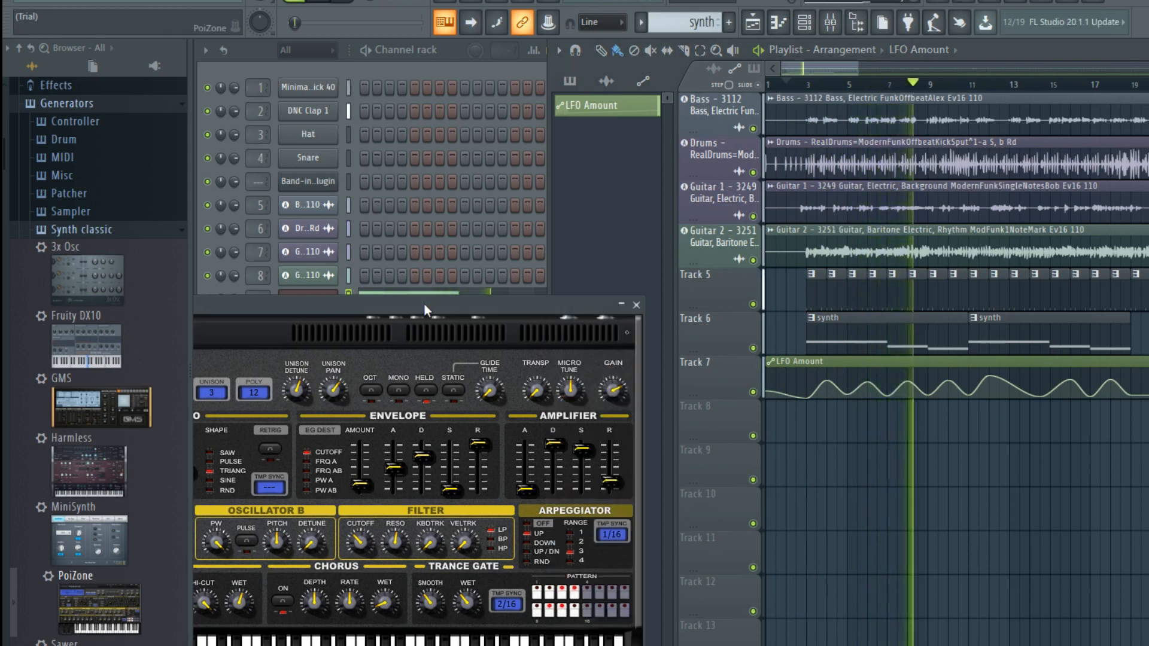
drag(416, 306, 686, 270)
mouse_move(404, 461)
mouse_down()
mouse_move(397, 407)
mouse_move(411, 450)
mouse_move(382, 436)
mouse_move(386, 402)
mouse_move(400, 457)
mouse_up()
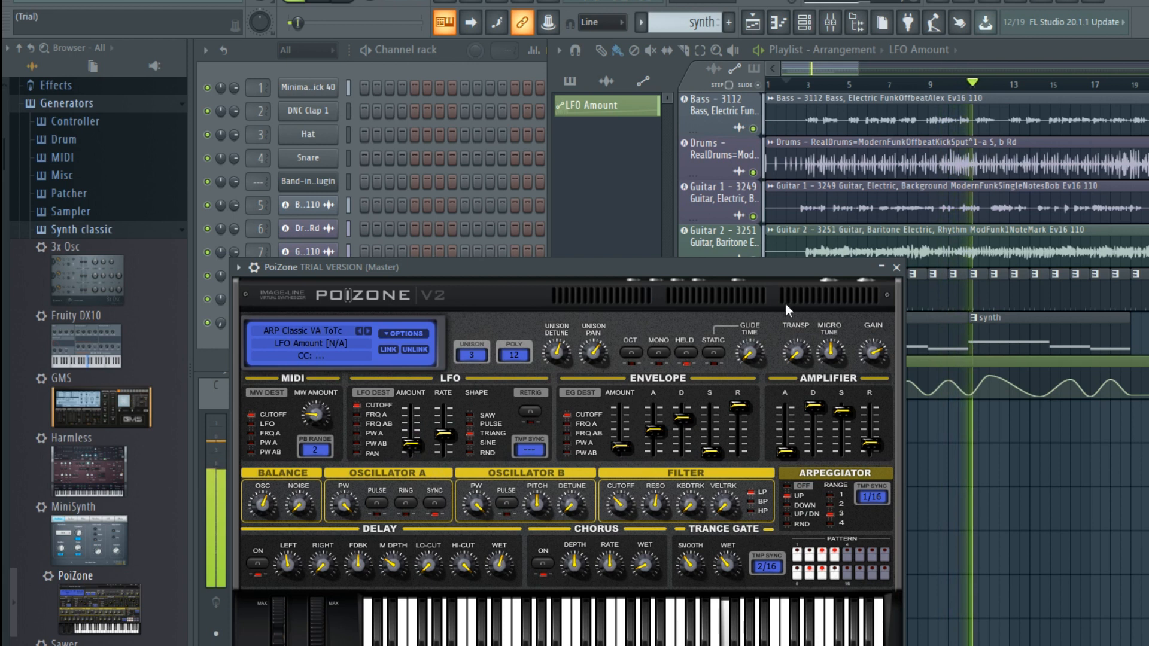
drag(811, 265, 580, 275)
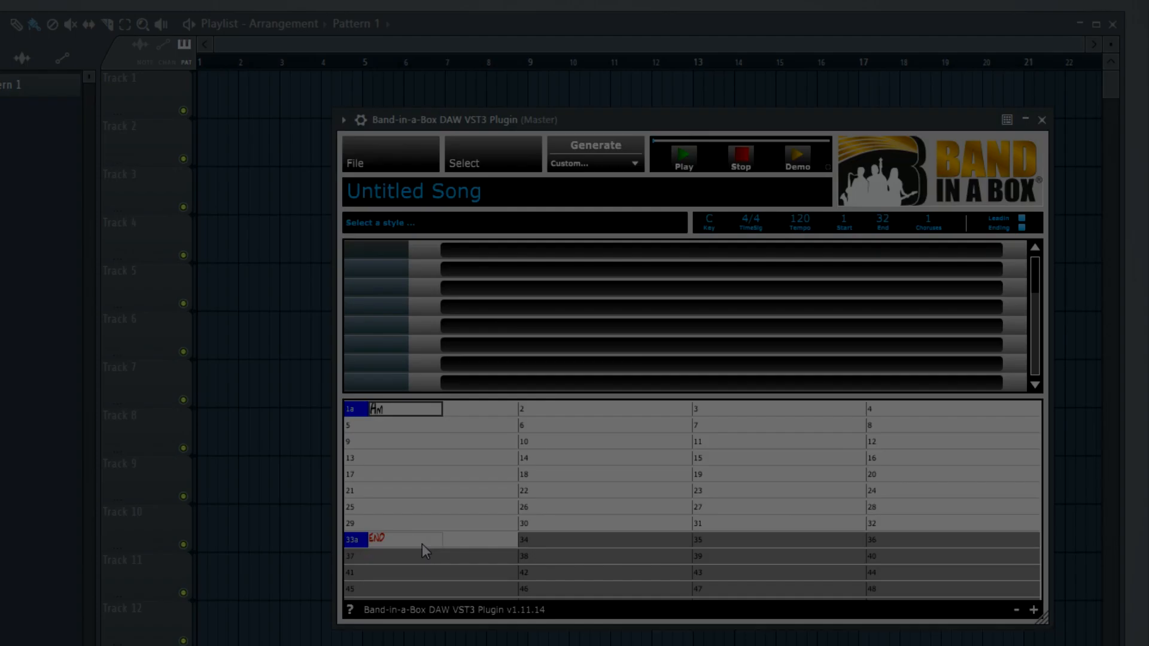
Enter a chord progression in Band-in-a-Box starting with Am at bar 1, G at bar 3 and F#m, G, G#m, Bb in bar 4.
key(Return)
key(Return)
key(Return)
text(G)
key(Return)
key(Return)
text(Fmaj7)
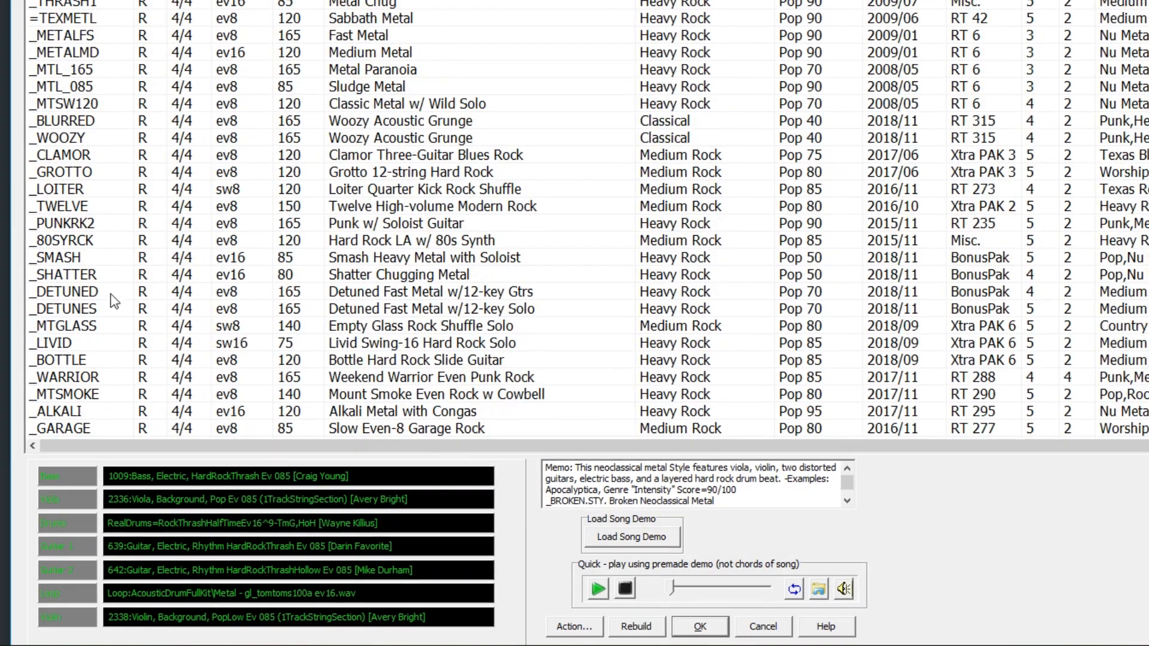
Choose the _DETUNED style, Detuned Fast Metal w/12-key Gtrs, and set the song tempo to 165.
click(111, 294)
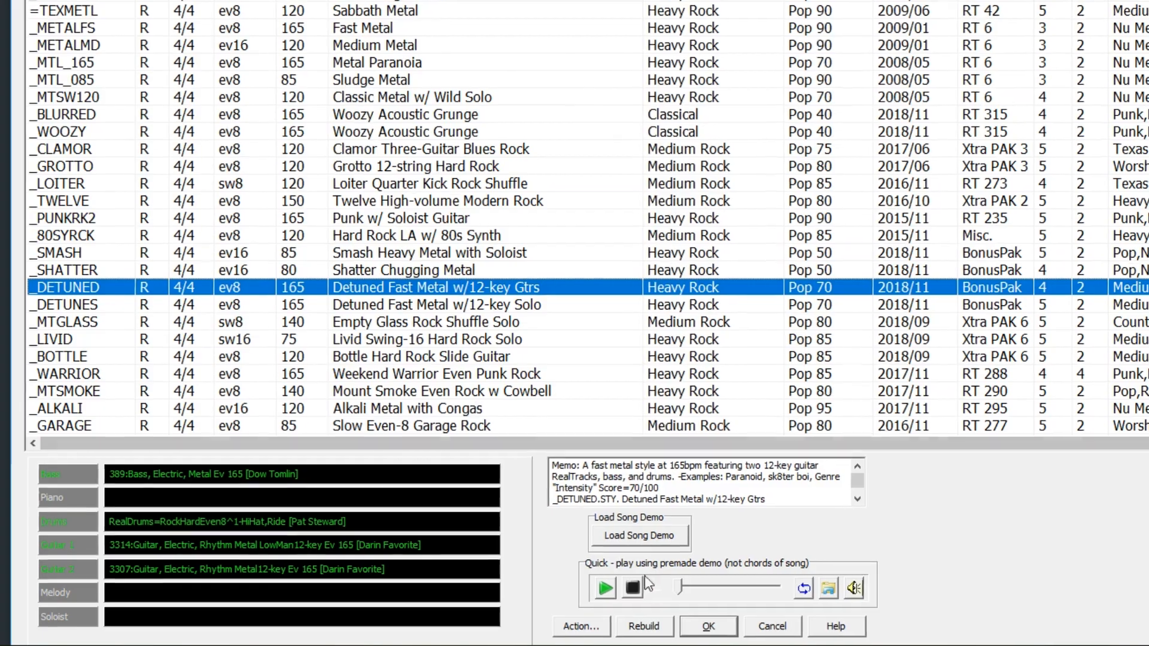
click(718, 626)
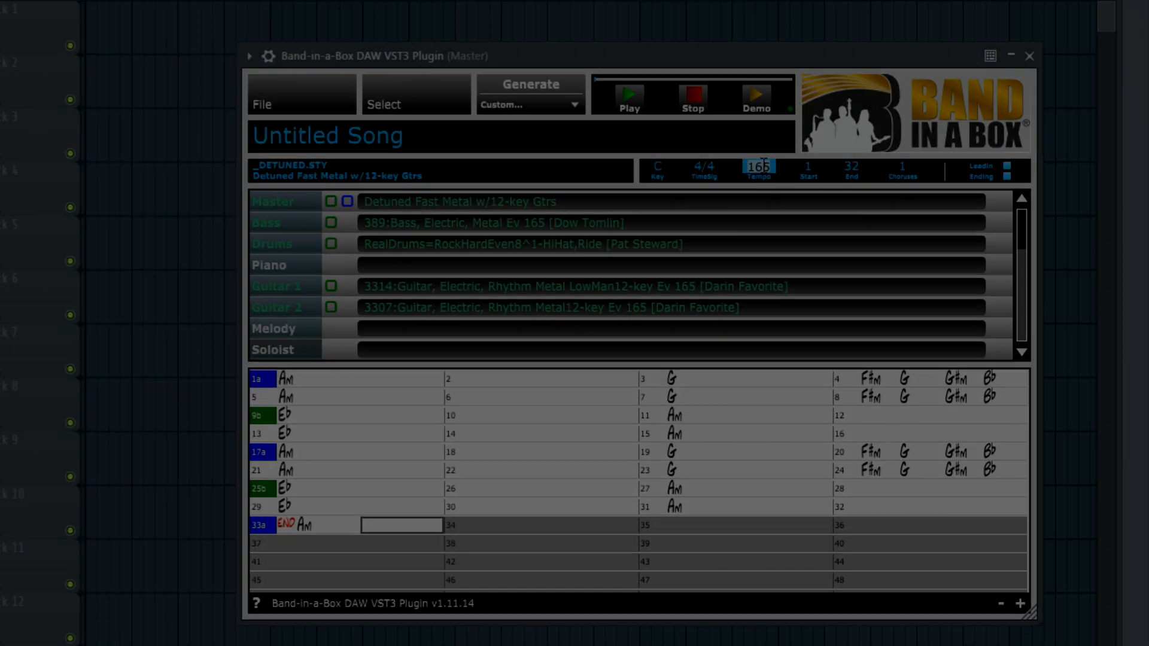
text(165)
key(Return)
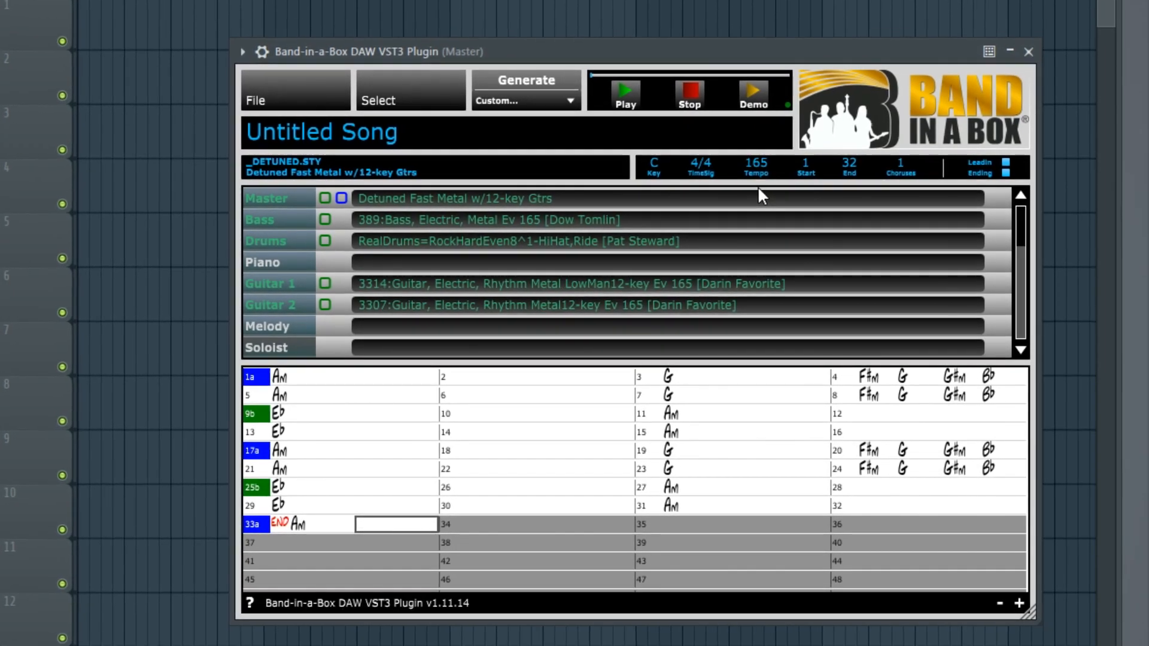
Generate the metal tracks and place them as individual tracks in the playlist from Track 1 at bar 1.
click(510, 78)
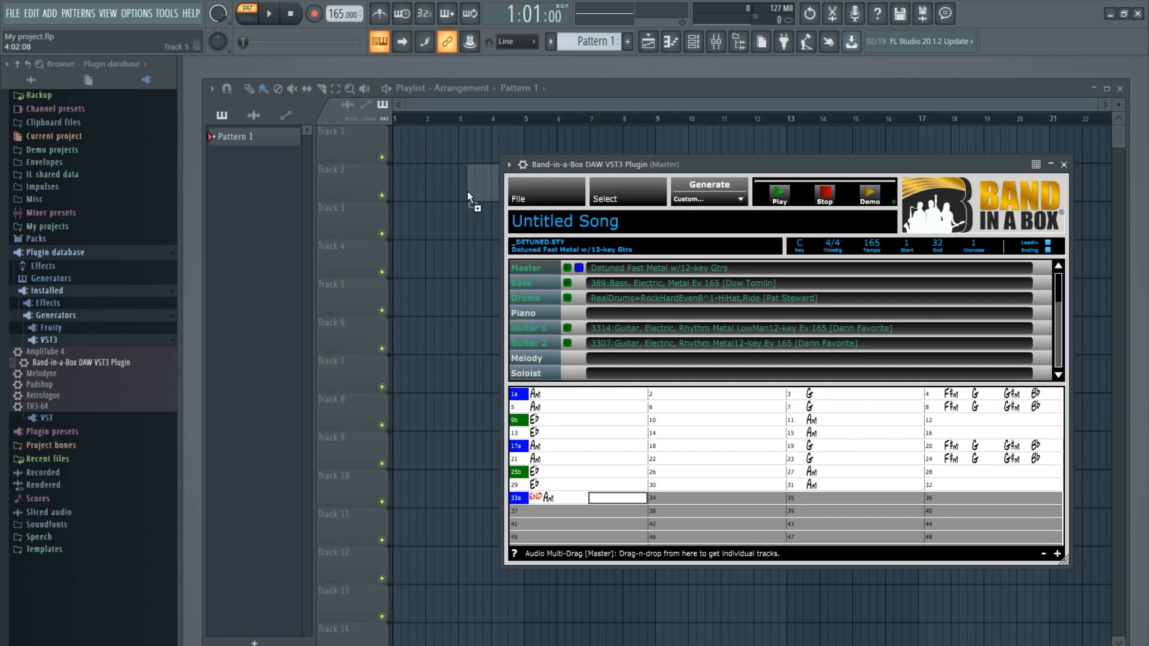
drag(402, 142, 396, 145)
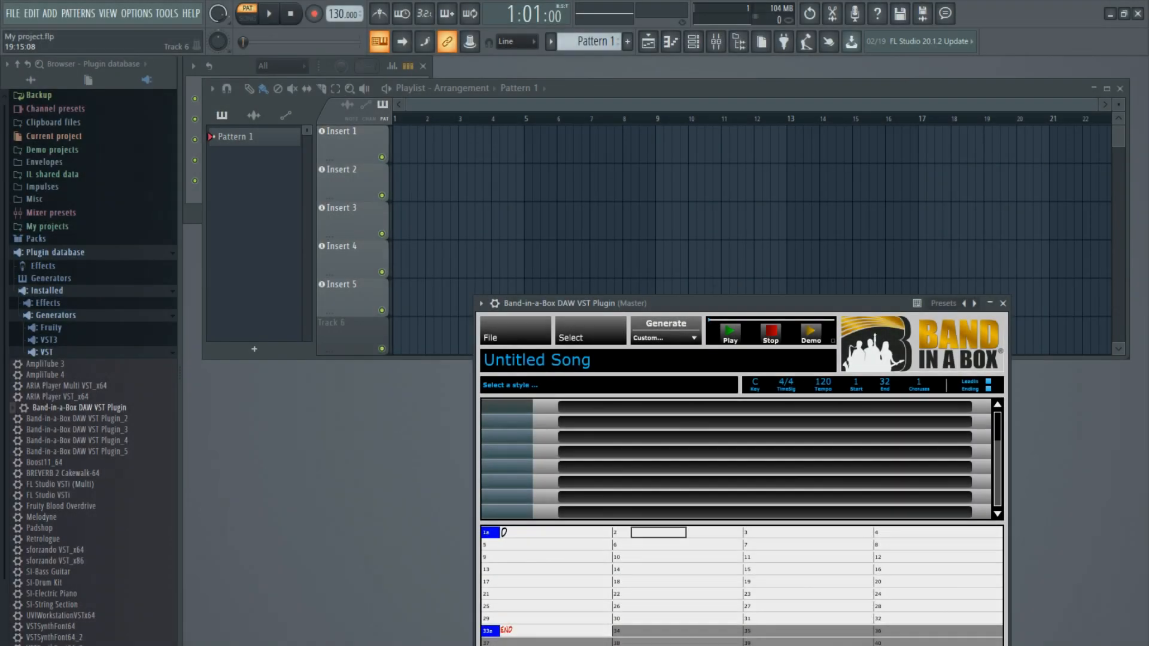
Enter a progression starting D, G at bar 3 and A at bar 4, and choose the Bluegrass style _GRINNER.
click(789, 532)
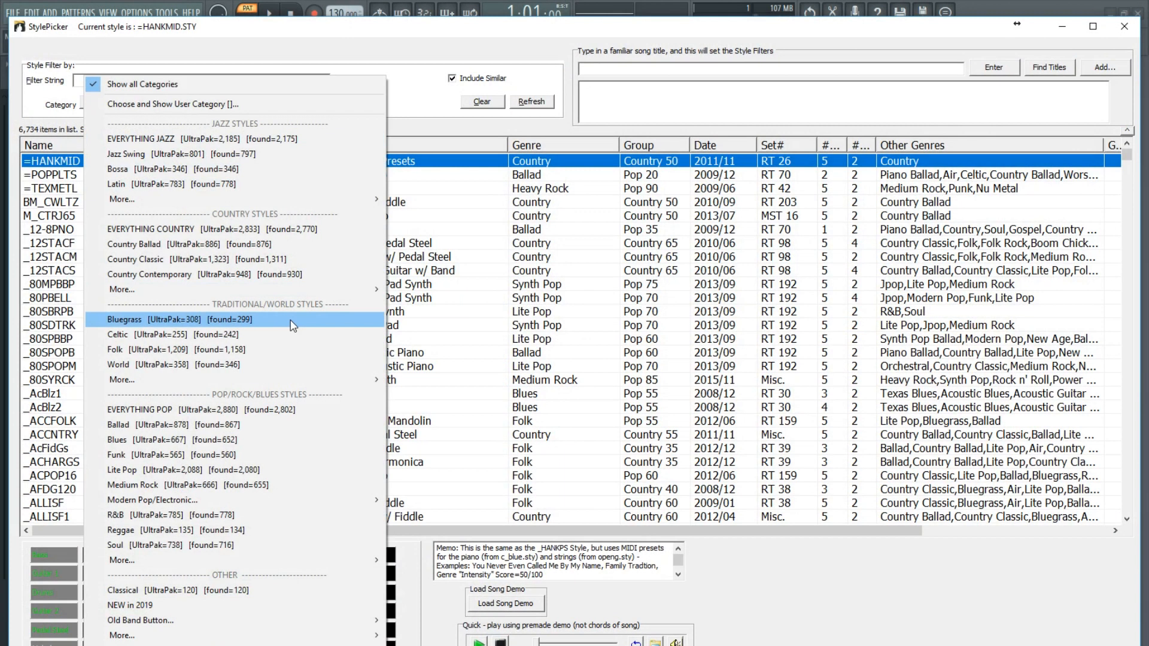
click(293, 325)
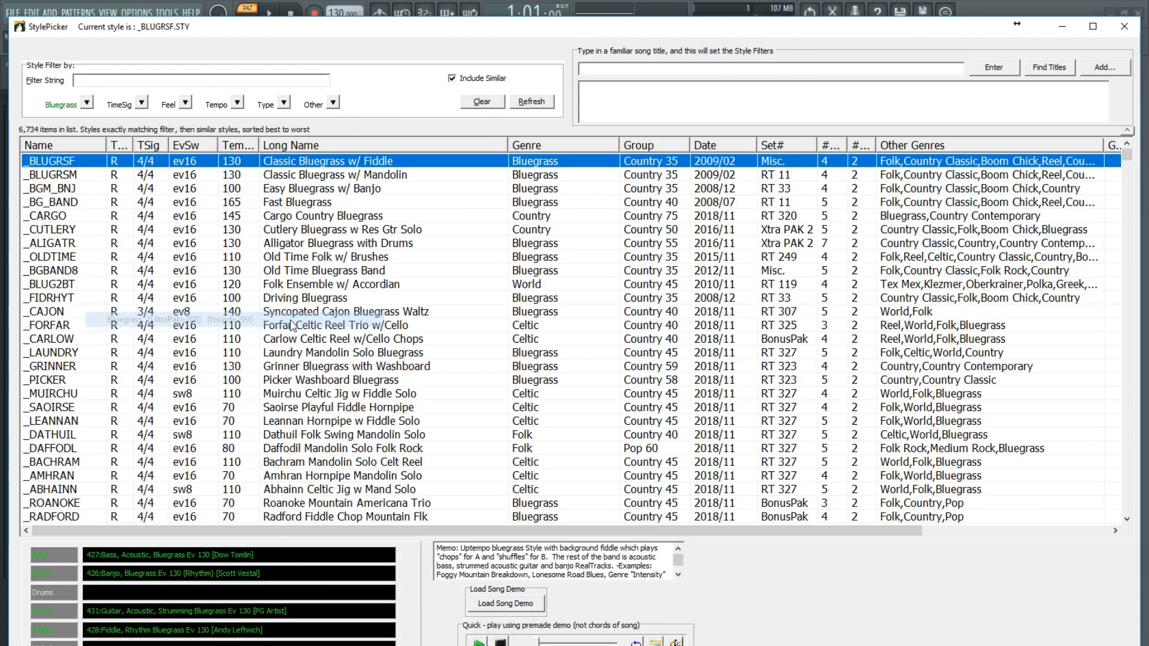
click(55, 366)
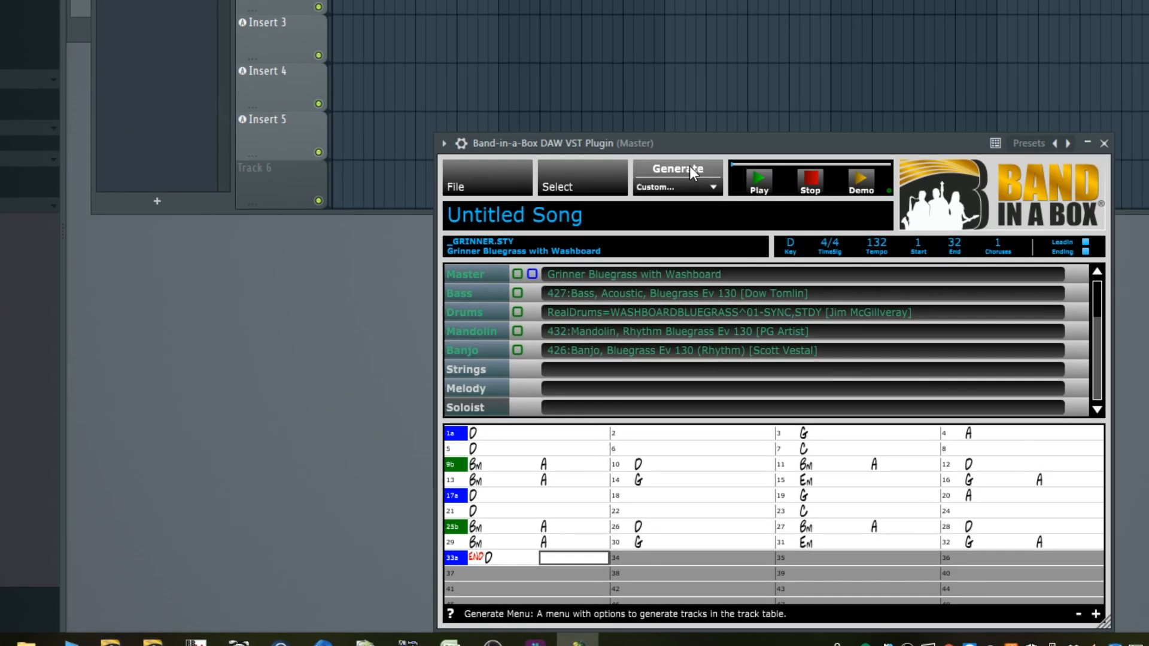
Generate the Grinner Bluegrass with Washboard tracks and place them individually in the playlist from Insert 1 at bar 1.
click(687, 168)
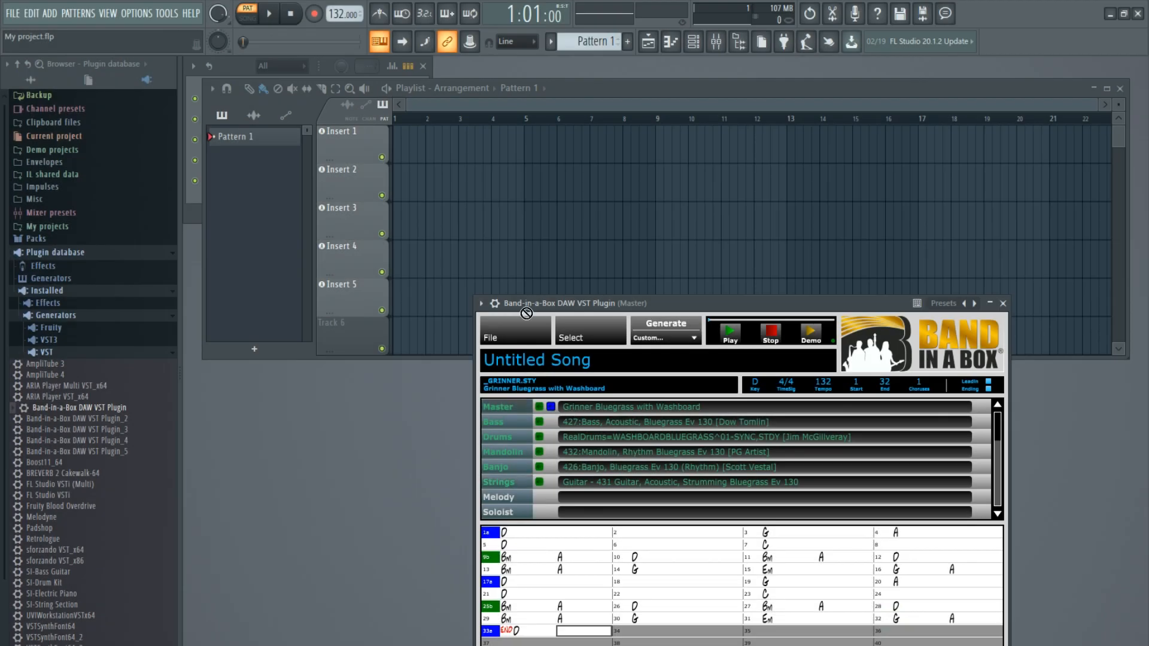
drag(526, 313, 411, 144)
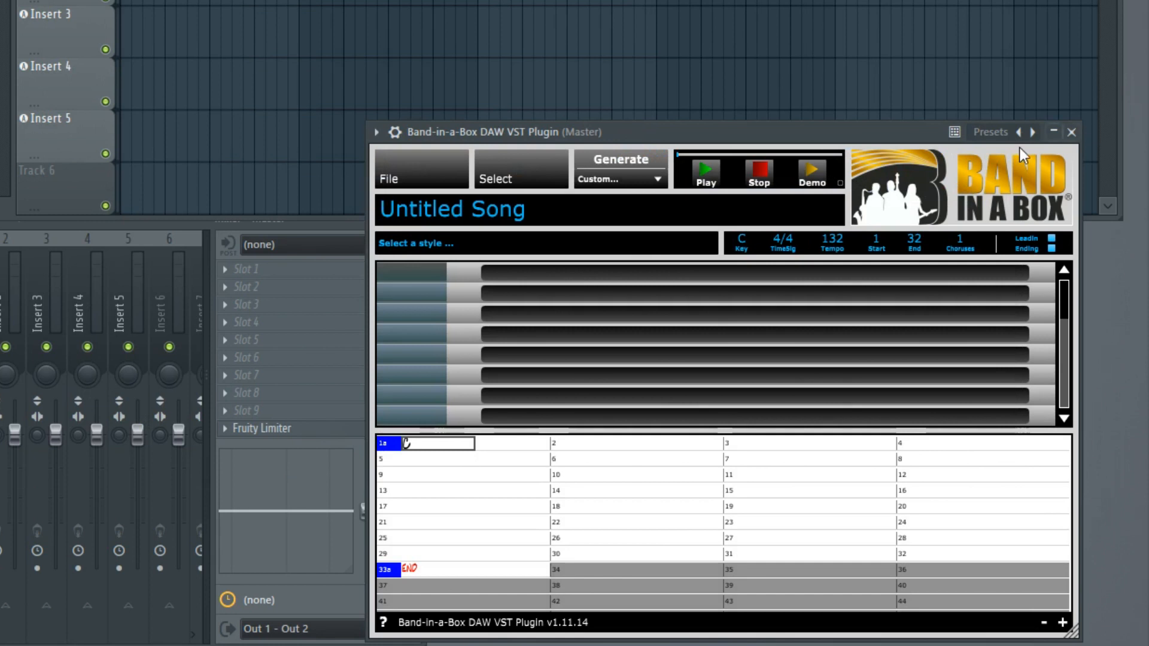
Open the song "_CHUGGIN Demo - Chuggin Chicken Pickin Train.SGU" from the RealTracks320 Demos folder in Band-in-a-Box.
click(408, 177)
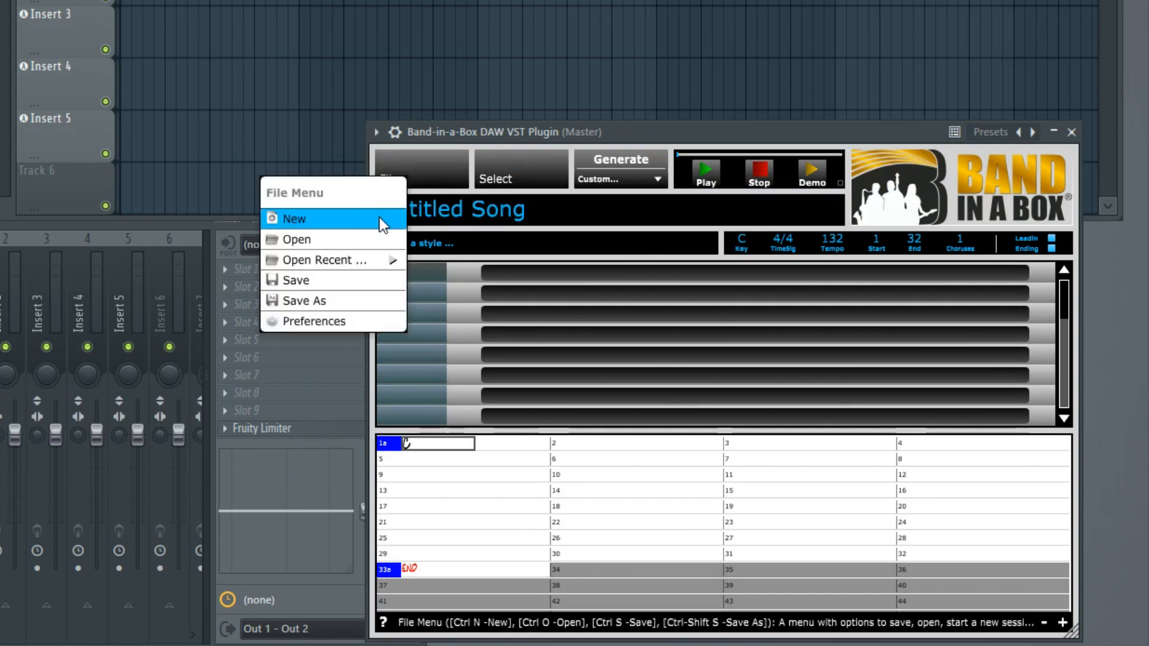
click(316, 240)
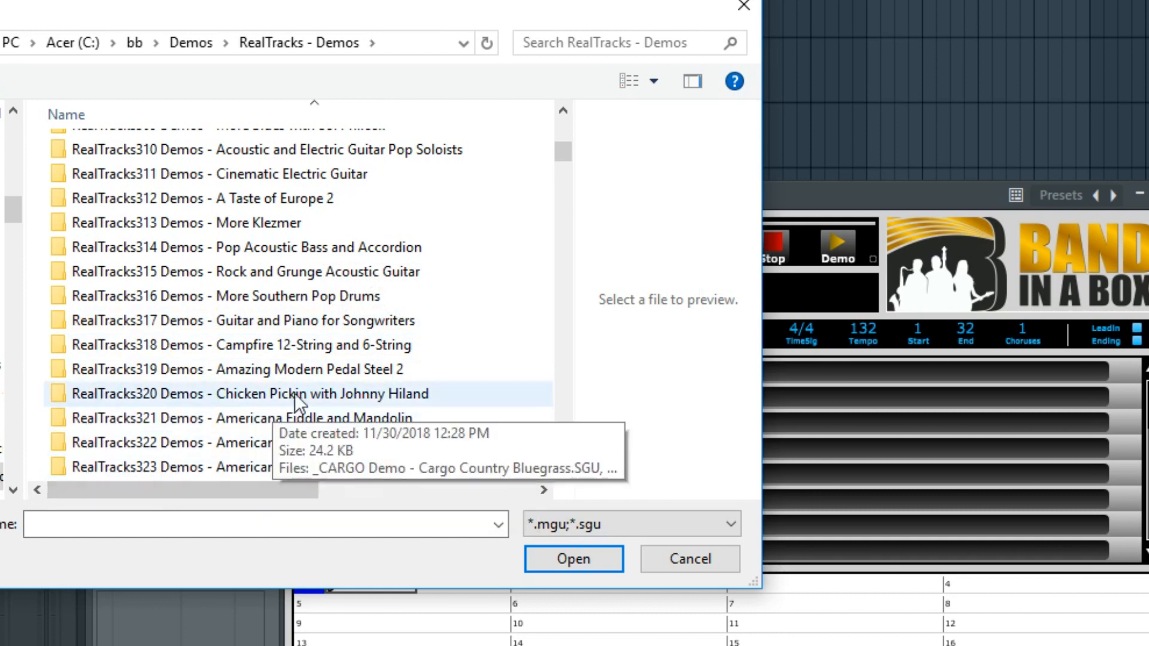
double_click(315, 393)
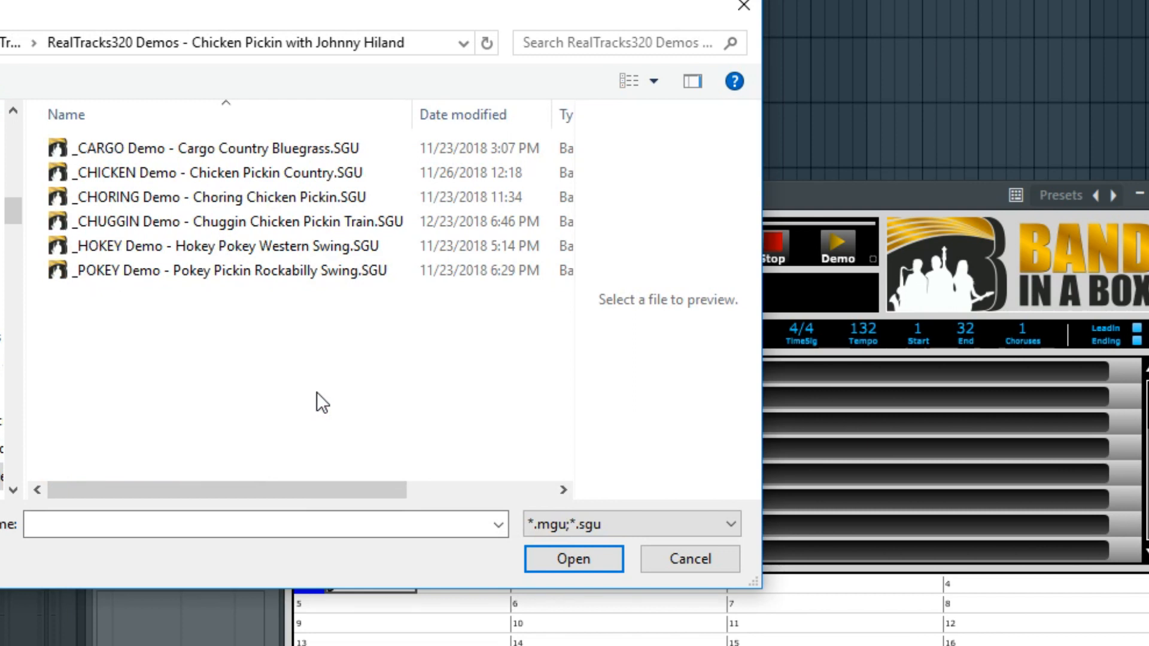
click(235, 220)
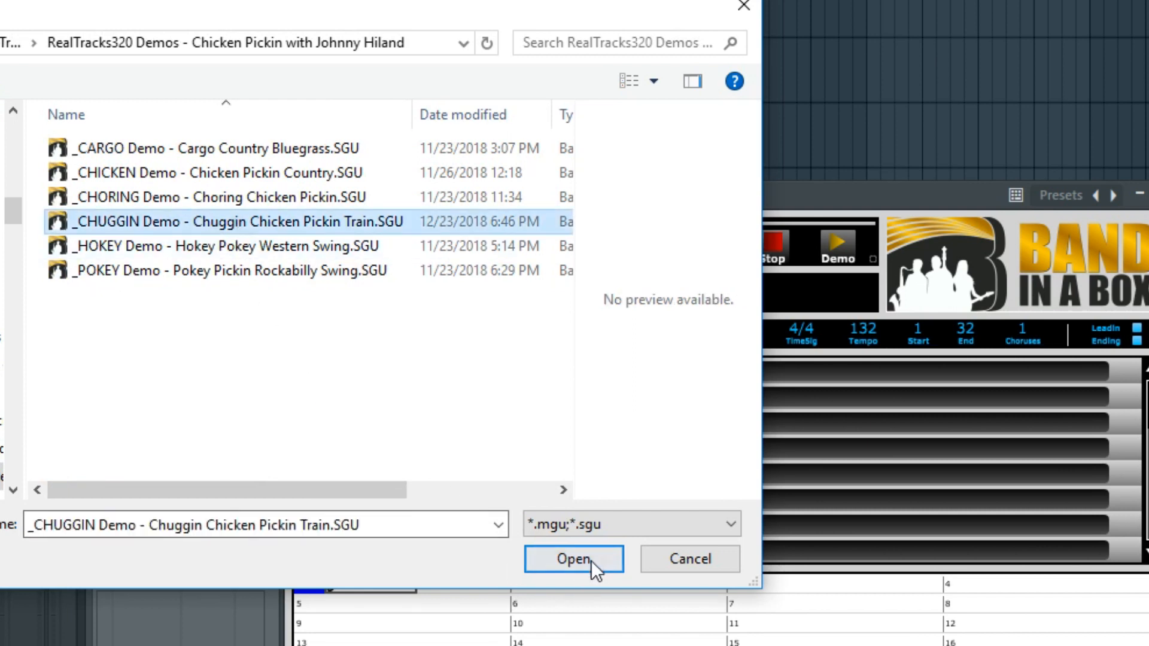
click(574, 559)
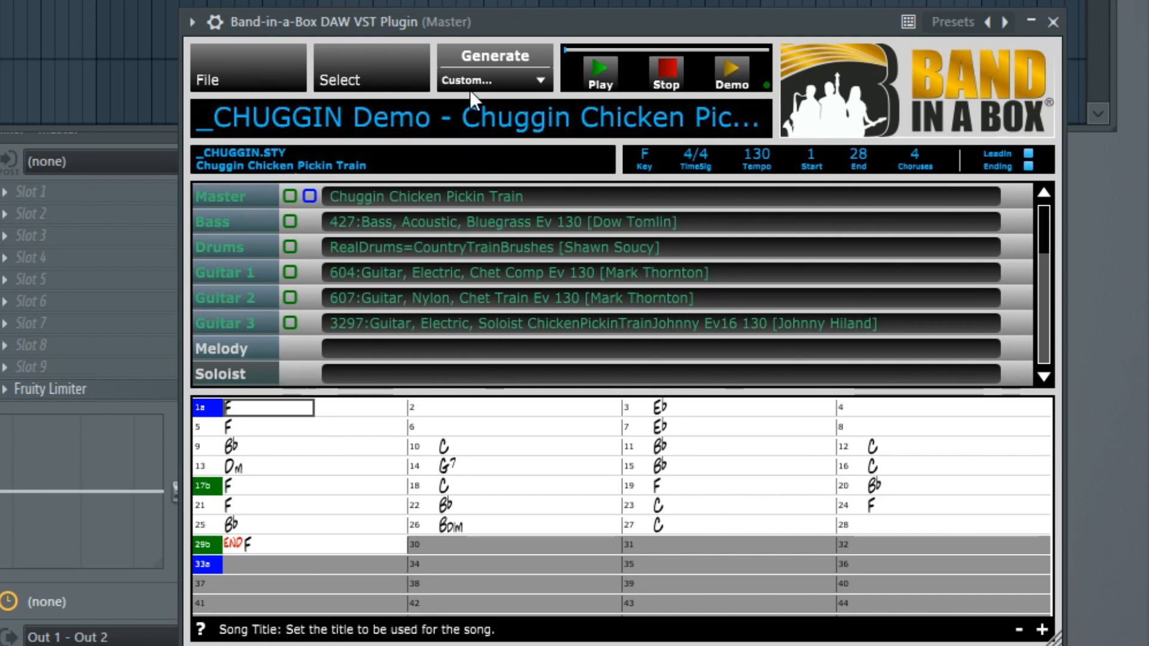
Generate the Chuggin Chicken Pickin Train tracks and place them individually in the playlist from Insert 1 at bar 1.
click(458, 55)
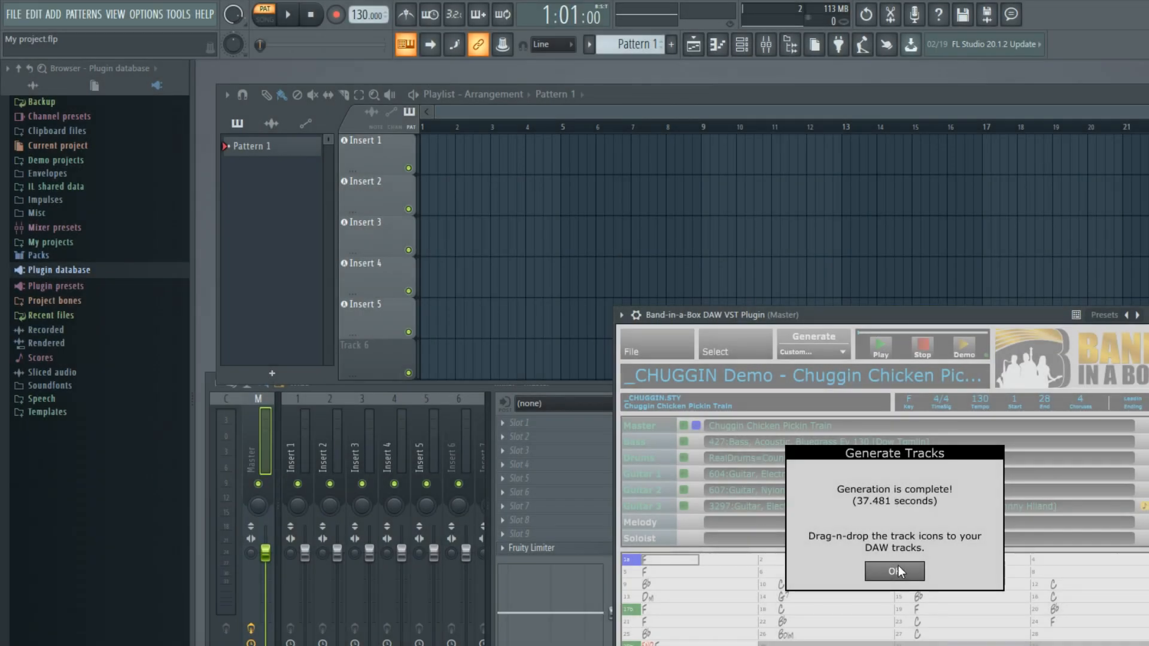
click(899, 568)
drag(696, 426, 422, 173)
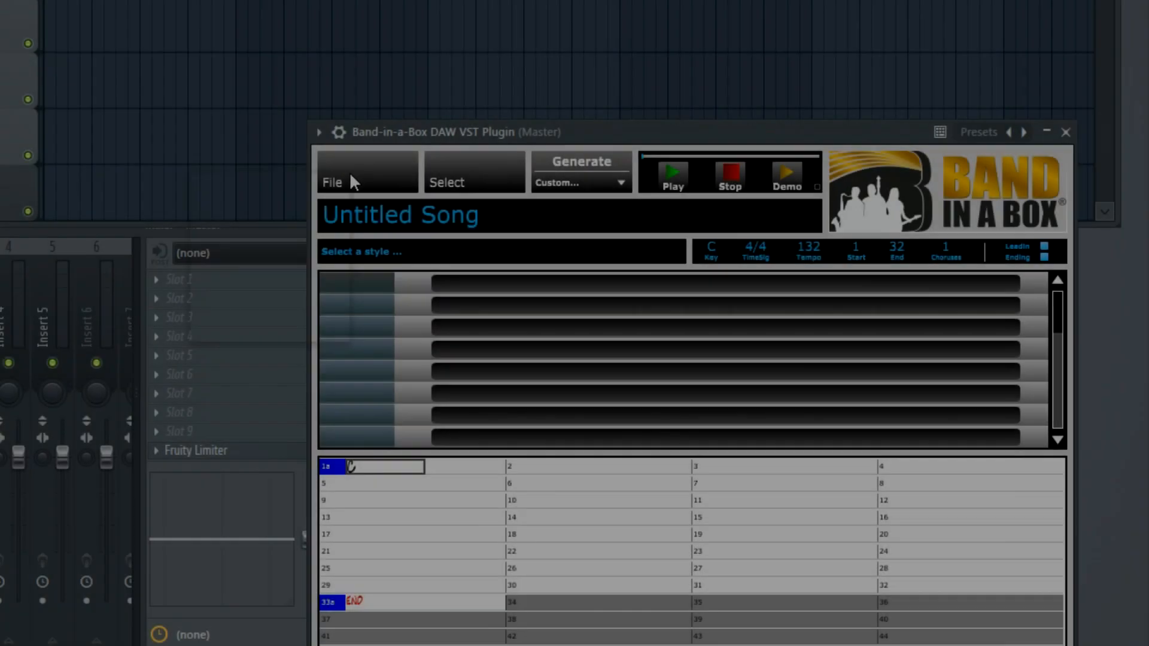
Open the song "_JUTAI Demo - Jutai Fast Samba with Percussion.SGU" from the RealTracks302 Demos - A Taste of Brazil folder.
click(350, 177)
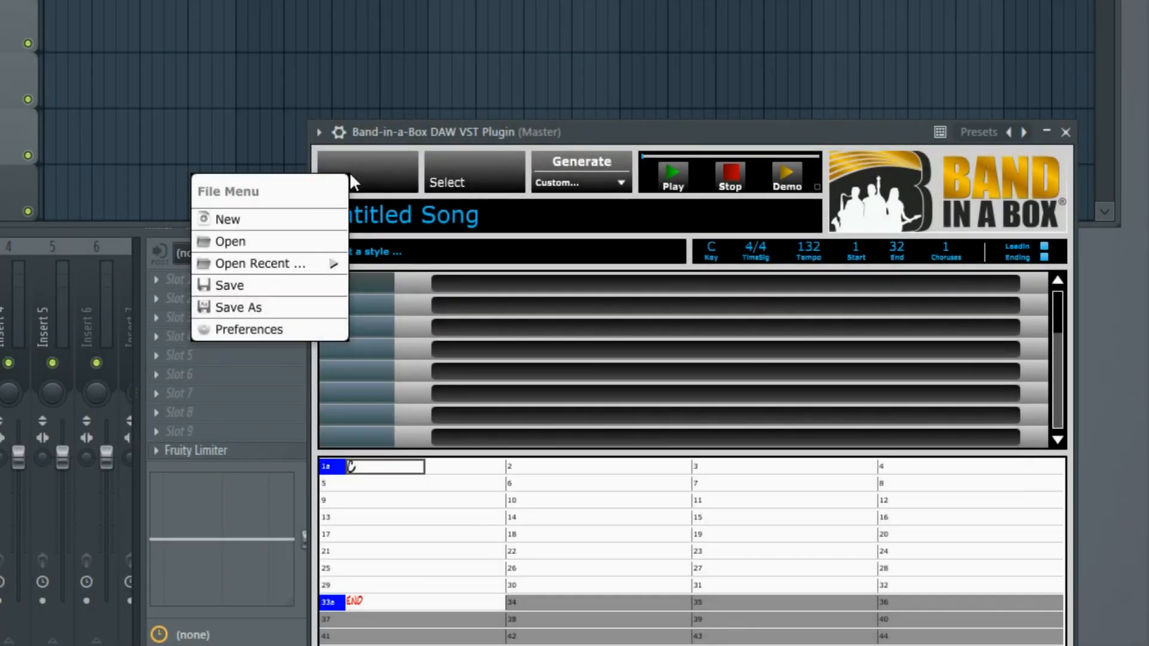
click(275, 241)
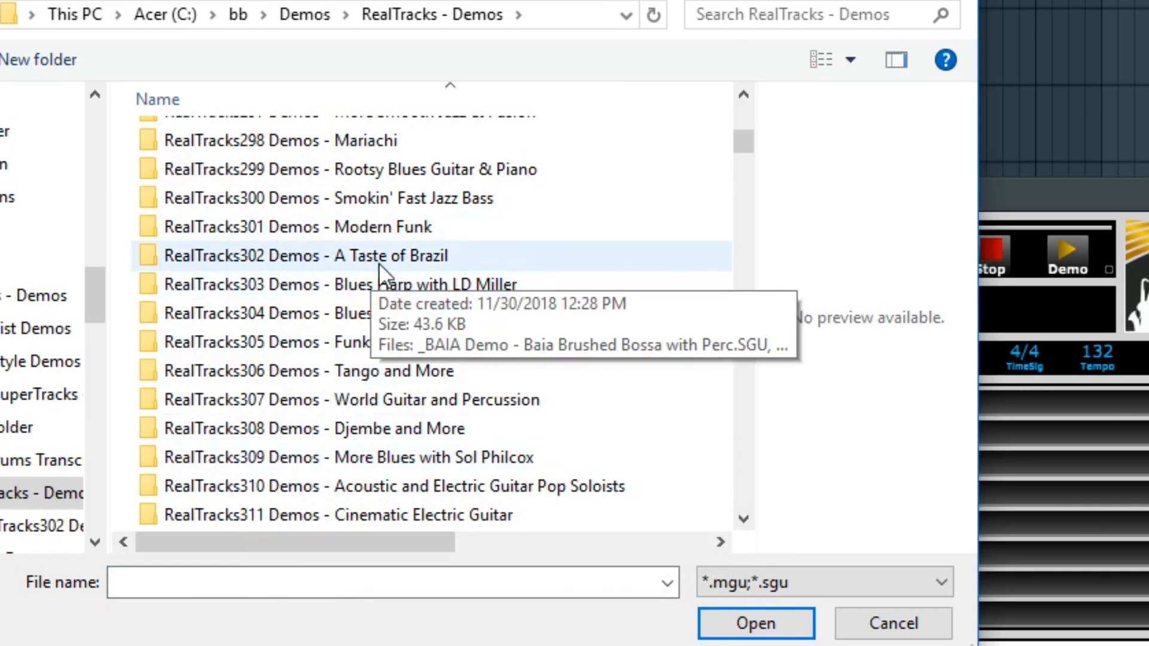
double_click(284, 182)
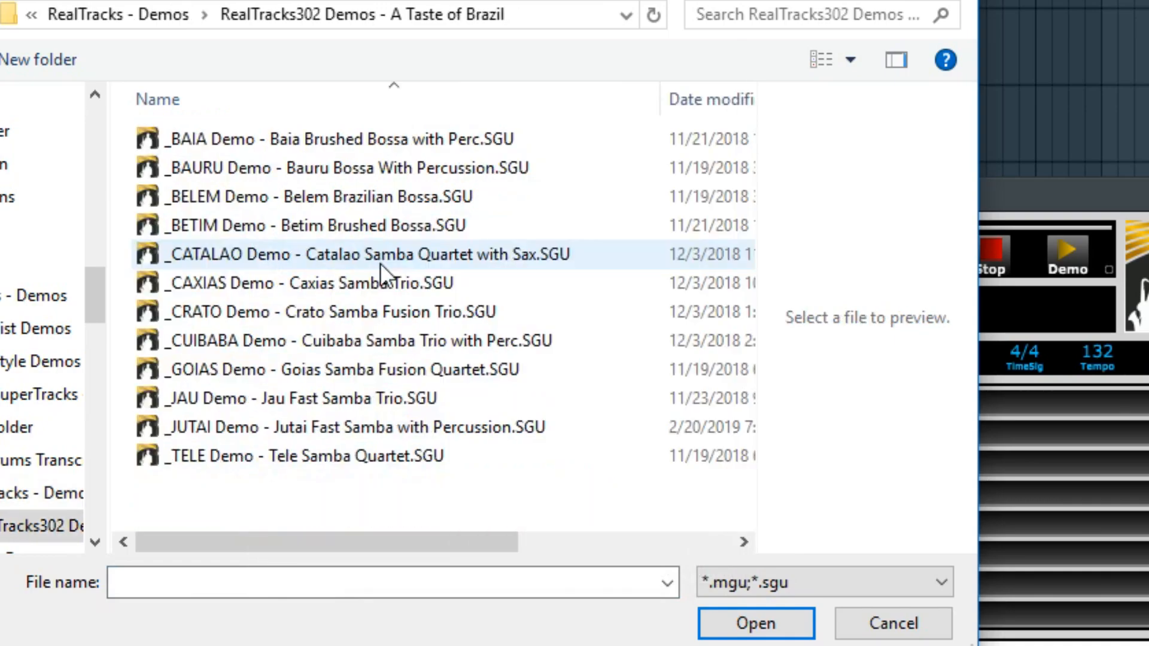
click(278, 429)
click(748, 622)
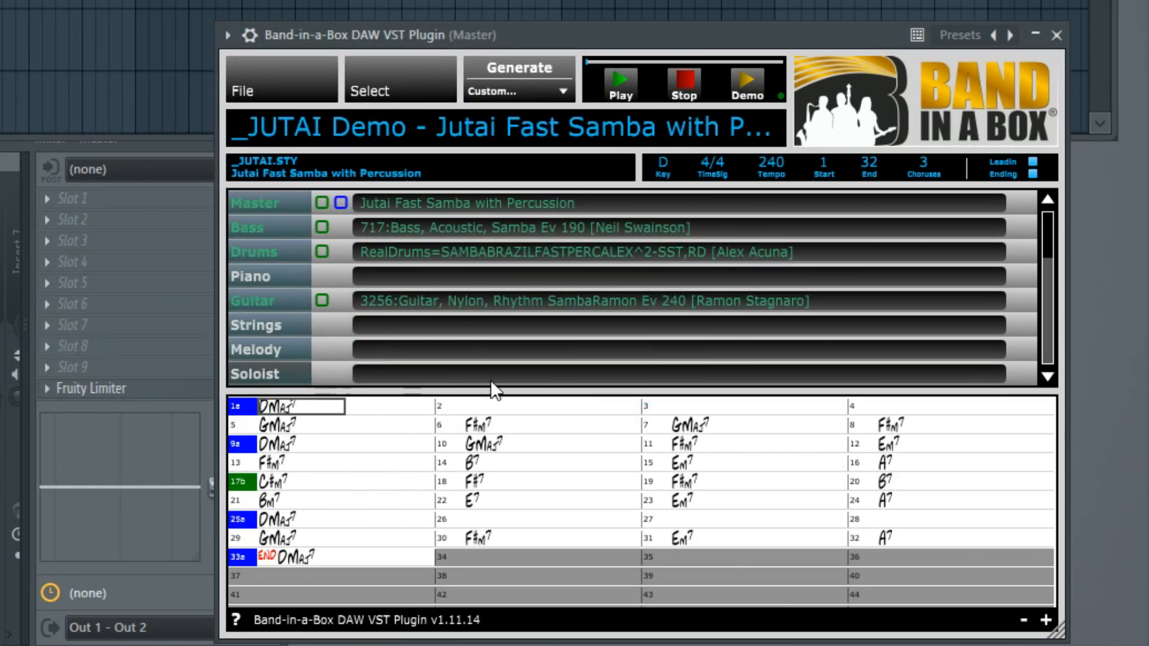
Generate the Jutai samba tracks, place them individually in the playlist from Insert 1 at bar 1, and play the song.
click(522, 65)
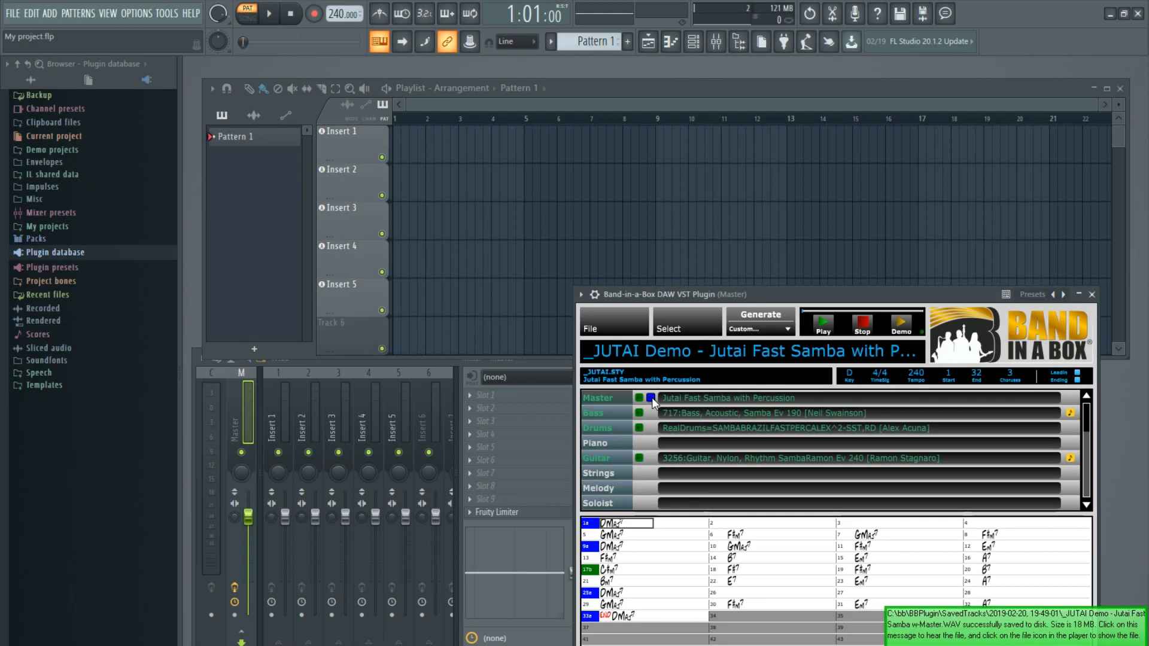
drag(640, 378, 396, 151)
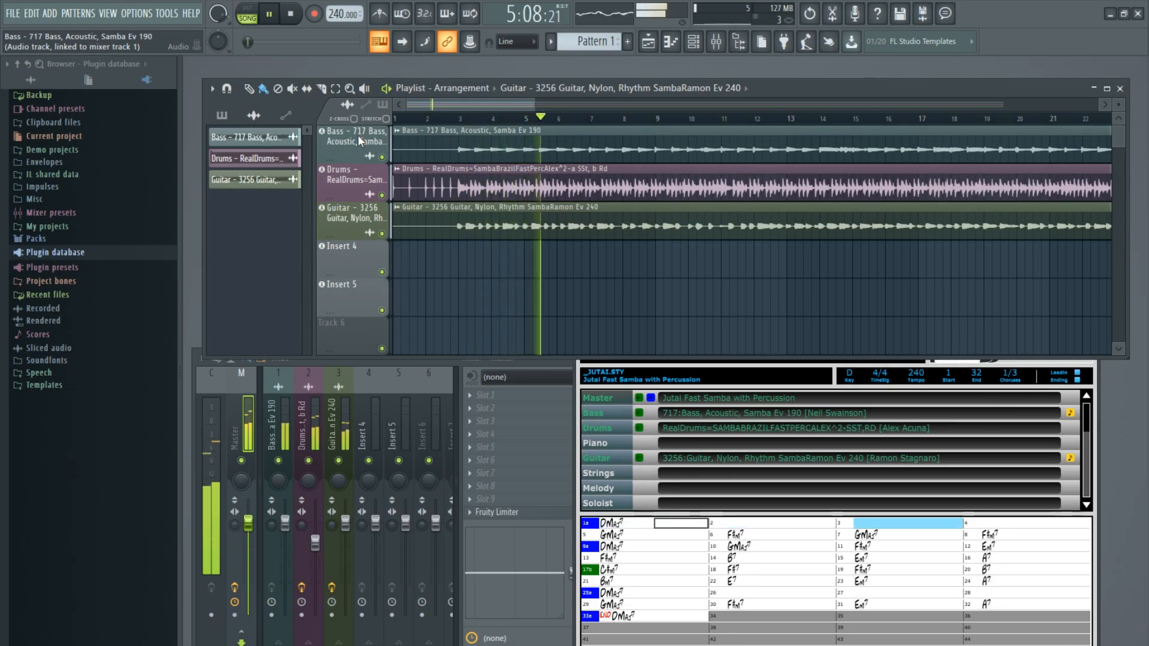
click(1100, 385)
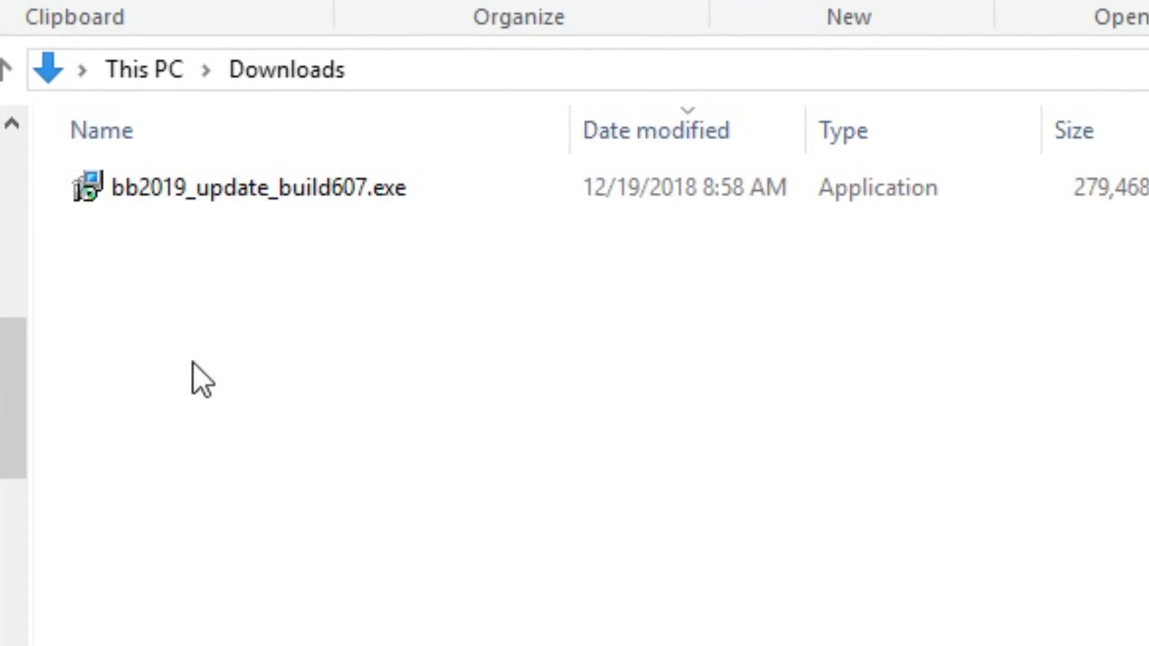
Run the installer bb2019_update_build607.exe from Downloads and advance the Band-in-a-Box DAW Plugin setup past its welcome page.
double_click(299, 199)
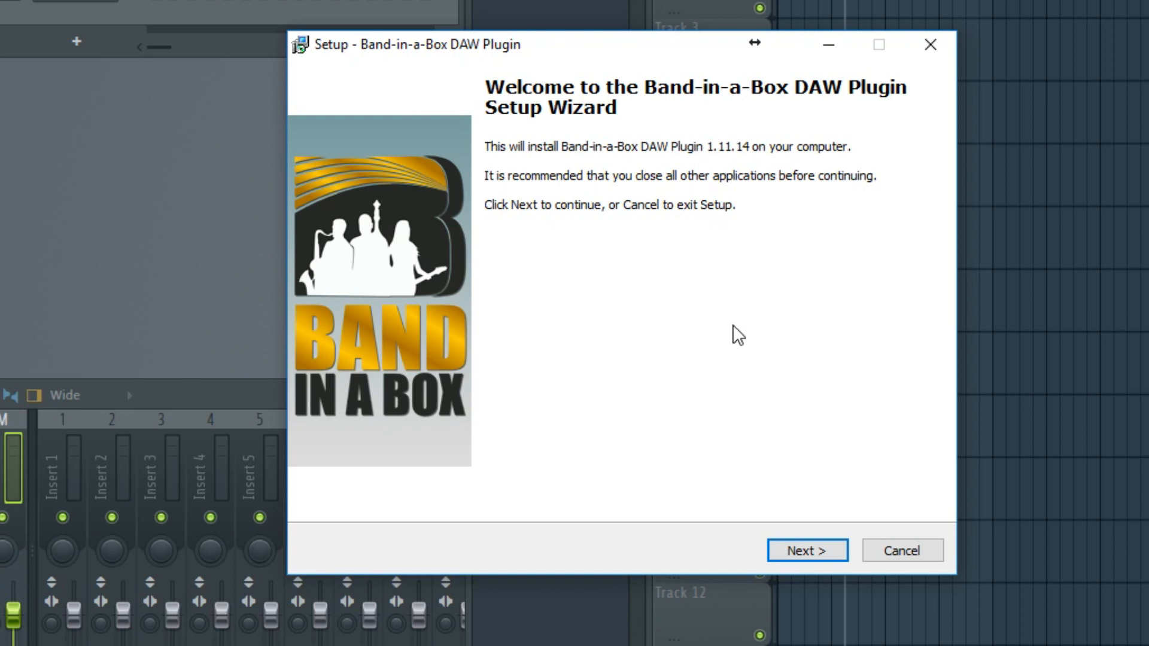
click(838, 554)
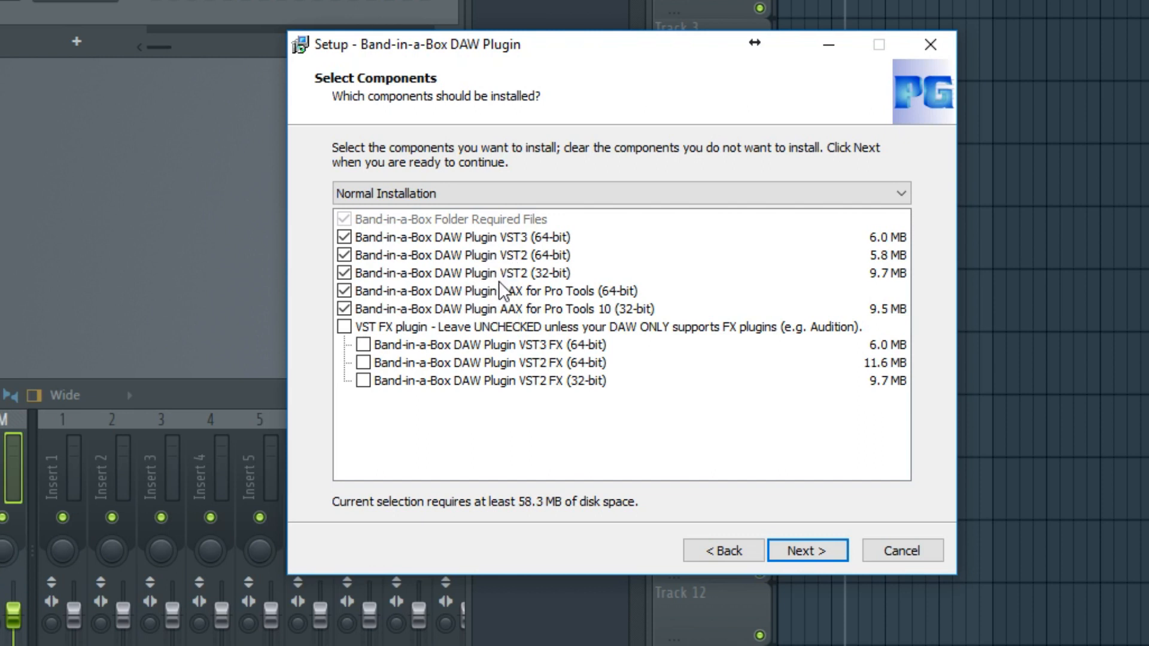
Deselect the AAX and VST2 plugin components, and reselect them to restore the Normal Installation.
click(344, 309)
click(344, 291)
click(344, 273)
click(344, 255)
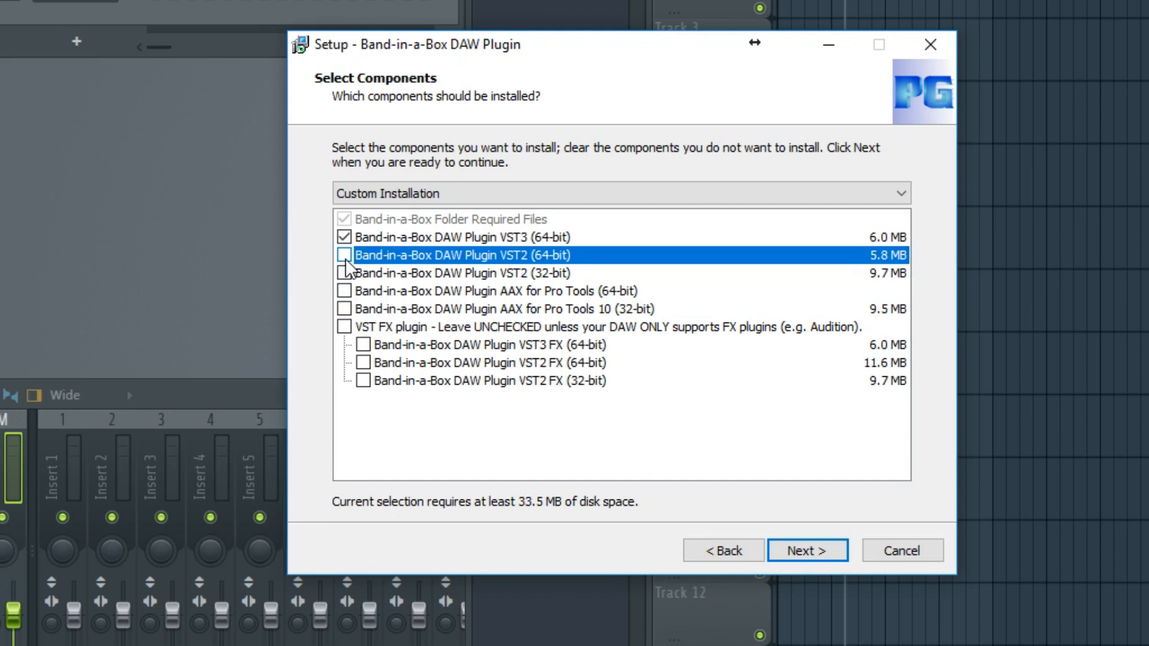
click(345, 273)
click(344, 291)
click(344, 309)
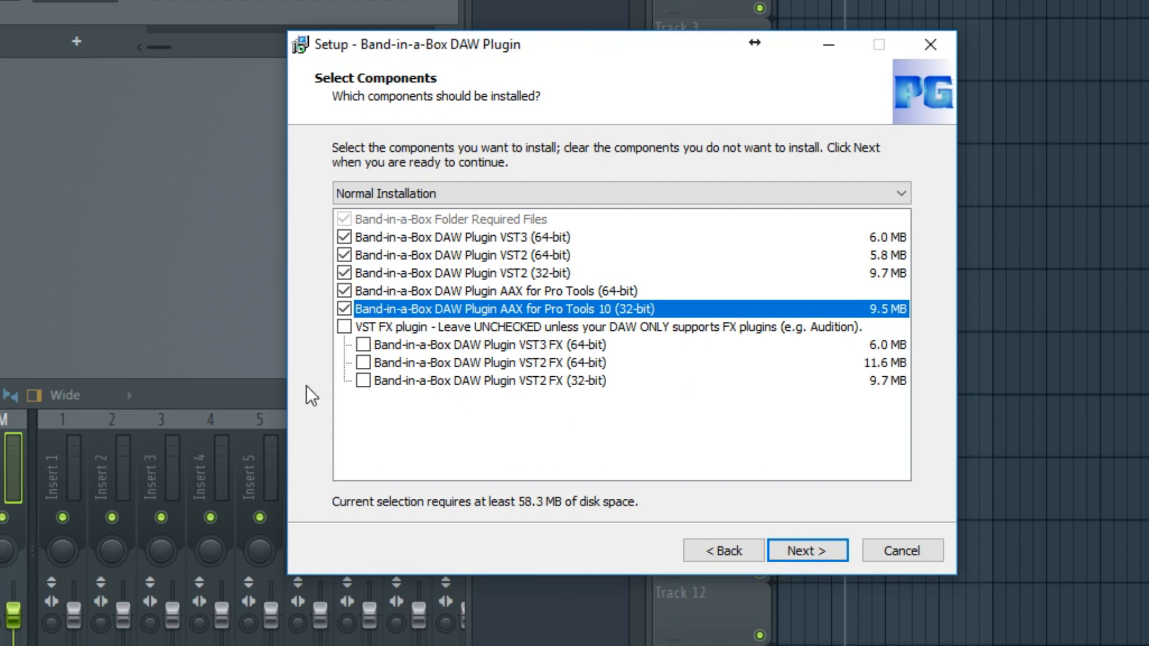
Set the installer's Band-in-a-Box folder to c:\bb and accept the default plugin folders and all additional VST2 copy locations.
click(822, 554)
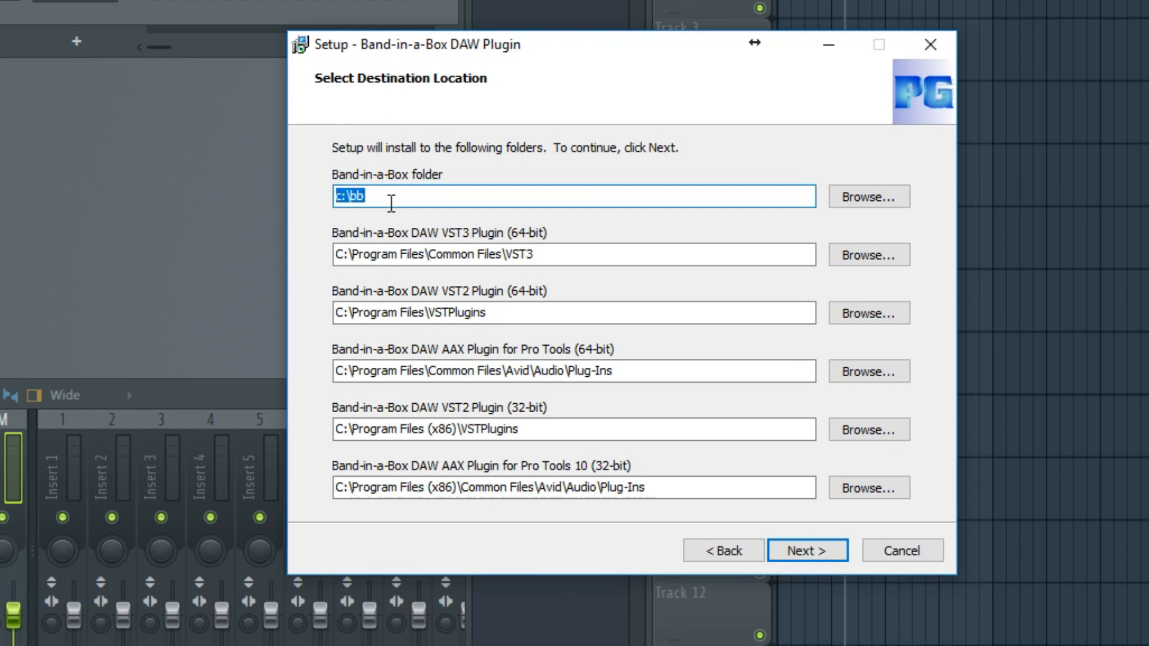
drag(335, 196, 341, 196)
text(e)
key(BackSpace)
text(c)
key(End)
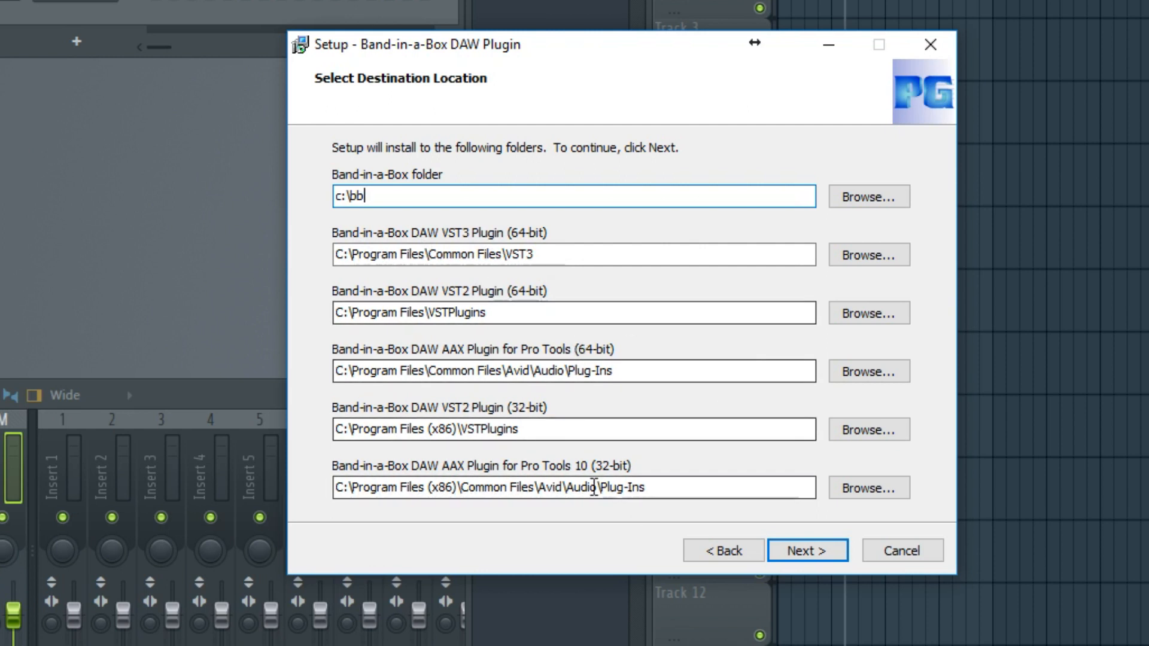
click(807, 551)
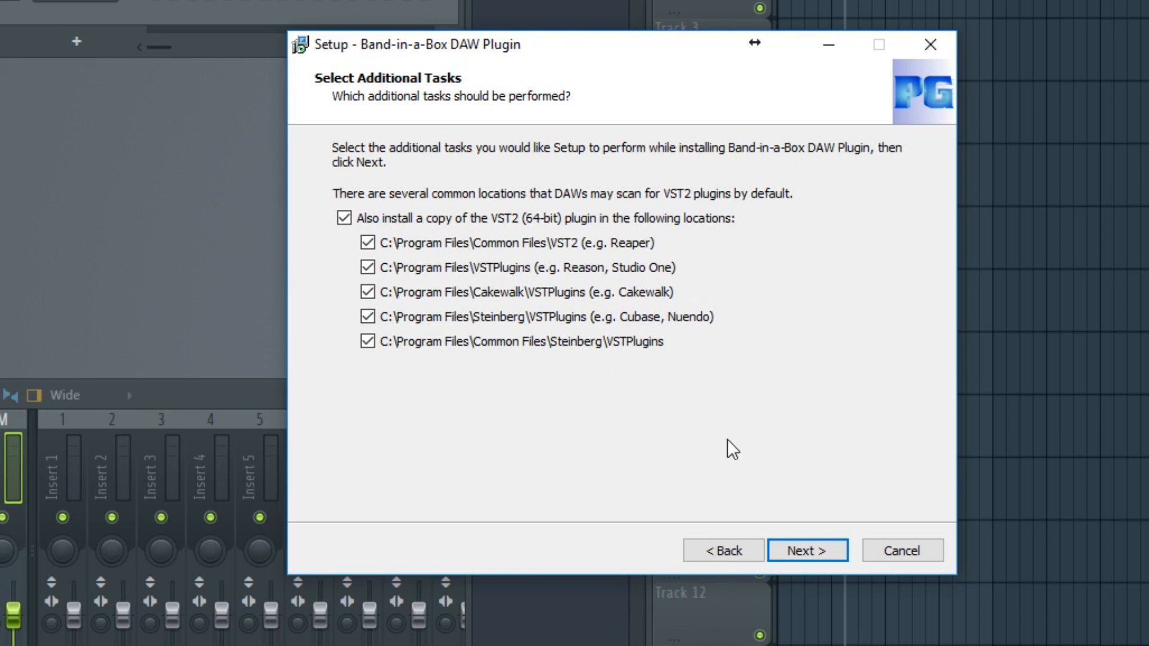
click(807, 546)
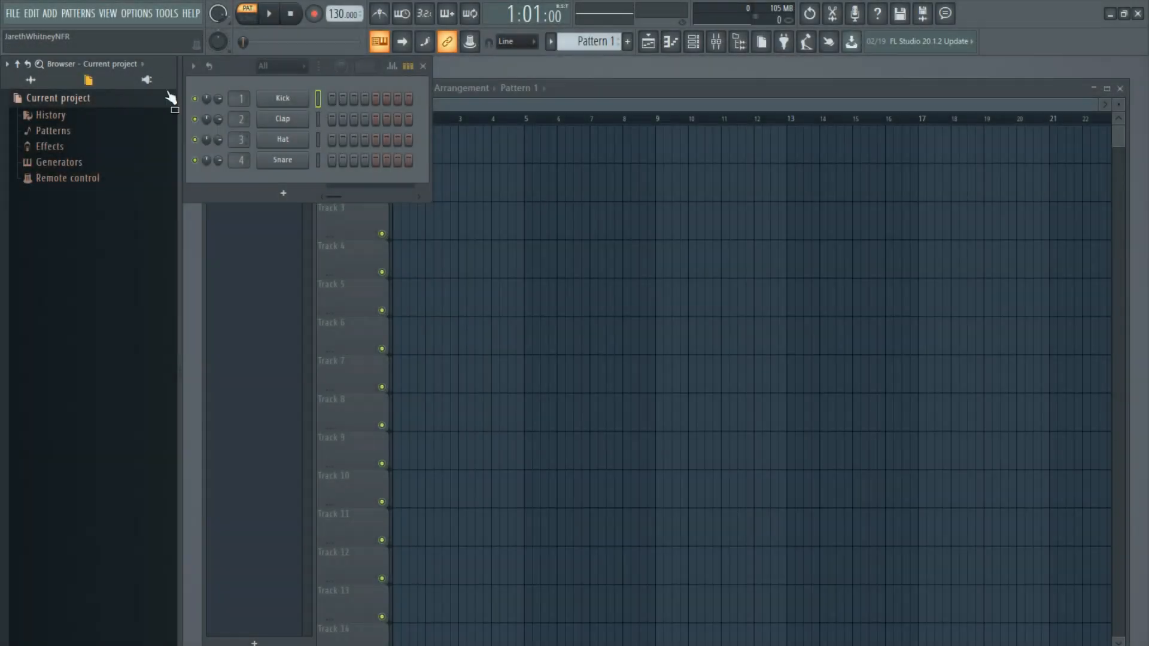
In FL Studio, add the Band-in-a-Box DAW VST3 Plugin from the installed VST3 generators to the channel rack.
click(147, 79)
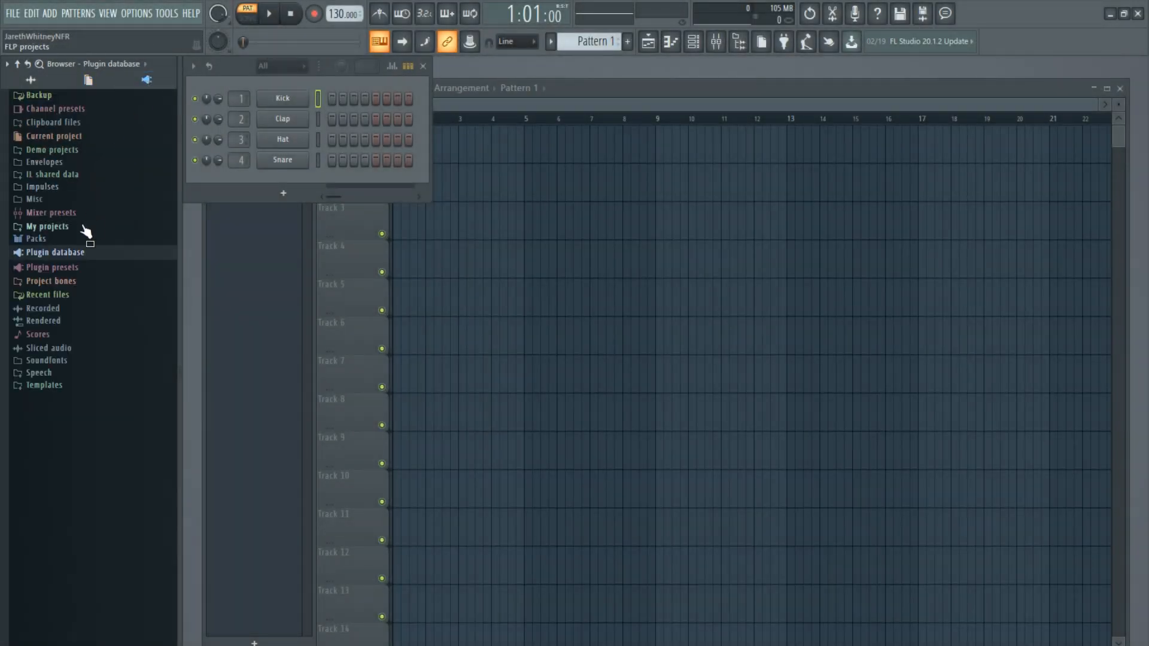
click(79, 254)
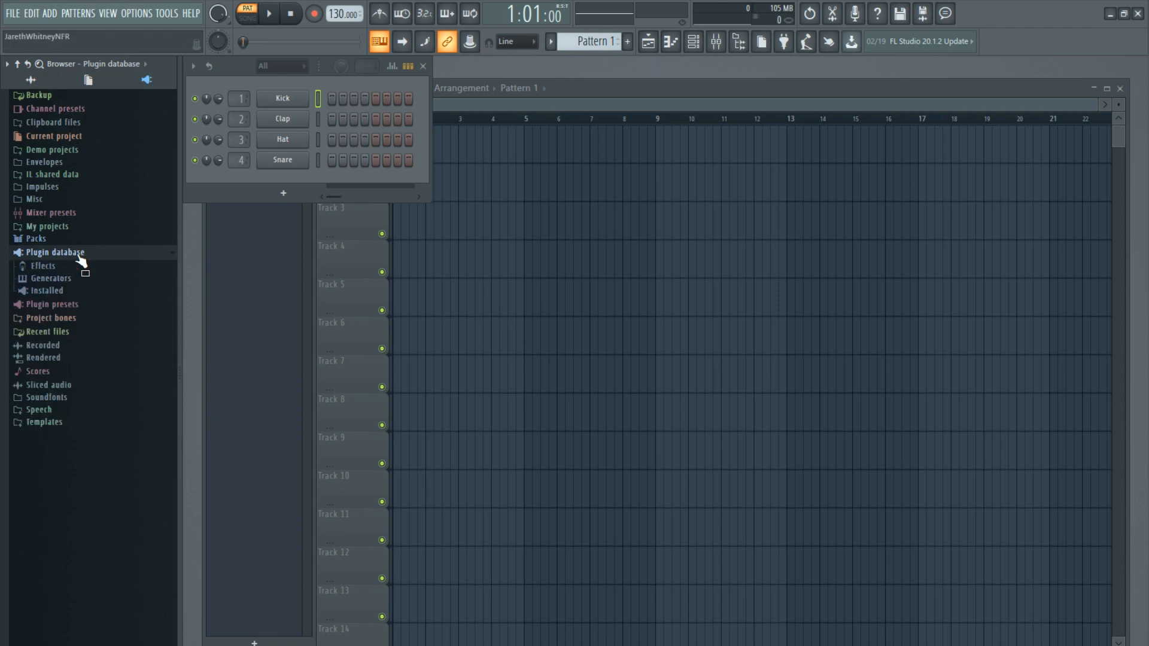
click(49, 291)
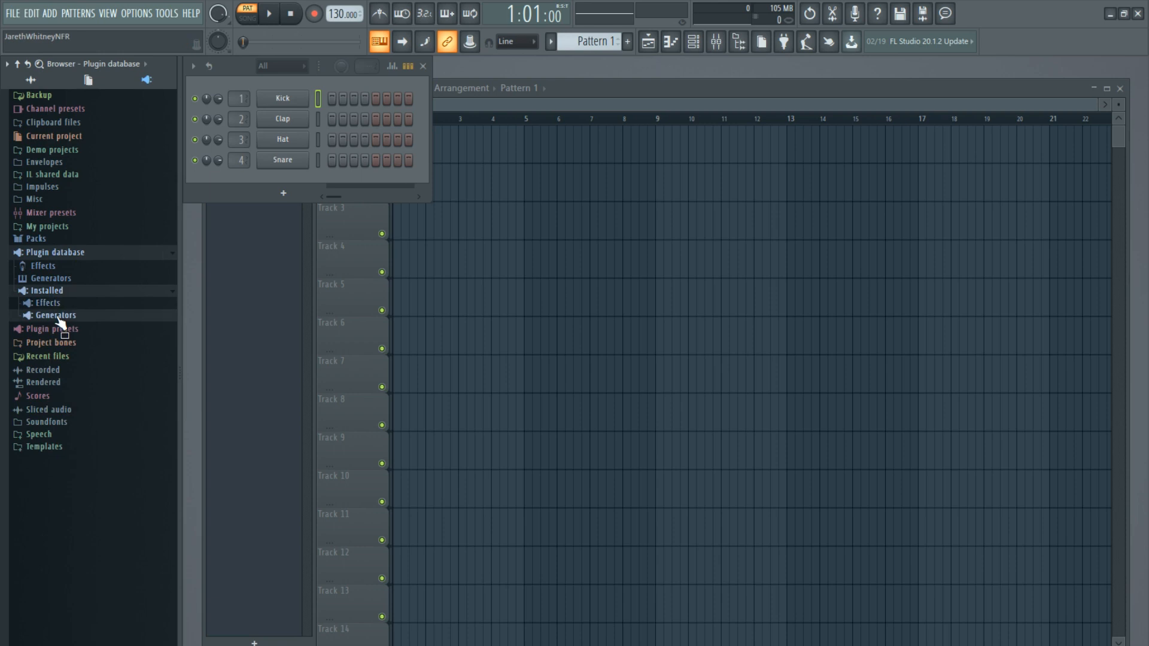
click(57, 316)
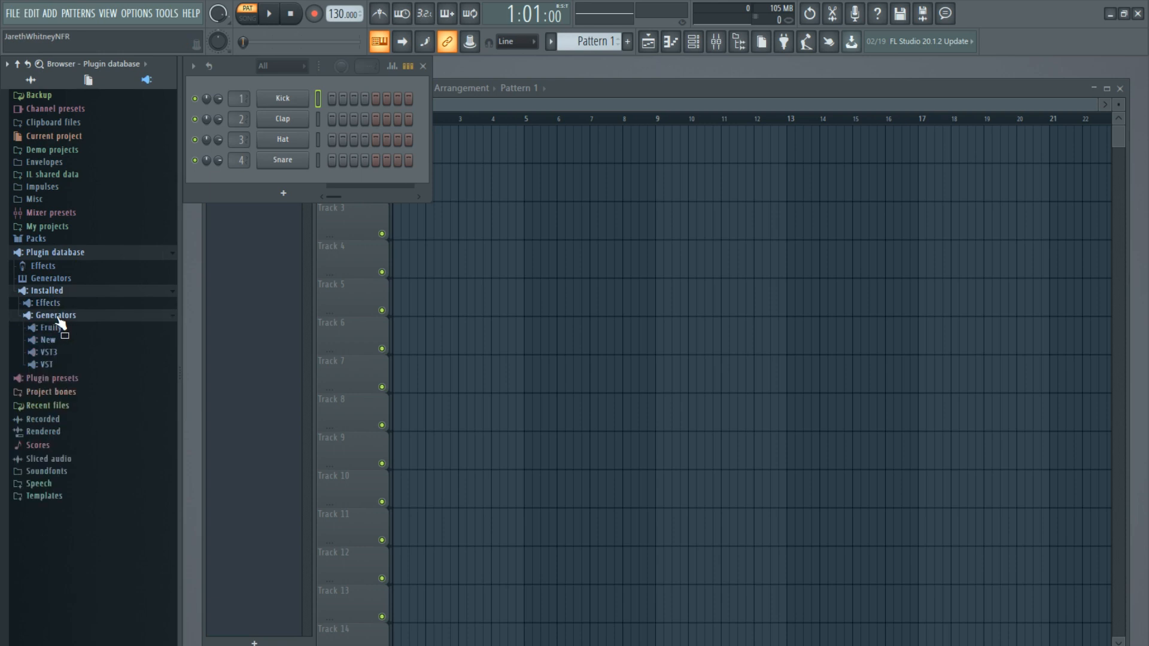
click(50, 353)
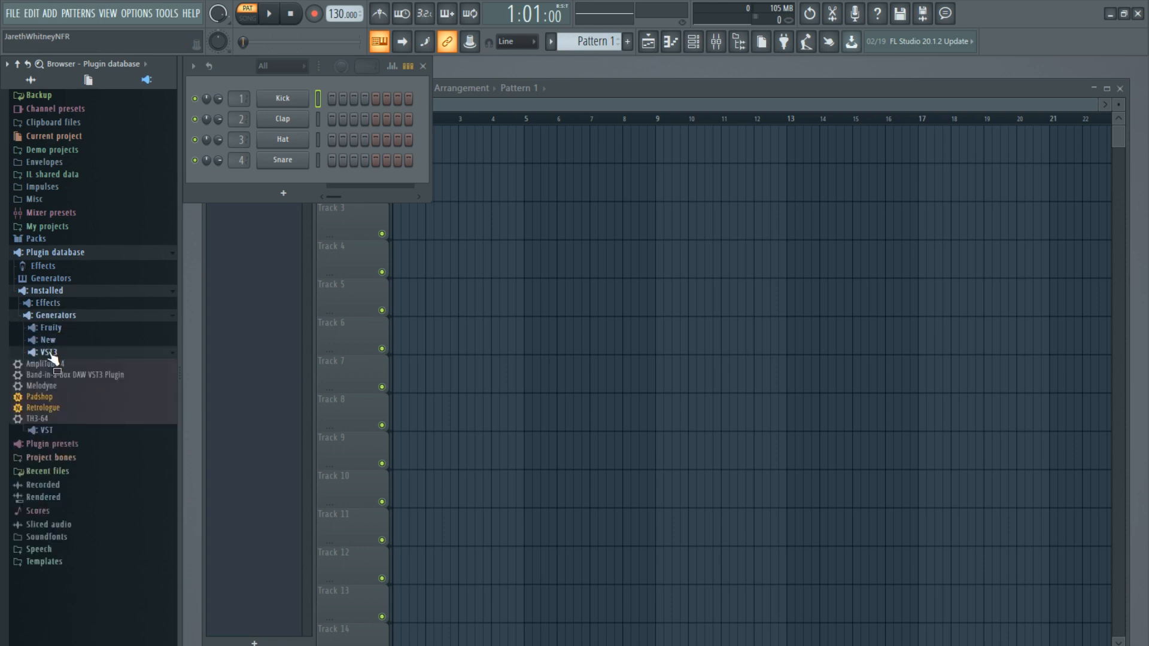
drag(96, 383, 248, 176)
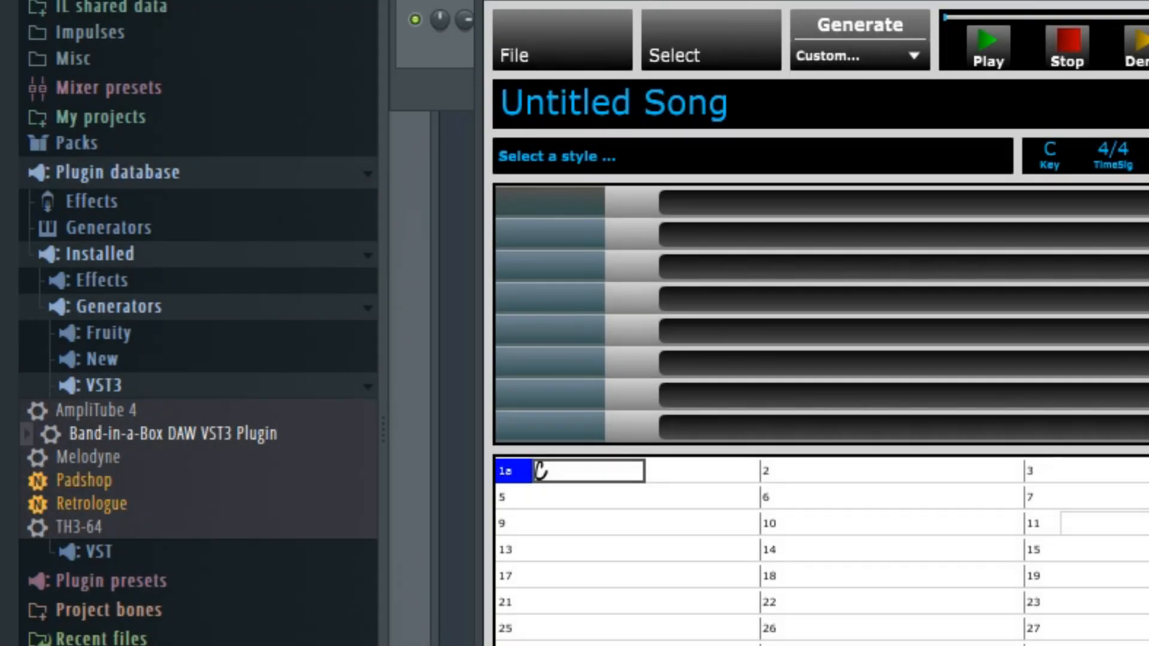
Refresh the plugin list with a fast scan and open the plugin manager.
right_click(126, 172)
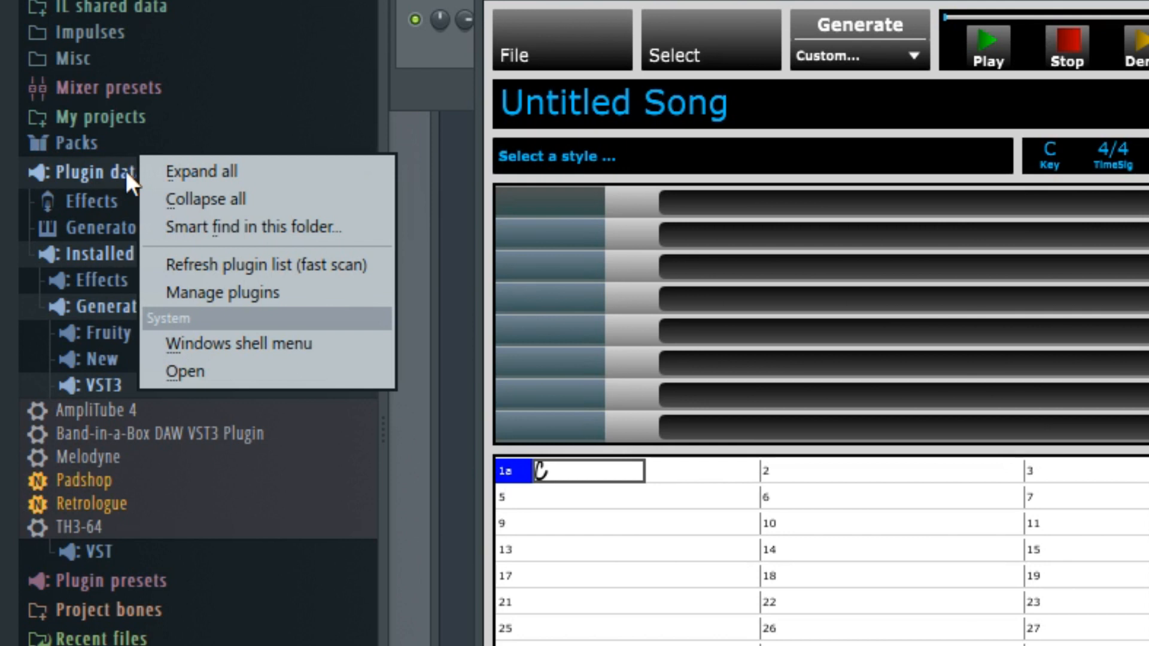
click(317, 264)
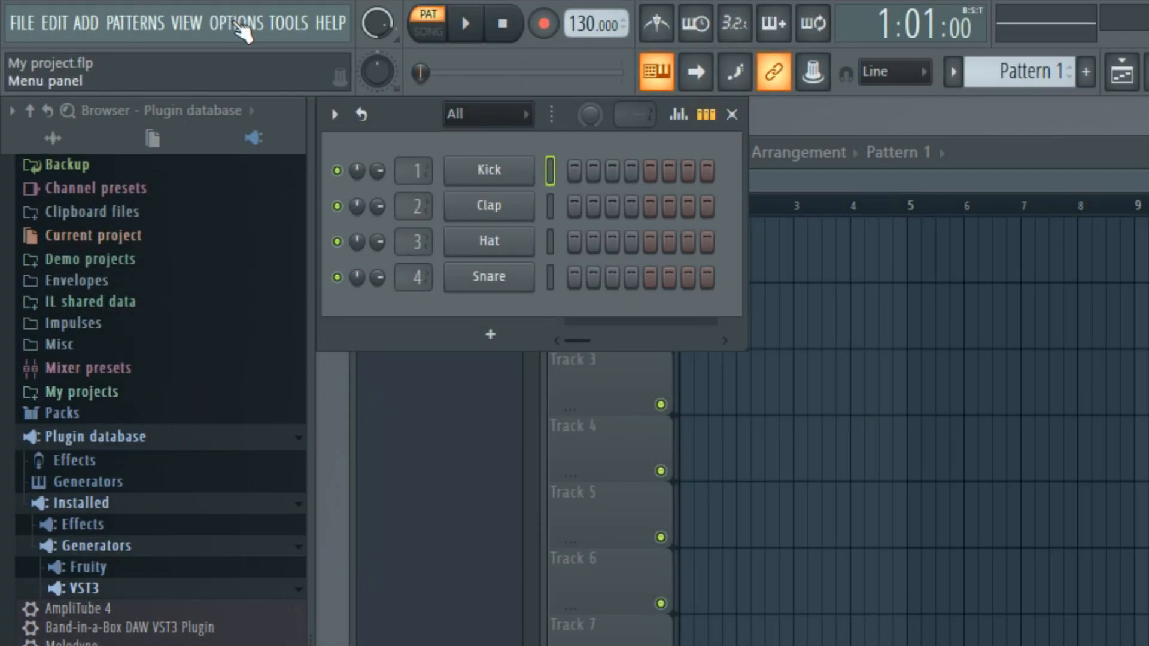
click(241, 25)
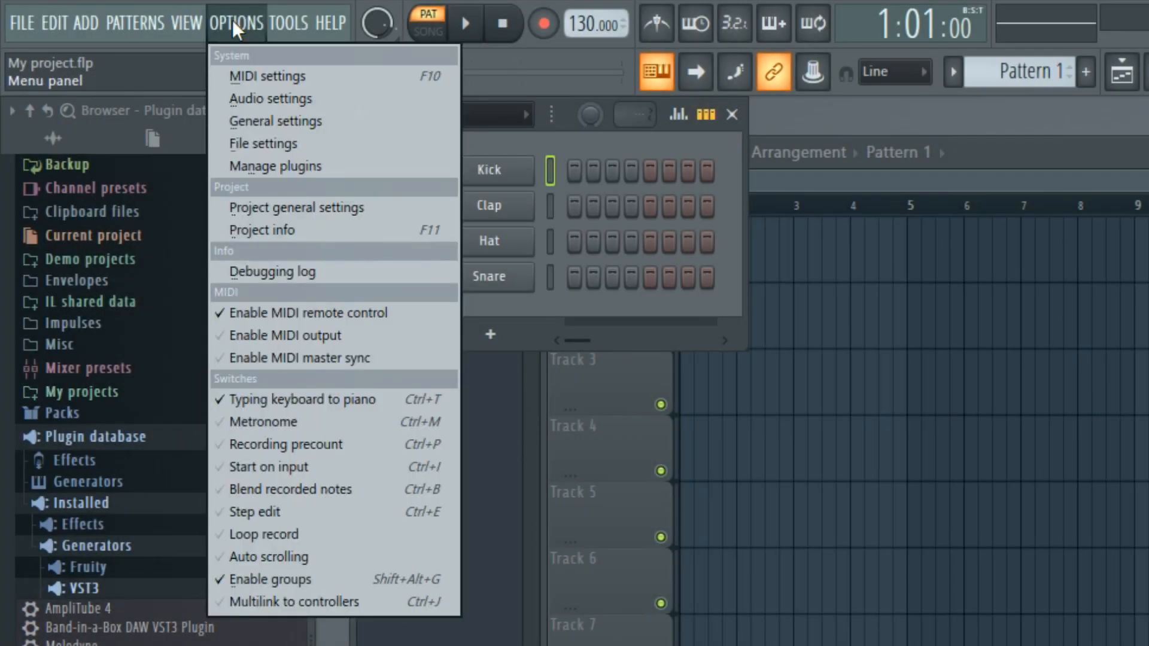
click(282, 169)
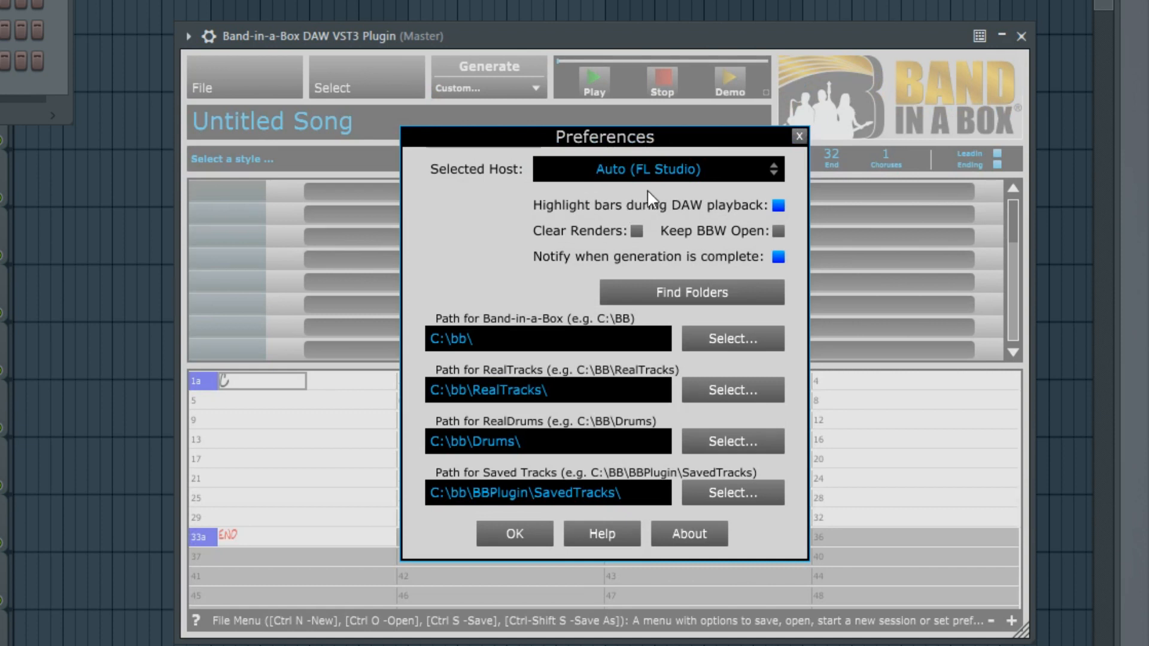
Review the available hosts in the Band-in-a-Box plugin preferences and open the first dated folder inside SavedTracks.
click(733, 167)
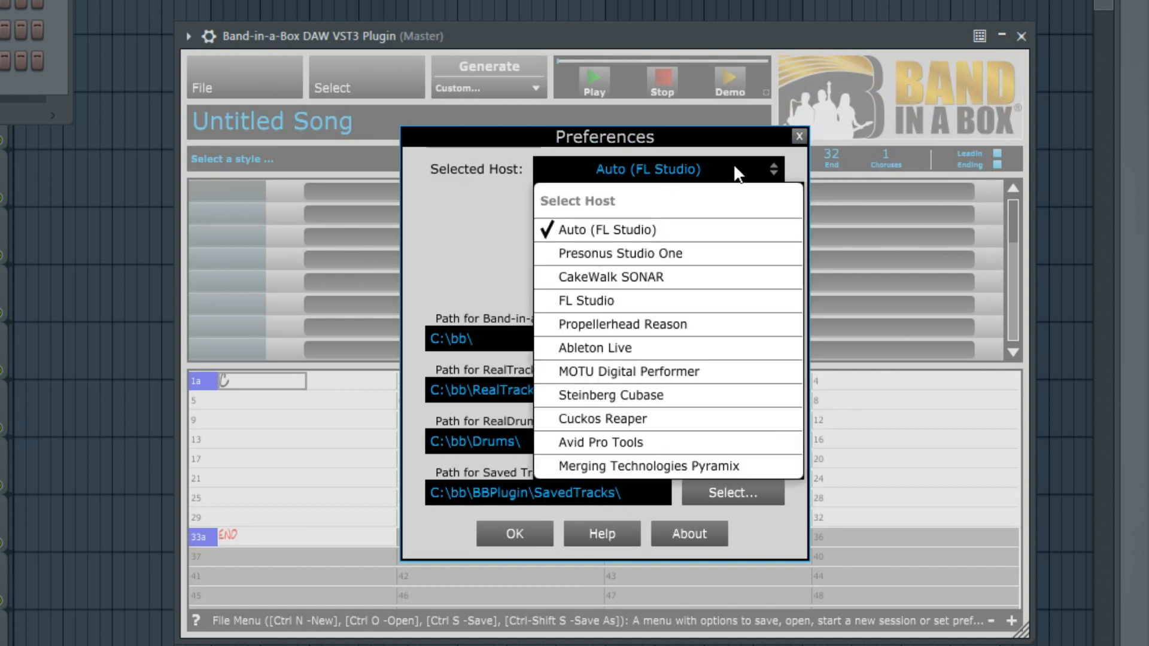
click(733, 142)
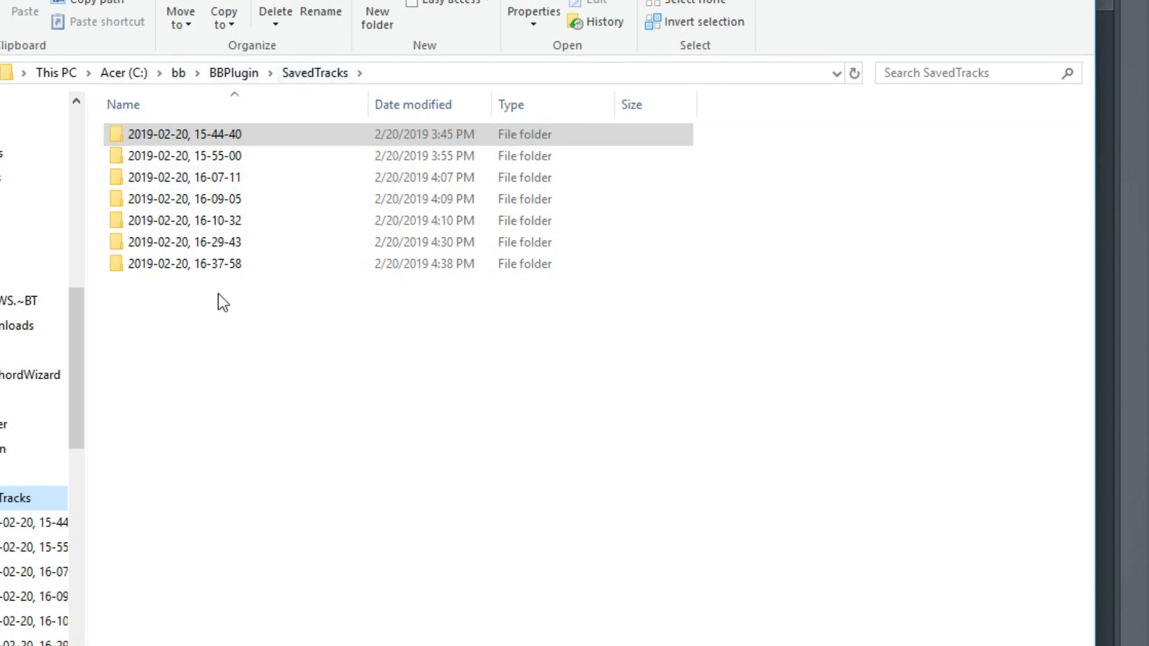
double_click(207, 140)
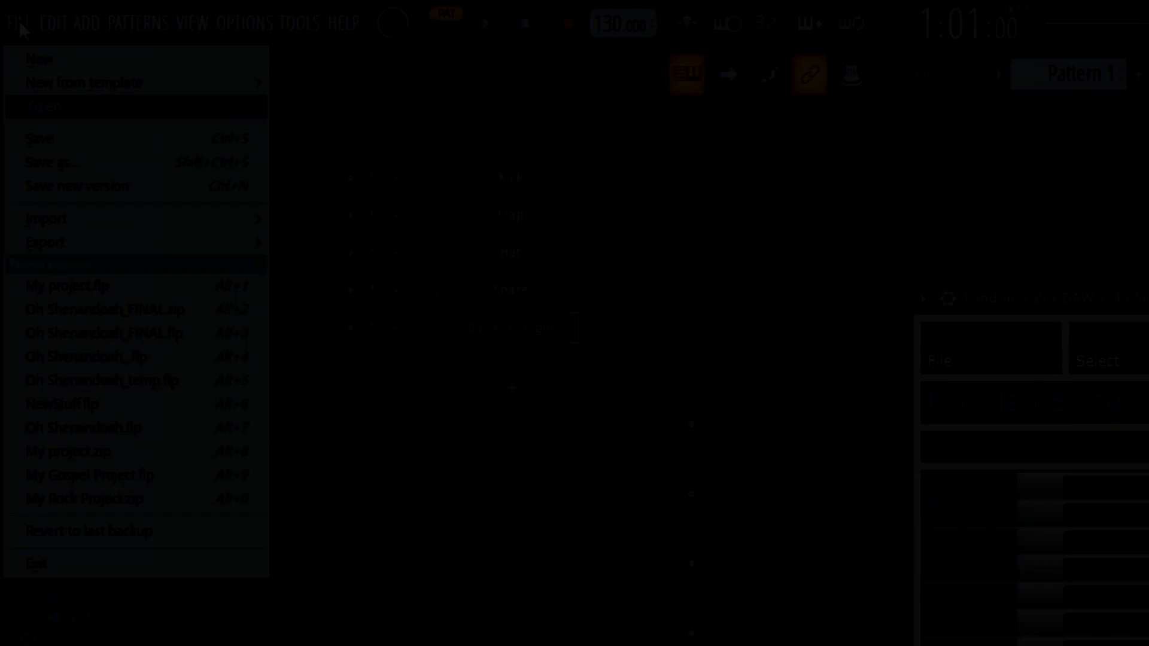
Start saving the FL Studio project with Save as.
click(19, 21)
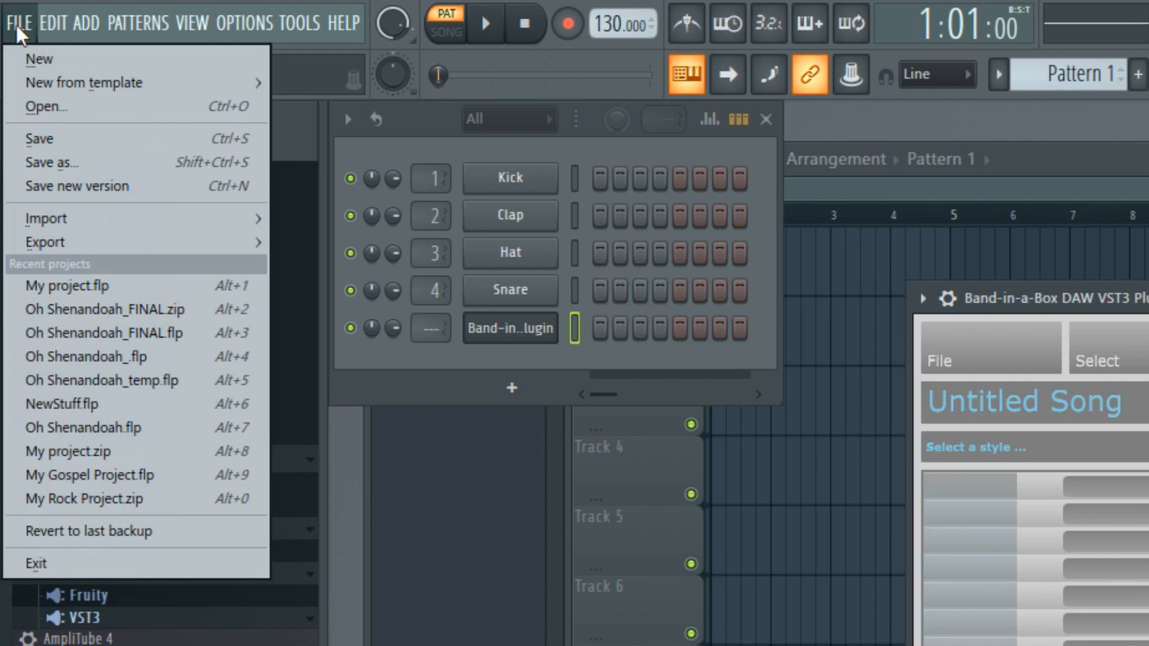
click(60, 164)
click(227, 553)
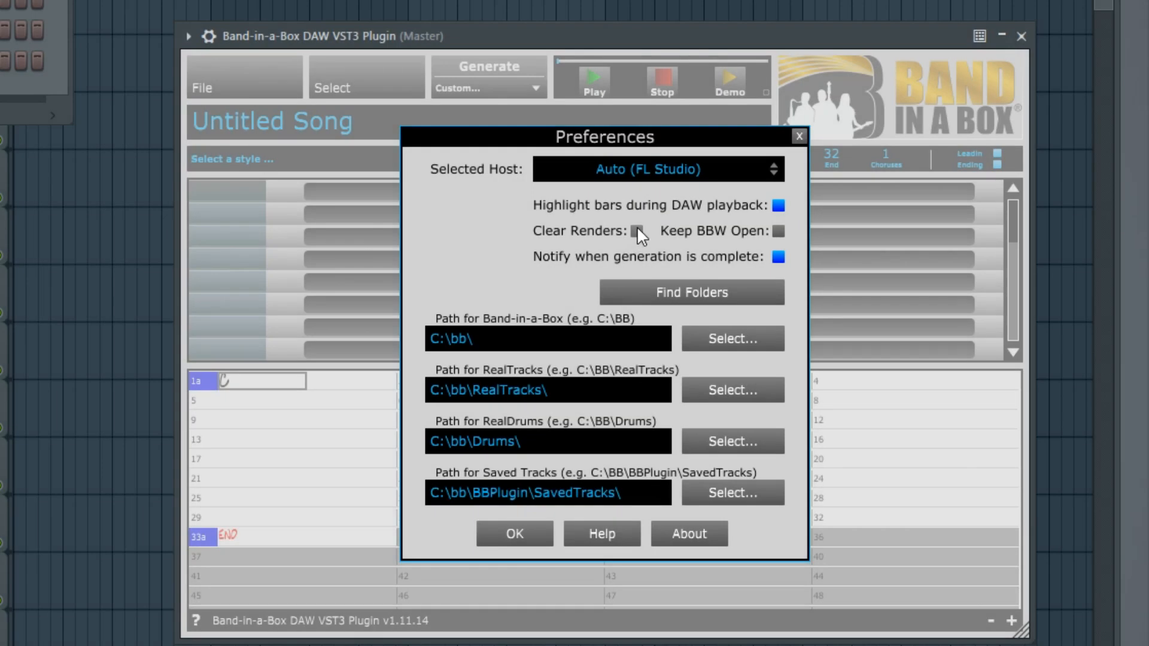
Delete all saved tracks with Clear Renders, and run Find Folders to locate the Band-in-a-Box paths.
click(636, 231)
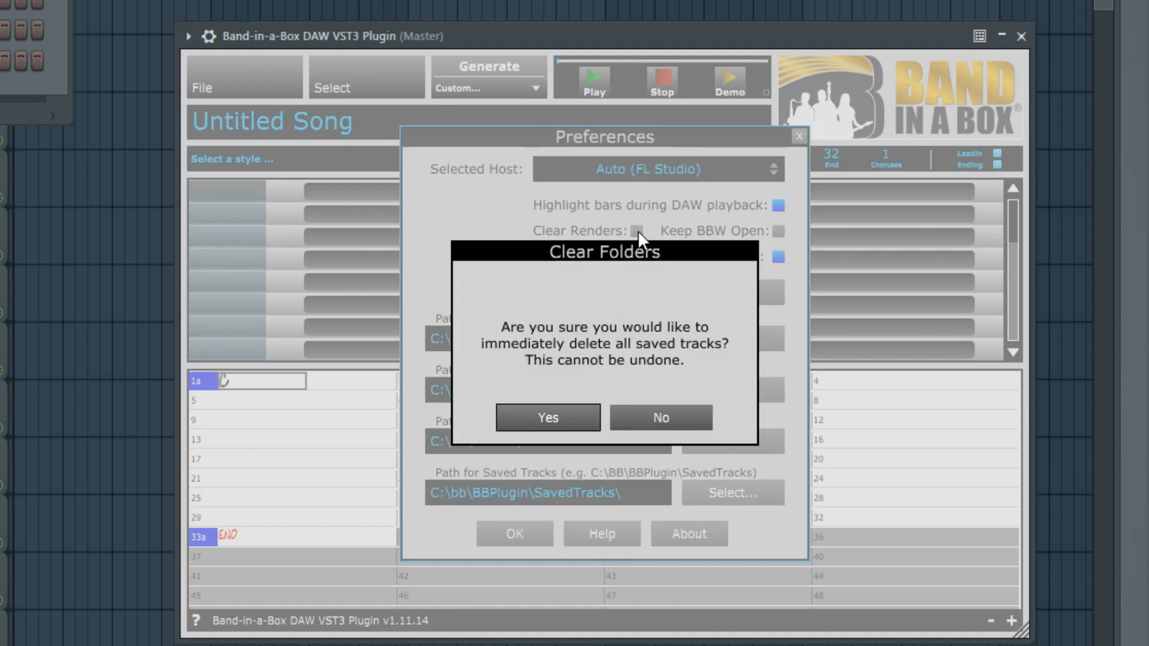
click(570, 420)
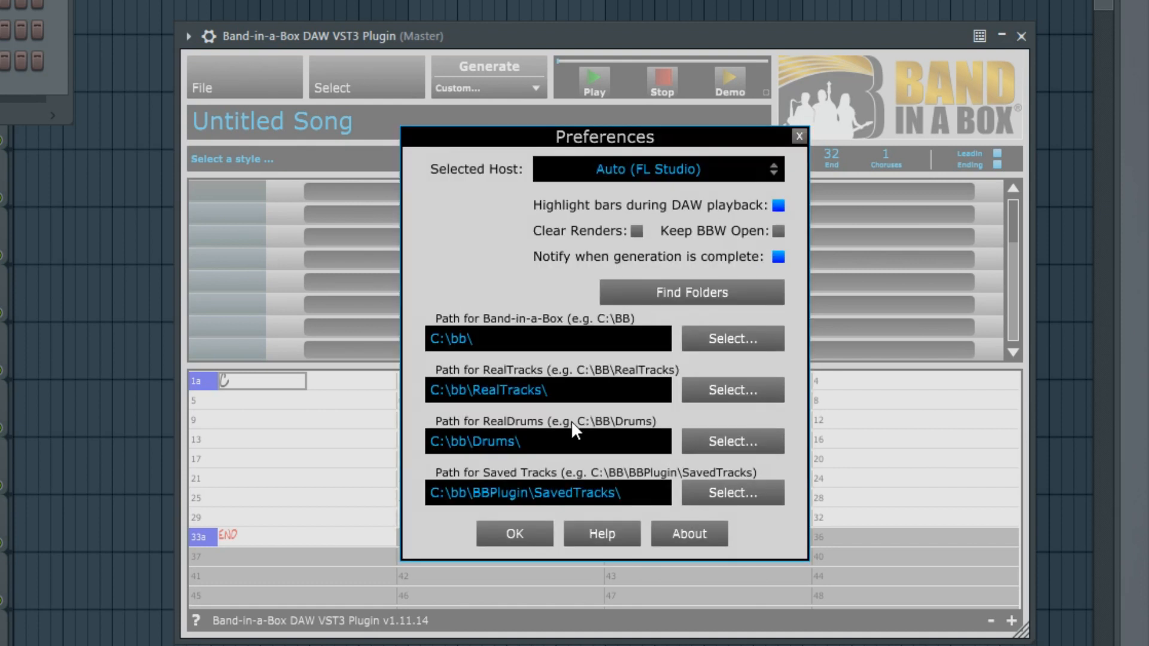
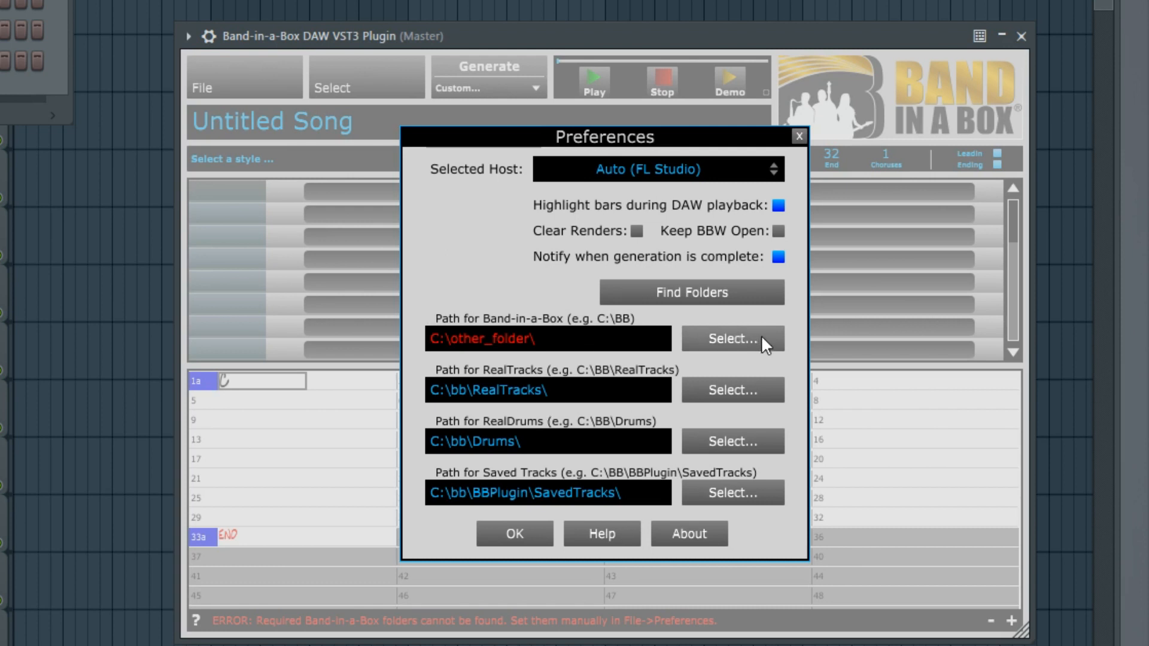
click(740, 293)
click(610, 413)
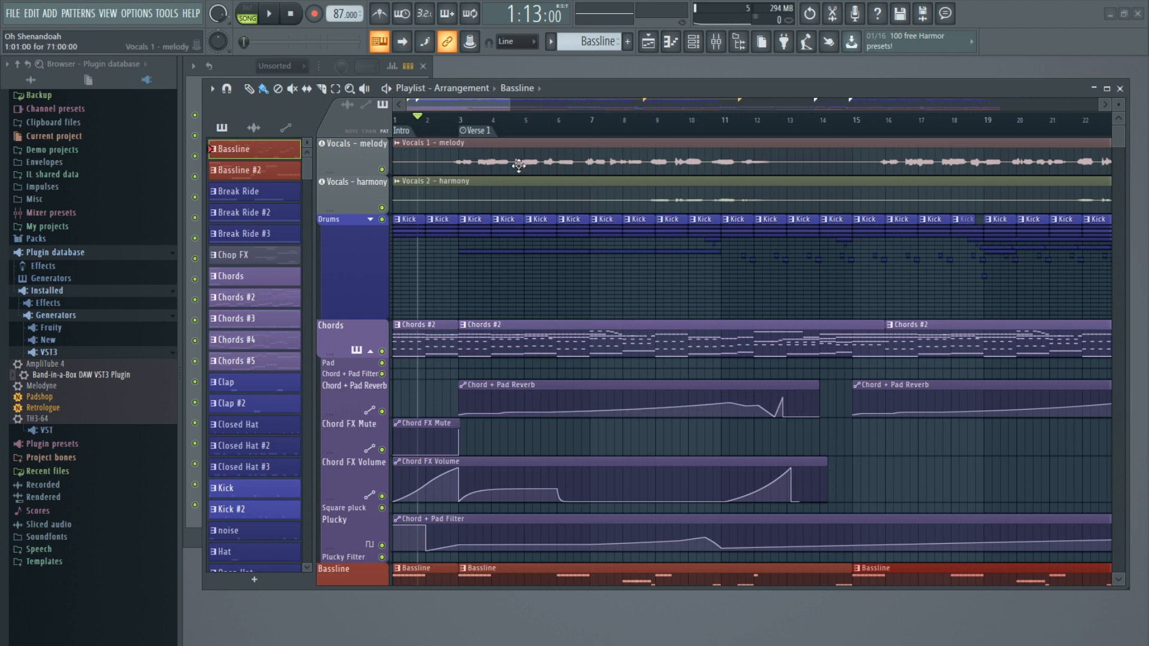
Play the beginning of the Oh Shenandoah arrangement and pause it.
key(space)
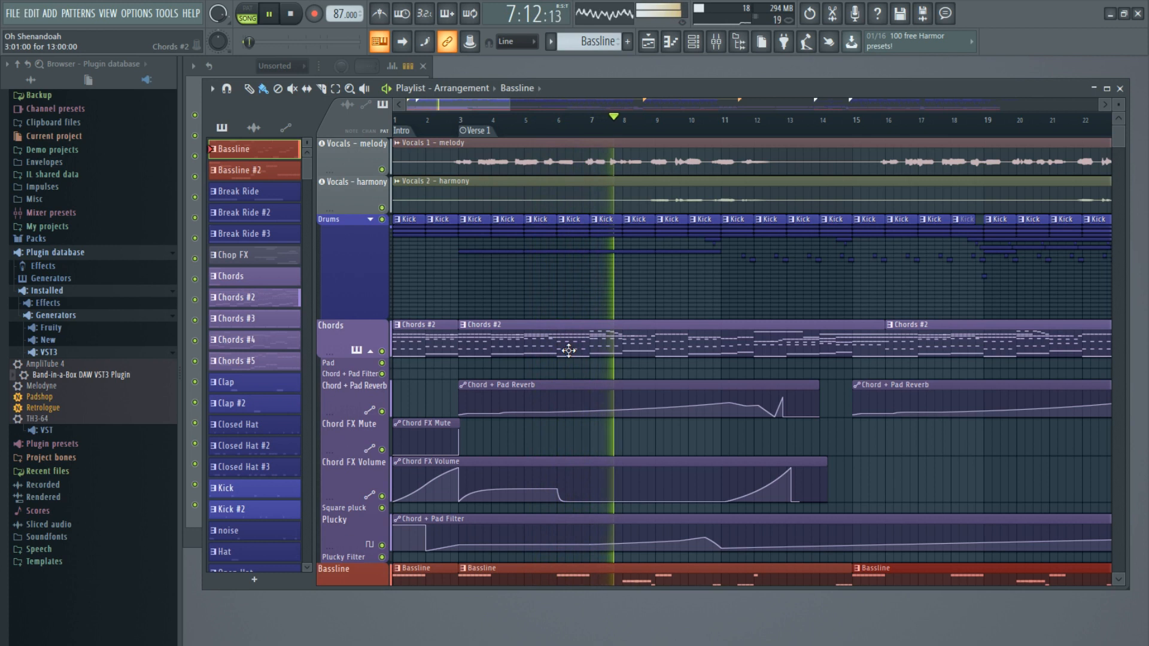
key(space)
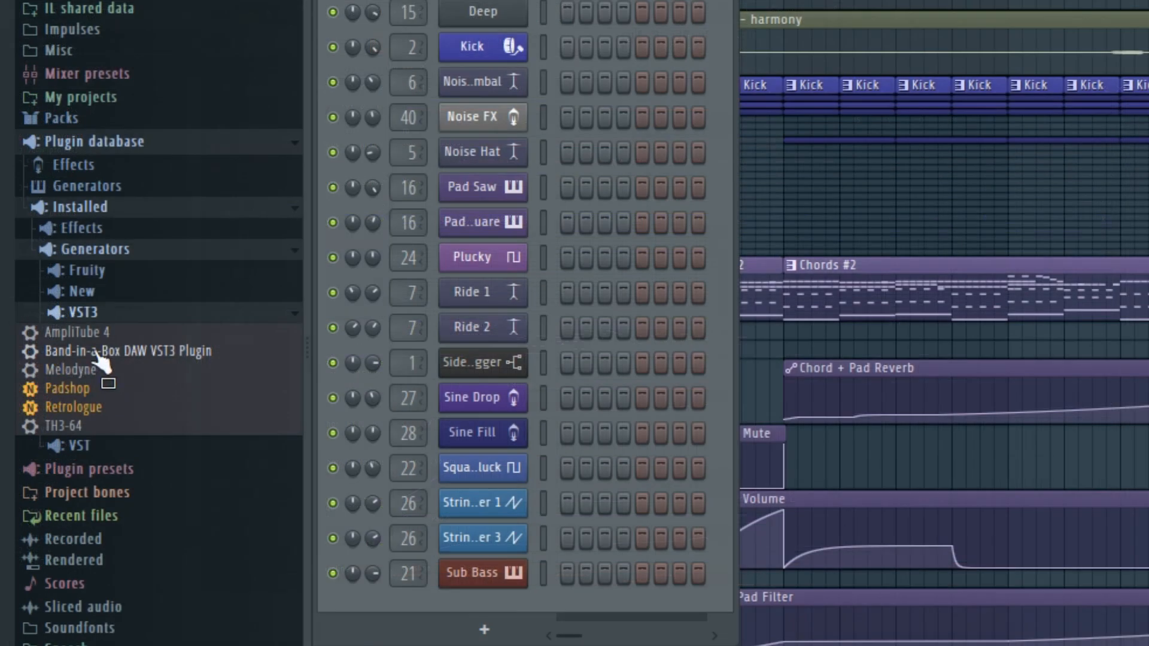
Add the Band-in-a-Box DAW VST3 Plugin to the Oh Shenandoah channel rack and enlarge the plugin window.
drag(61, 374, 97, 375)
drag(161, 356, 483, 600)
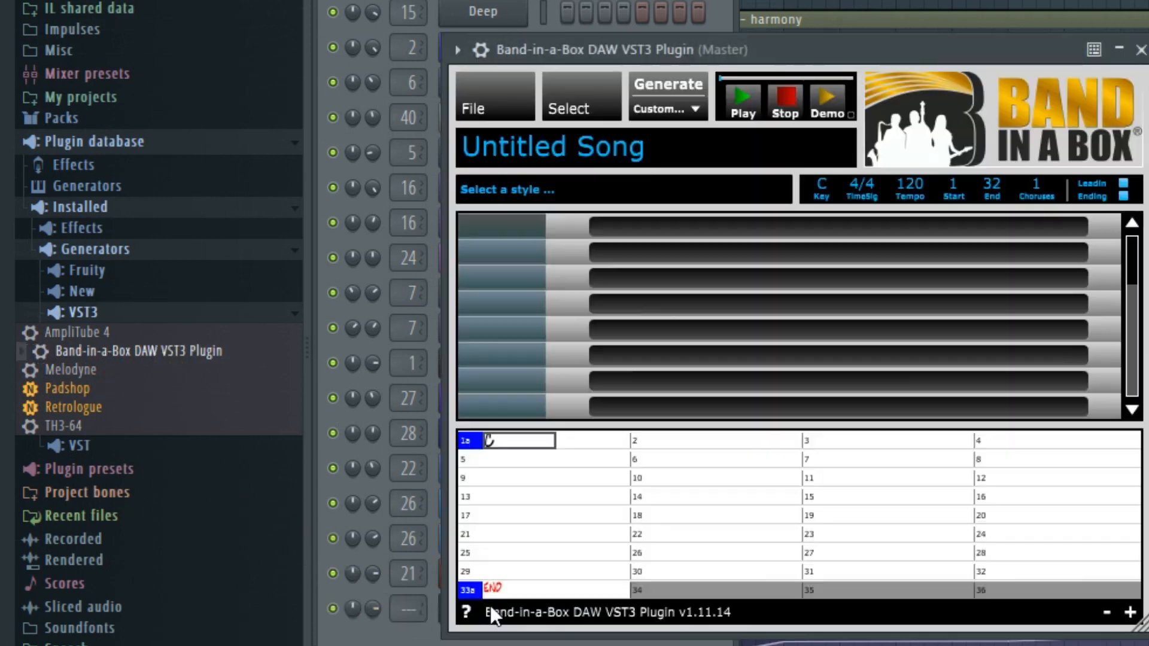
click(1130, 613)
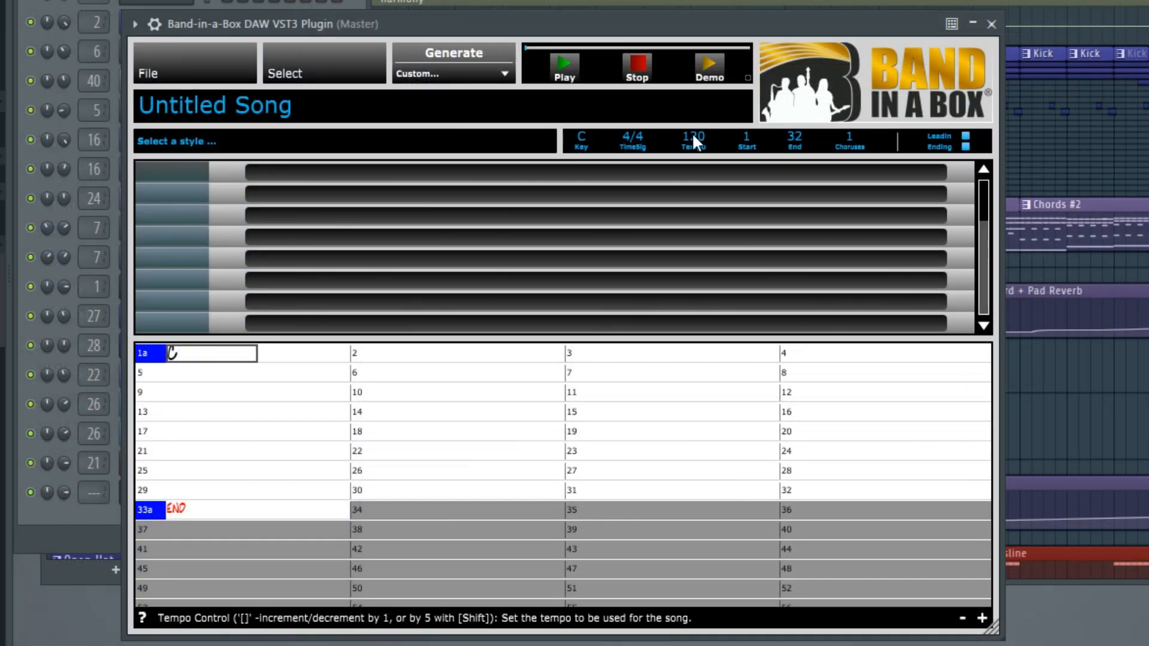
Set the tempo of the untitled Band-in-a-Box song to 87.
click(693, 137)
text(87)
key(Return)
Keep C in bar 1 of the Band-in-a-Box chord sheet and enter Em, F and C in bars 2 to 4.
drag(534, 18, 1019, 329)
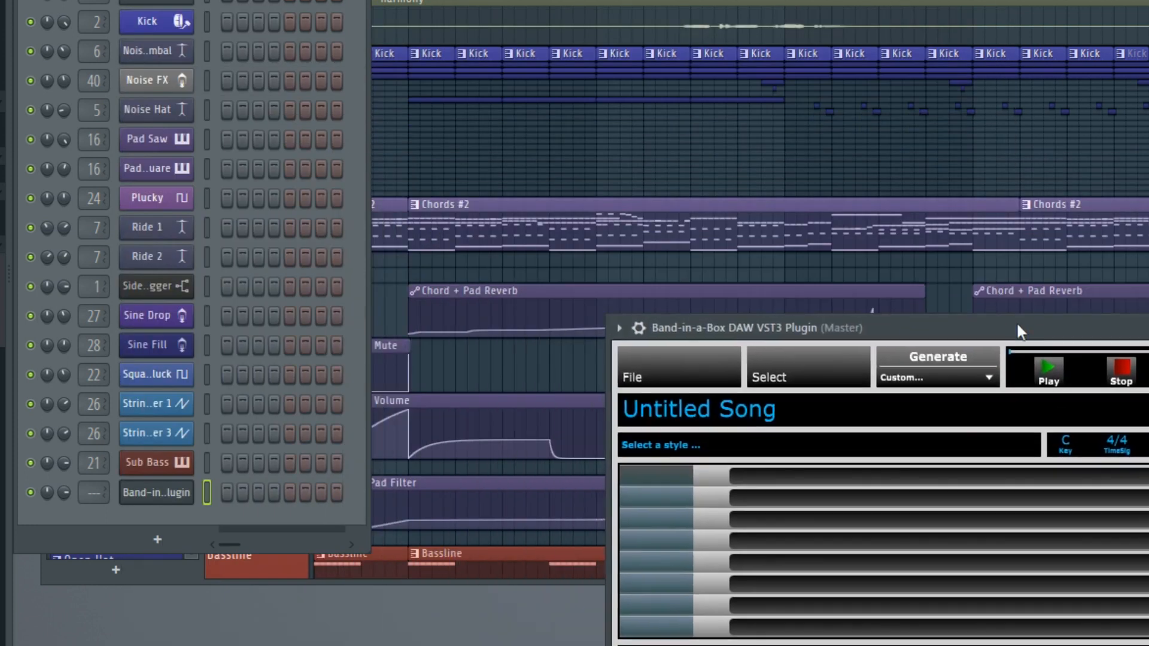
key(F5)
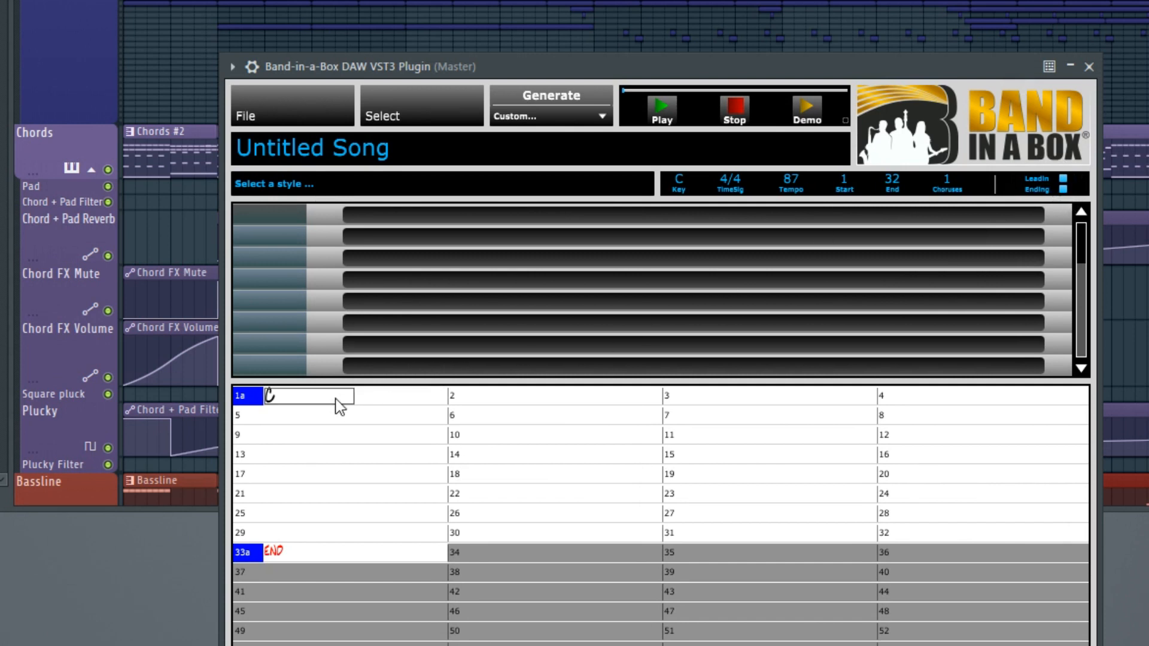
key(Return)
text(Em)
key(Return)
text(F)
key(Return)
text(C)
key(Return)
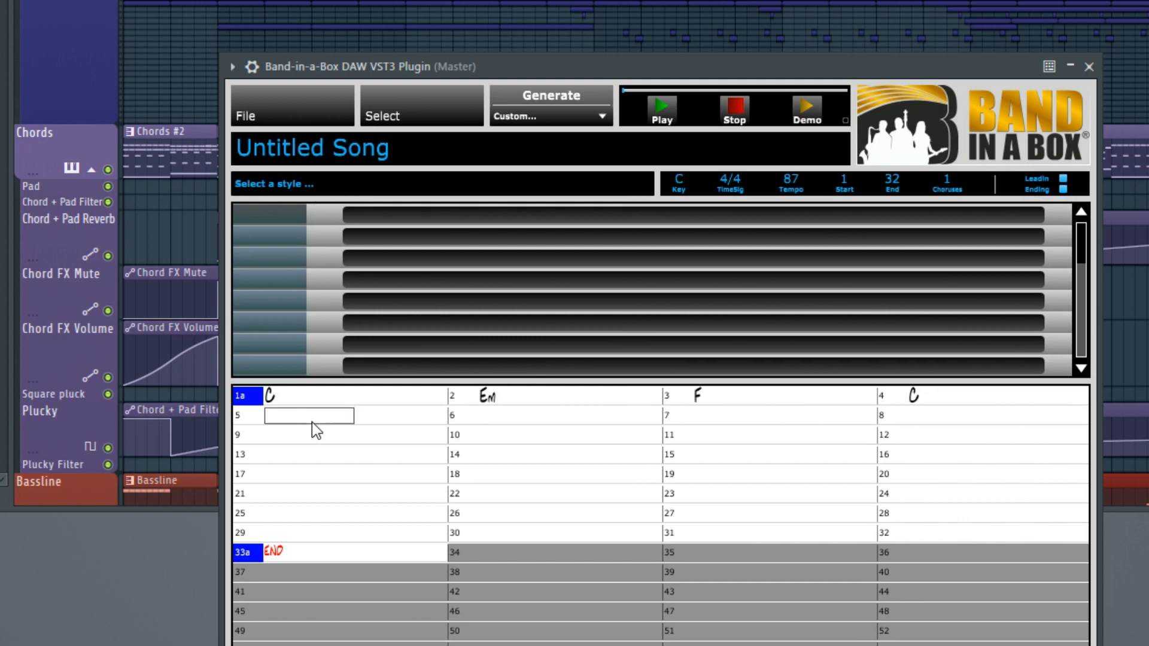
Fill the chord sheet from bar 5 to 14: F, Am, C, Em, F and G, C, Em, F and G, C, C.
text(F)
key(Return)
text(Am)
key(Return)
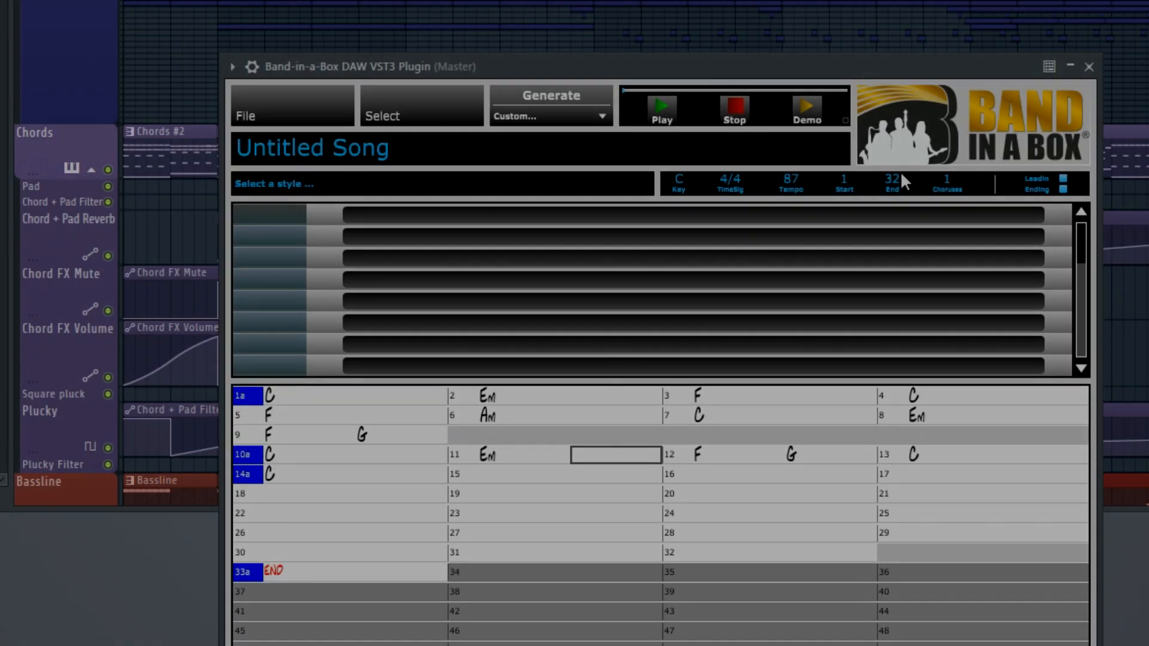
Set the song's end bar to 13 and the number of choruses to 5.
text(13)
key(Return)
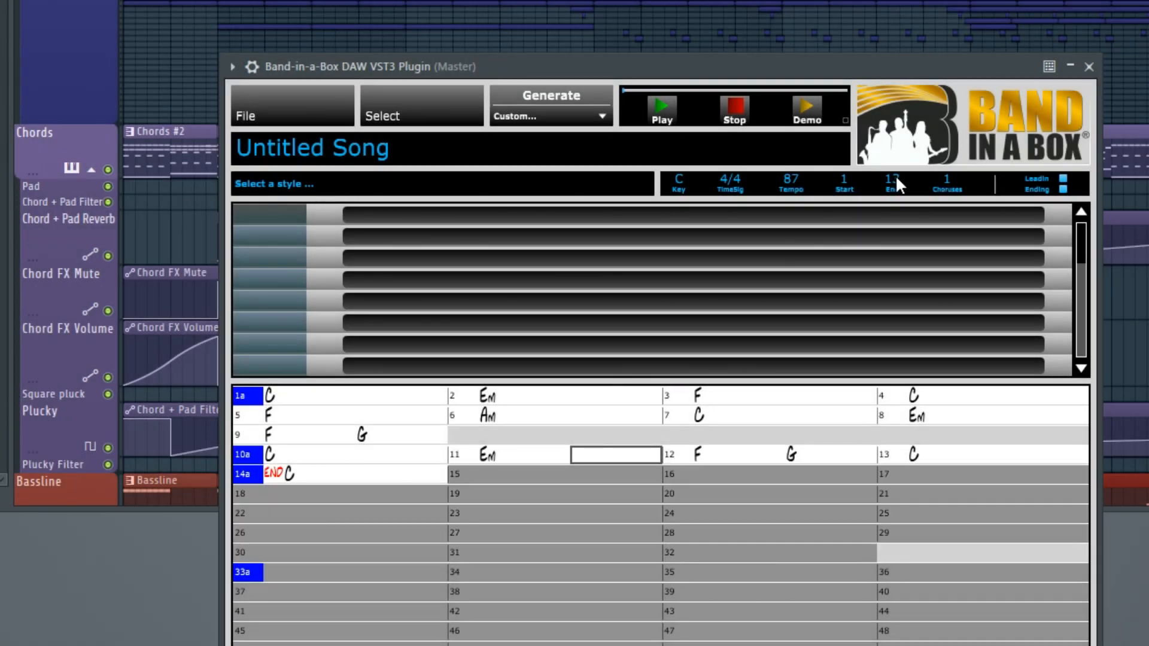
click(948, 179)
text(5)
key(Return)
Open the style list and filter it by tempo 85, the Ev8 (Even 8ths) feel and the text "americana".
click(286, 183)
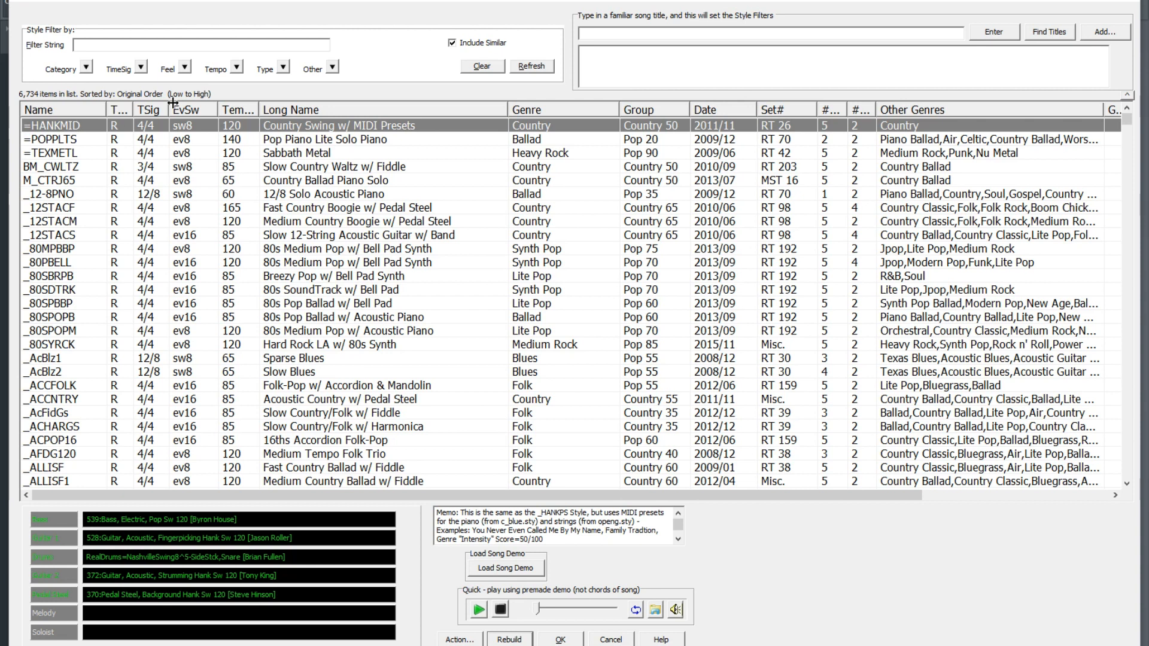
click(237, 67)
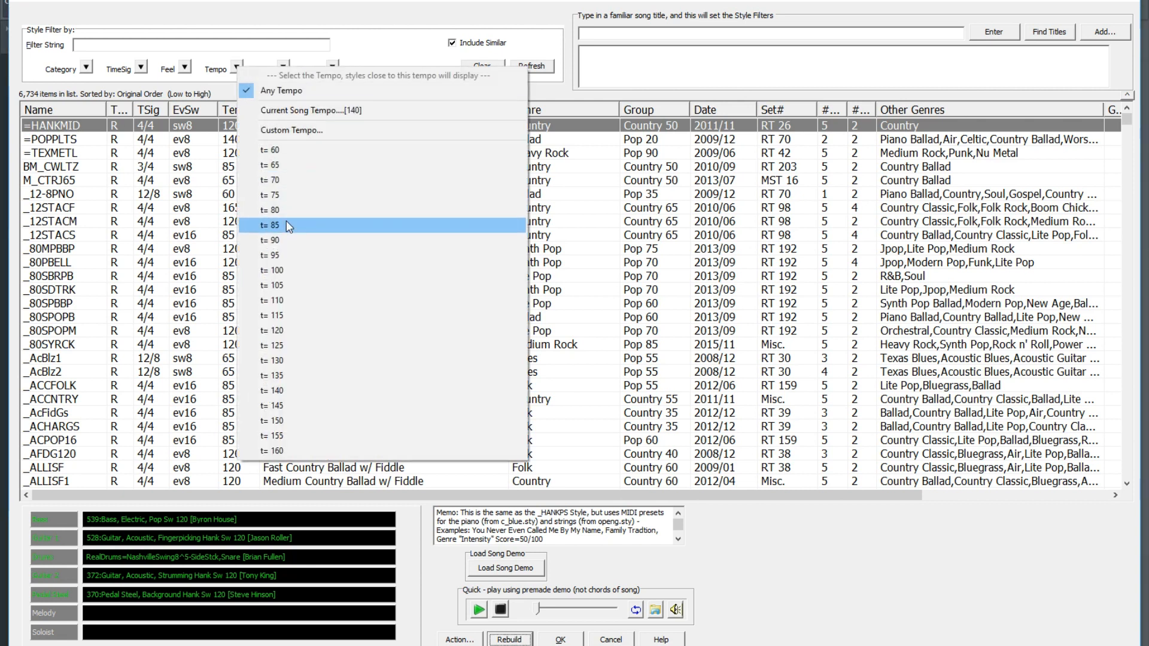
click(307, 225)
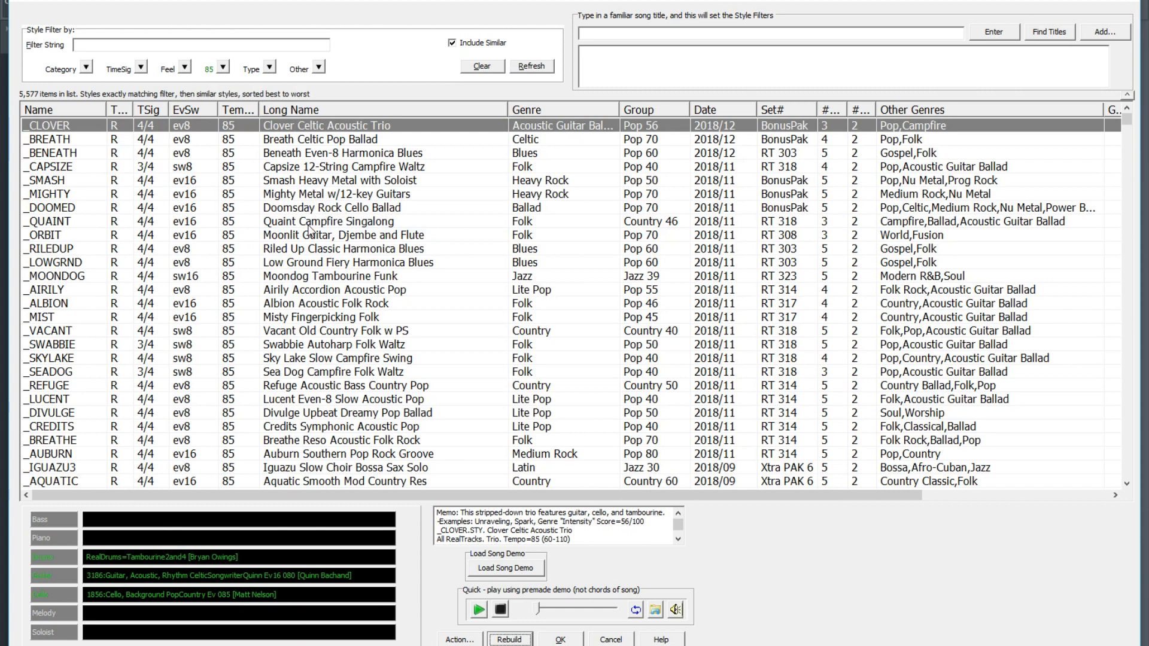
click(185, 67)
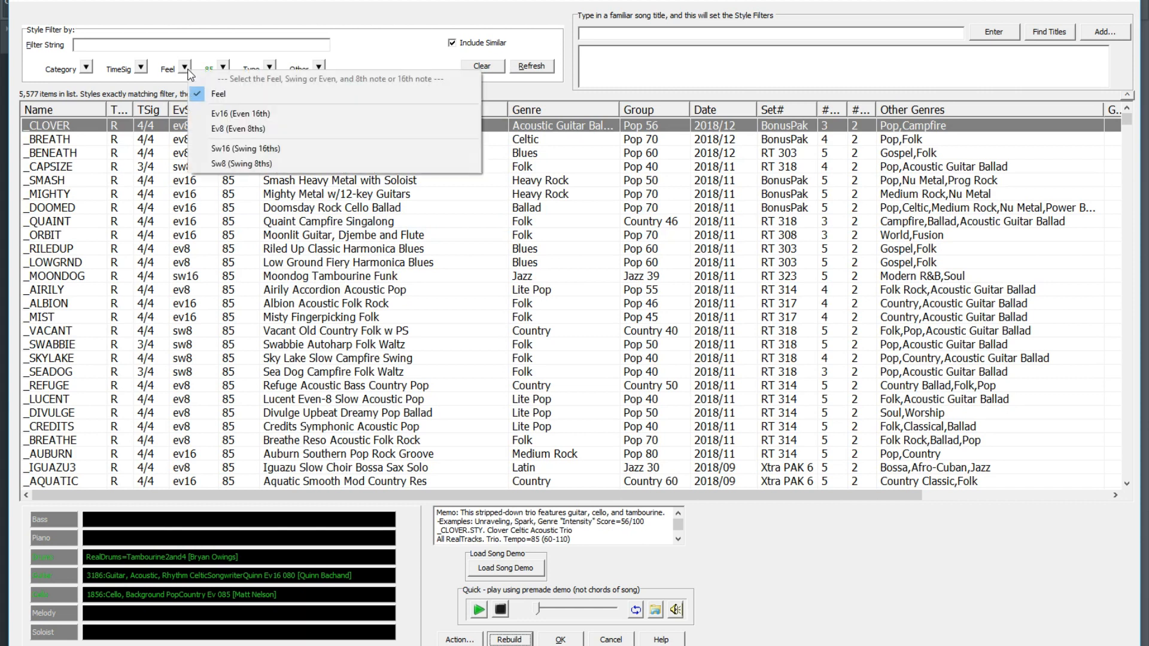
click(273, 128)
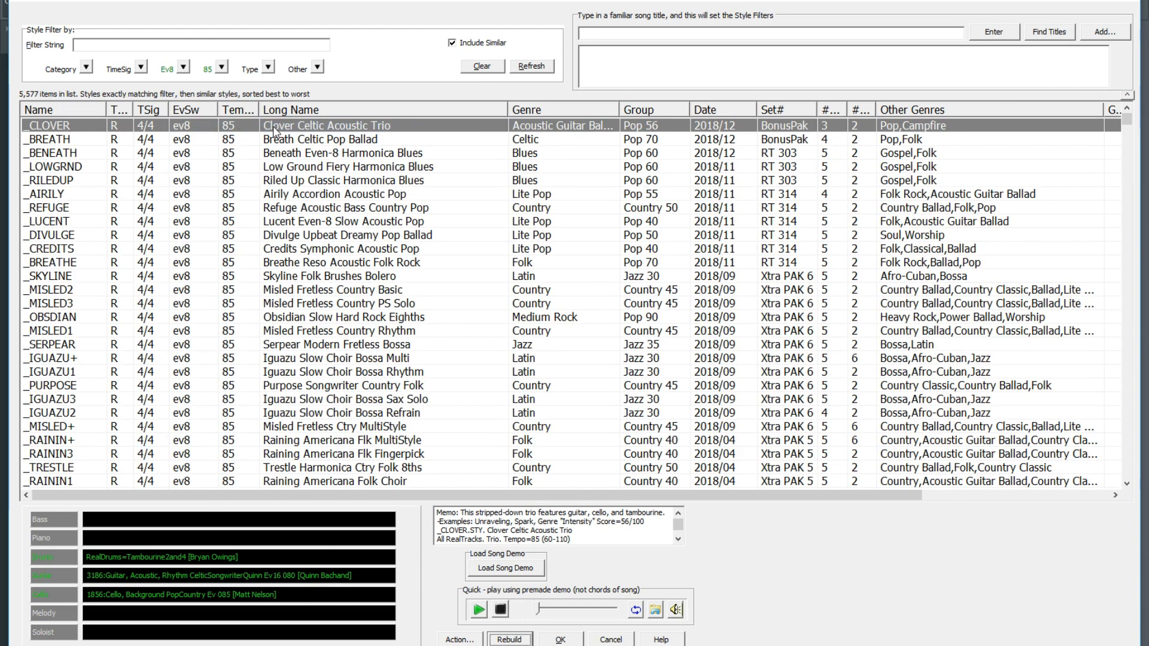
click(178, 44)
text(americana)
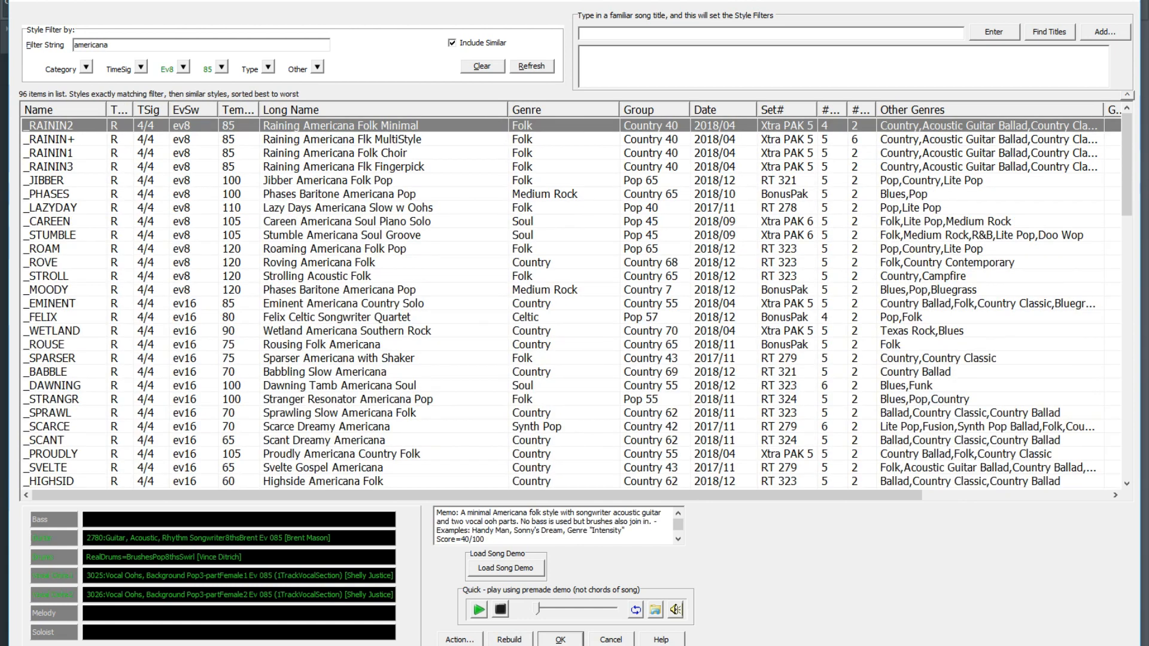
Audition americana style demos, including Jibber Americana Folk Pop, Roving Americana Folk, Strolling Acoustic Folk, Sparser Americana with Shaker and Highside Americana Folk.
click(360, 181)
double_click(360, 180)
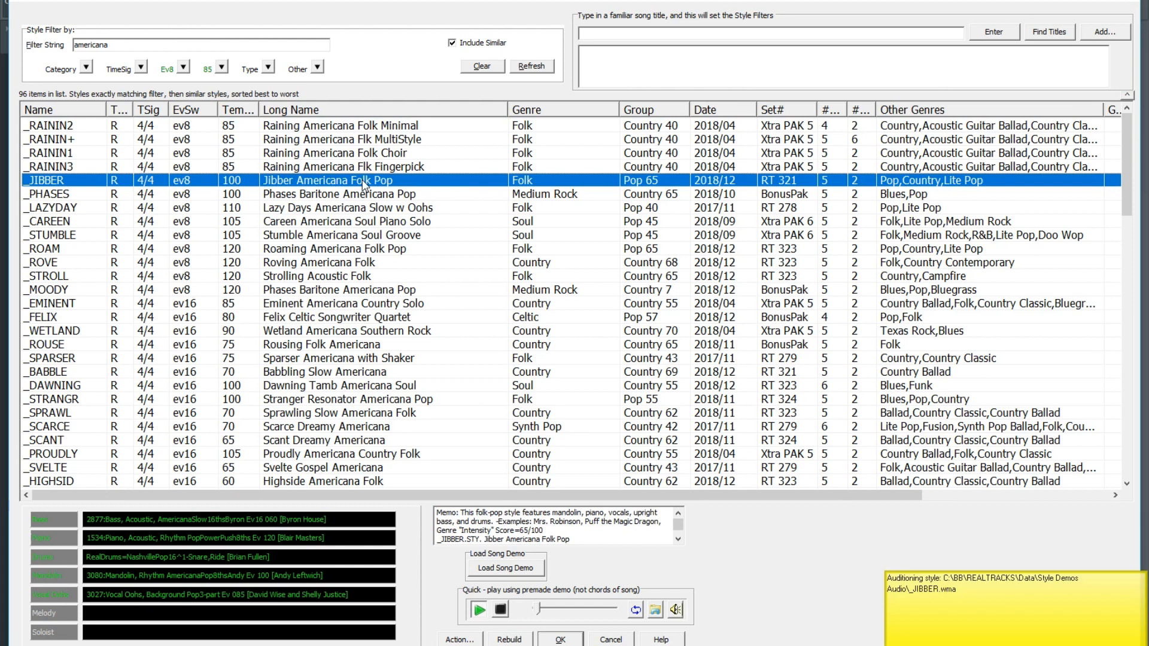
double_click(336, 263)
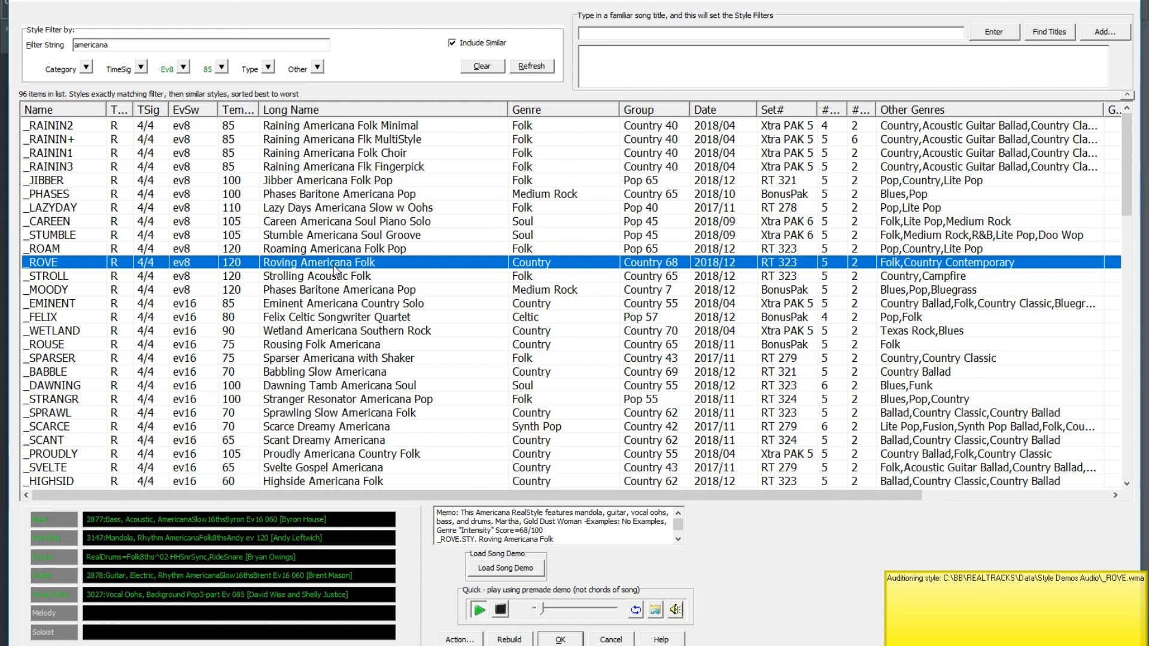
double_click(337, 279)
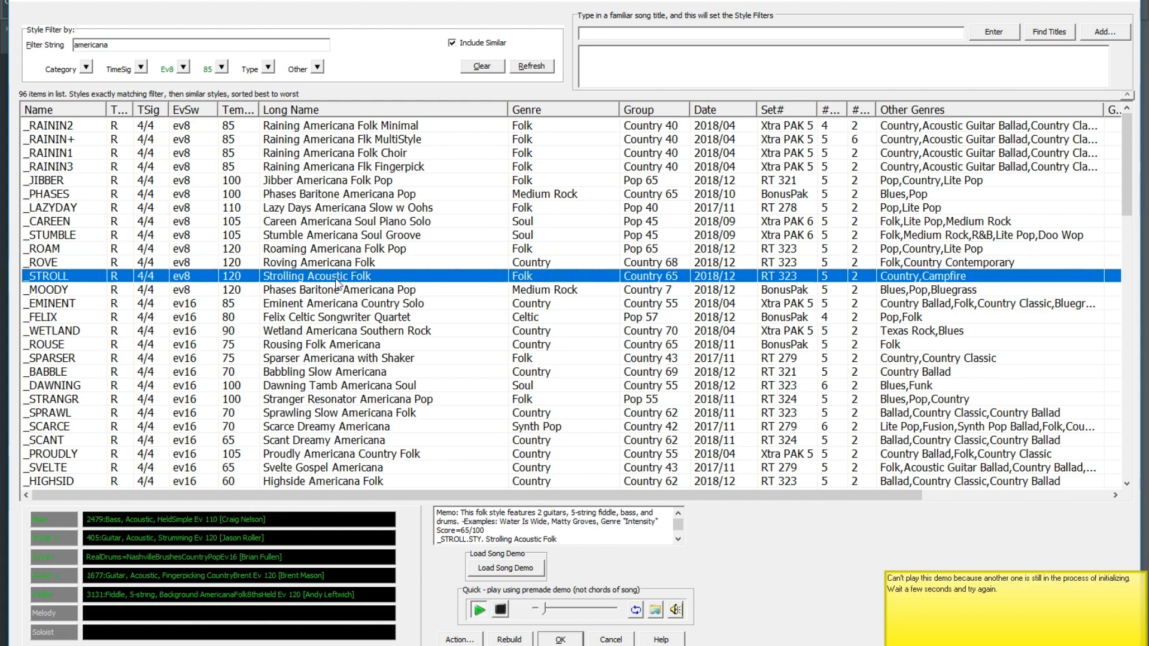
double_click(324, 362)
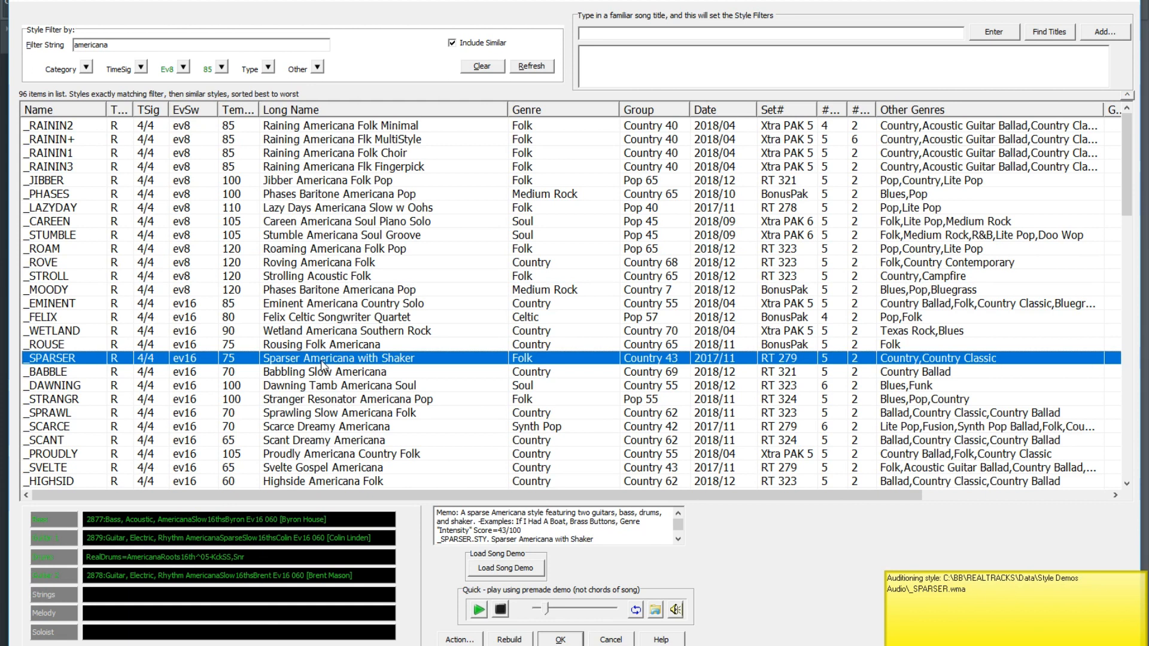
scroll(324, 364, down, 4)
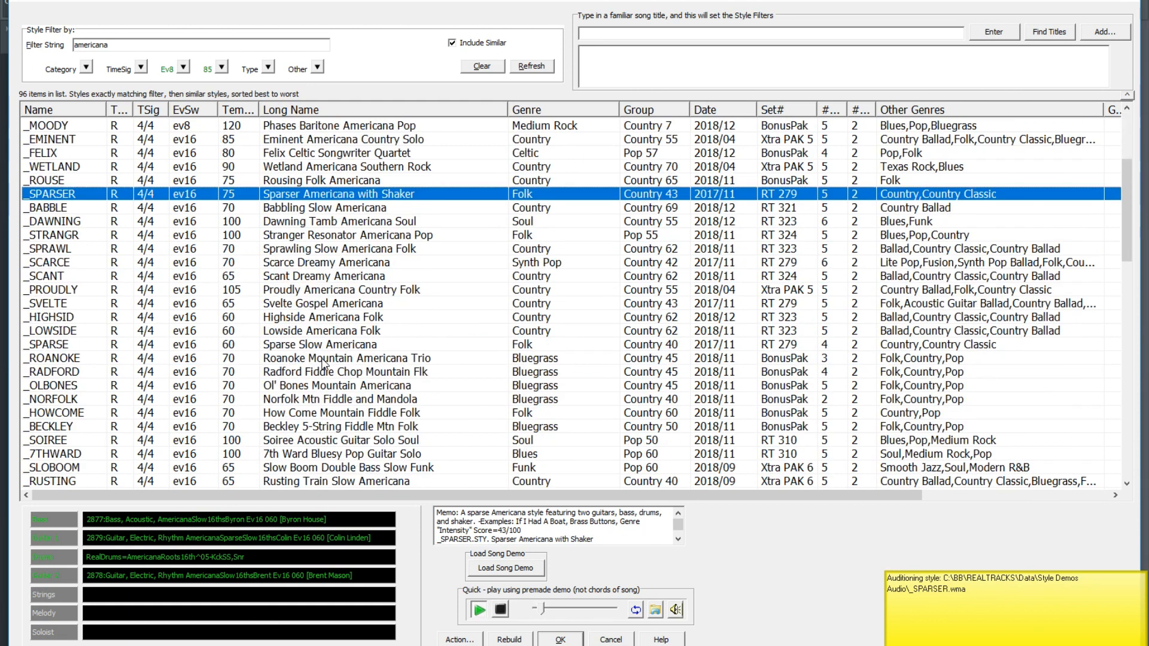
double_click(332, 319)
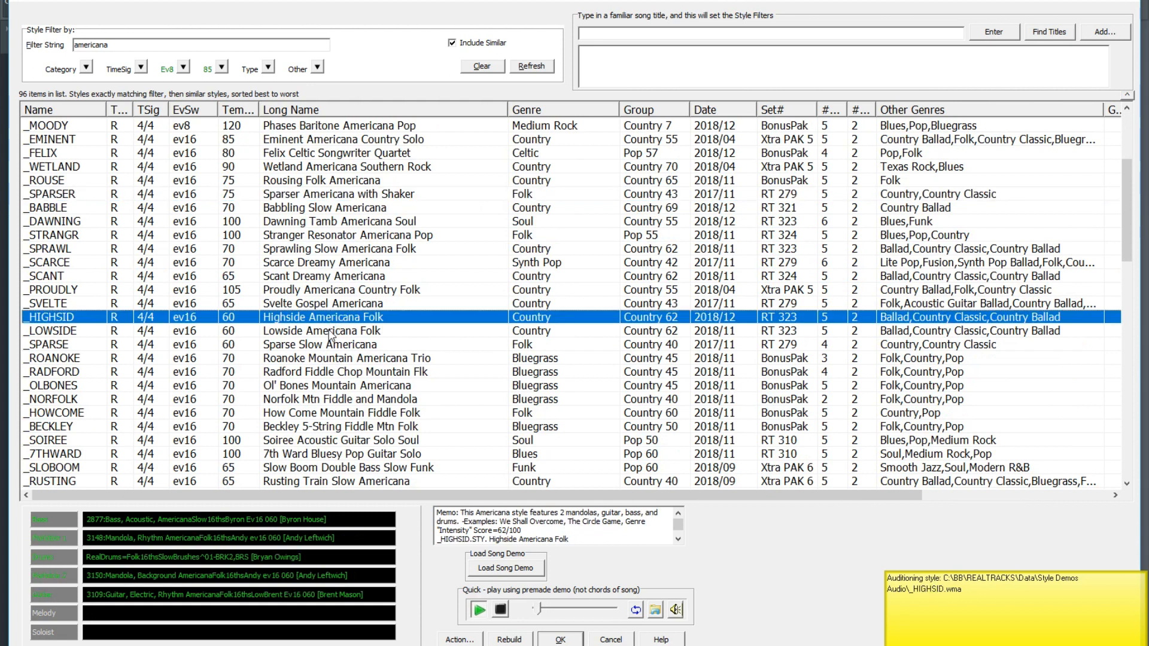
Load the Ol' Bones Mountain Americana style and generate its tracks.
click(317, 386)
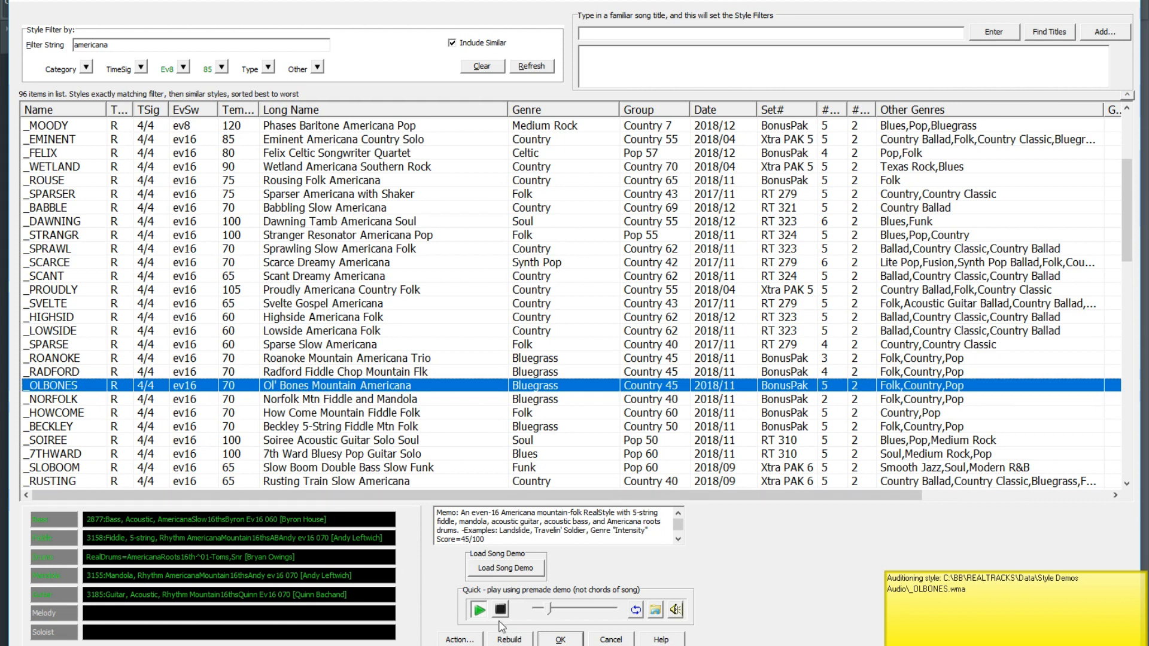
click(561, 639)
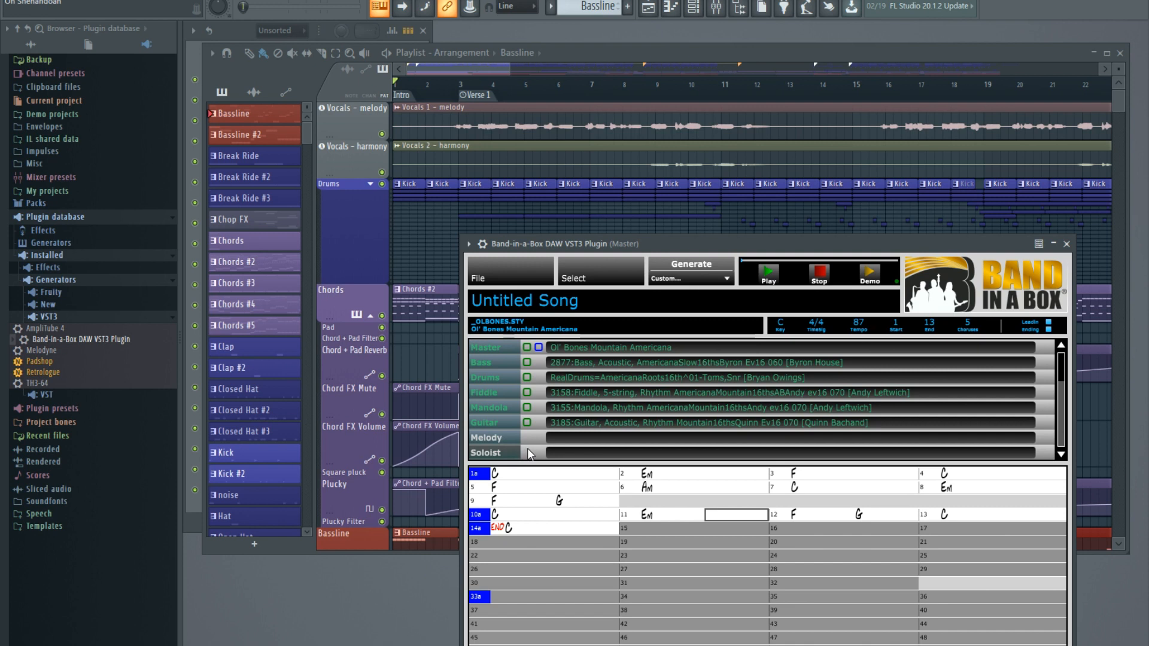
click(694, 266)
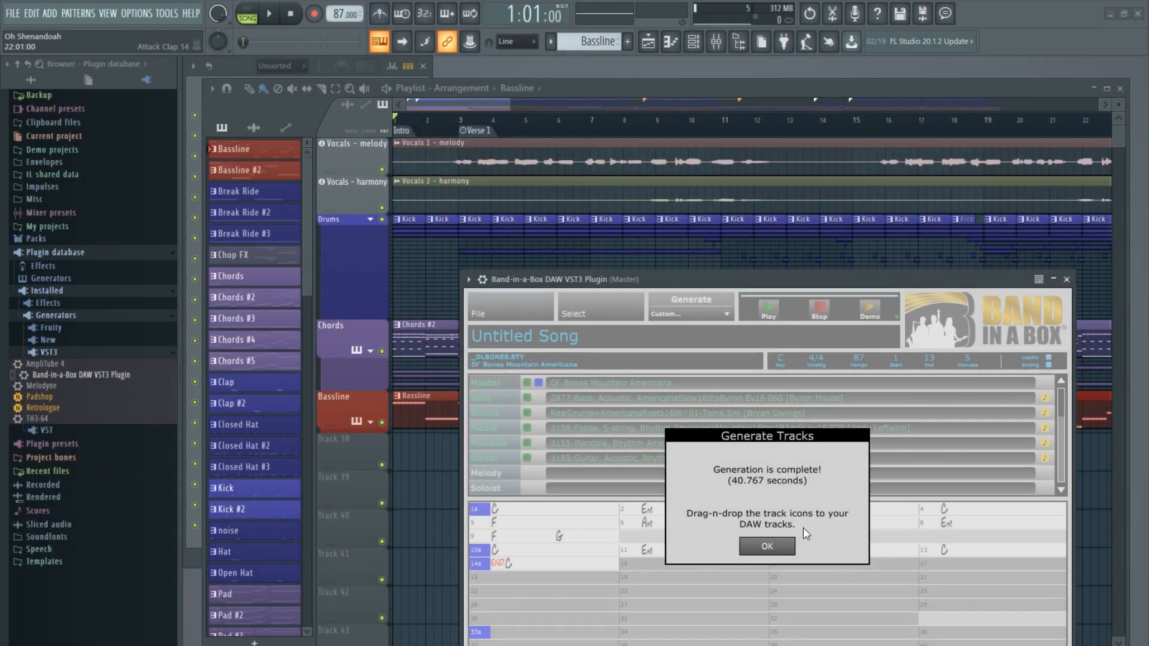
click(746, 546)
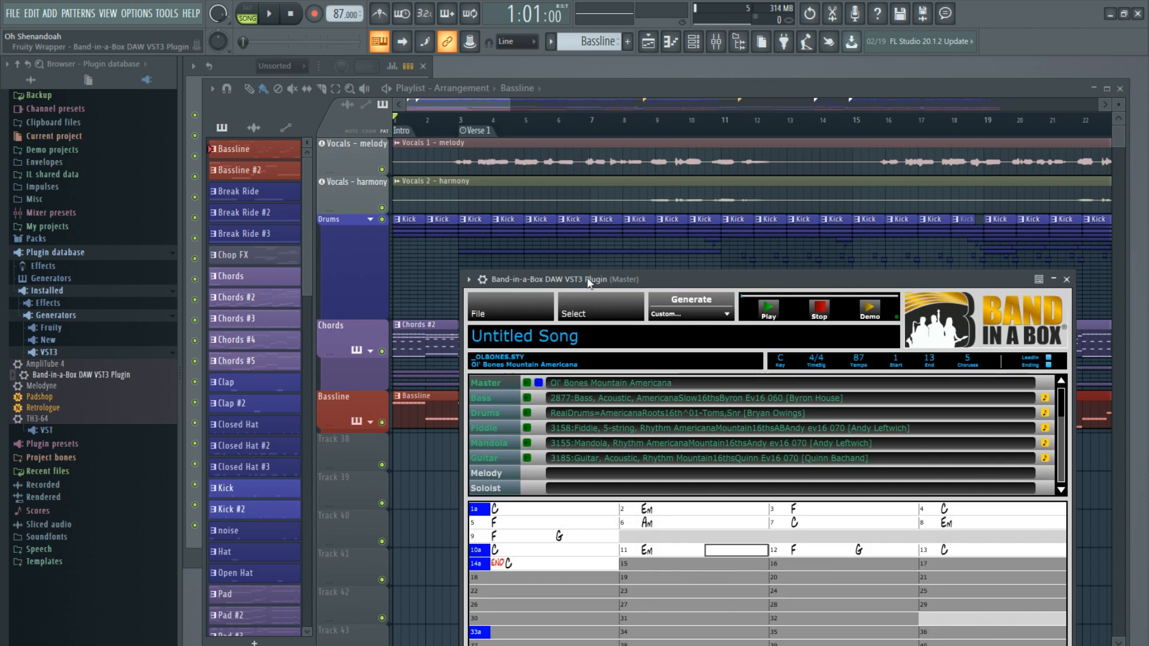
Move the plugin window aside and place the generated Fiddle and Mandola audio at bar 1 of playlist tracks 38 and 39.
drag(556, 279, 971, 217)
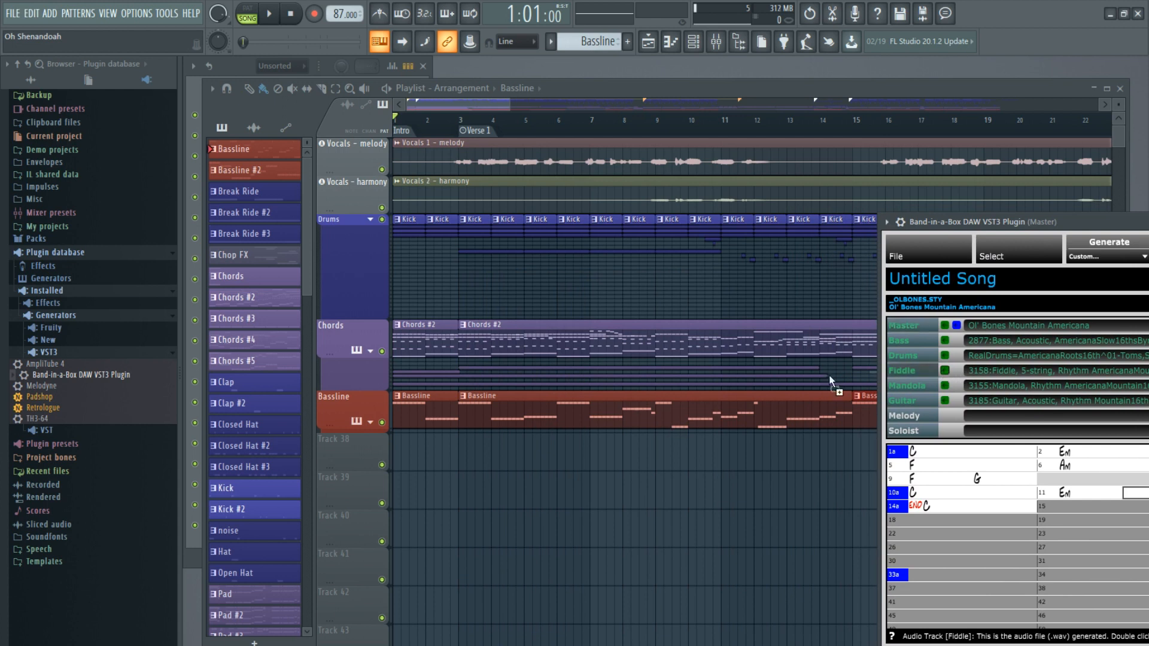
drag(395, 461, 392, 456)
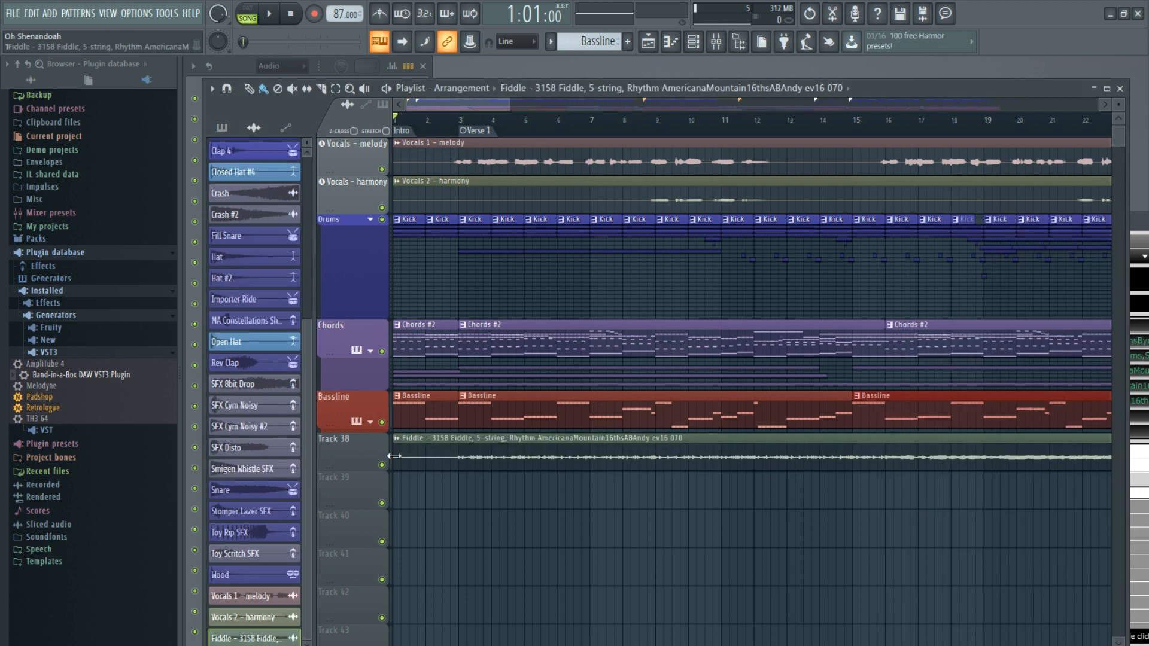
click(1135, 252)
drag(946, 389, 396, 494)
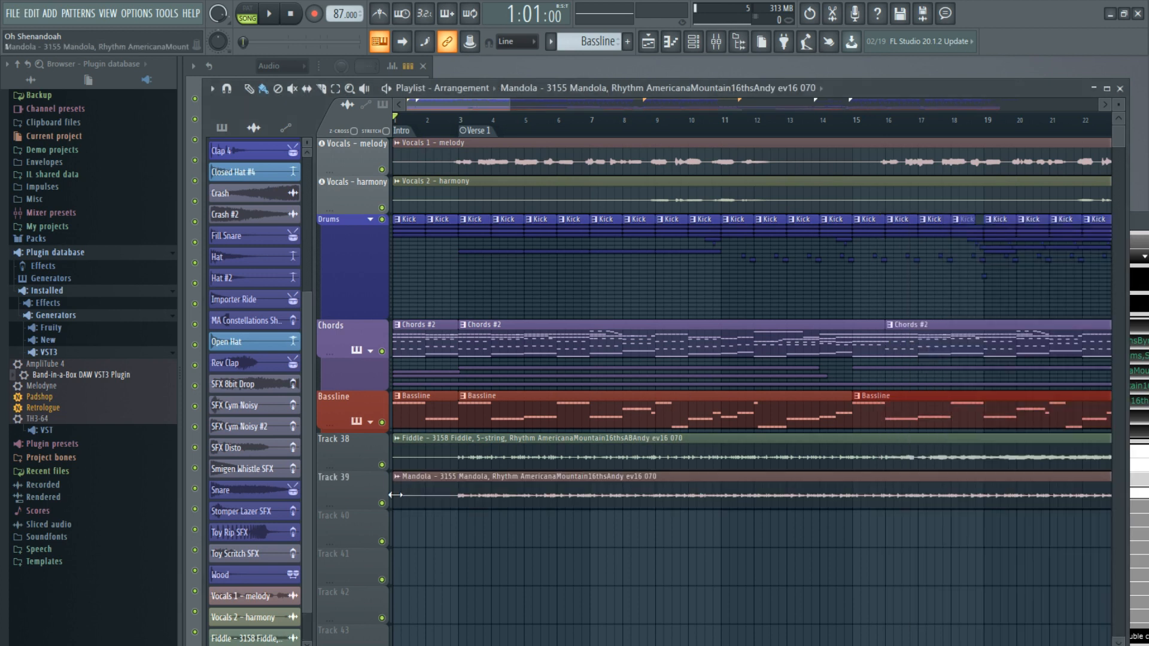
Switch playlist tracks 38 and 39 to audio track mode, linking the Fiddle and Mandola to mixer inserts 45 and 46.
right_click(343, 454)
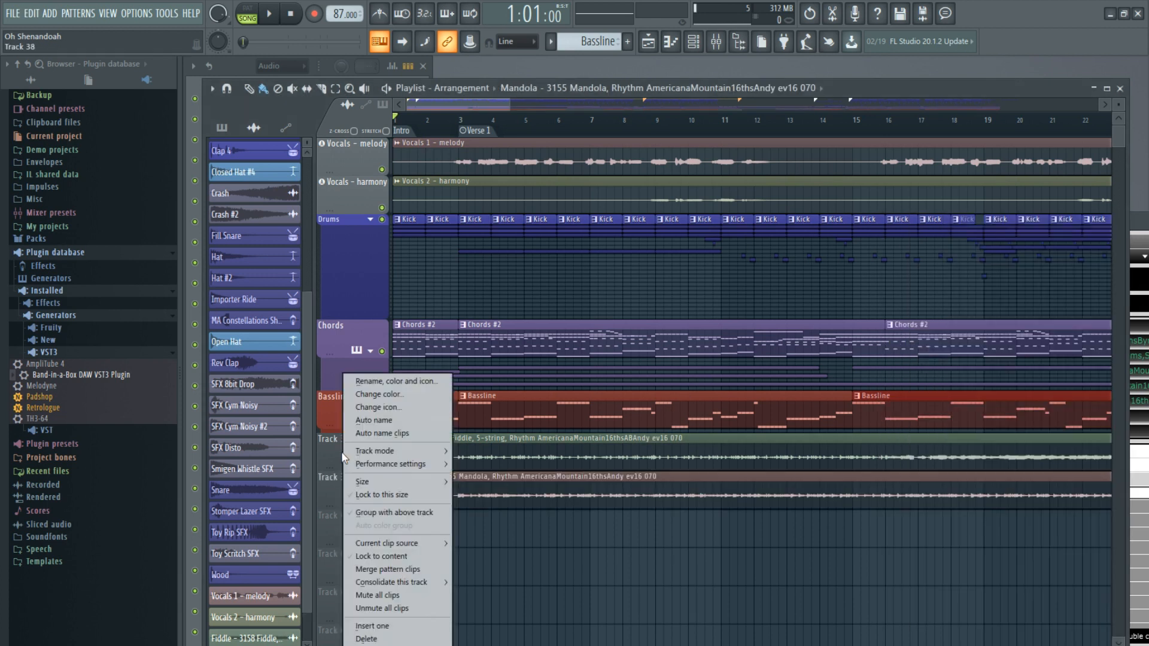
mouse_move(379, 453)
mouse_move(497, 460)
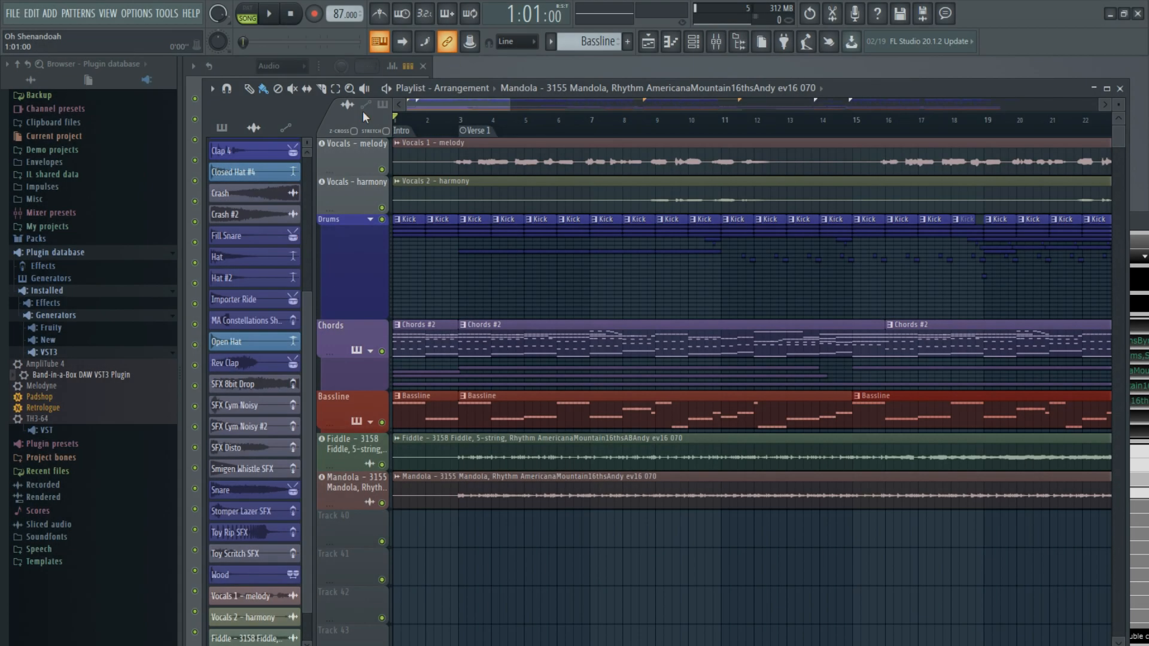
Play the arrangement and listen to the Fiddle and Mandola mixer inserts soloed together, ending with the full mix restored.
key(space)
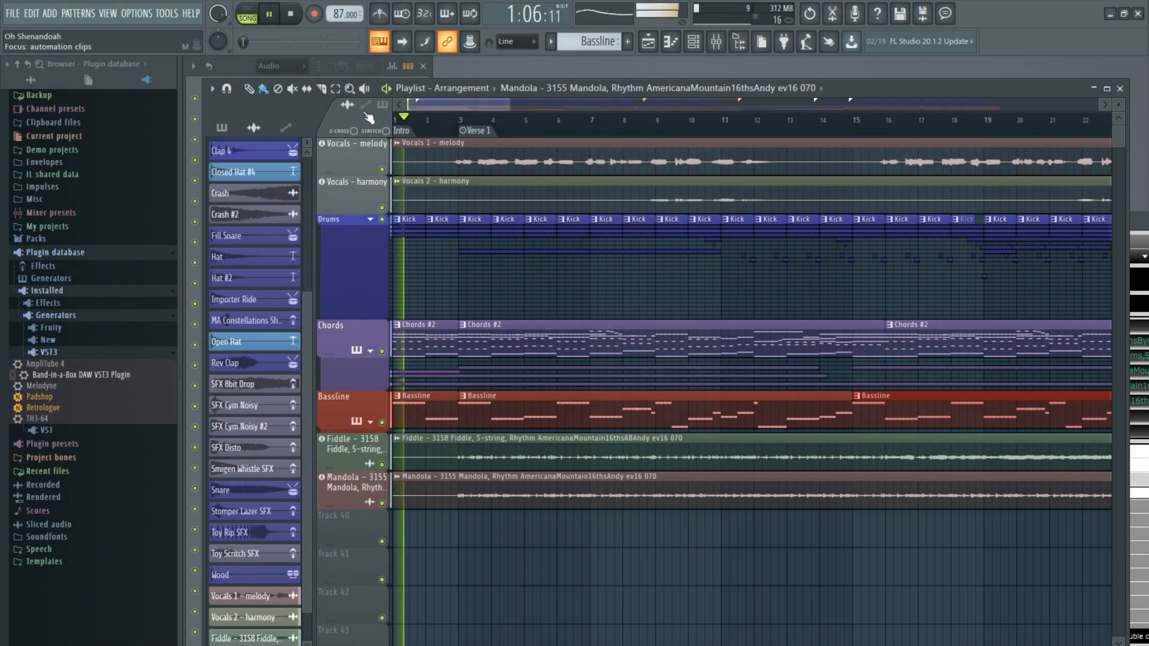
key(F9)
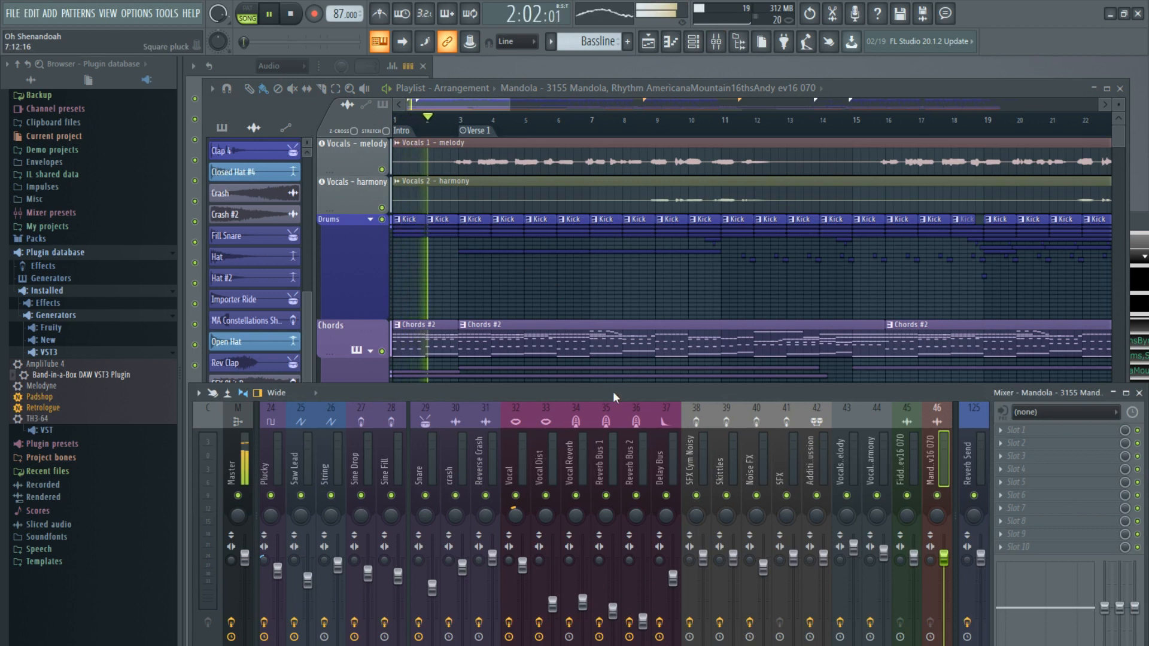
drag(612, 392, 563, 213)
drag(380, 519, 488, 522)
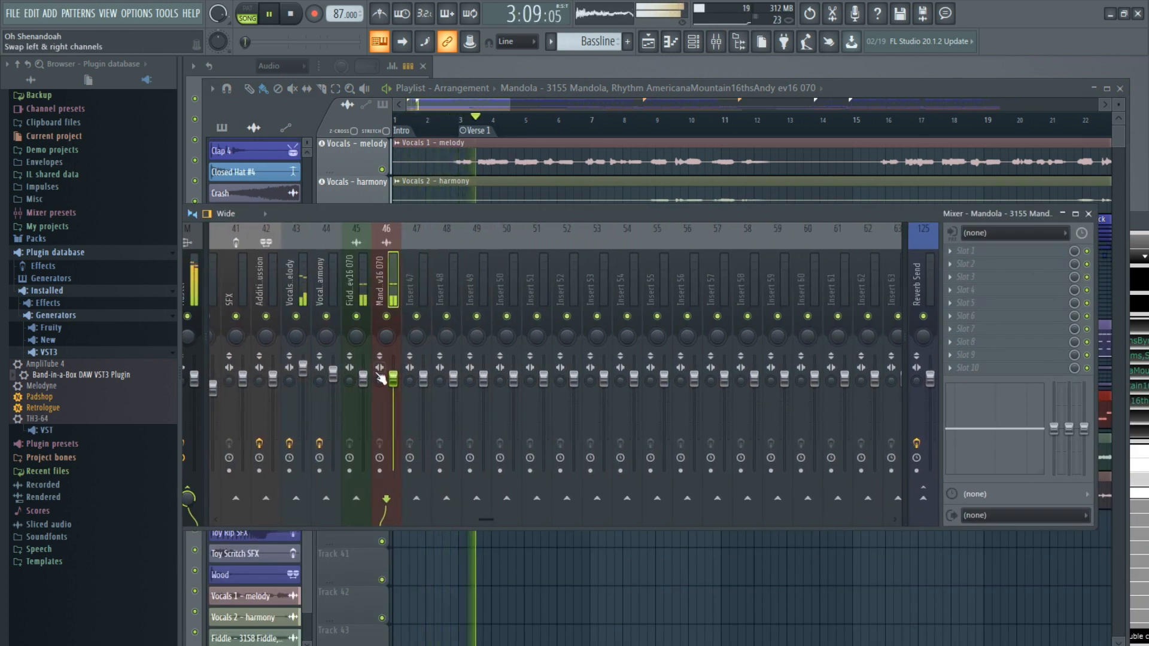
right_click(359, 318)
click(387, 317)
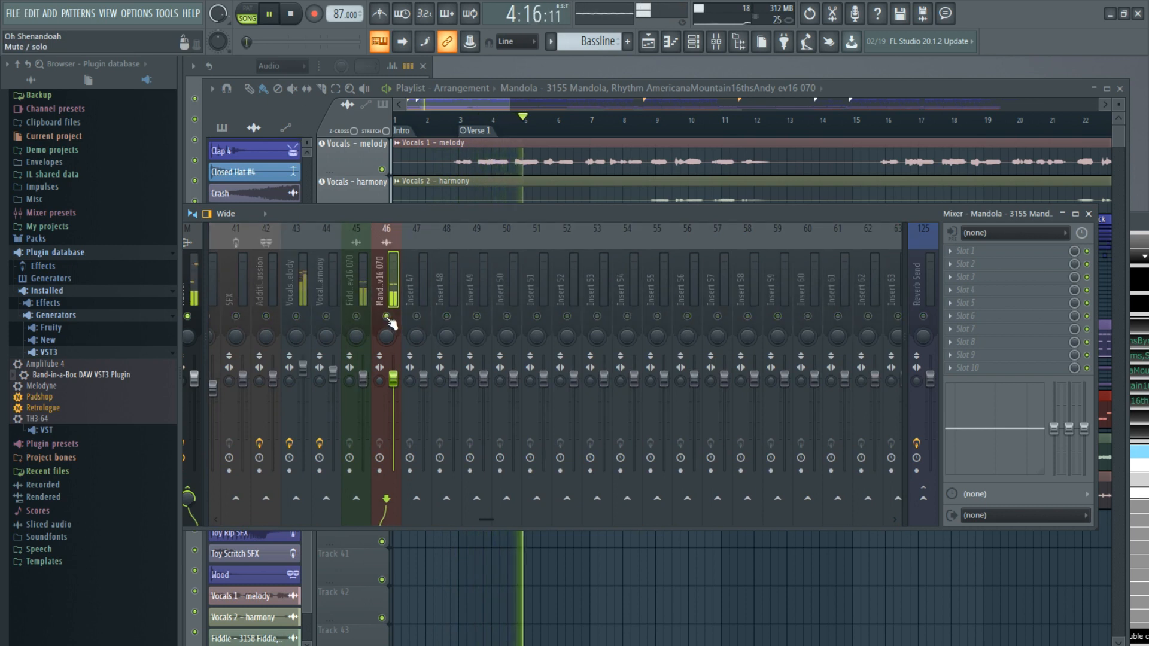
right_click(357, 318)
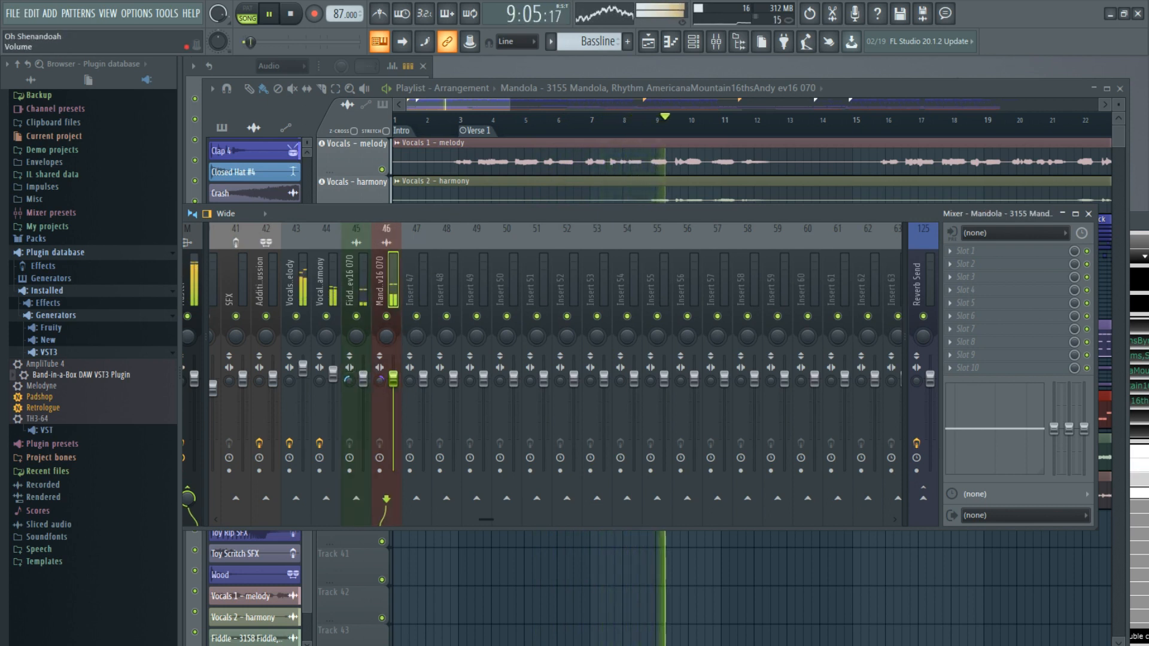
Raise the volume of the Fiddle and Mandola mixer inserts slightly and move the mixer window out of the way.
click(362, 383)
drag(393, 379, 395, 372)
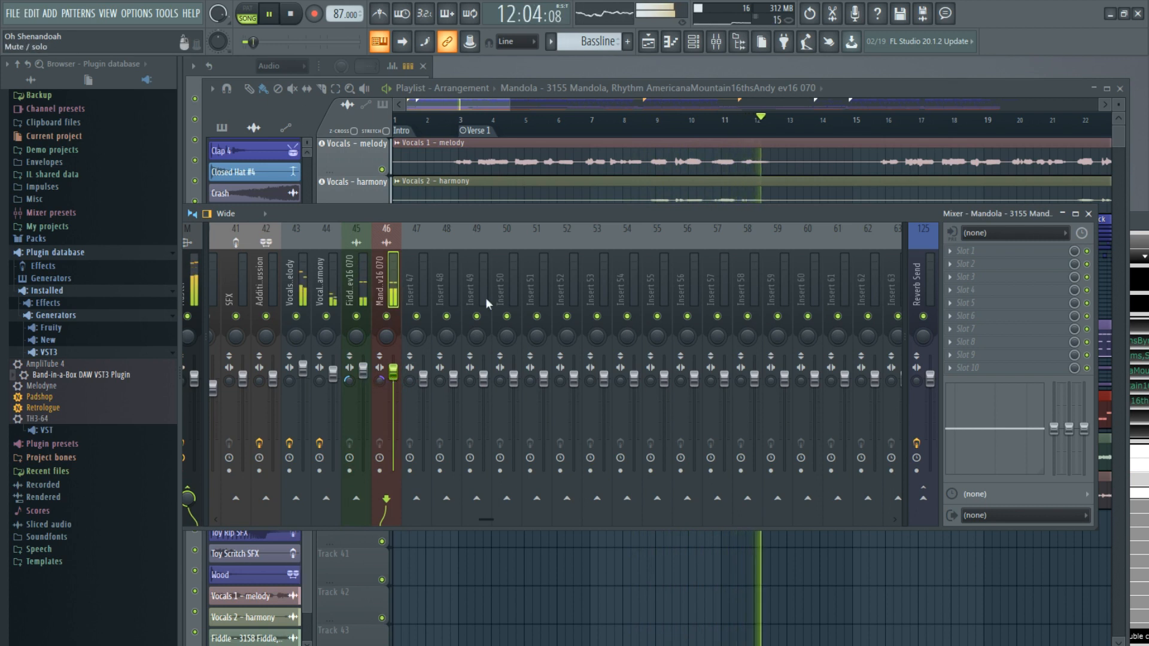
drag(617, 211, 653, 557)
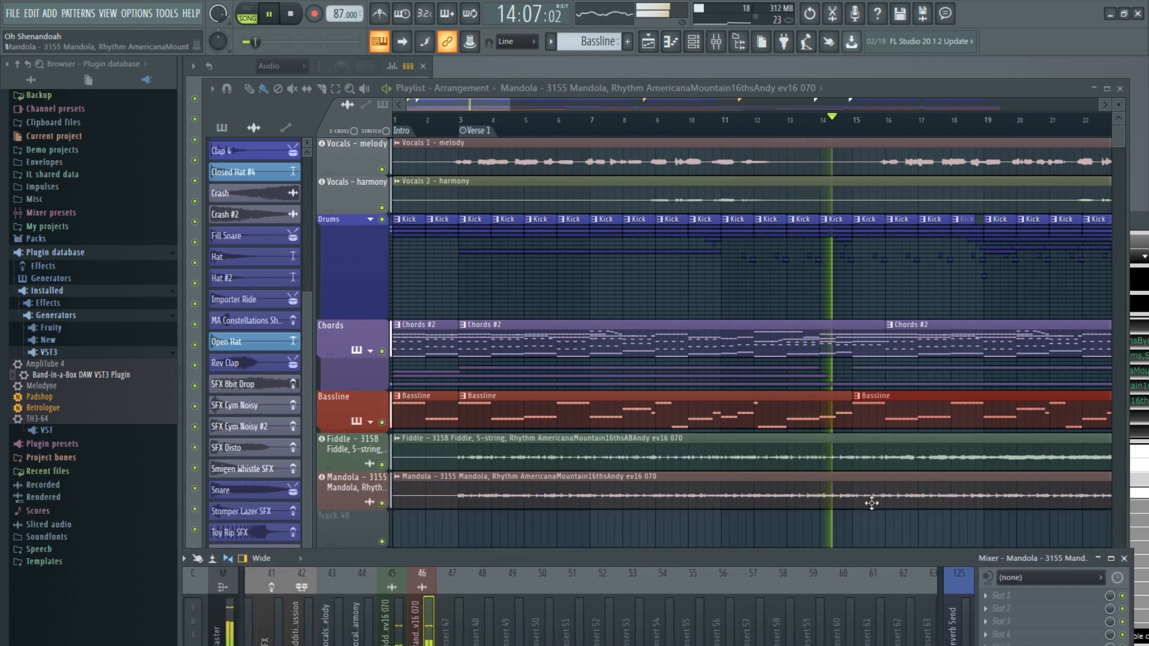
drag(849, 555, 871, 247)
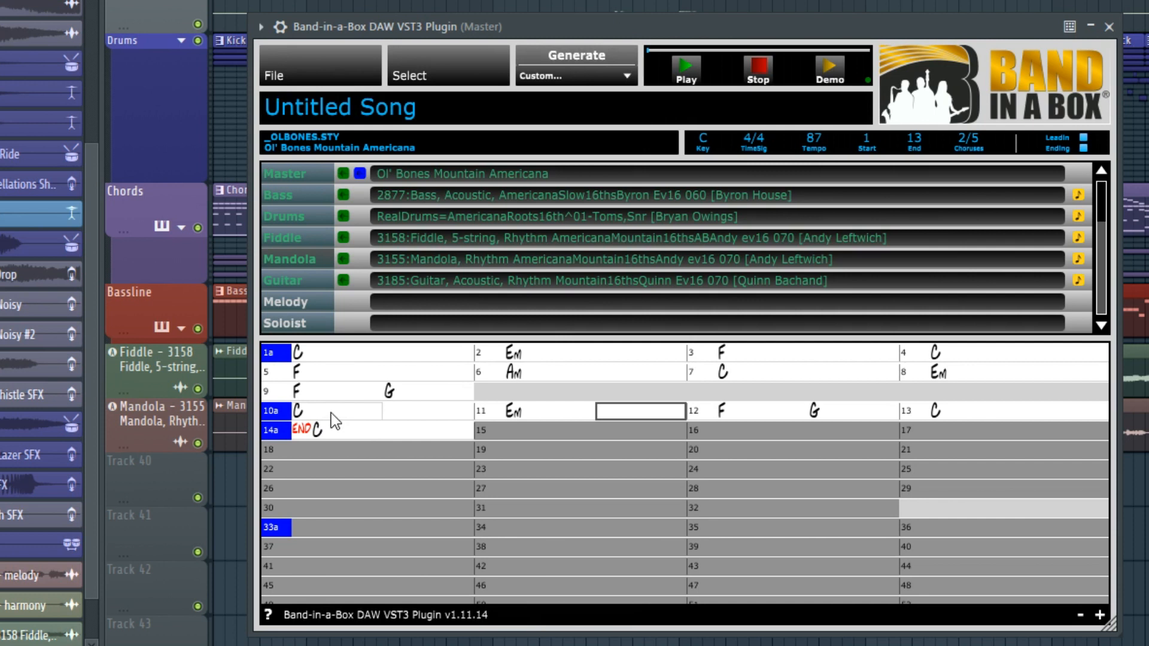
Select bars 10 through 13 of the chord sheet as the riff region and open the MultiRiff selection list.
drag(332, 413, 1042, 408)
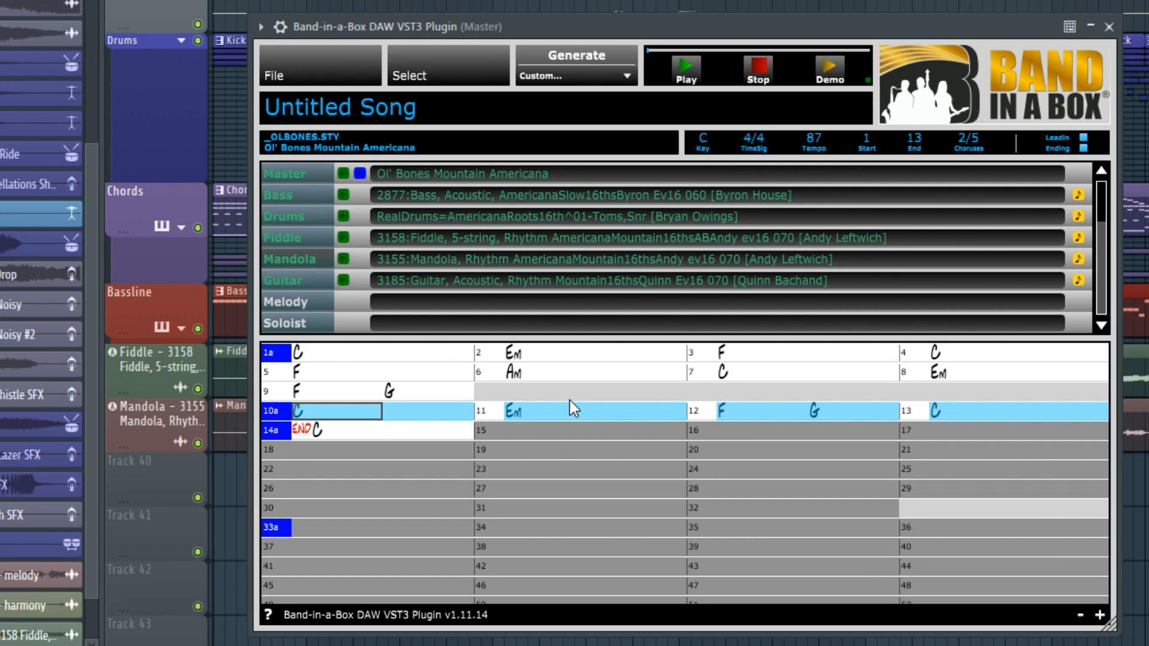
click(453, 70)
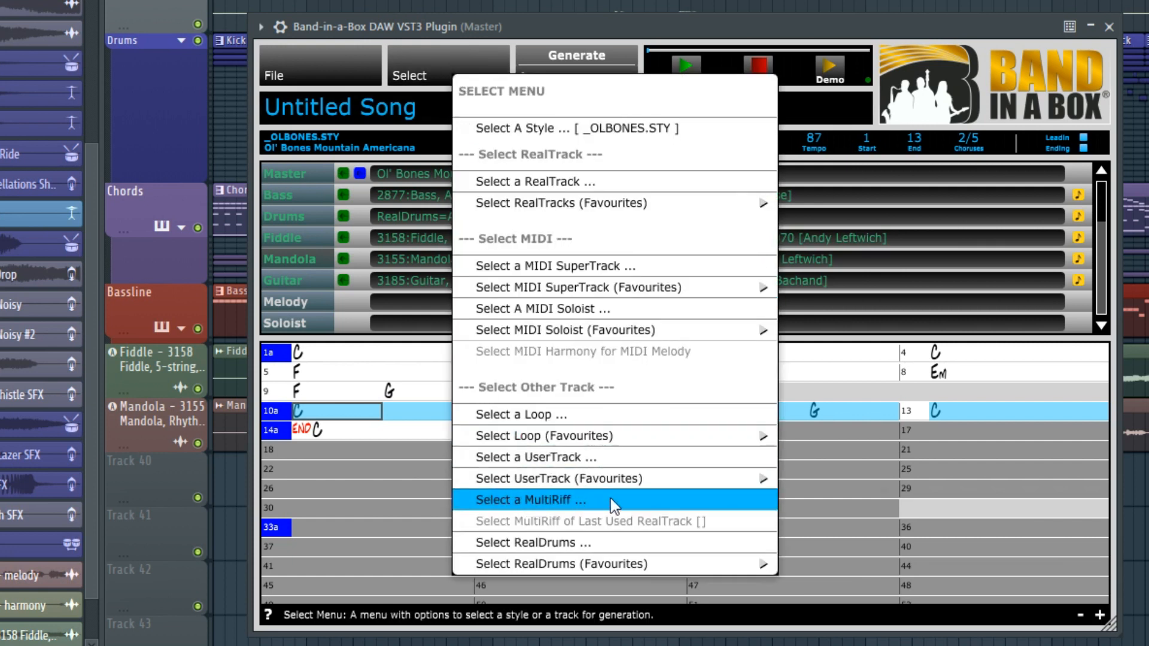
click(645, 499)
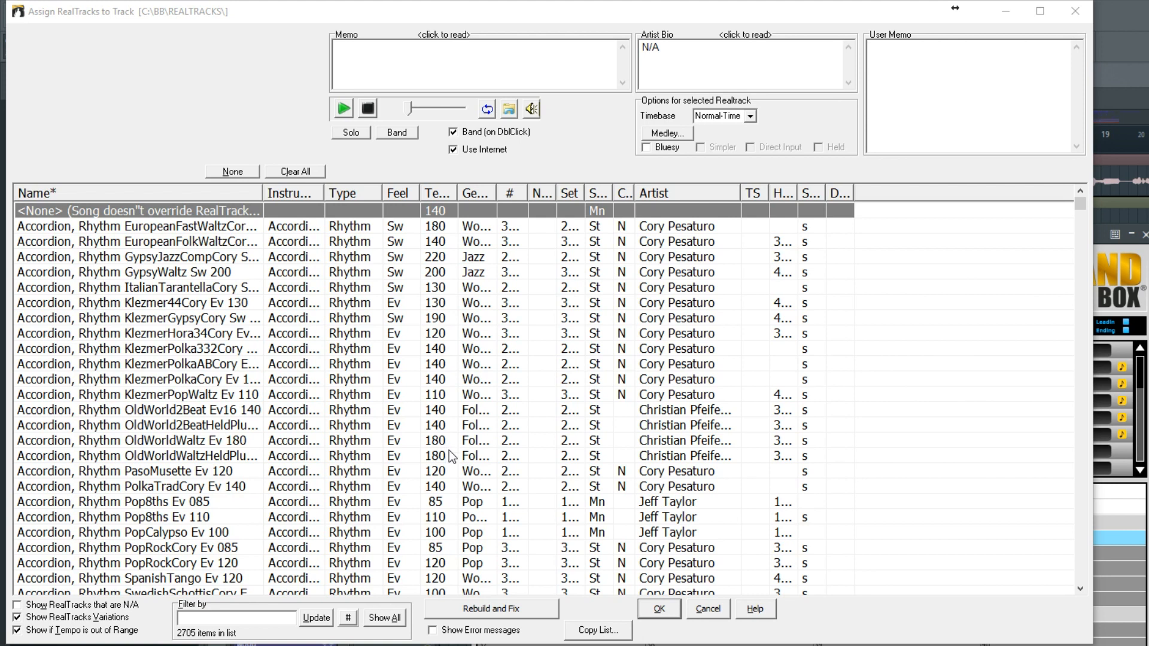
Filter the RealTracks list by "pedal steel", even feel, and a tempo range of 70-90.
click(212, 618)
text(pedal steel)
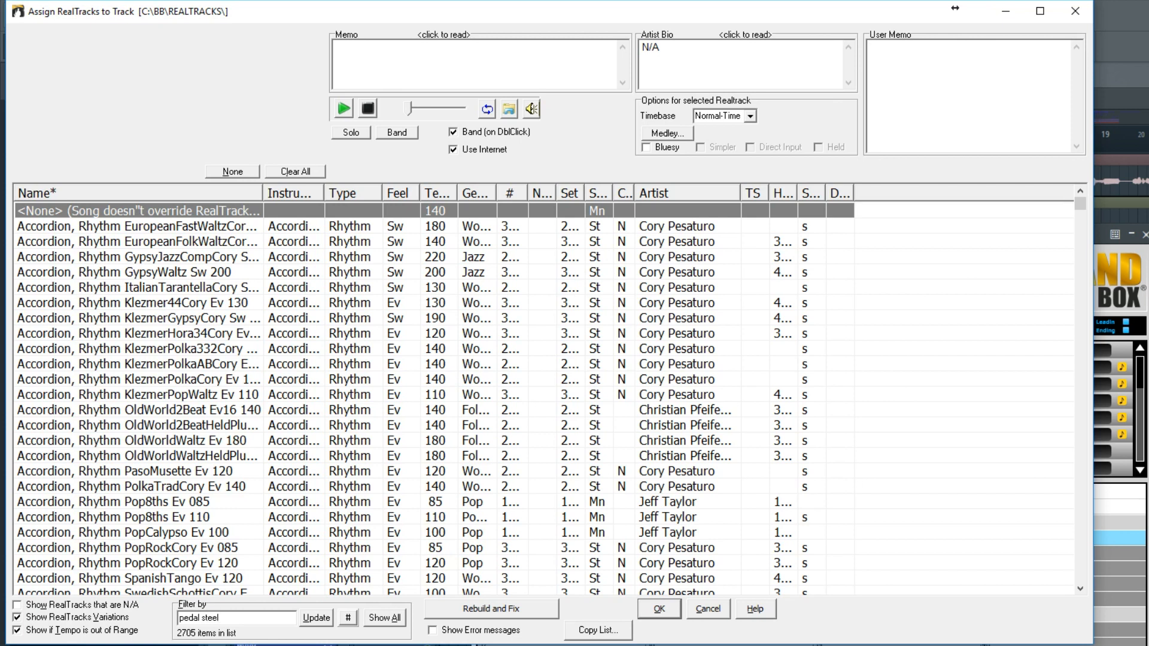
key(Return)
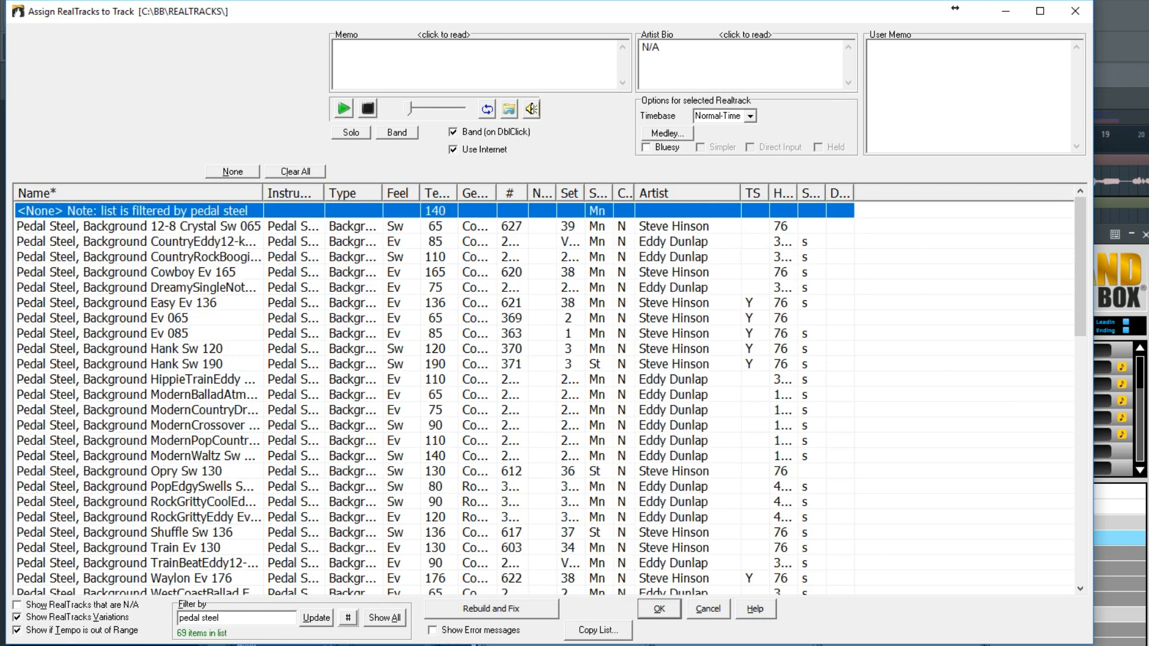
click(348, 617)
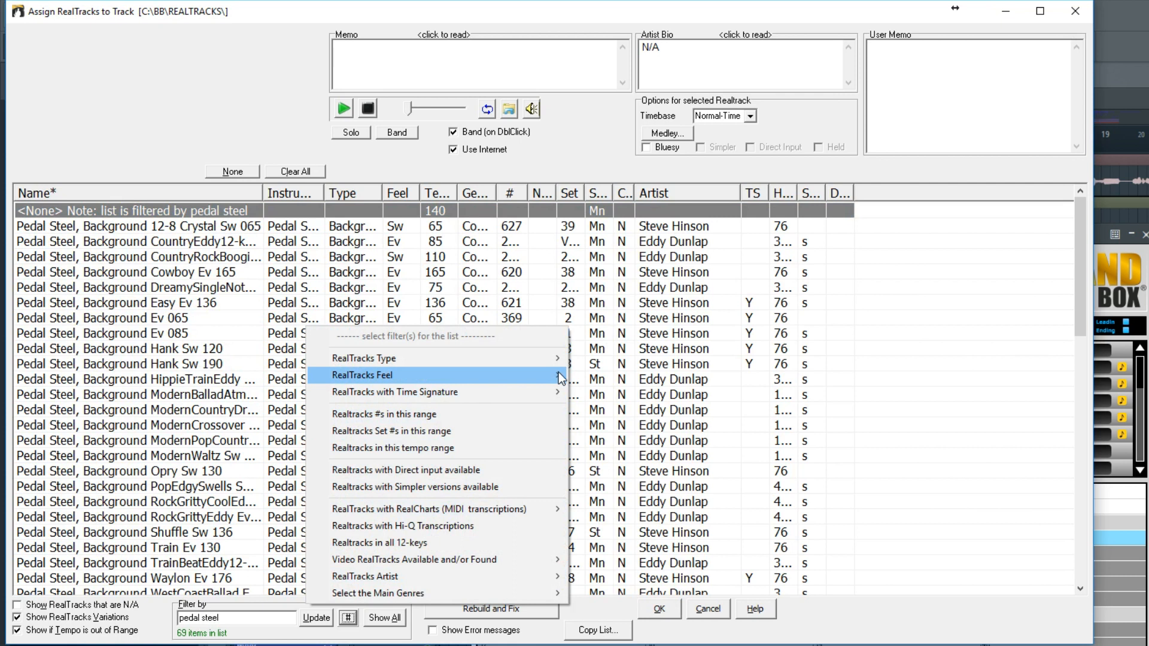
mouse_move(567, 375)
click(619, 417)
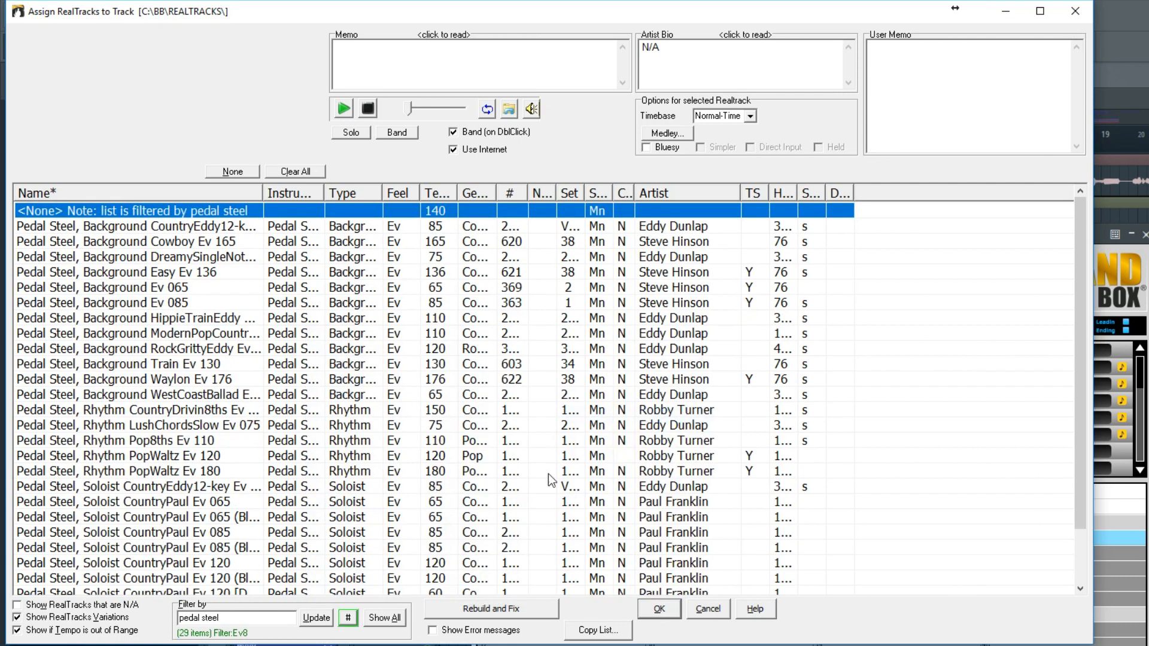
click(348, 617)
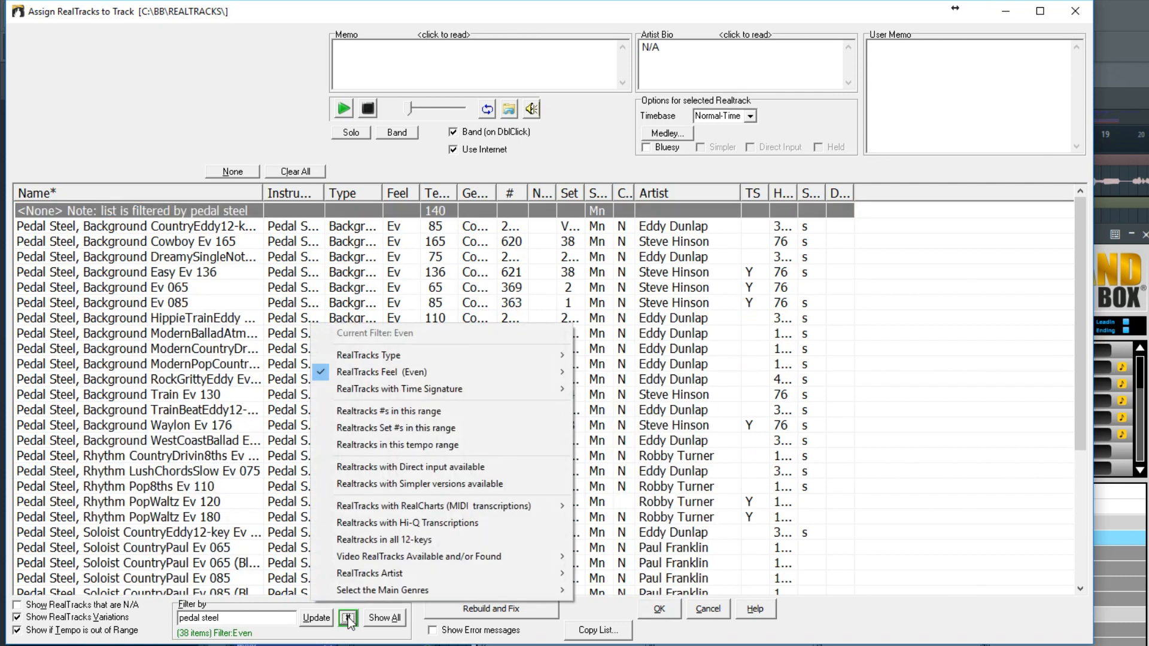
click(406, 446)
text(70-90)
key(Return)
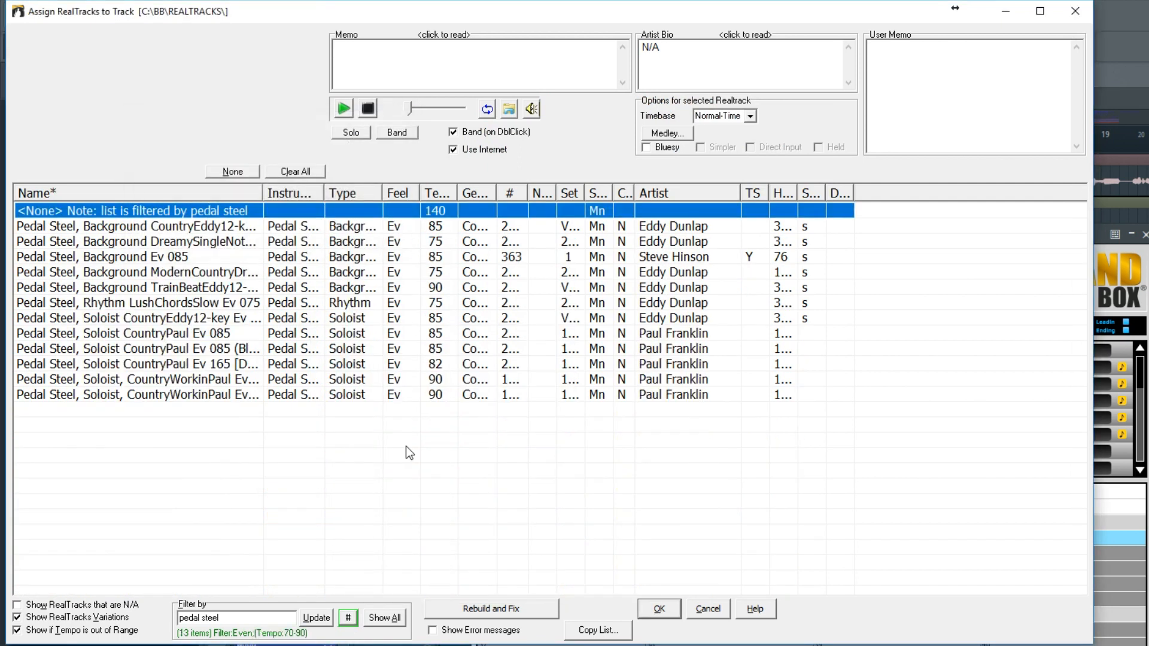
Widen the name column, turn off band previews, compare the background pedal steel tracks, and choose Pedal Steel, Background DreamySingleNote Ev 075 for the MultiRiff.
drag(264, 190, 390, 189)
click(453, 132)
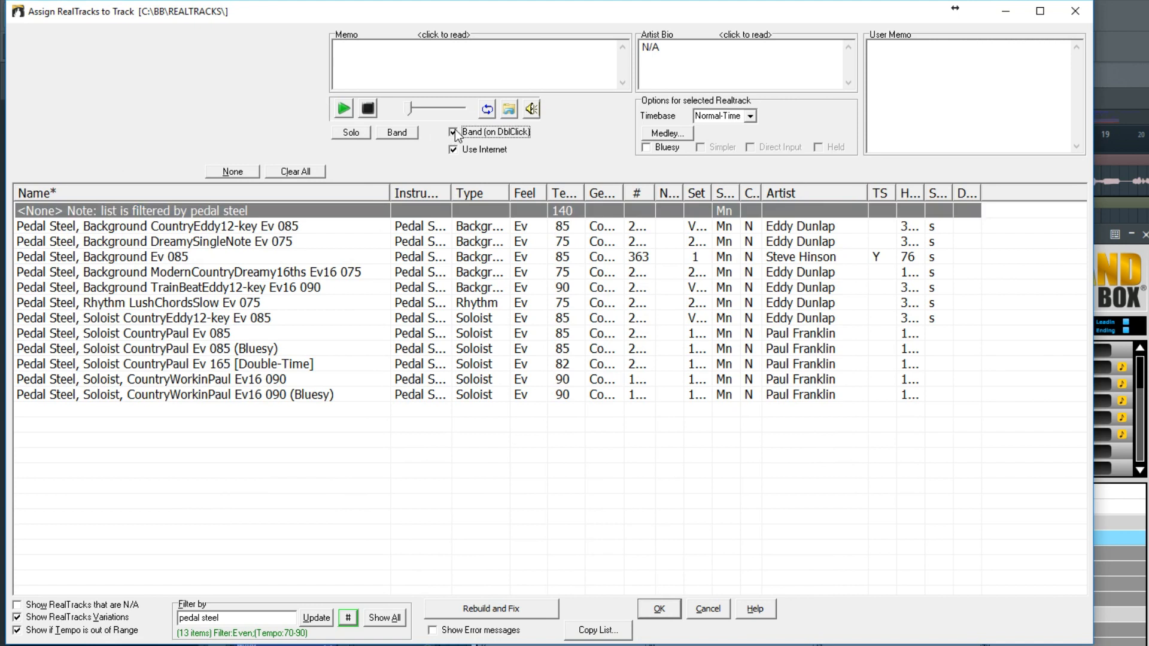
click(218, 226)
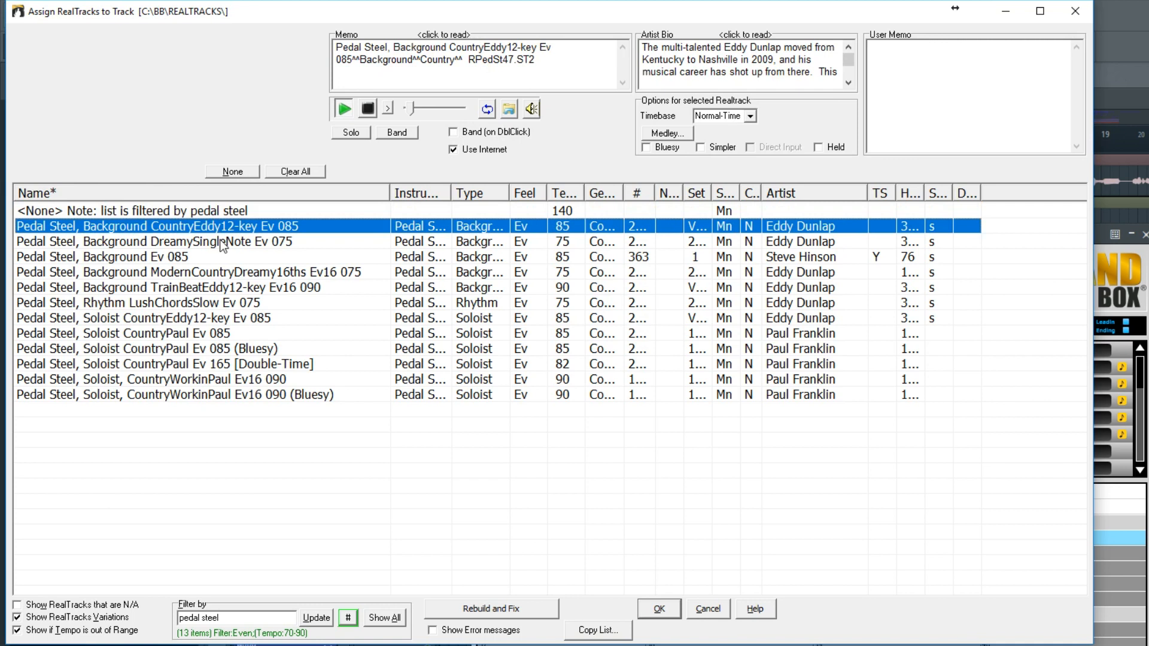
click(230, 241)
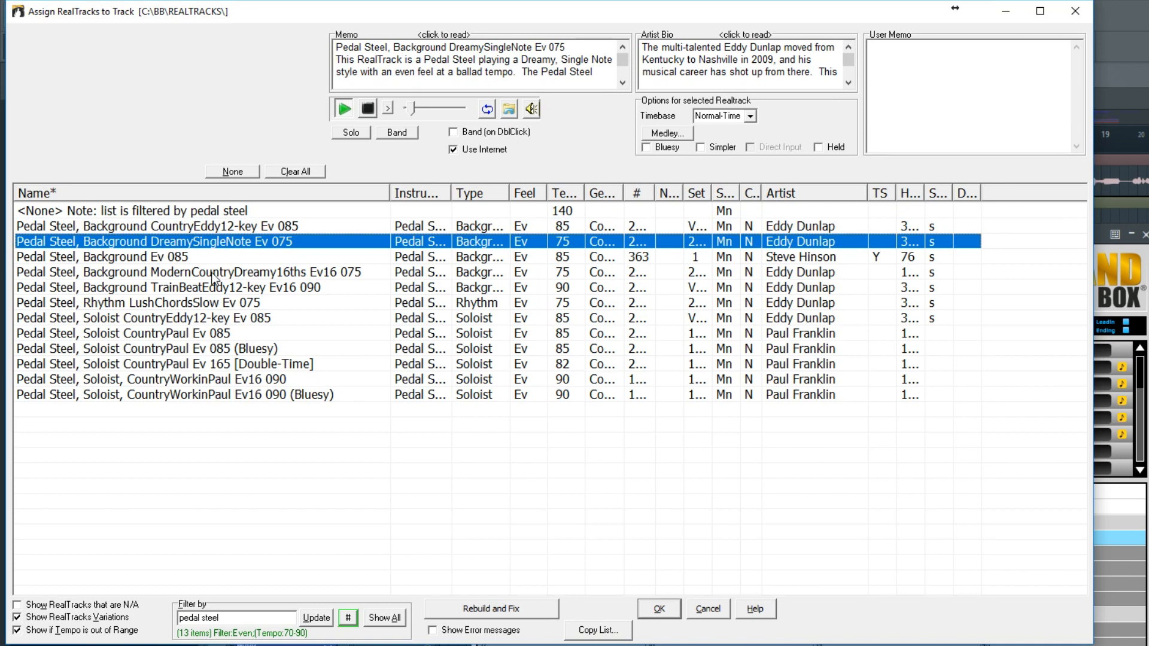
click(215, 273)
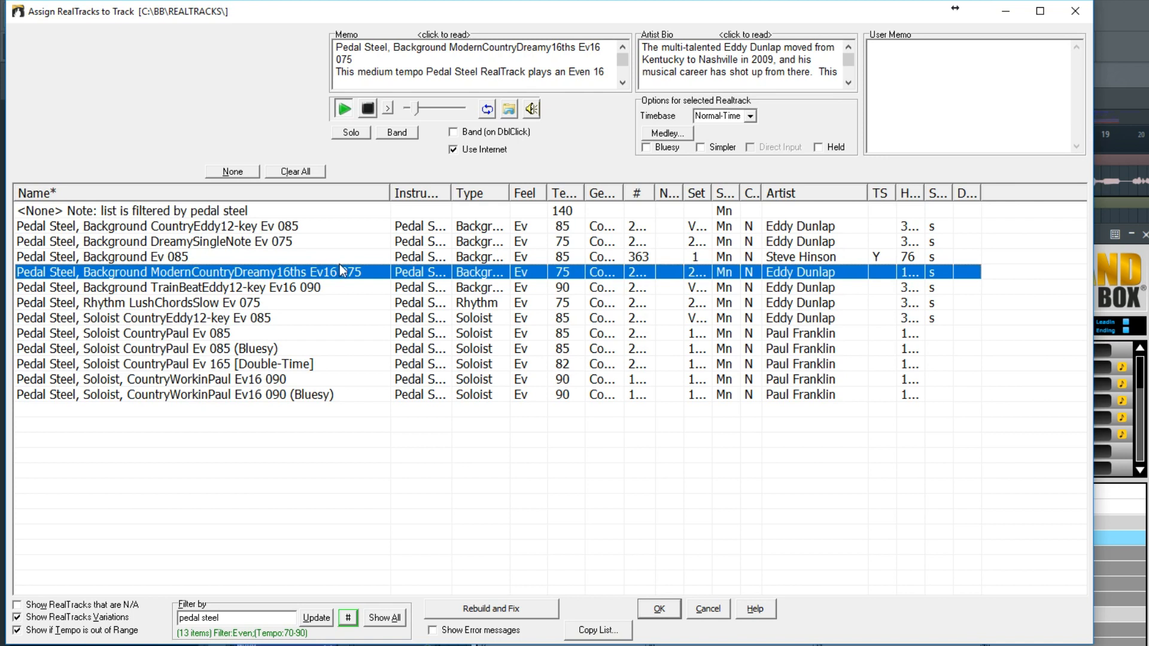
click(272, 242)
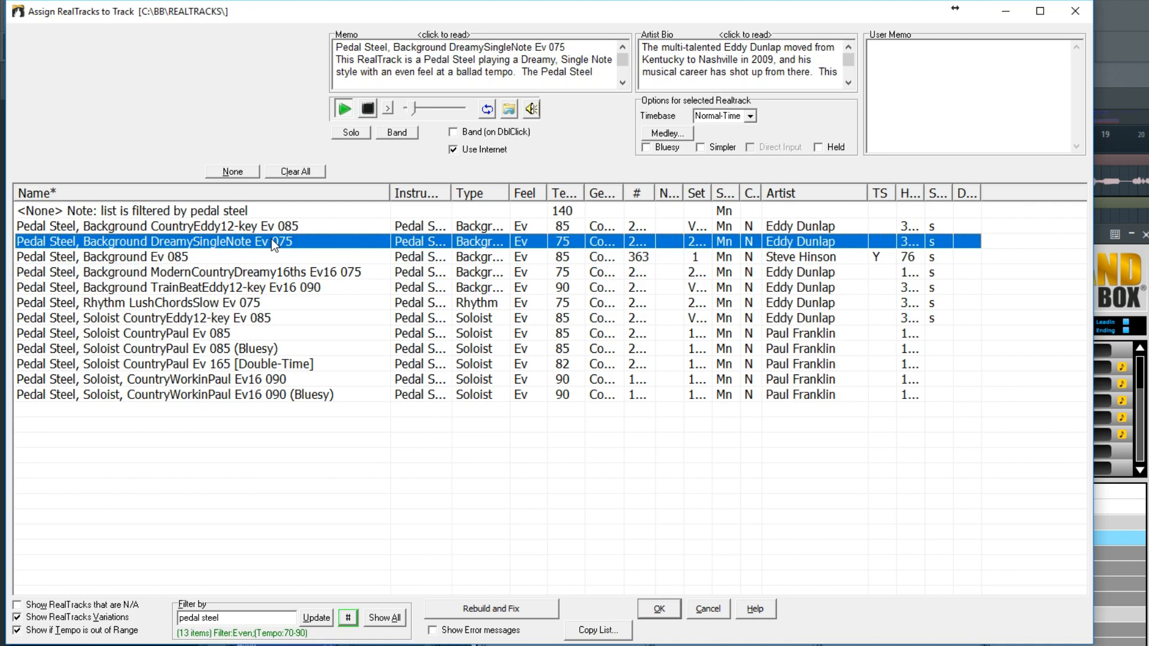
click(669, 610)
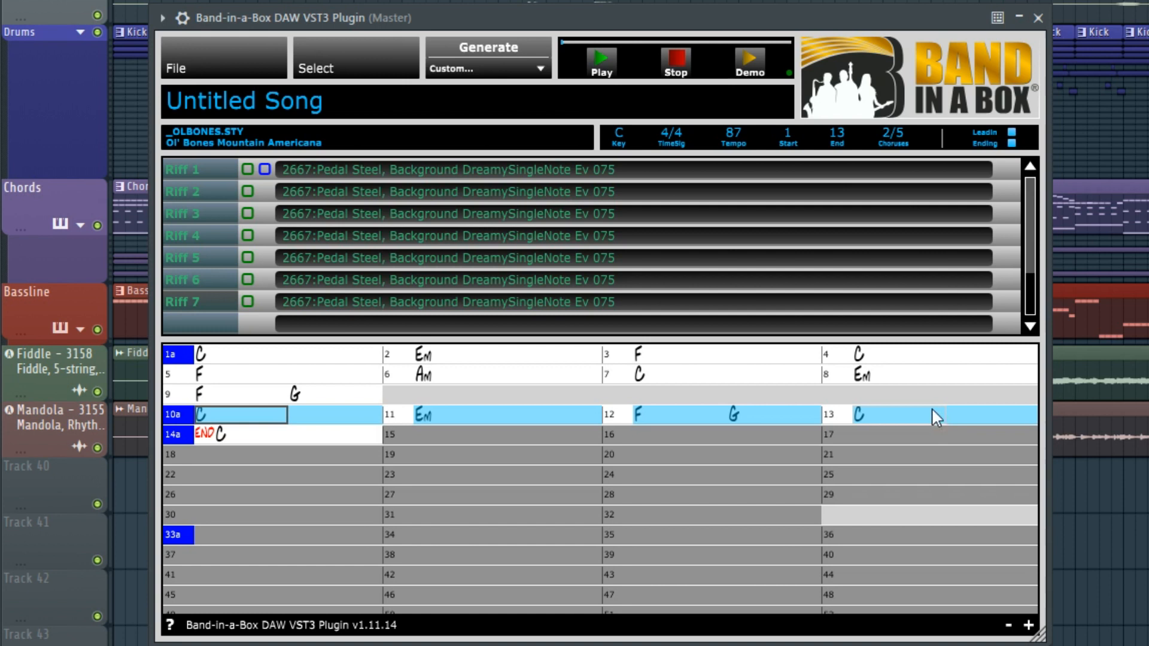
Generate riffs for the selected region and place all seven pedal steel riffs just before bar 11 on playlist tracks 40 to 46.
click(480, 68)
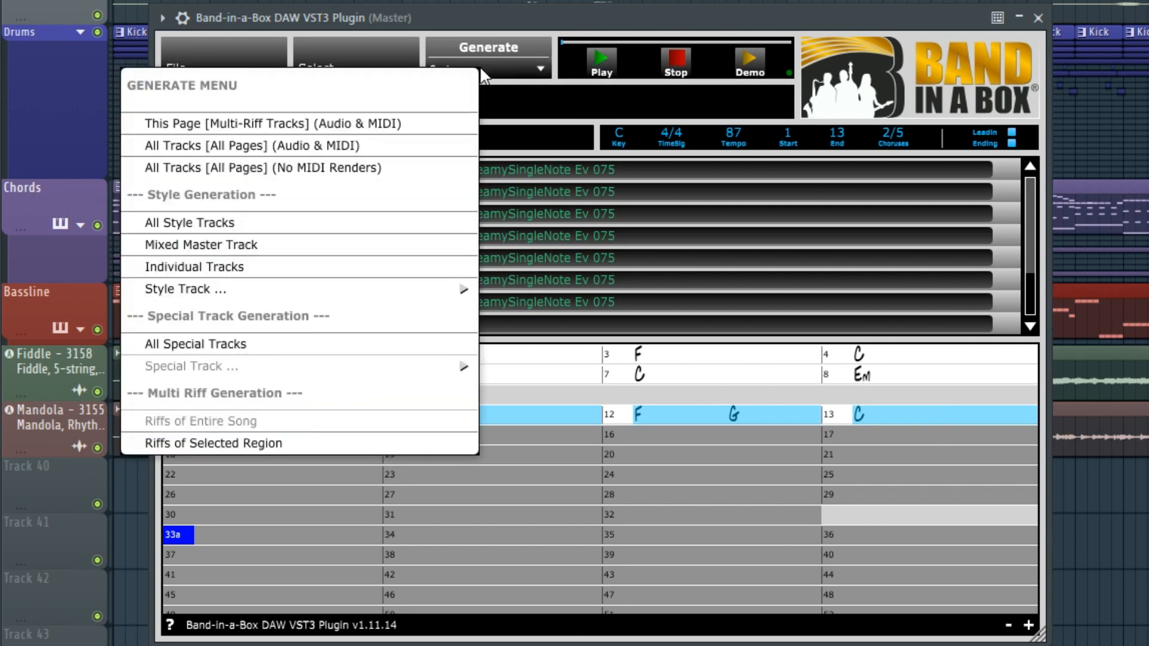
click(285, 444)
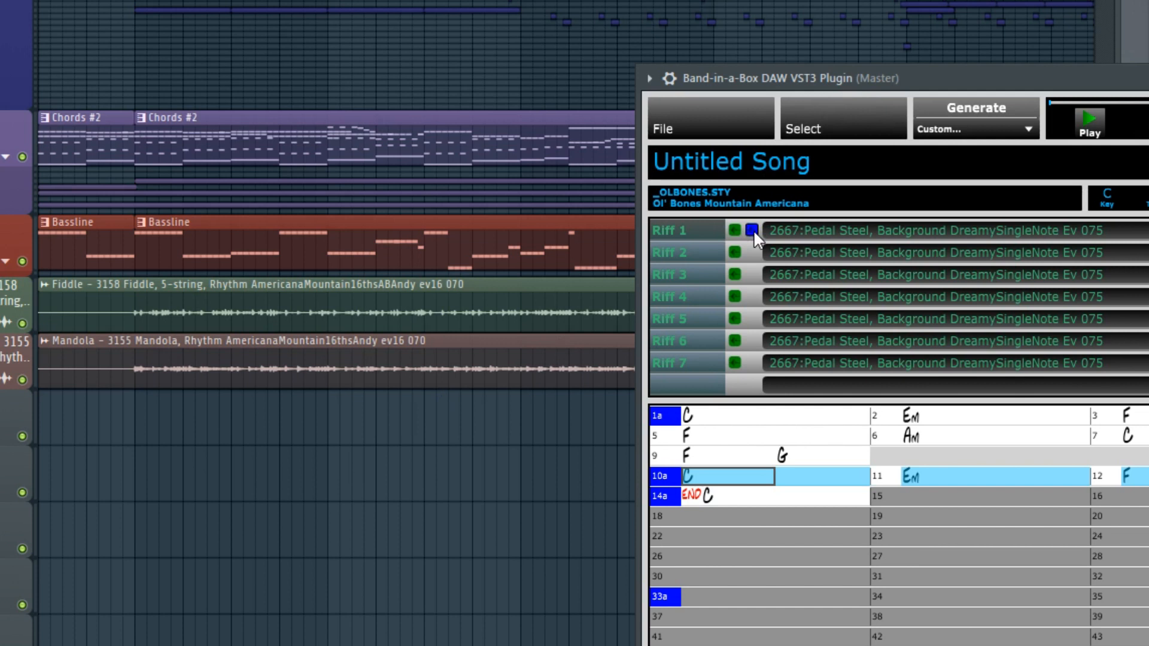
drag(756, 229, 522, 426)
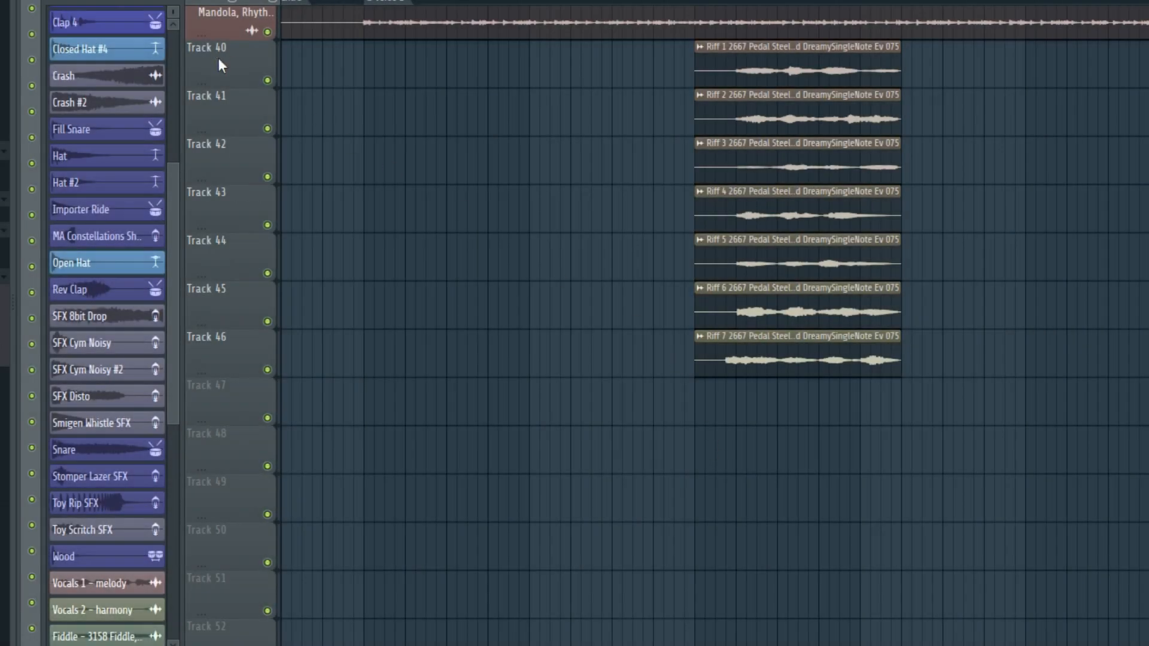
Switch playlist tracks 40 to 46 to audio track mode, linking the seven pedal steel riffs to mixer inserts 47 to 53.
right_click(218, 60)
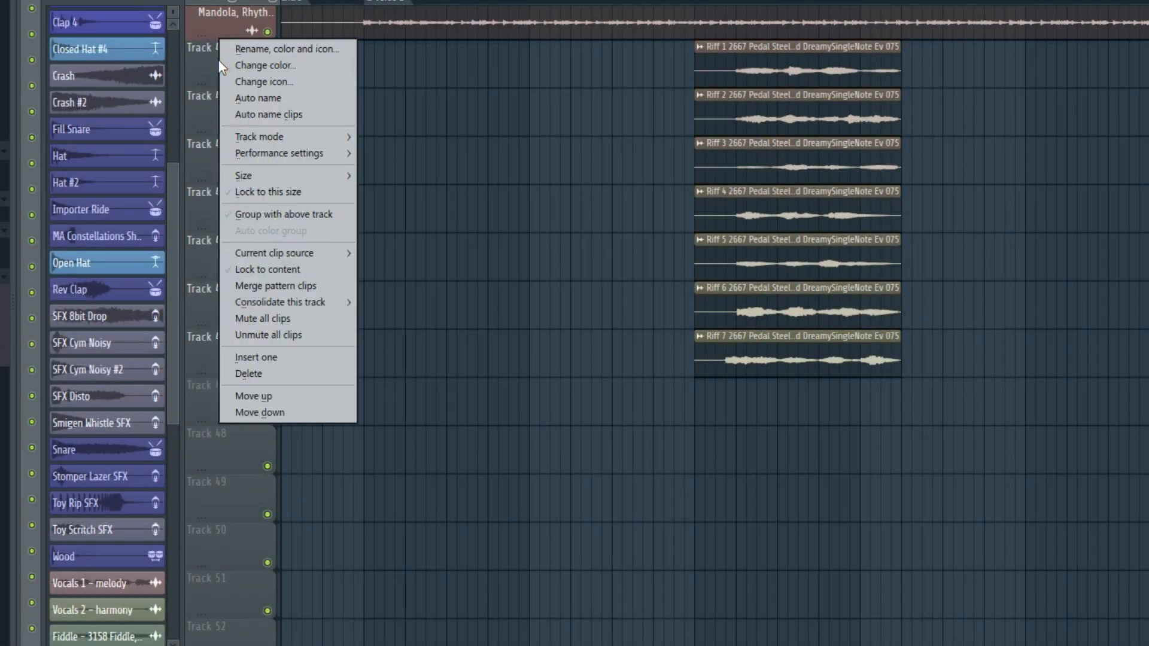
mouse_move(271, 135)
mouse_move(424, 152)
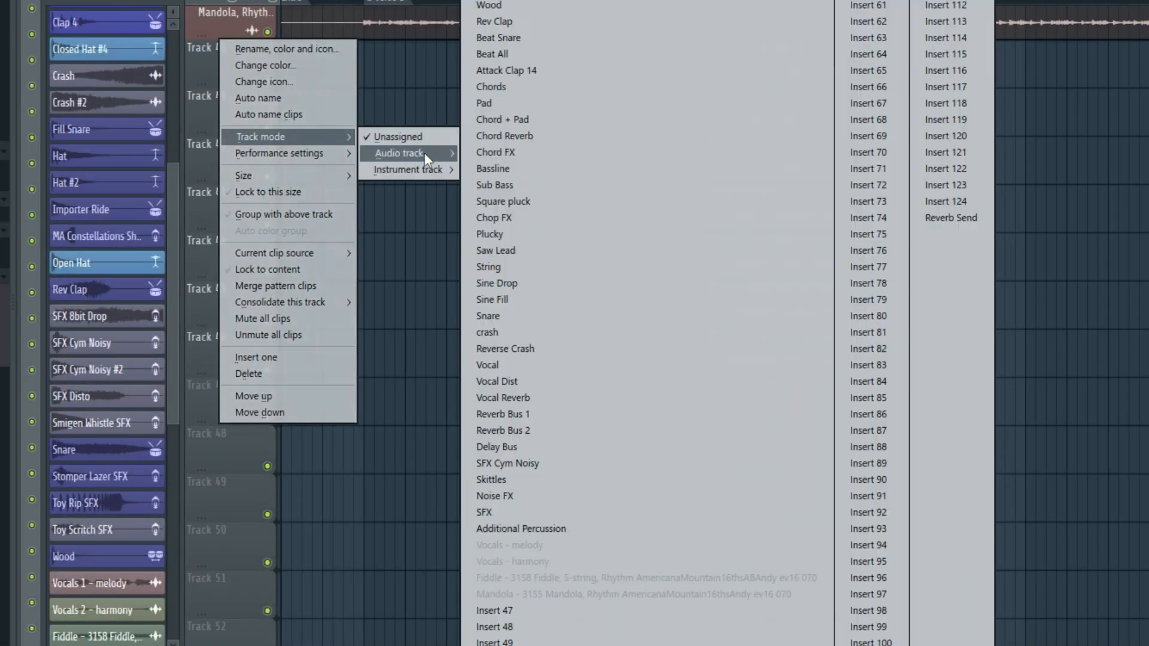
click(526, 608)
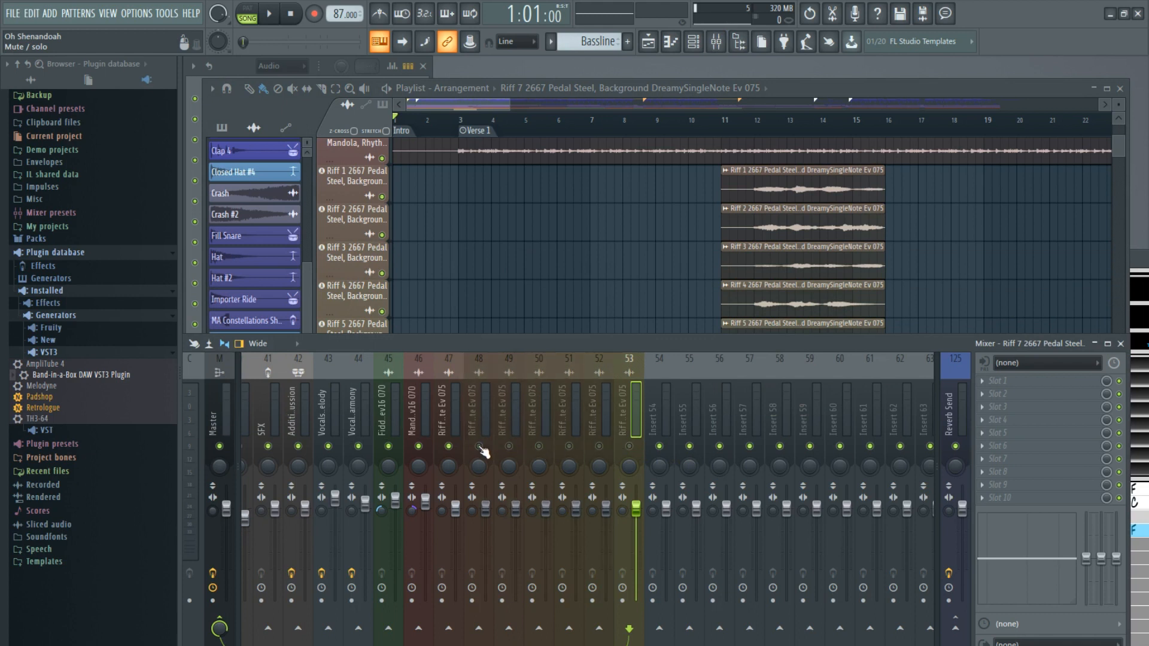
Play from just before bar 11 with only Riff 1 of the seven riffs unmuted, and raise its mixer volume to 2.7 dB.
click(714, 122)
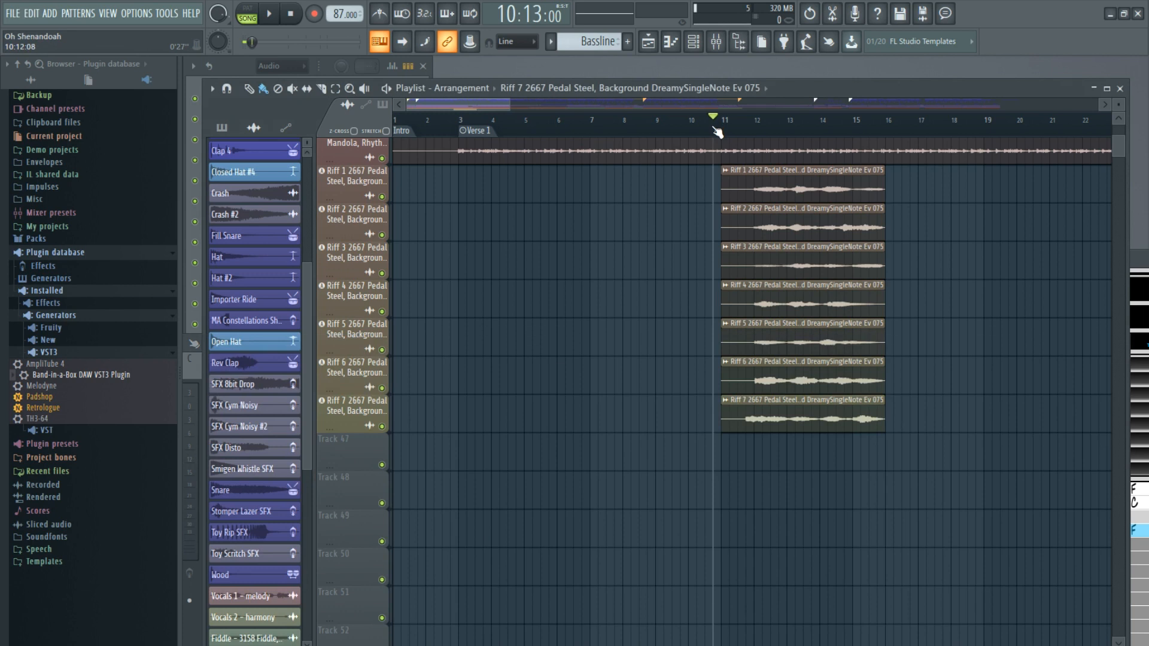
key(space)
key(F9)
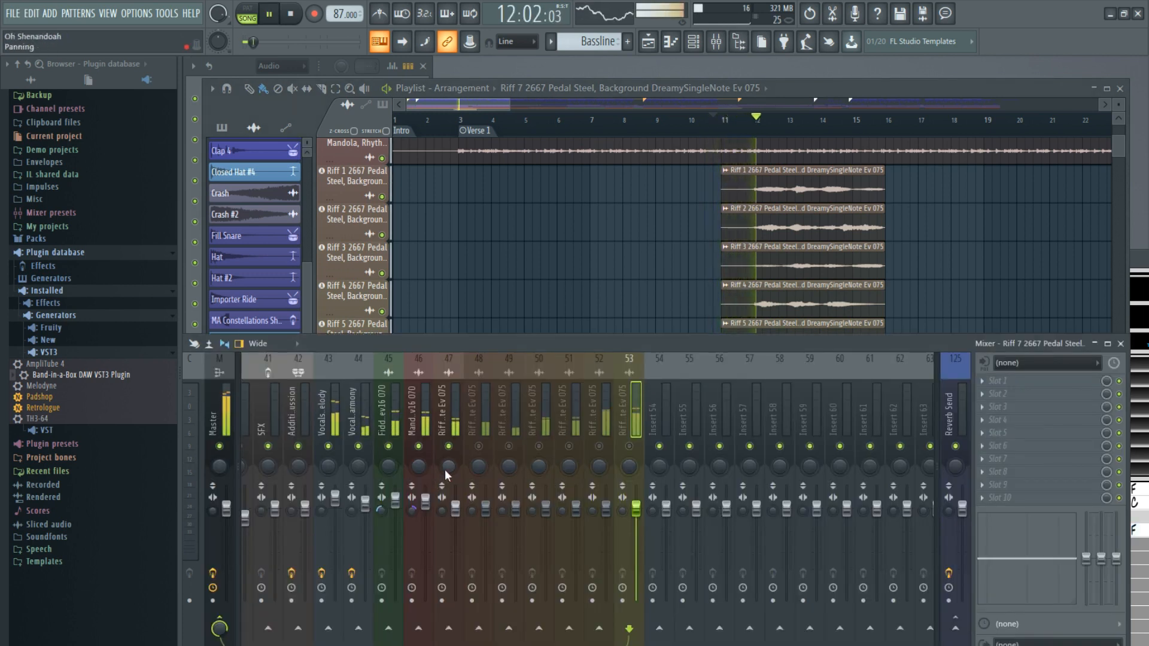
drag(463, 515, 459, 503)
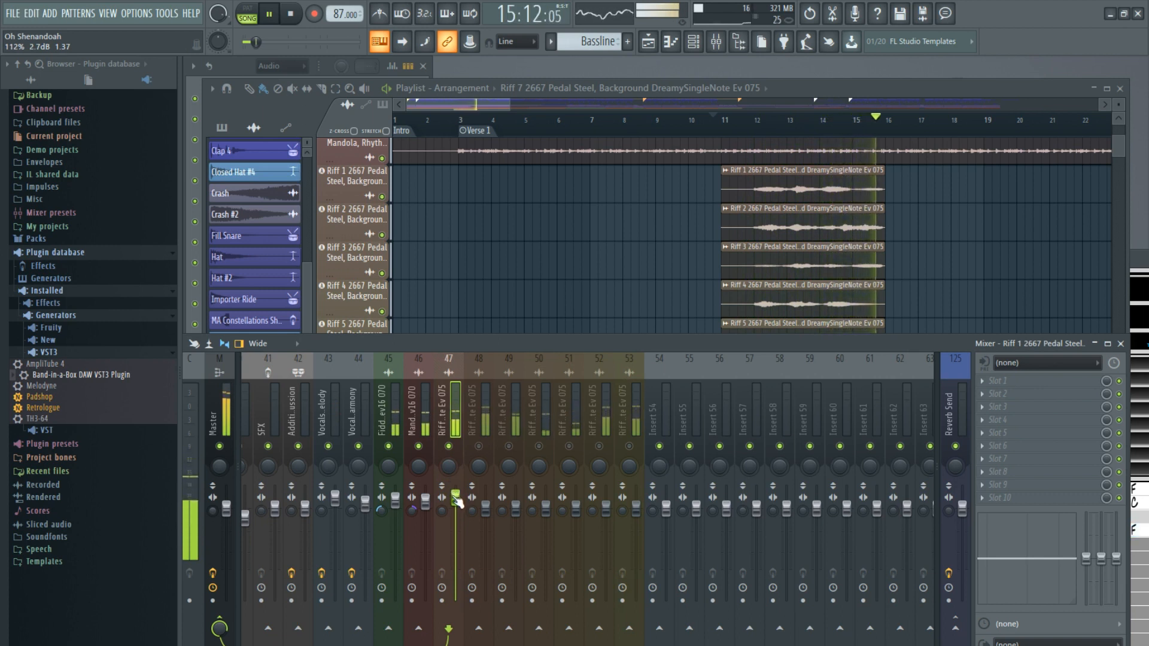
key(space)
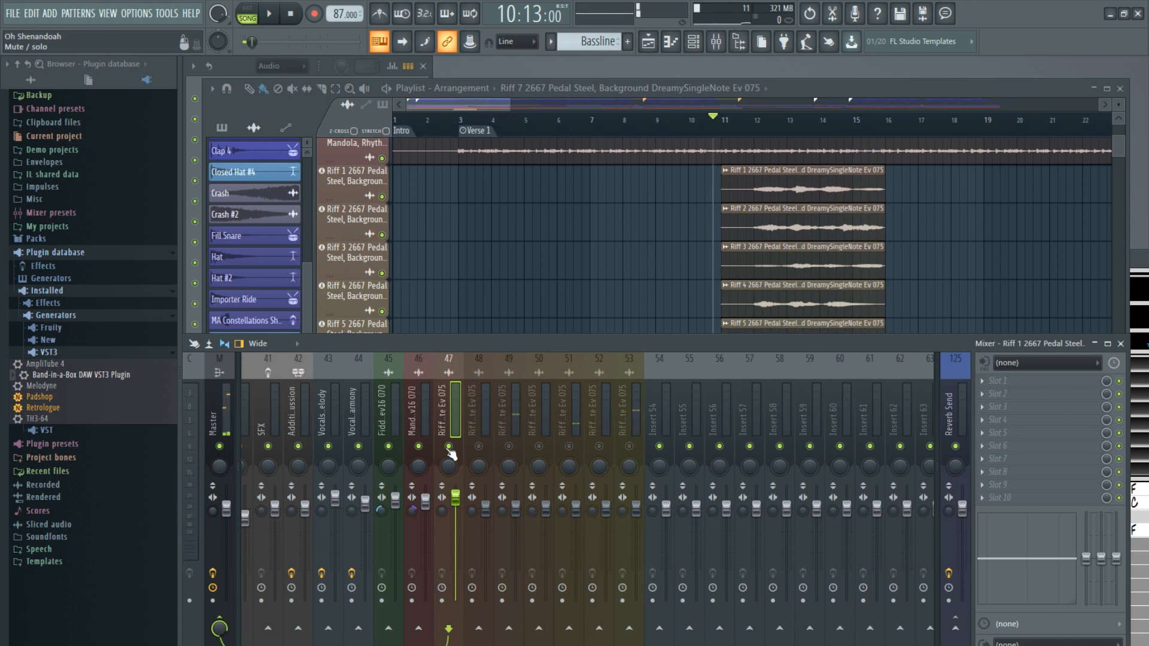
Replay the passage, switching from Riff 1 to Riff 3, and raise the Riff 3 mixer volume to 2.0 dB.
key(space)
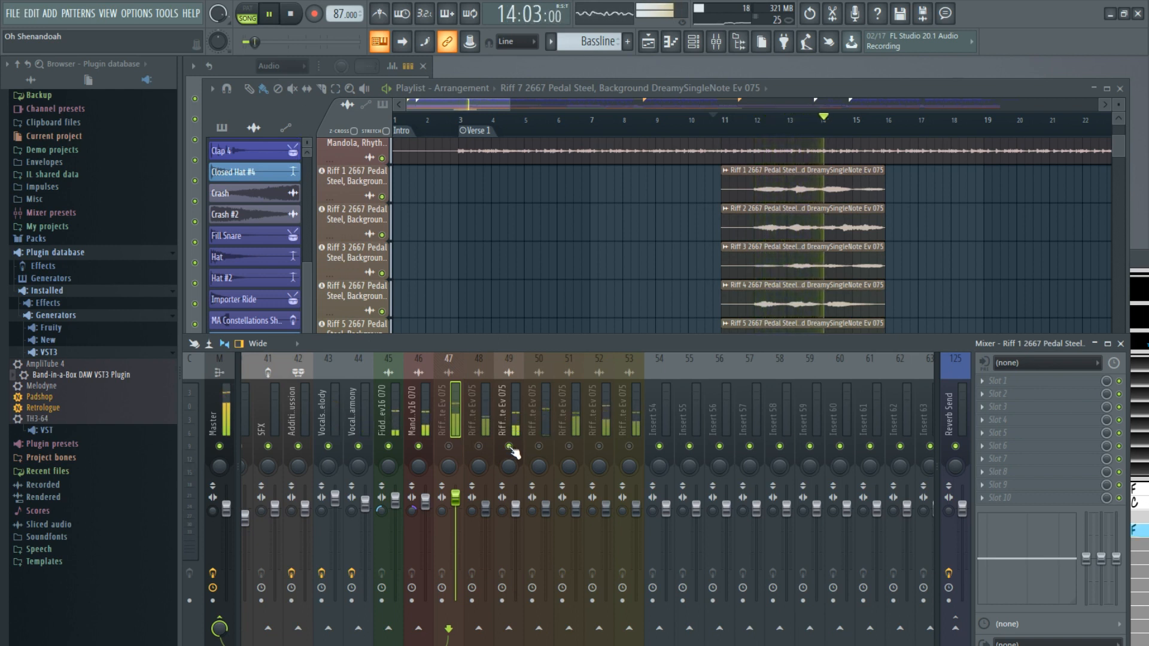
drag(518, 512, 518, 504)
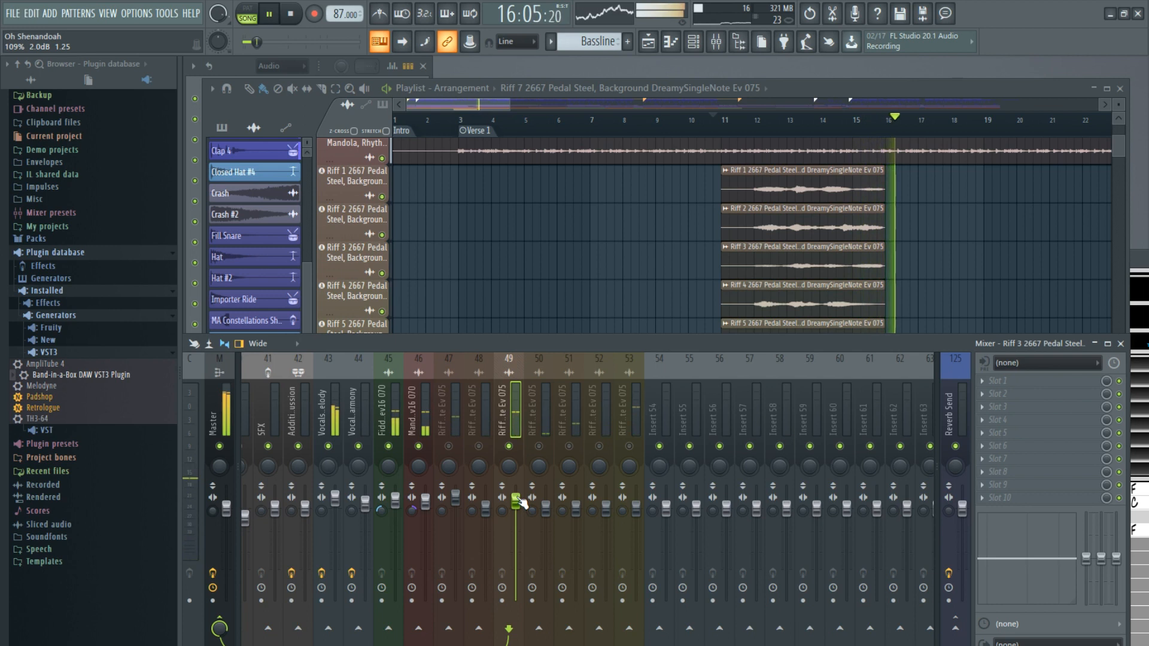
key(space)
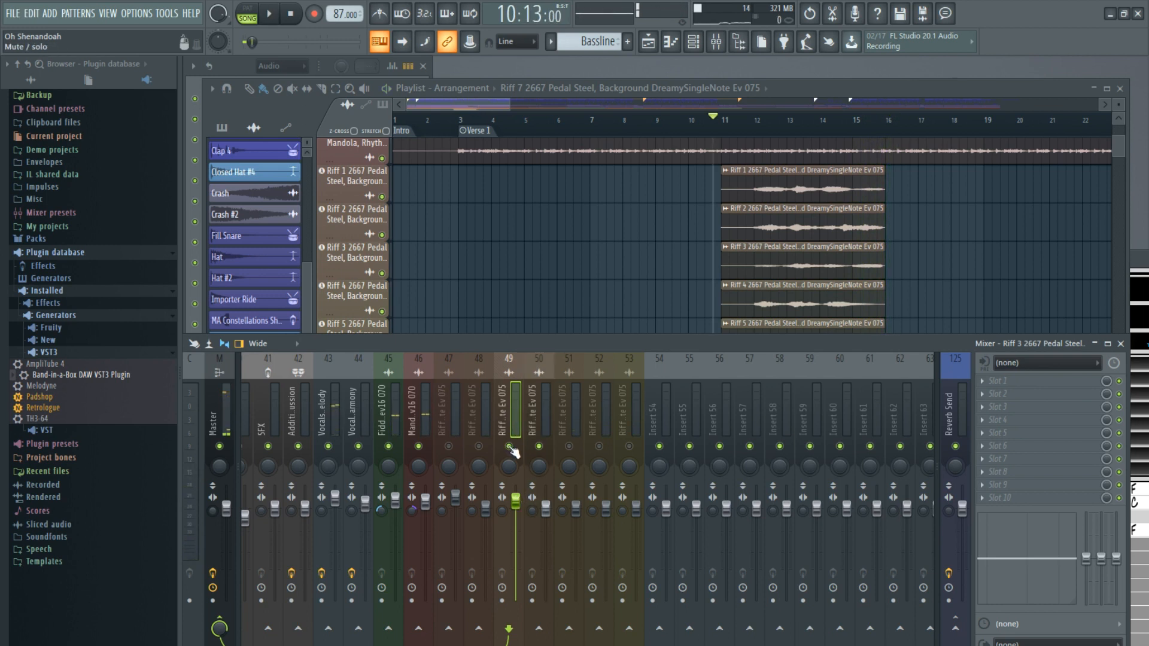
Hide the mixer and listen to the passage with Riff 4 in place of Riff 3, viewing the full arrangement.
key(F9)
key(space)
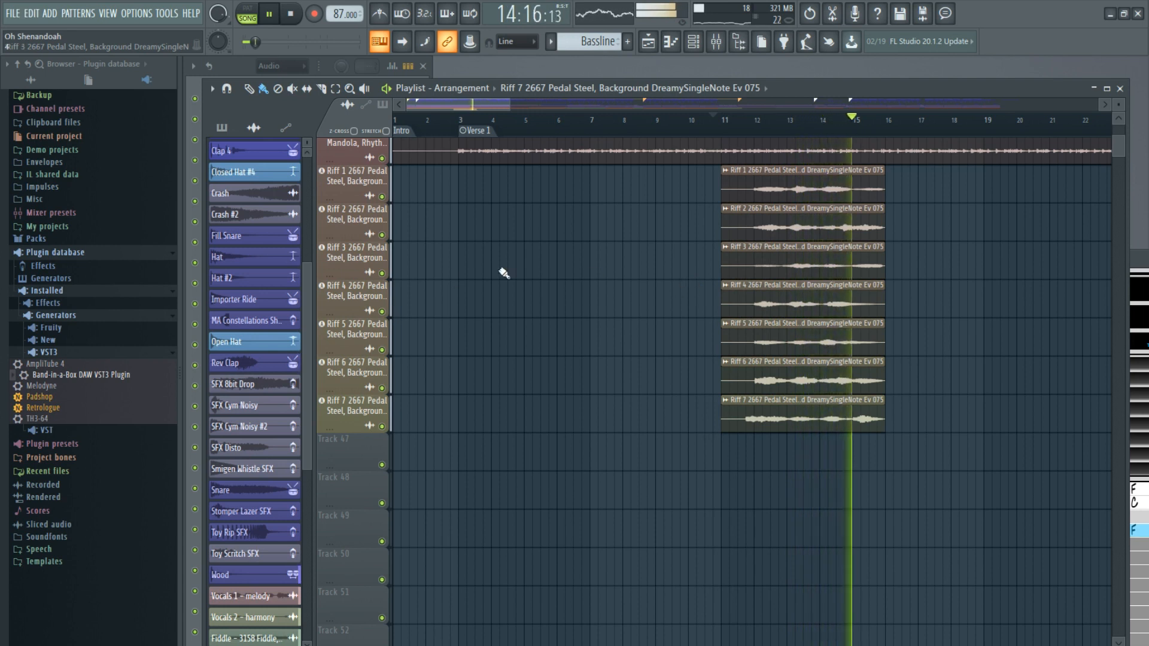
scroll(452, 282, up, 8)
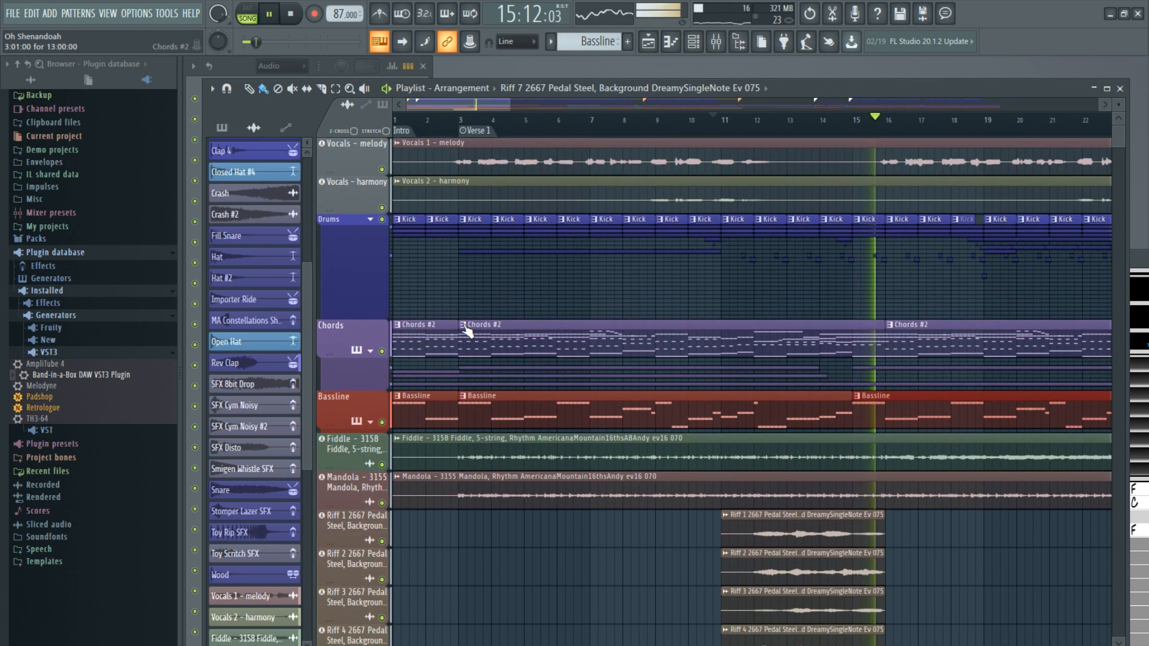
key(space)
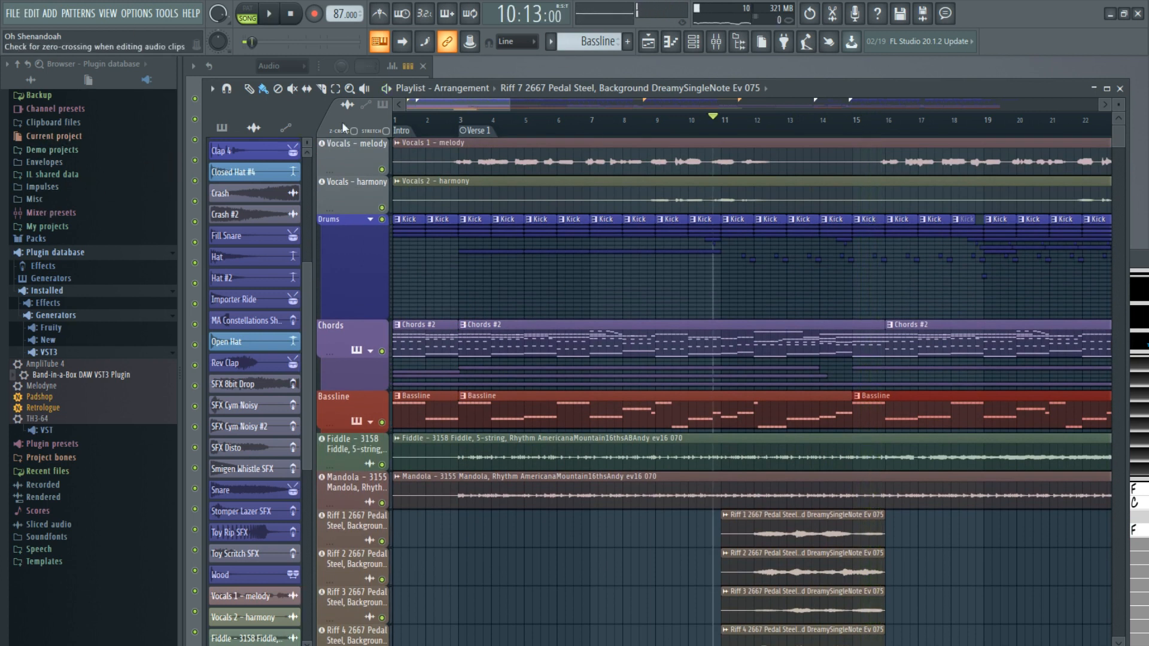
Play the arrangement from bar 1 to hear the generated tracks and pedal steel riff together.
click(410, 118)
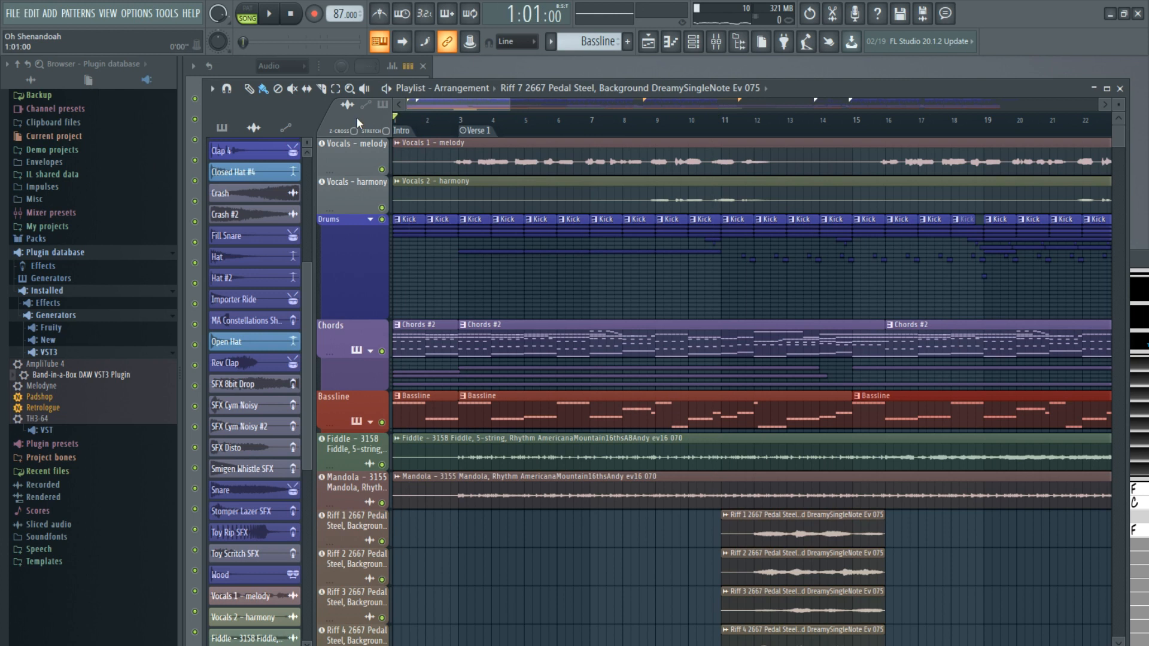
key(space)
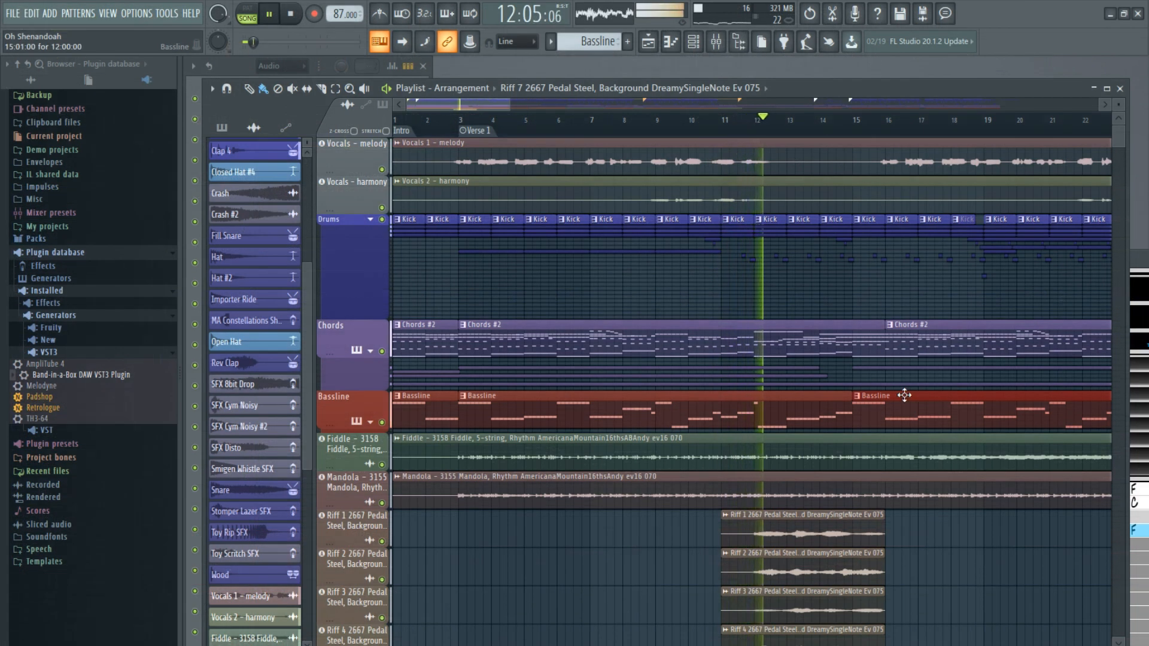
drag(853, 415, 883, 415)
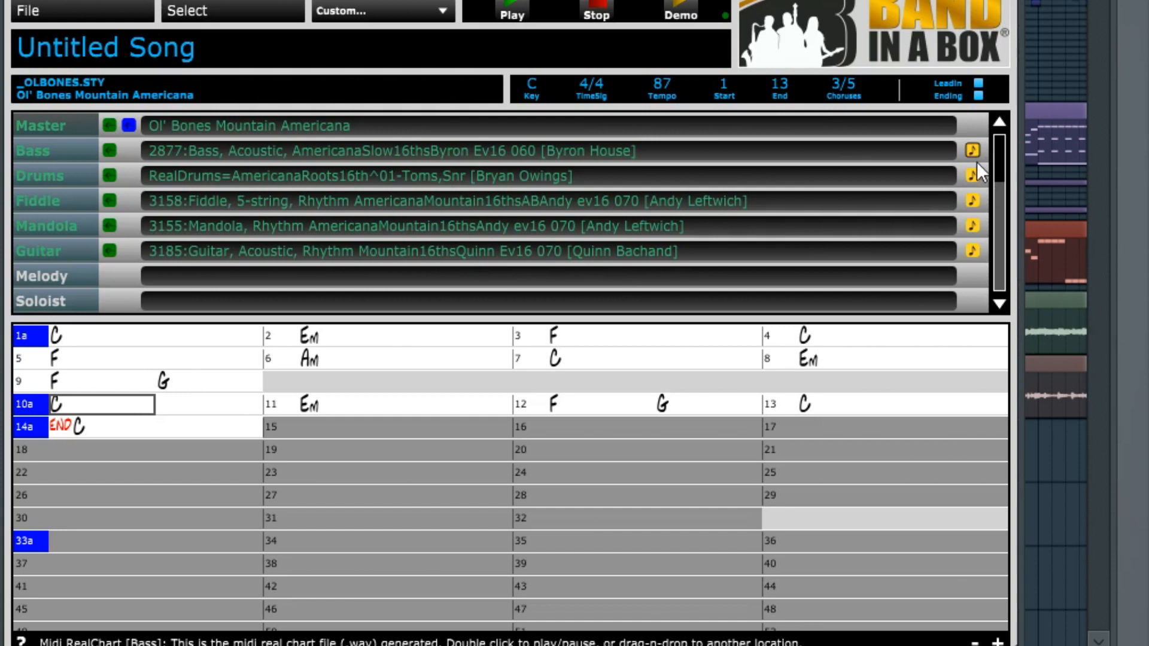
Look through the plugin's style and riff track pages for tracks that offer MIDI files.
drag(998, 154, 1011, 276)
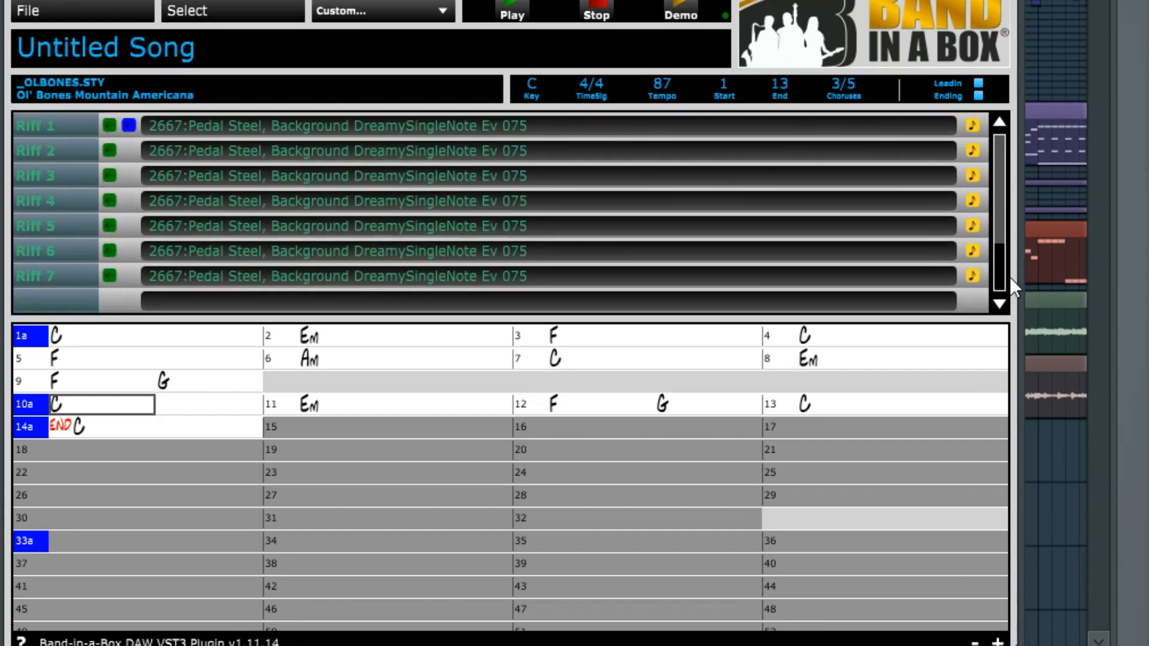
drag(1010, 278, 996, 208)
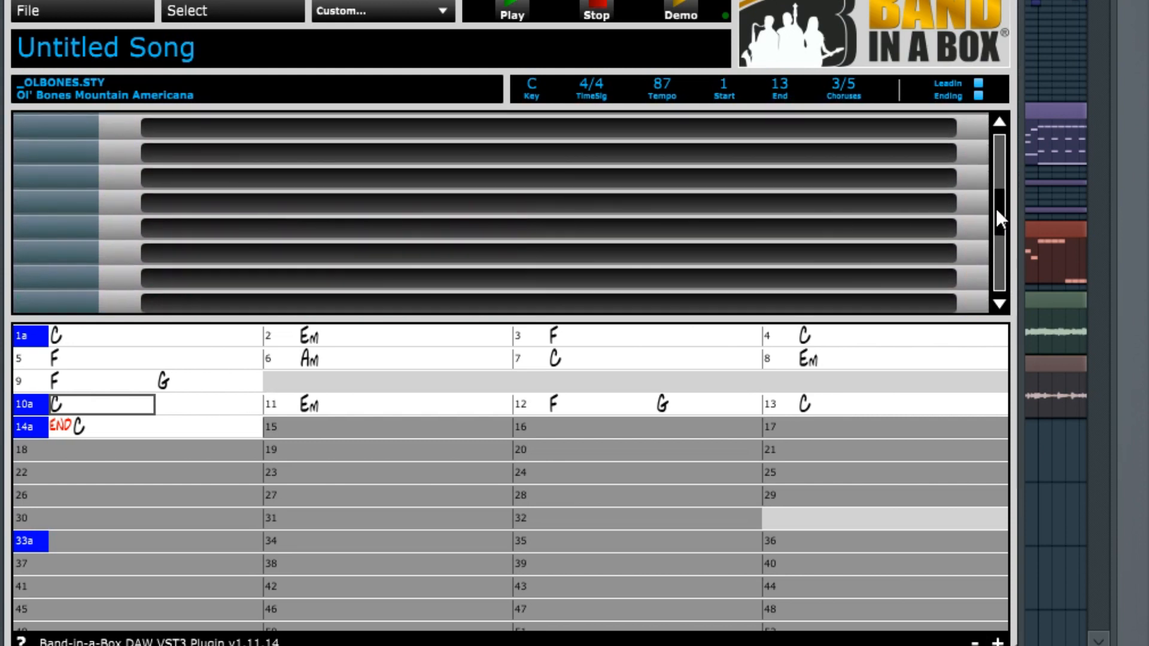